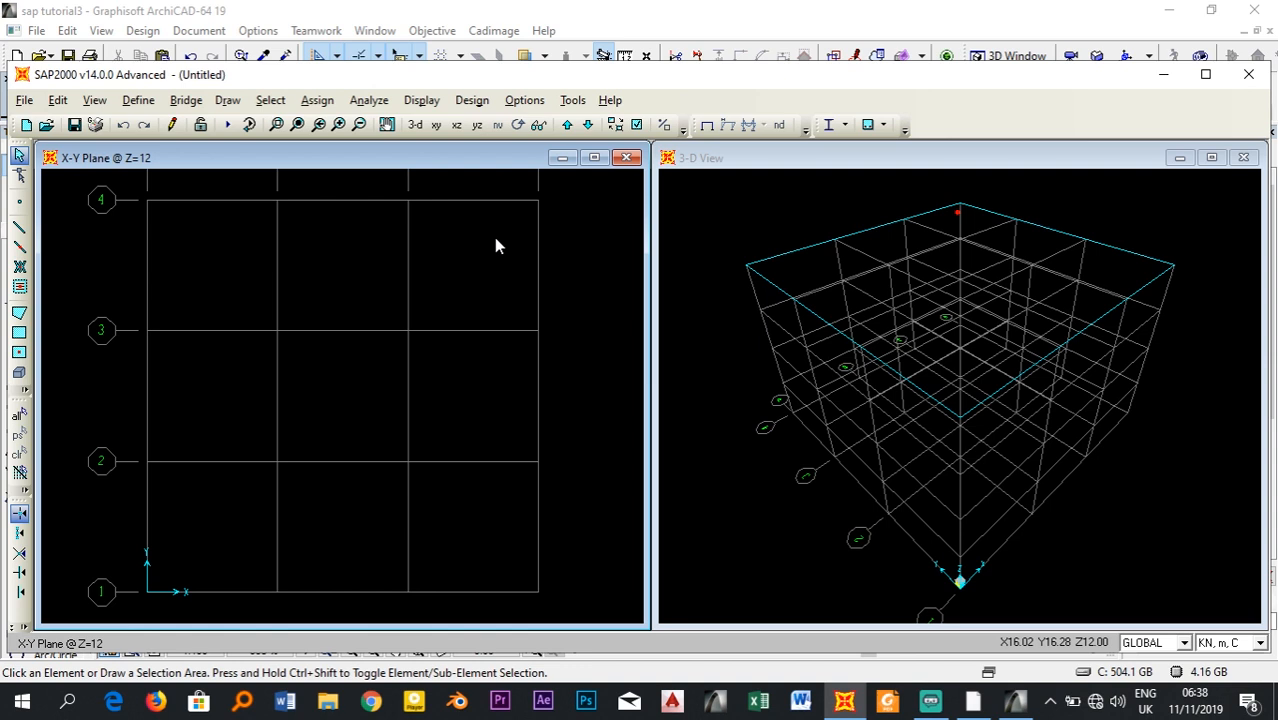
- Open the GLOBAL coordinate system's grid data for modification and review the X, Y and Z grid rows
right_click(577, 250)
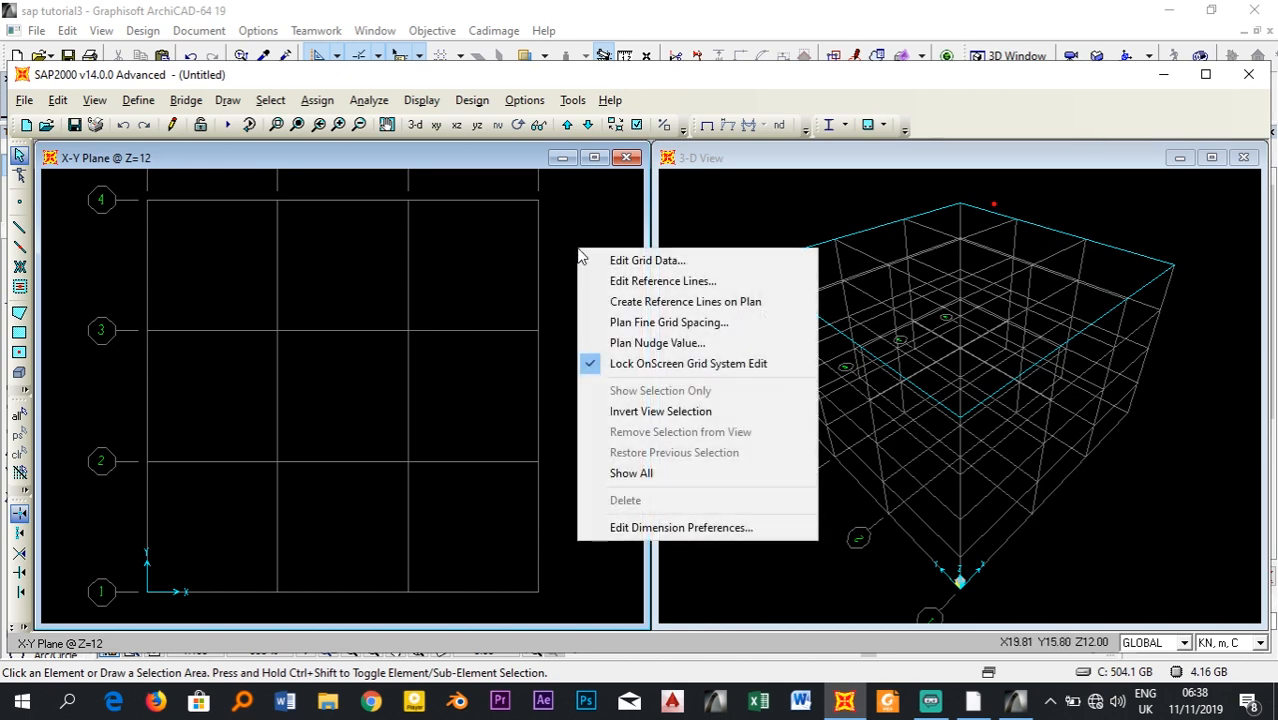
left_click(640, 261)
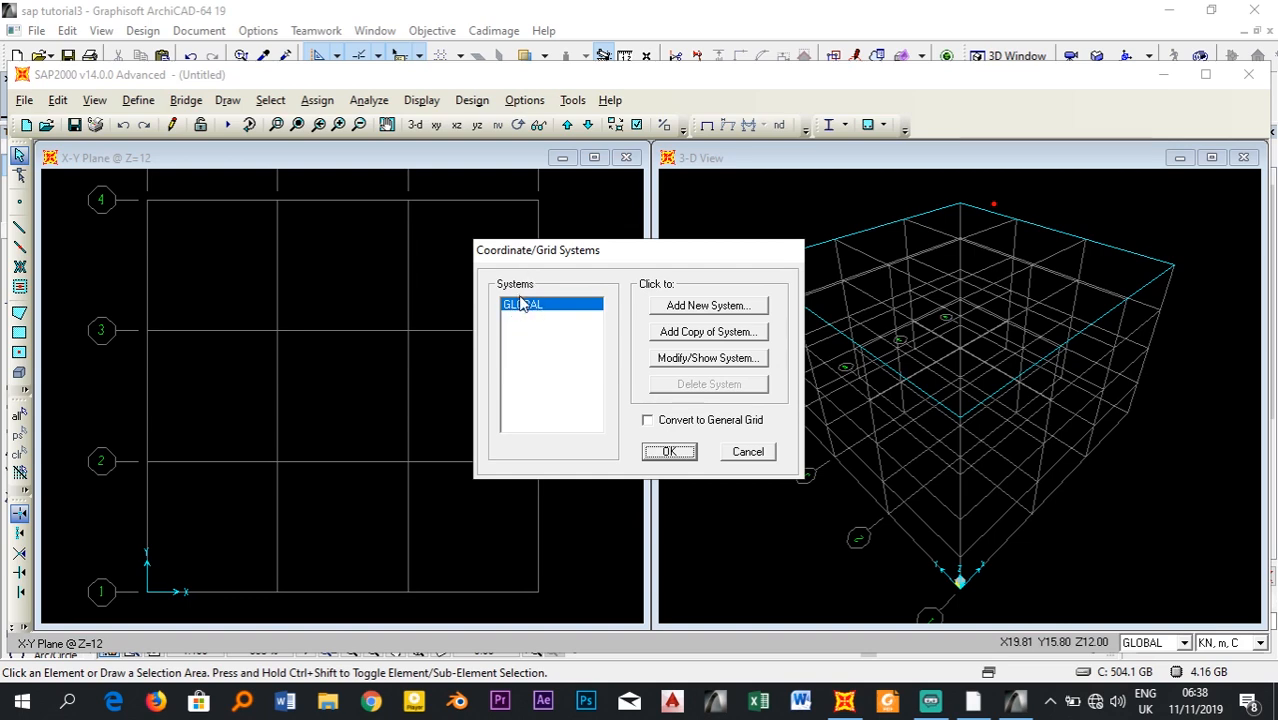
left_click(678, 360)
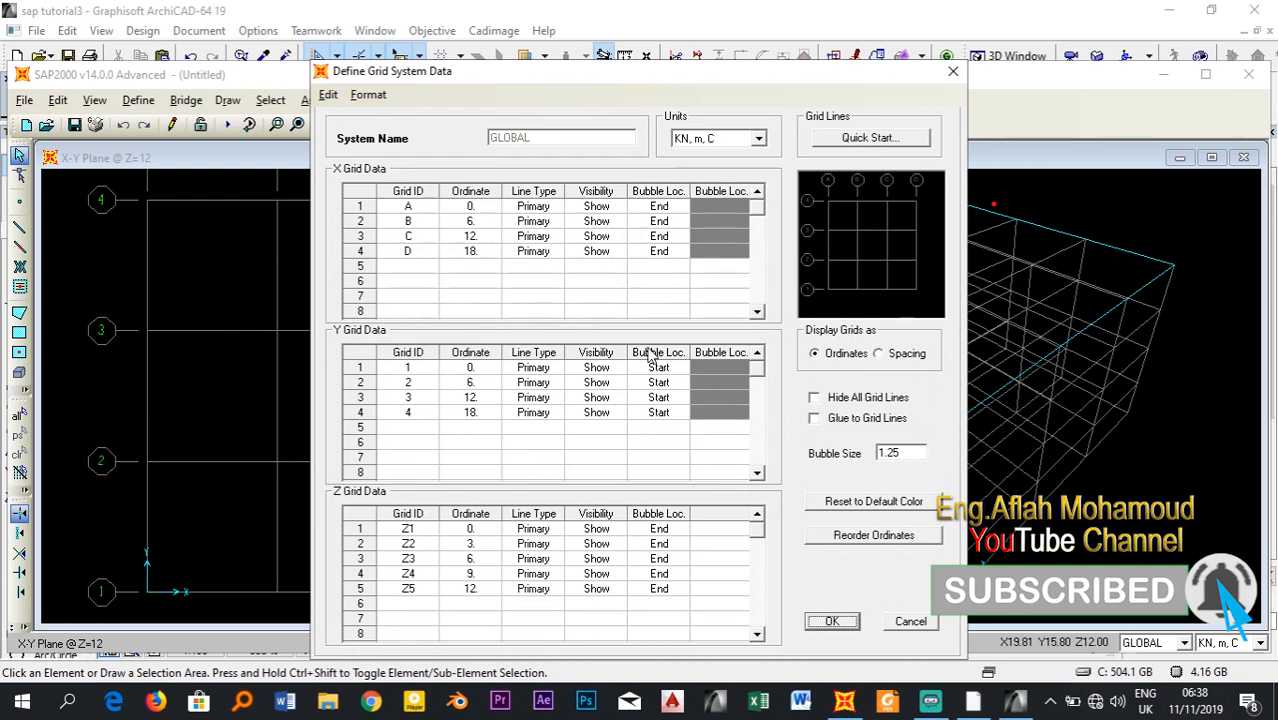
left_click_drag(425, 210, 670, 260)
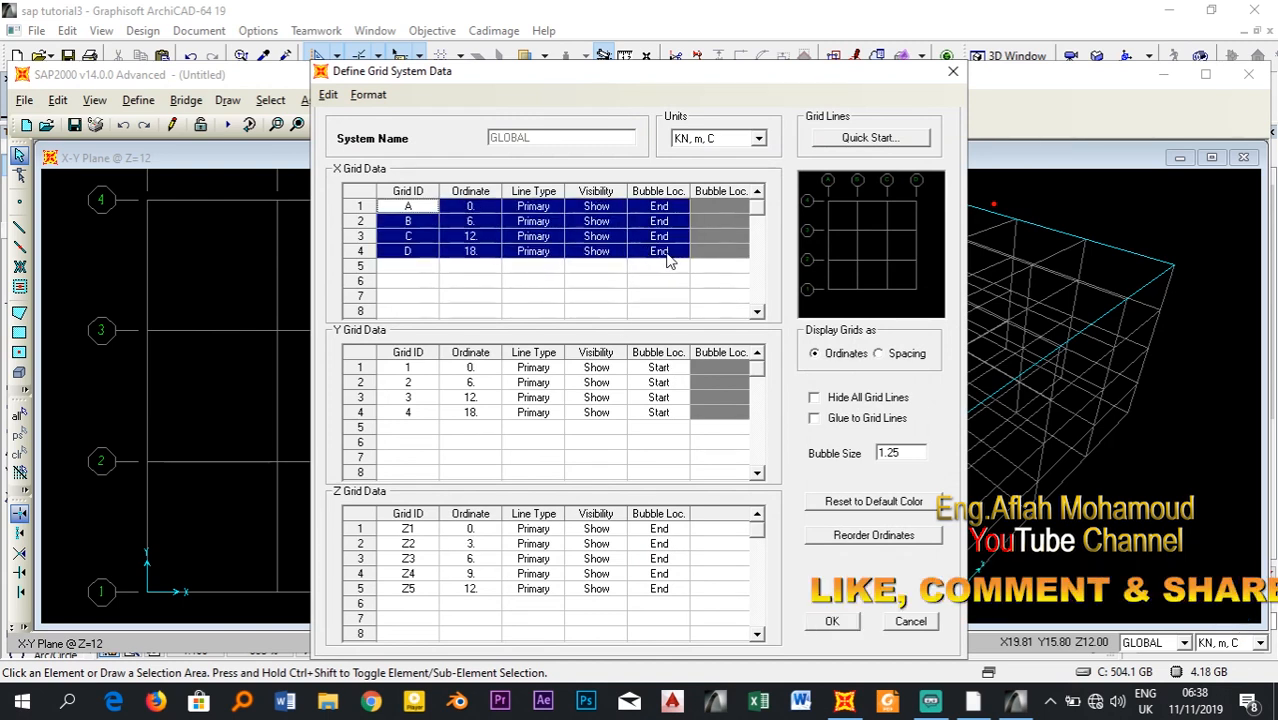
left_click_drag(417, 370, 650, 420)
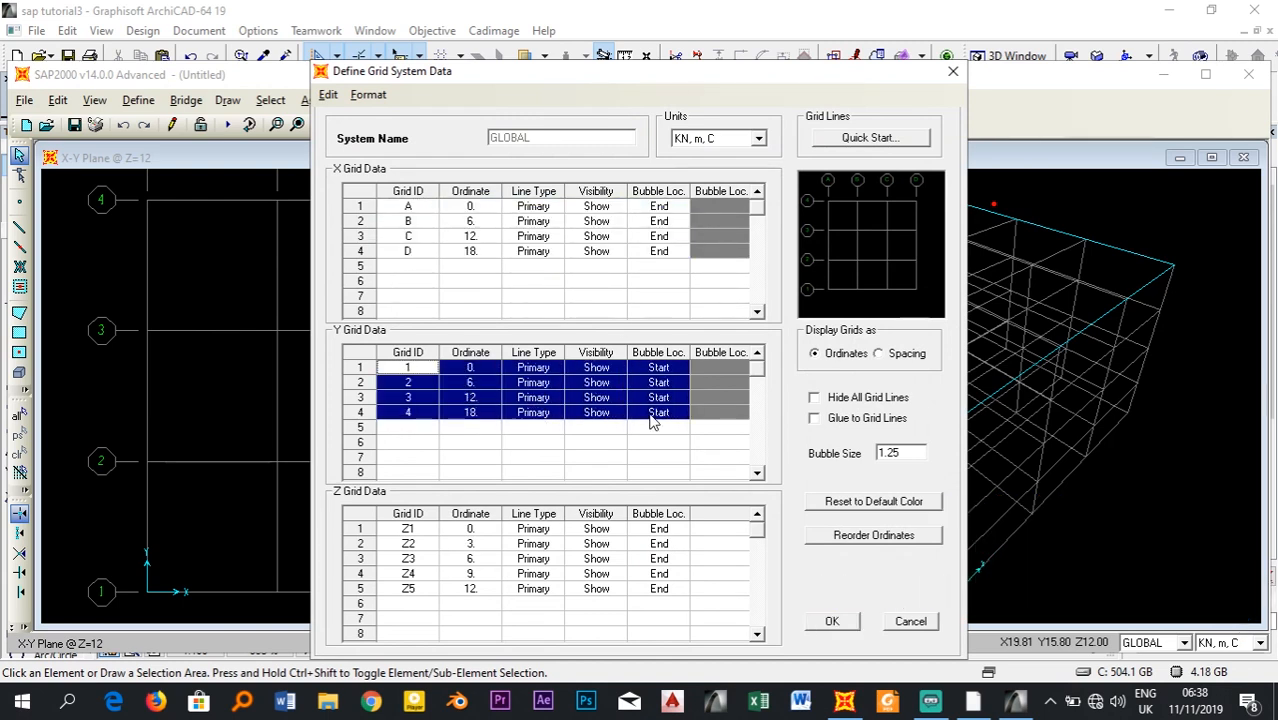
left_click_drag(412, 528, 592, 592)
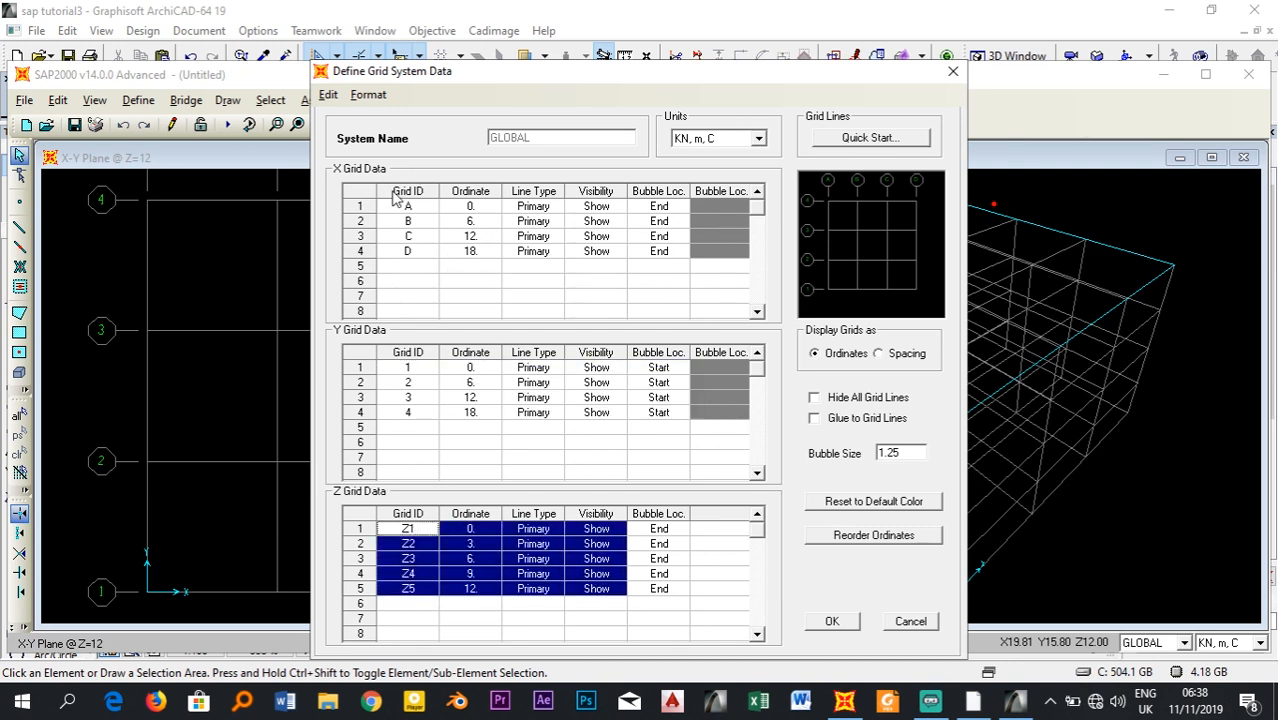
left_click_drag(411, 207, 649, 254)
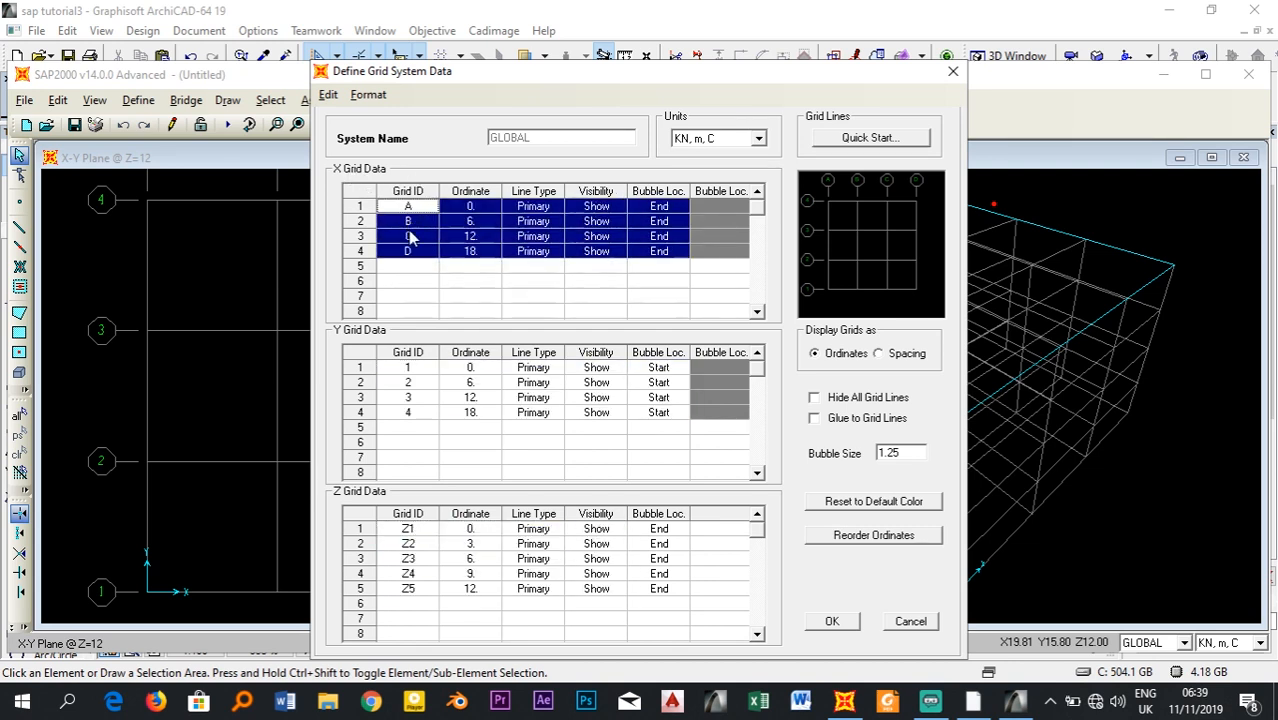
- Check the axis labels on the ArchiCAD ground floor plan and rename the four X grid lines 1, 2, 3 and 4
left_click(1015, 703)
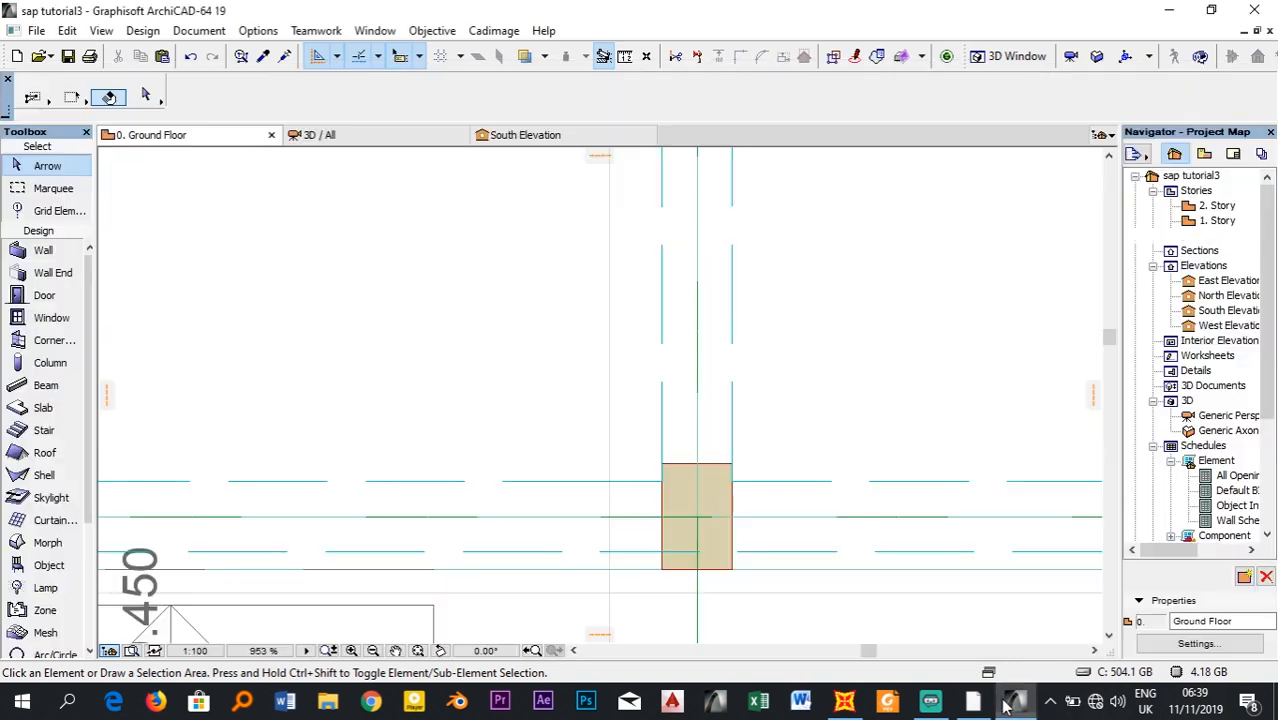
scroll(793, 437, "down", 2)
scroll(765, 294, "down", 5)
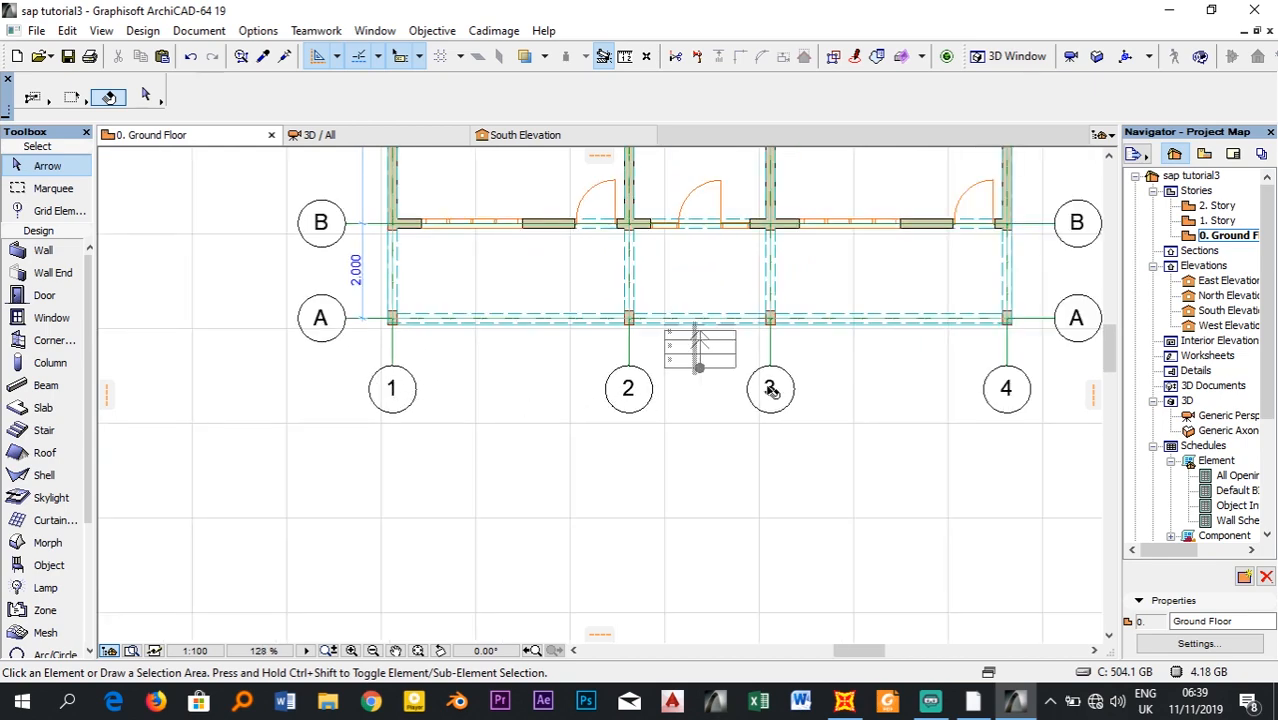
left_click(1168, 10)
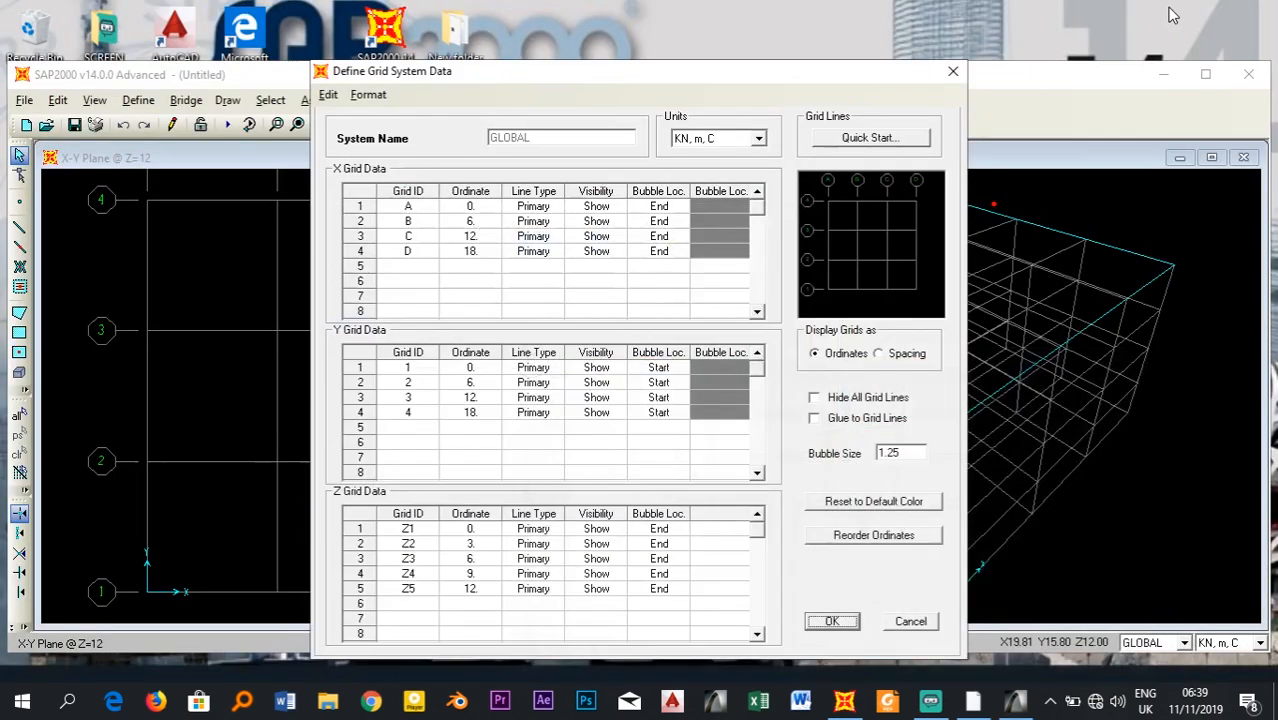
left_click(420, 208)
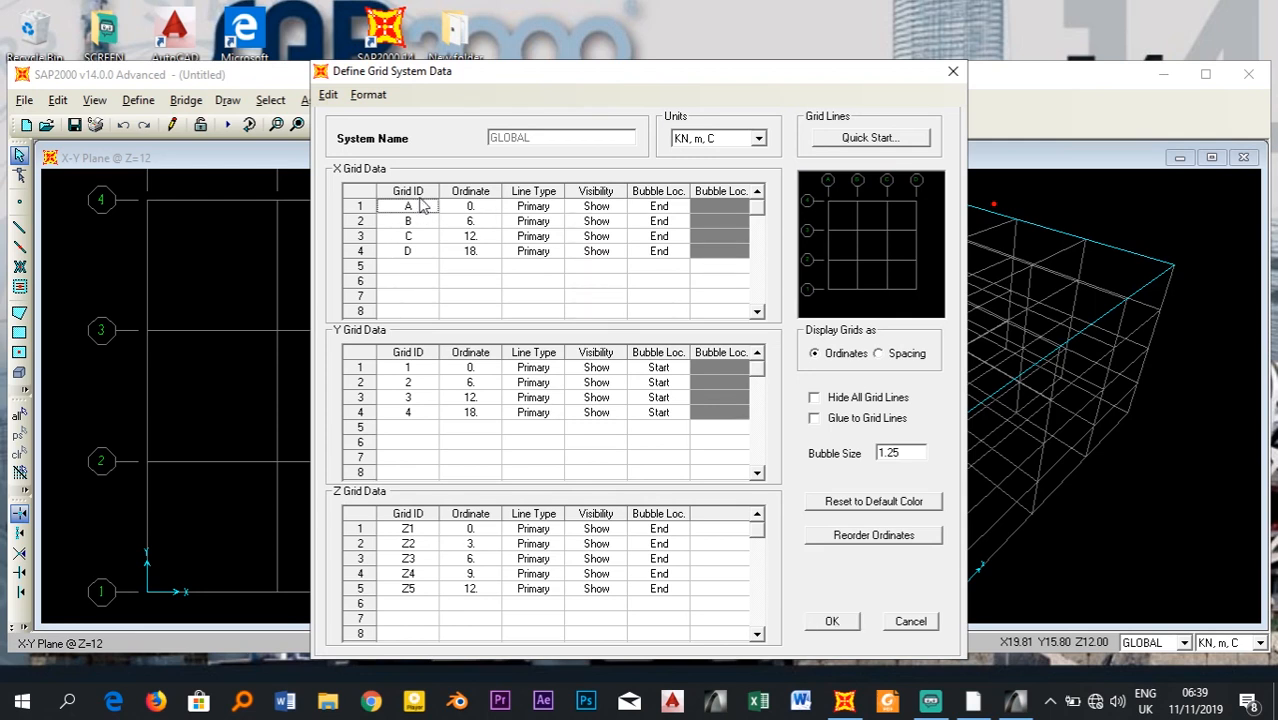
type("1")
left_click(417, 222)
type("2")
left_click(416, 238)
type("3")
left_click(408, 255)
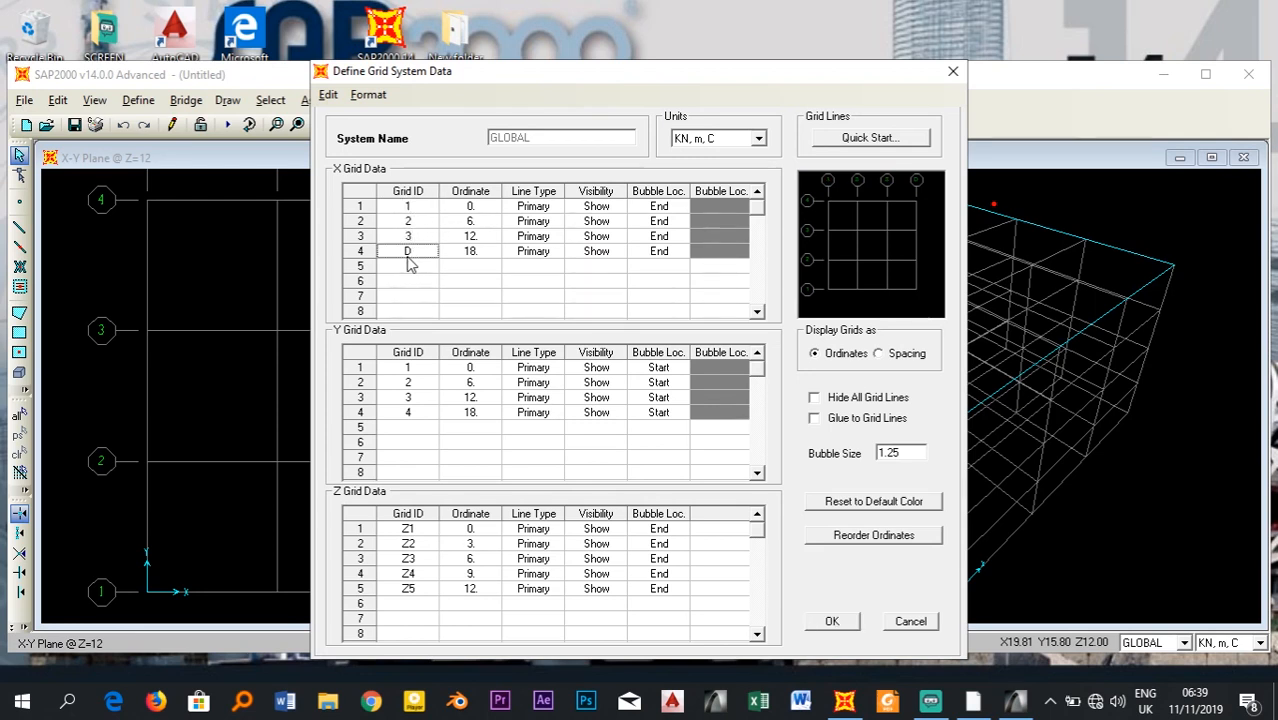
type("4")
left_click(411, 270)
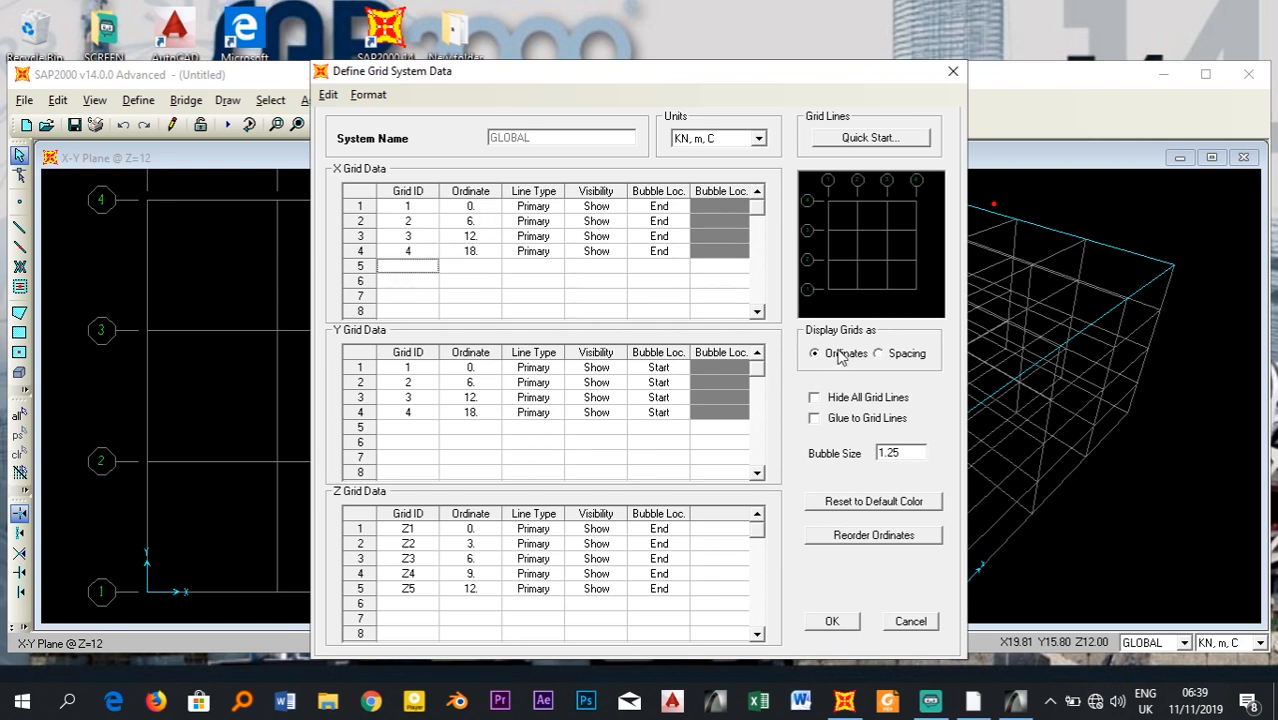
- Check the spacing between axes 1 and 2 on the ArchiCAD plan and set X grid line 2's ordinate to 5 m
left_click(477, 209)
left_click(476, 223)
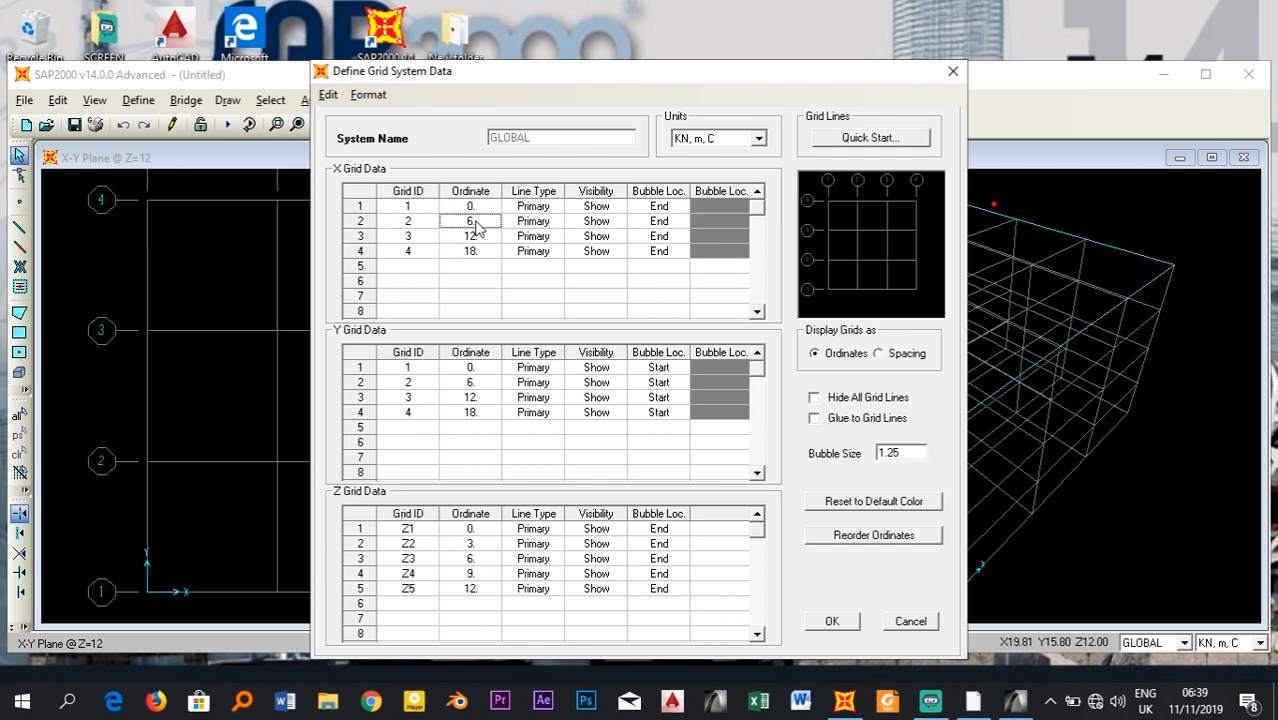
left_click(1015, 703)
scroll(515, 480, "down", 2)
scroll(515, 485, "down", 1)
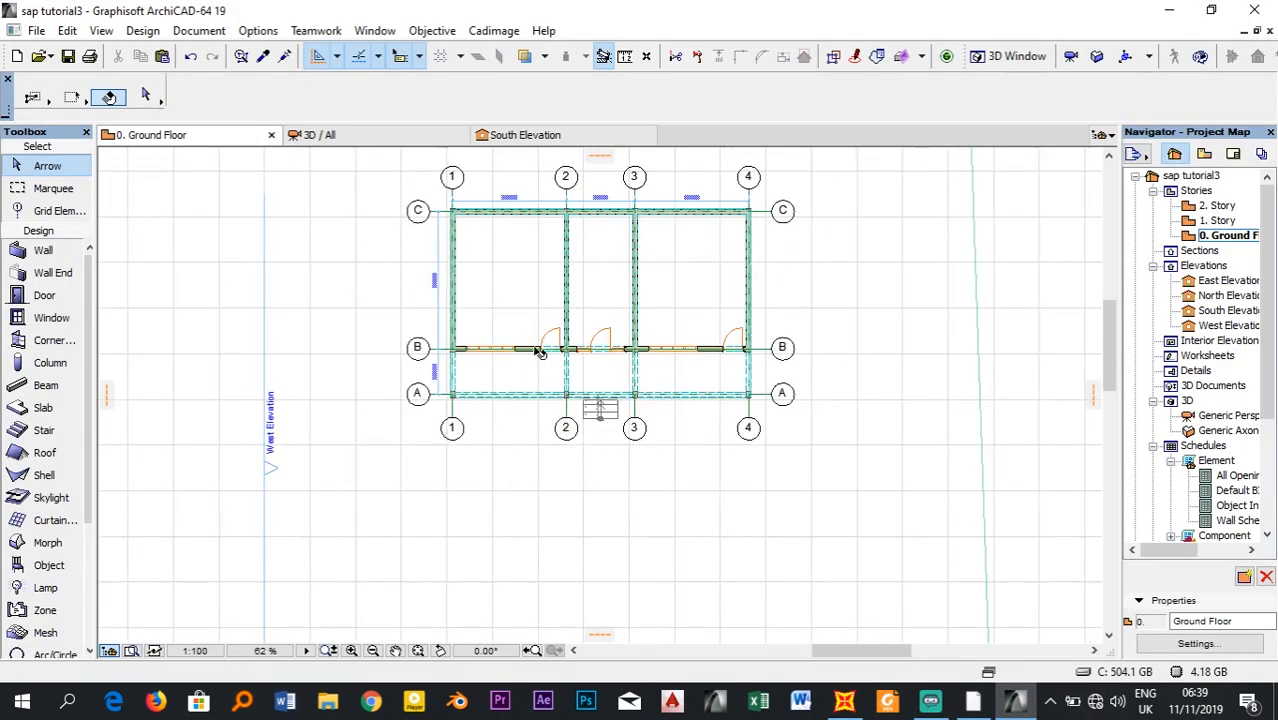
scroll(558, 167, "up", 6)
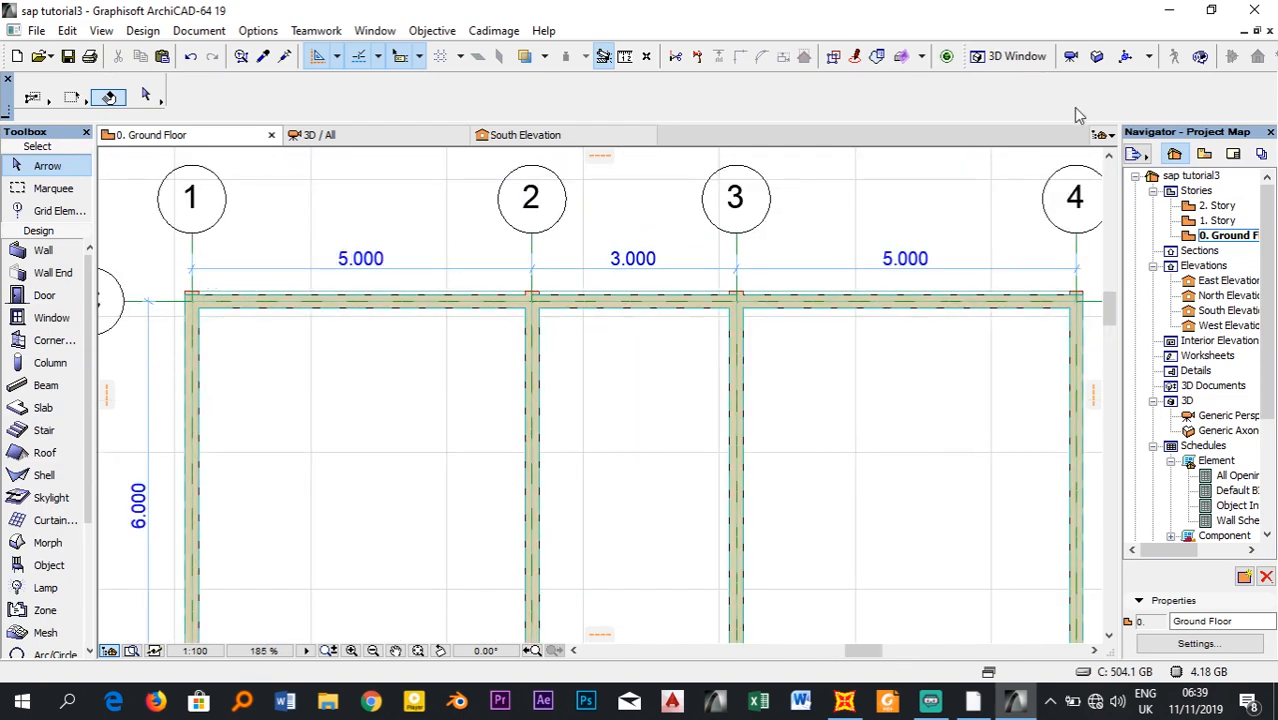
left_click(1168, 11)
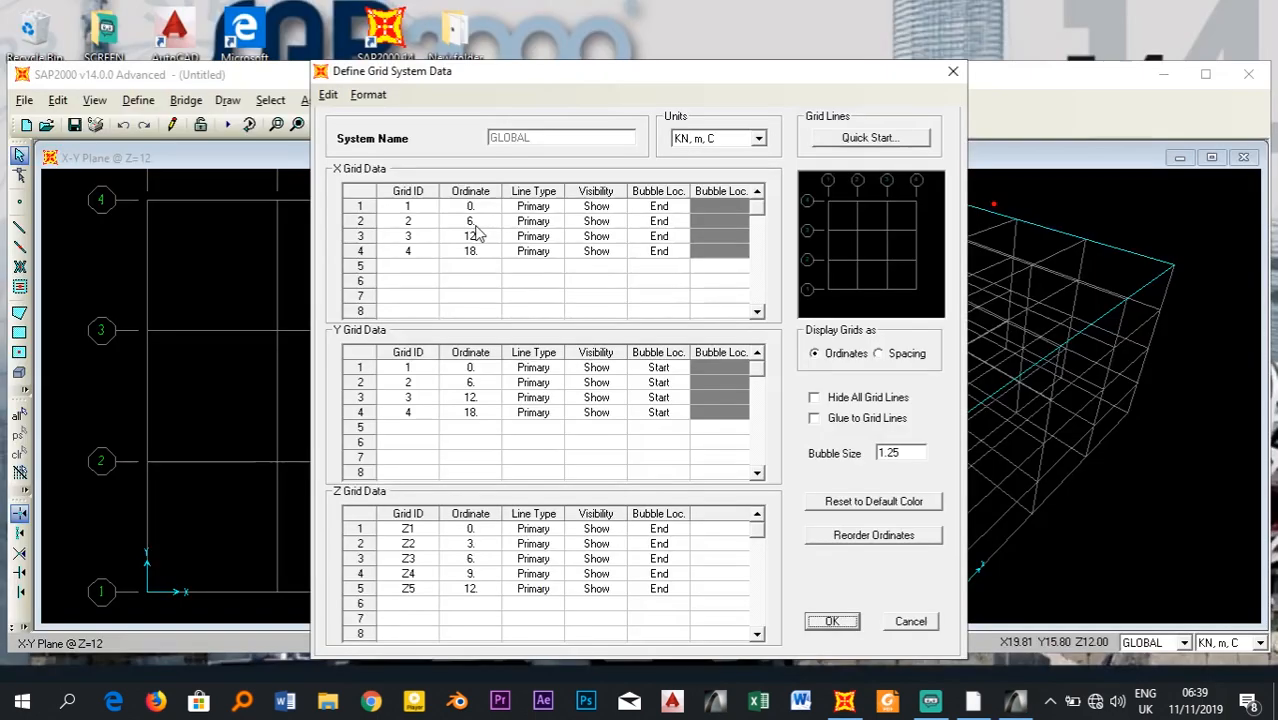
left_click(474, 226)
type("5")
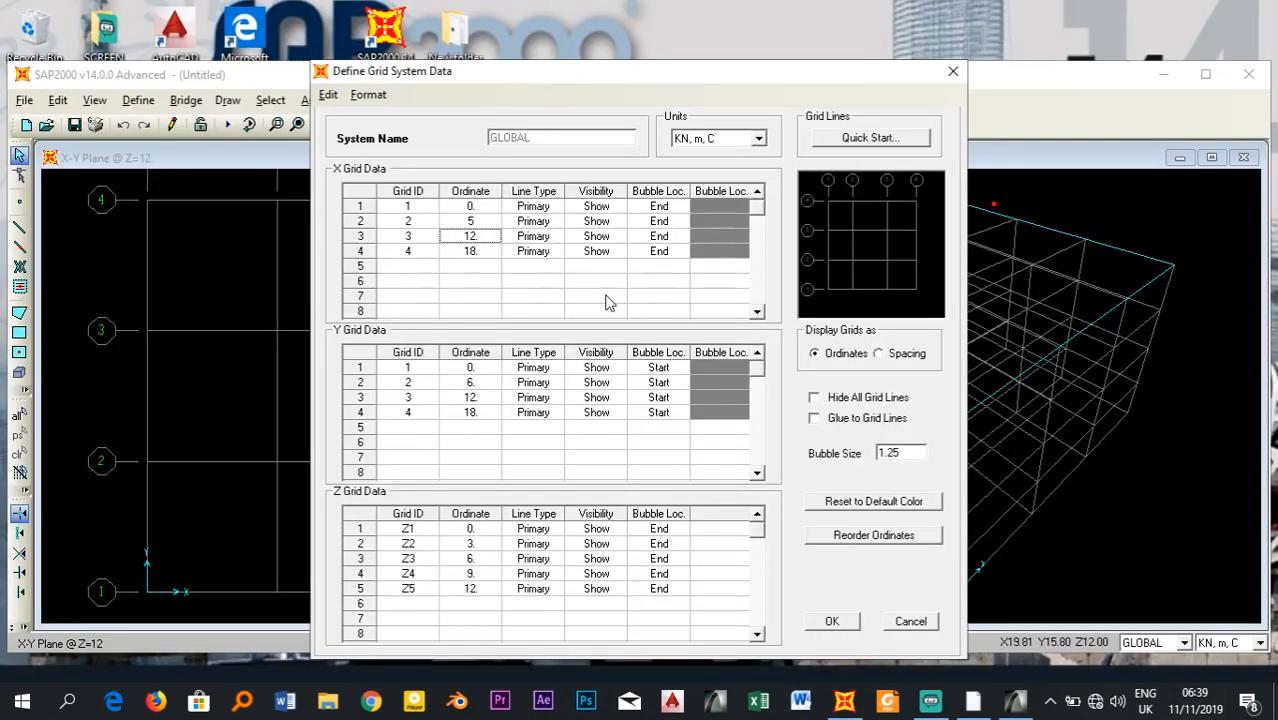
- Check the spacing between axes 2 and 3 on the ArchiCAD plan and set X grid line 3's ordinate to 8 m
left_click(1015, 703)
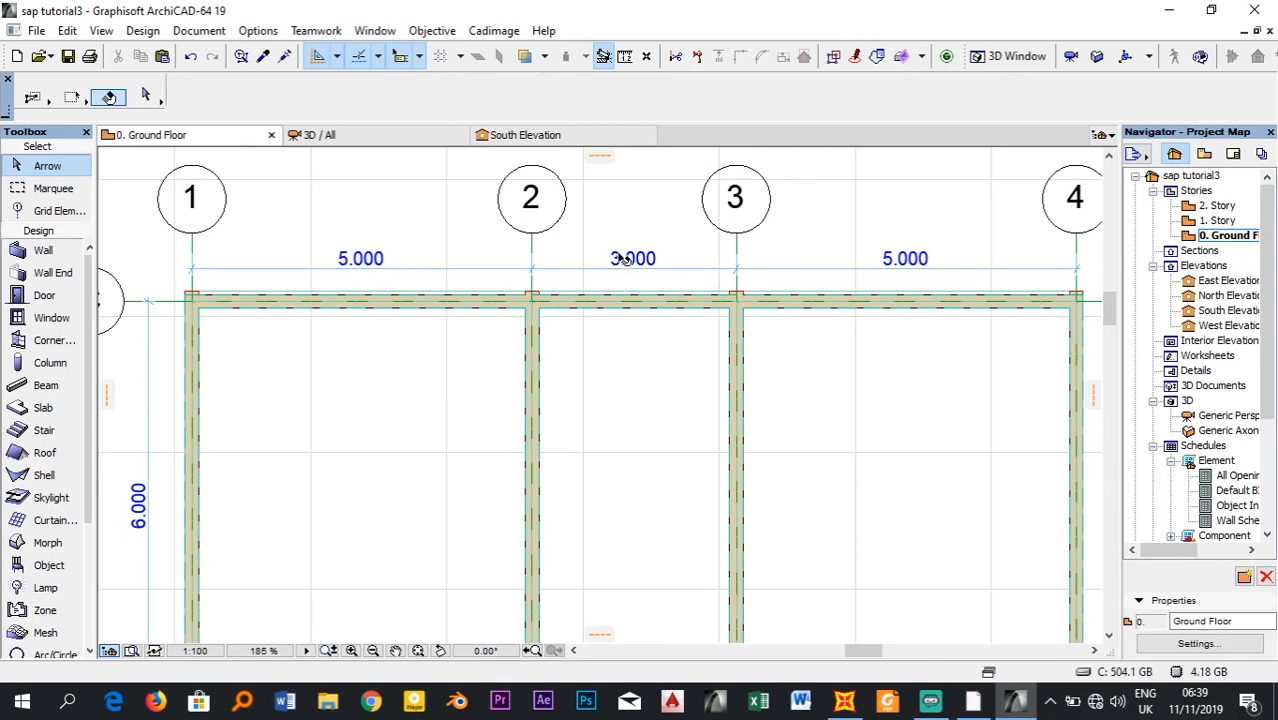
left_click(1170, 12)
left_click(477, 237)
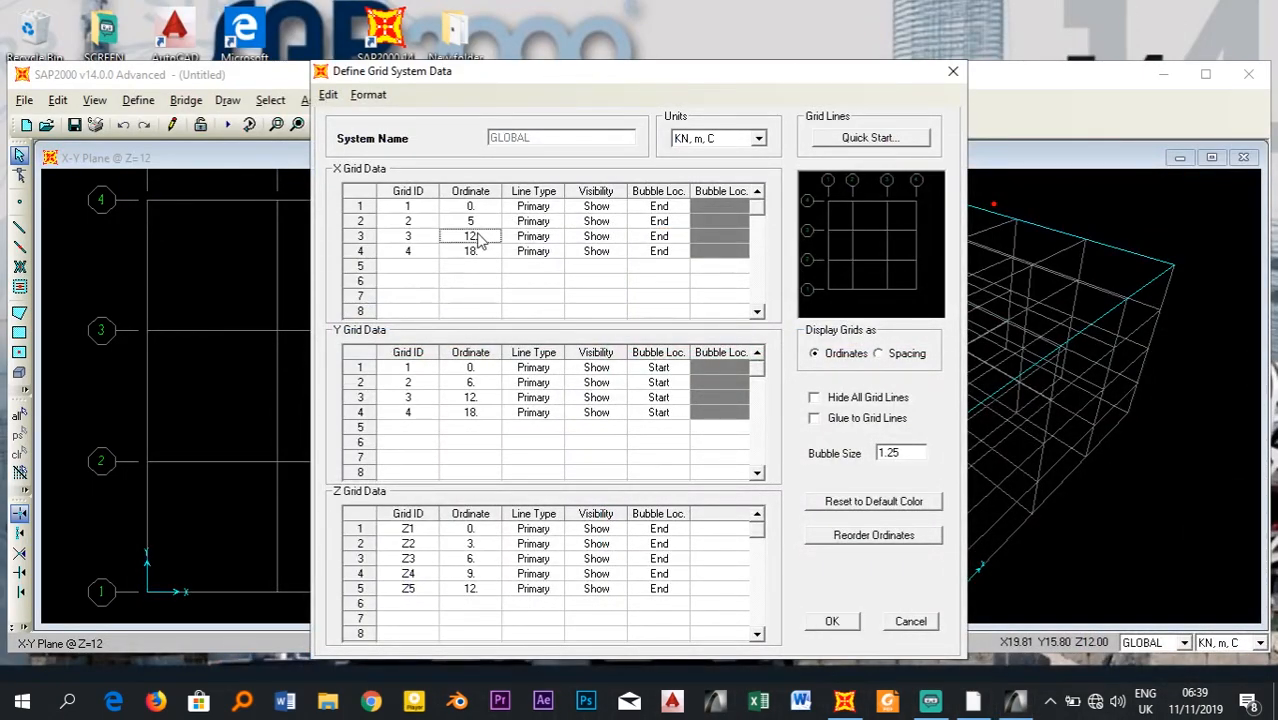
type("8")
left_click(472, 251)
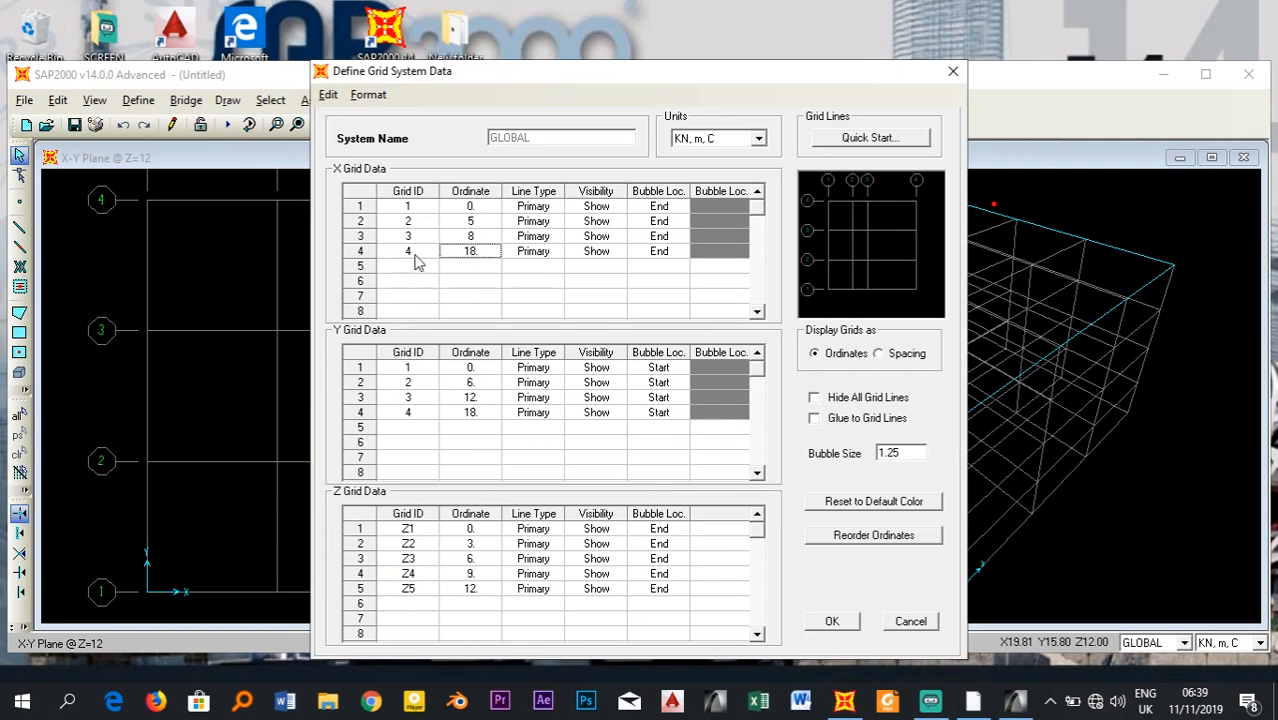
- Check the spacing between axes 3 and 4 on the ArchiCAD plan and set X grid line 4's ordinate to 13 m
left_click(1013, 705)
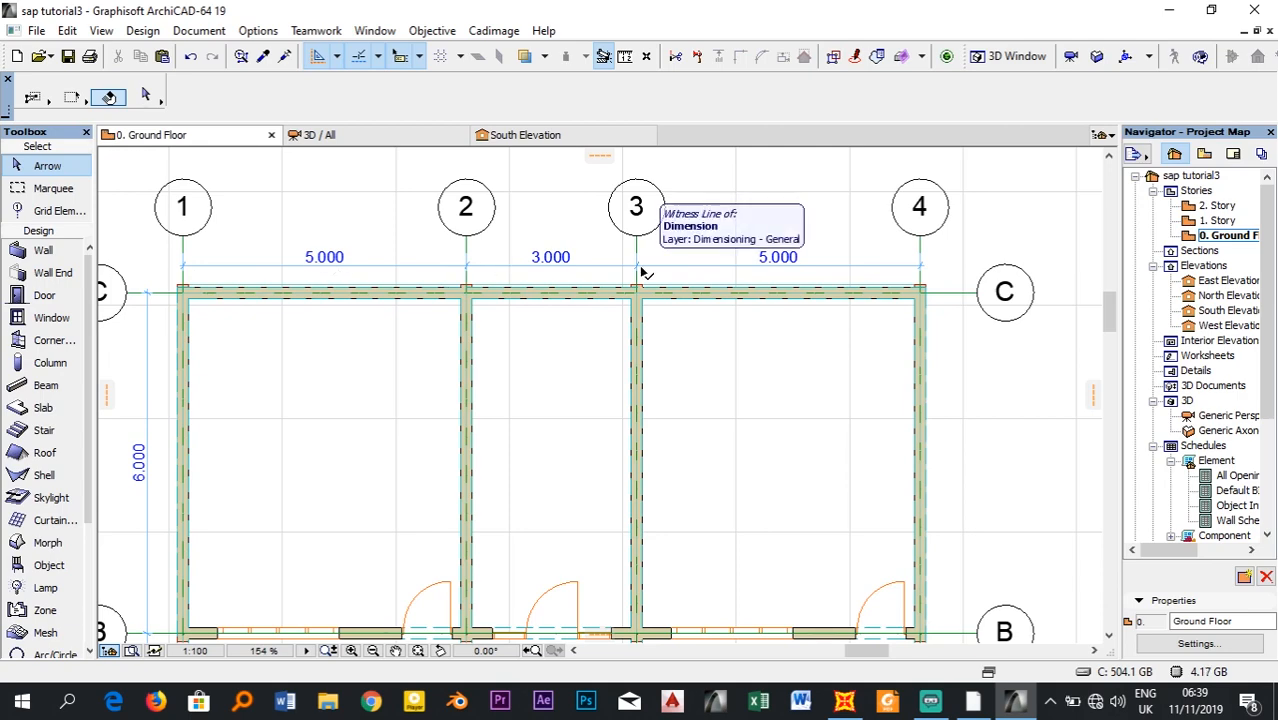
left_click(1169, 9)
left_click(484, 253)
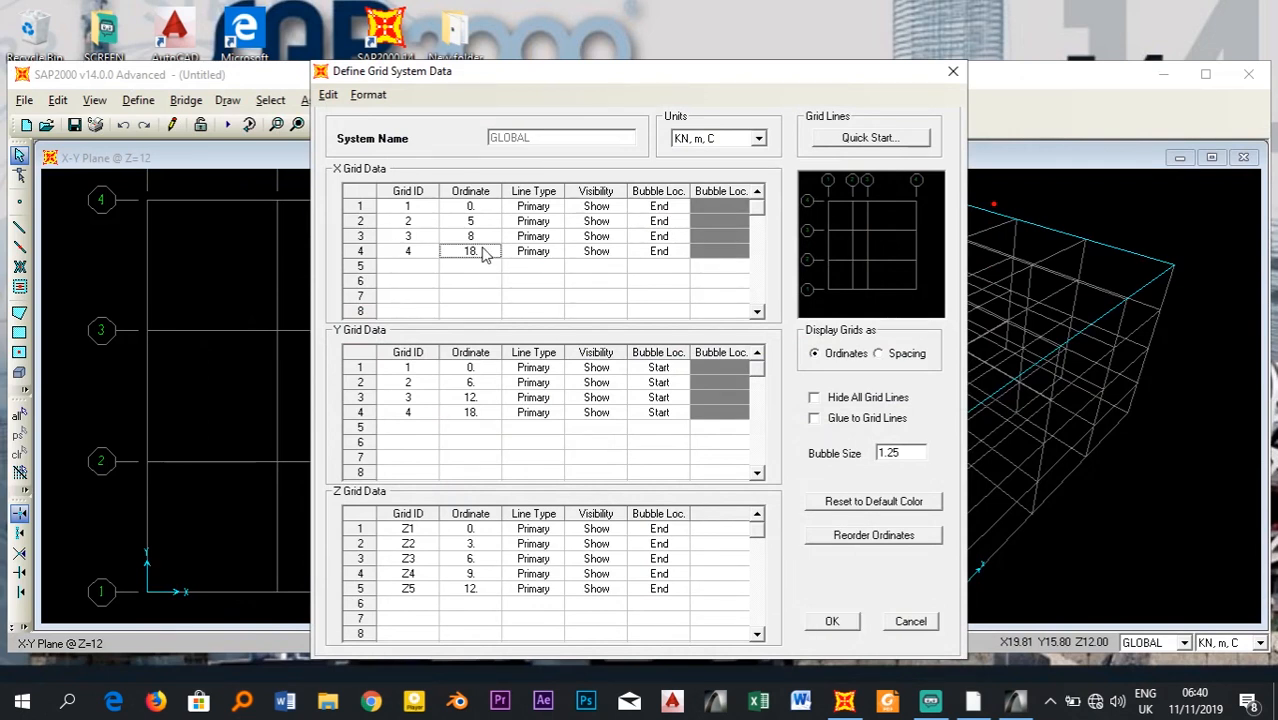
type("13")
left_click(474, 266)
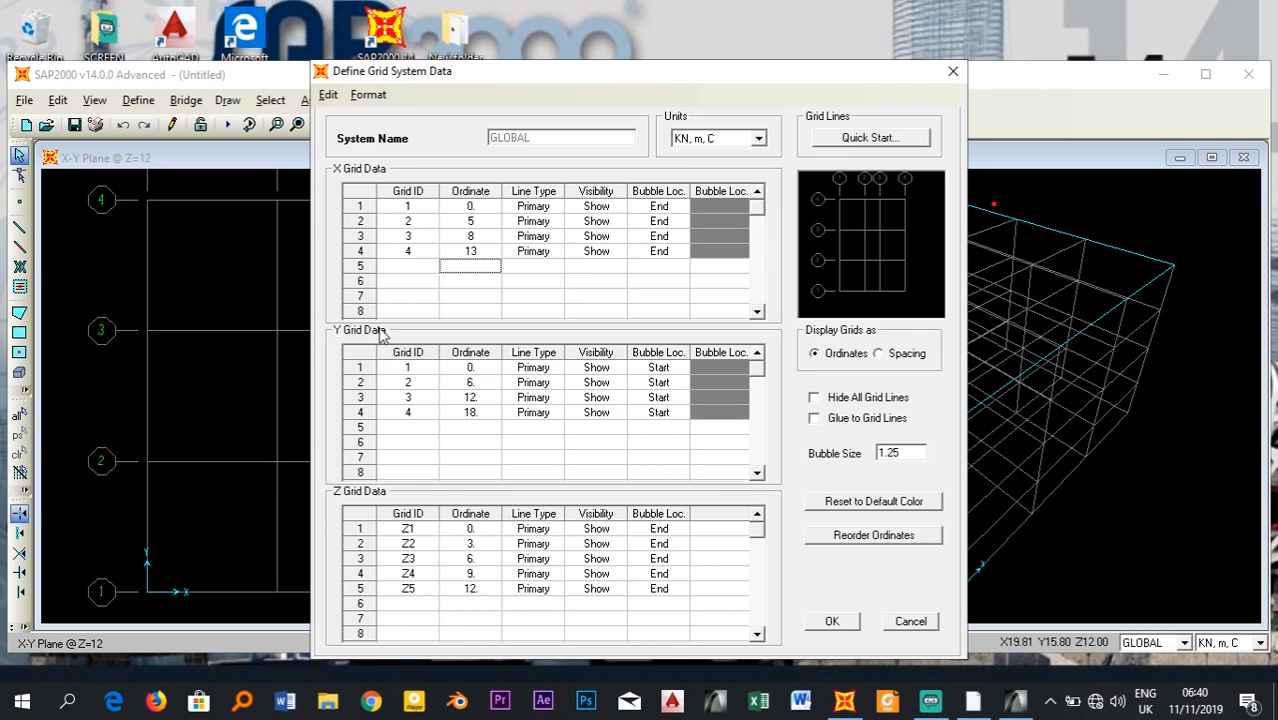
- Rename the first three Y grid lines A, B and C, and delete the fourth Y grid line
left_click(424, 369)
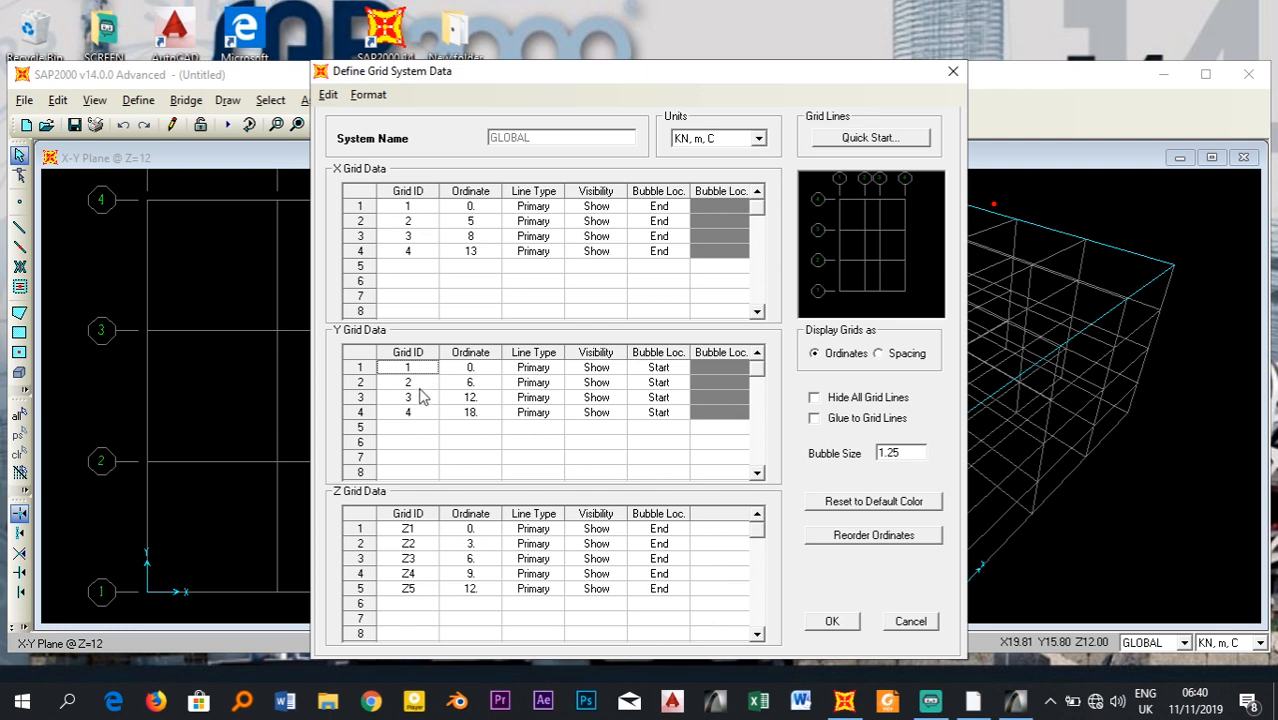
type("A")
key("Return")
left_click(426, 370)
left_click(419, 385)
type("B")
left_click(417, 398)
type("C")
left_click_drag(410, 414, 660, 428)
key("Delete")
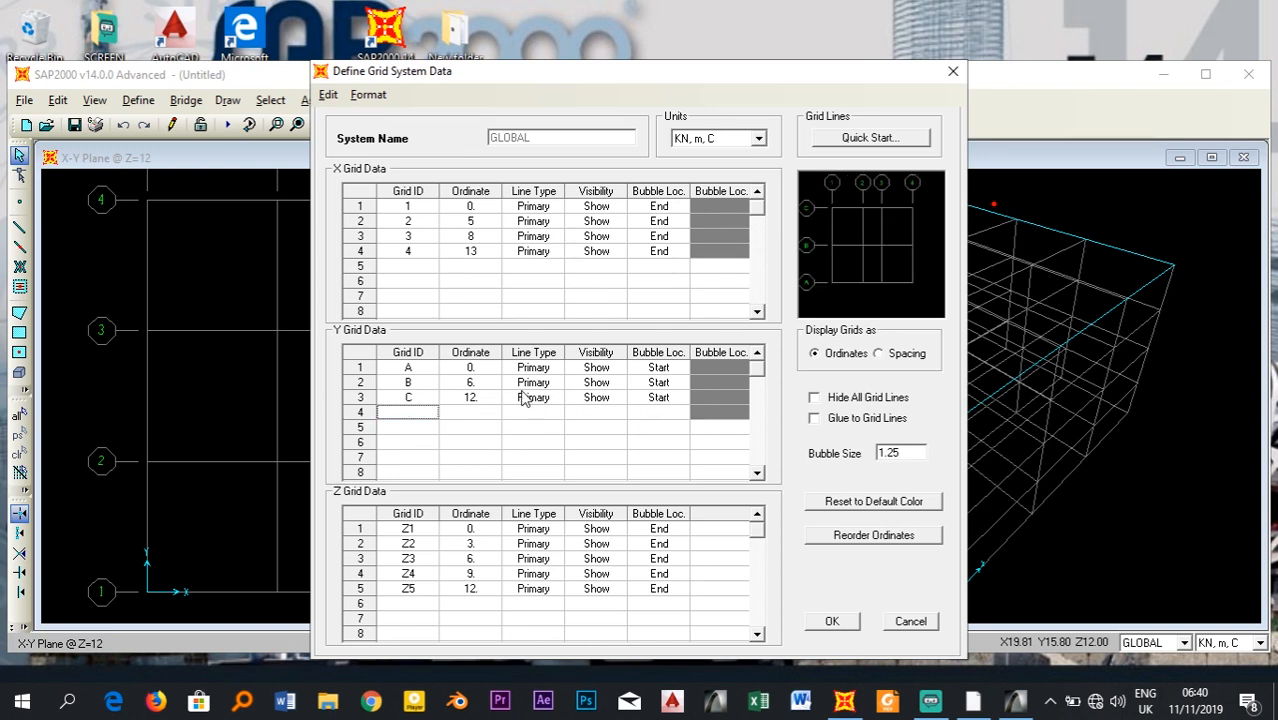
- Check the spacing between axes A and B on the ArchiCAD plan and set Y grid line B's ordinate to 2 m
left_click(479, 374)
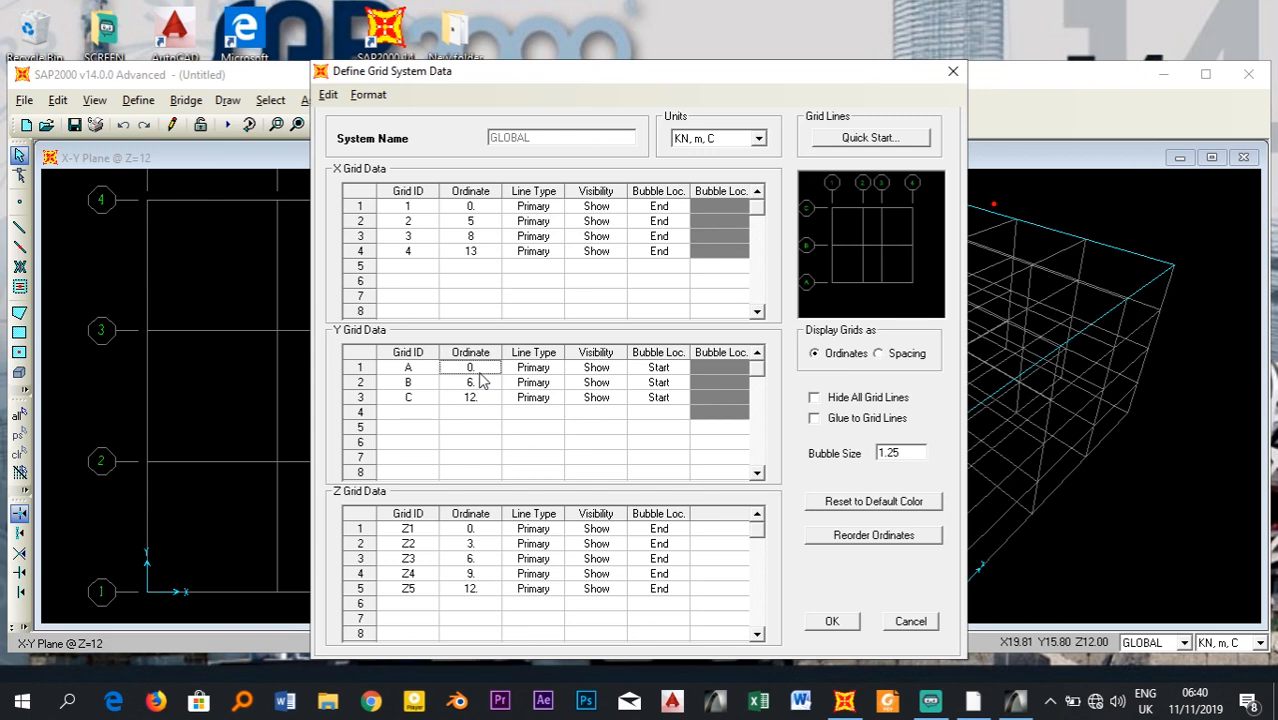
left_click(474, 384)
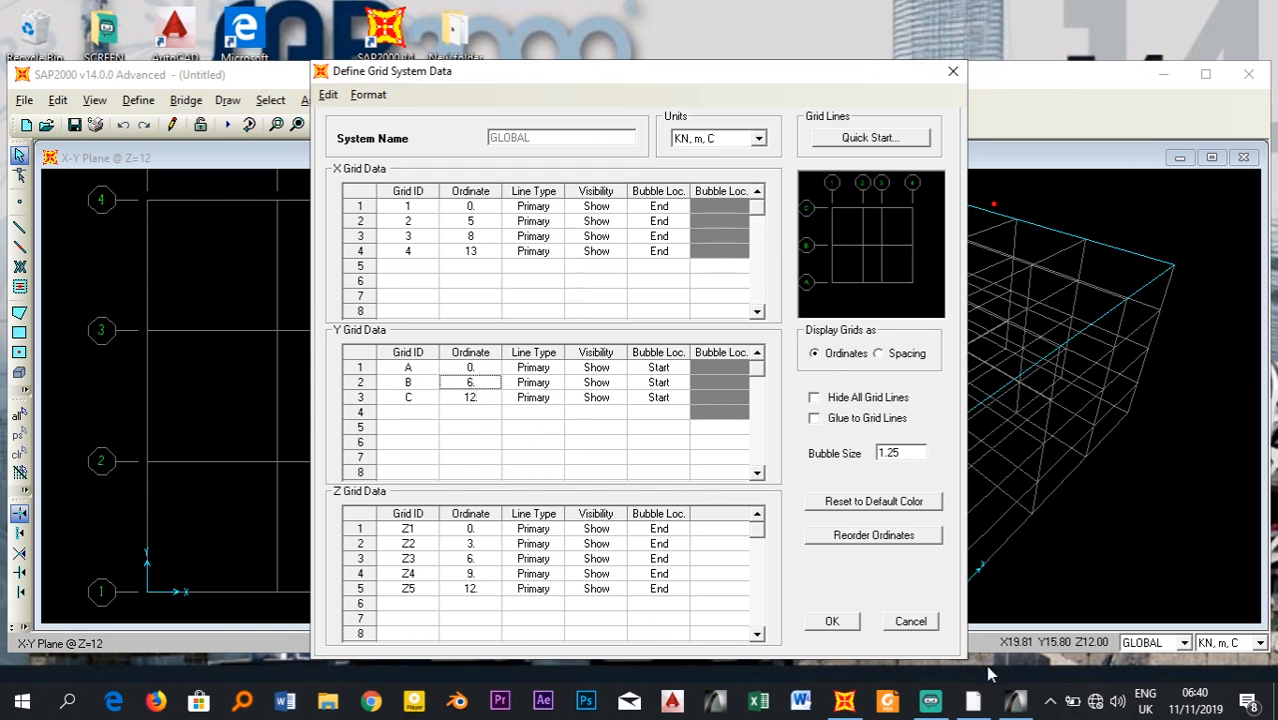
left_click(1010, 706)
scroll(412, 583, "up", 4)
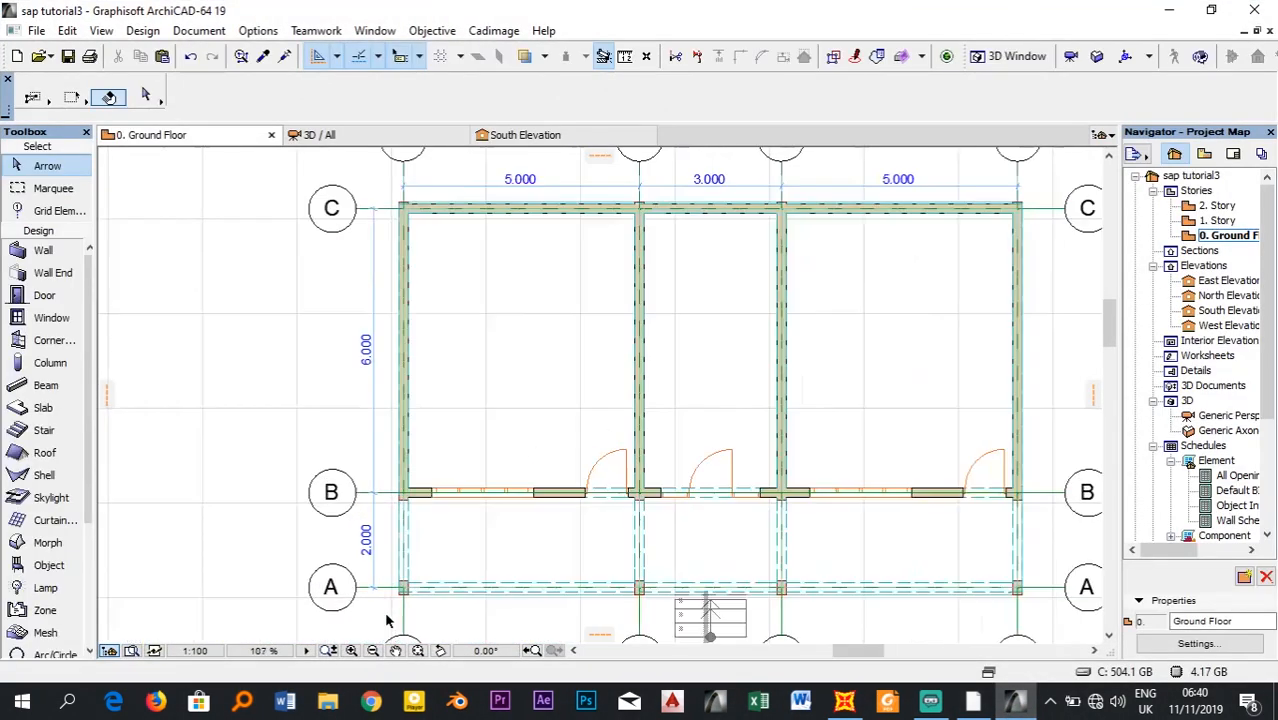
scroll(370, 597, "up", 1)
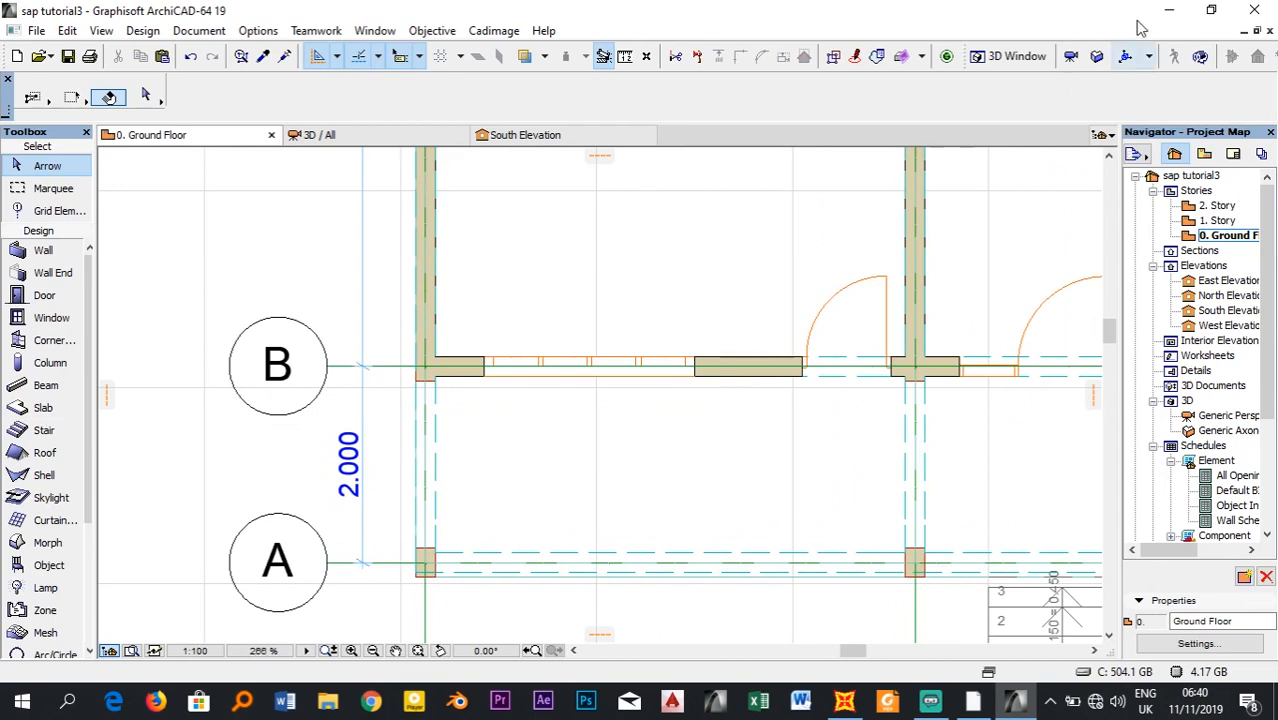
left_click(1170, 10)
left_click(487, 388)
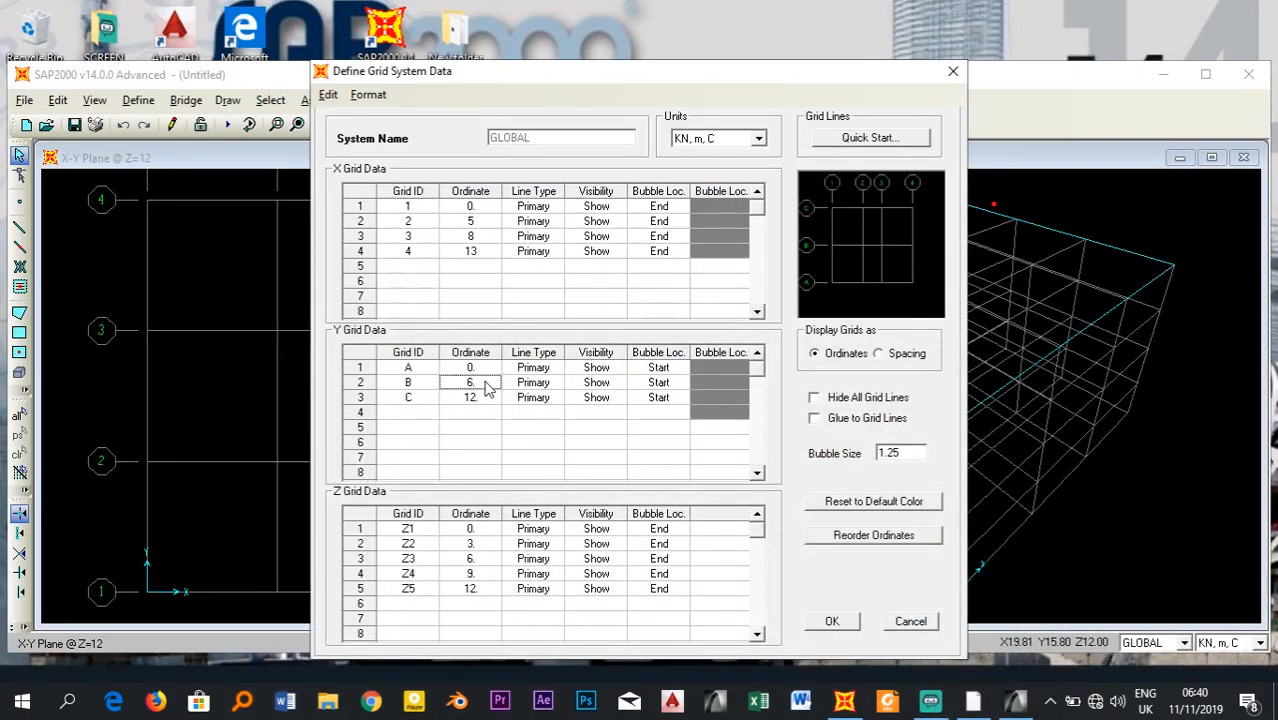
type("2")
left_click(474, 400)
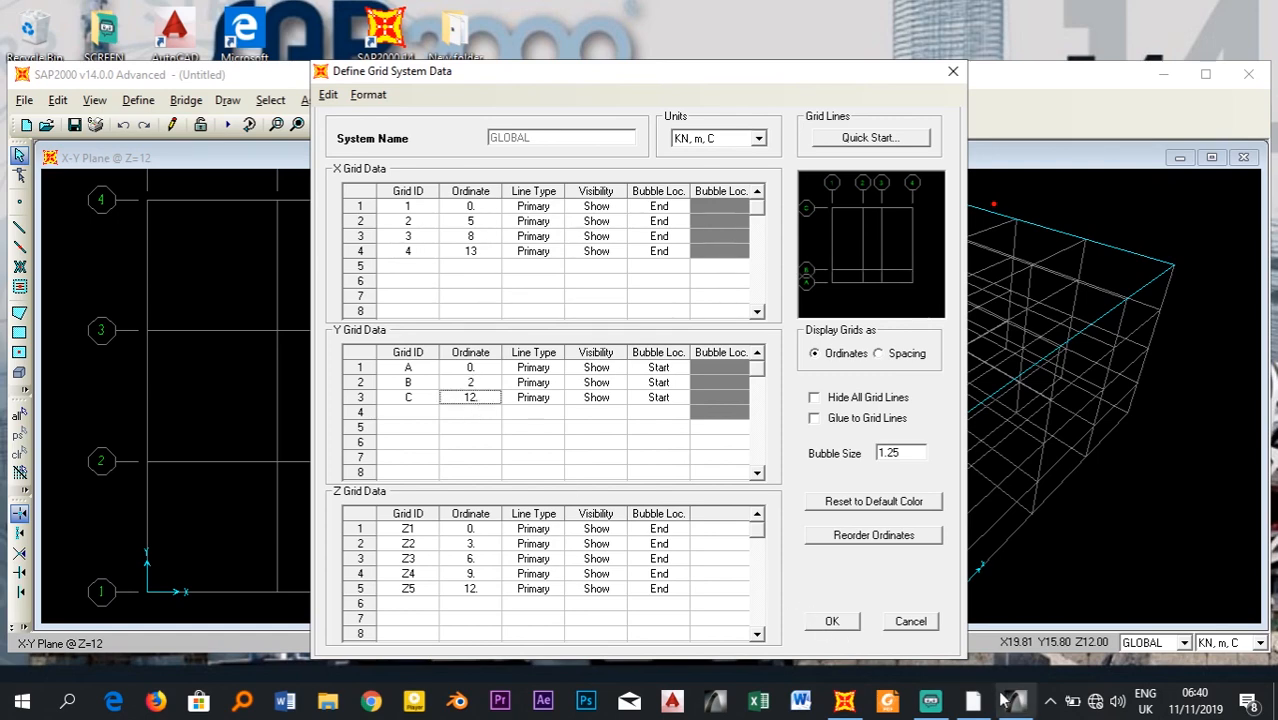
- Check the spacing between axes B and C on the ArchiCAD plan and set Y grid line C's ordinate to 8 m
left_click(1012, 700)
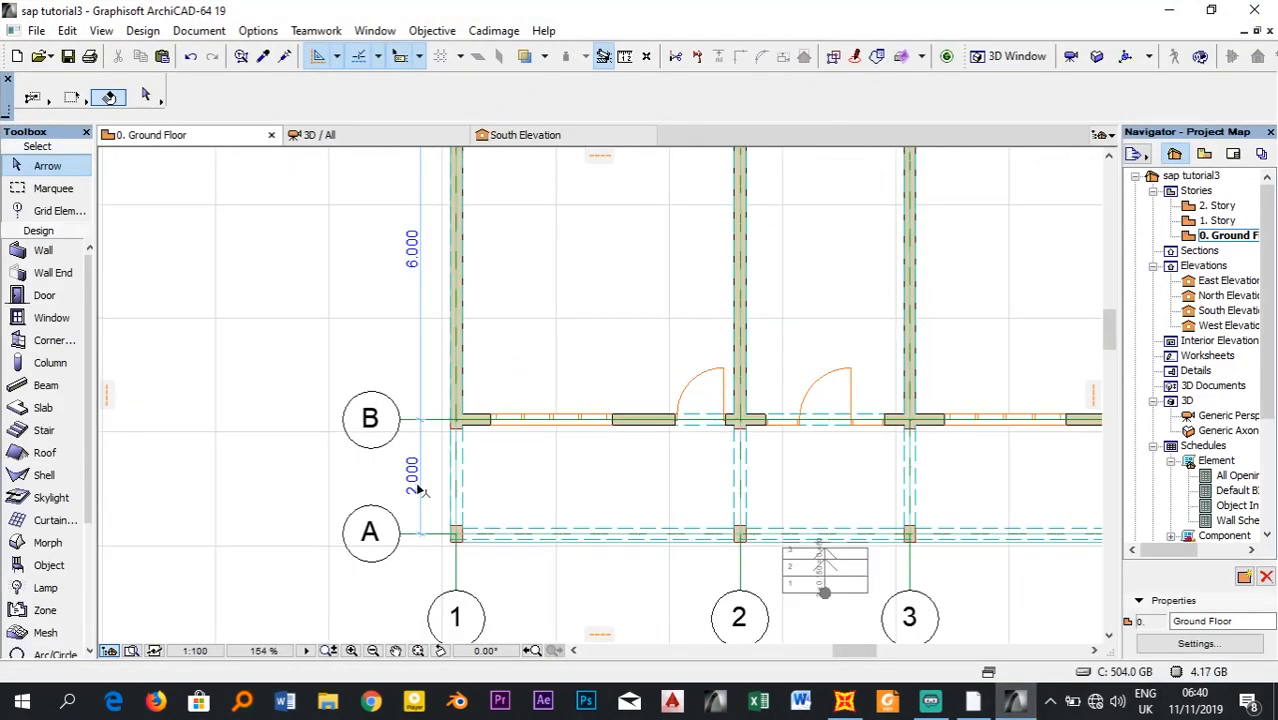
left_click(1169, 10)
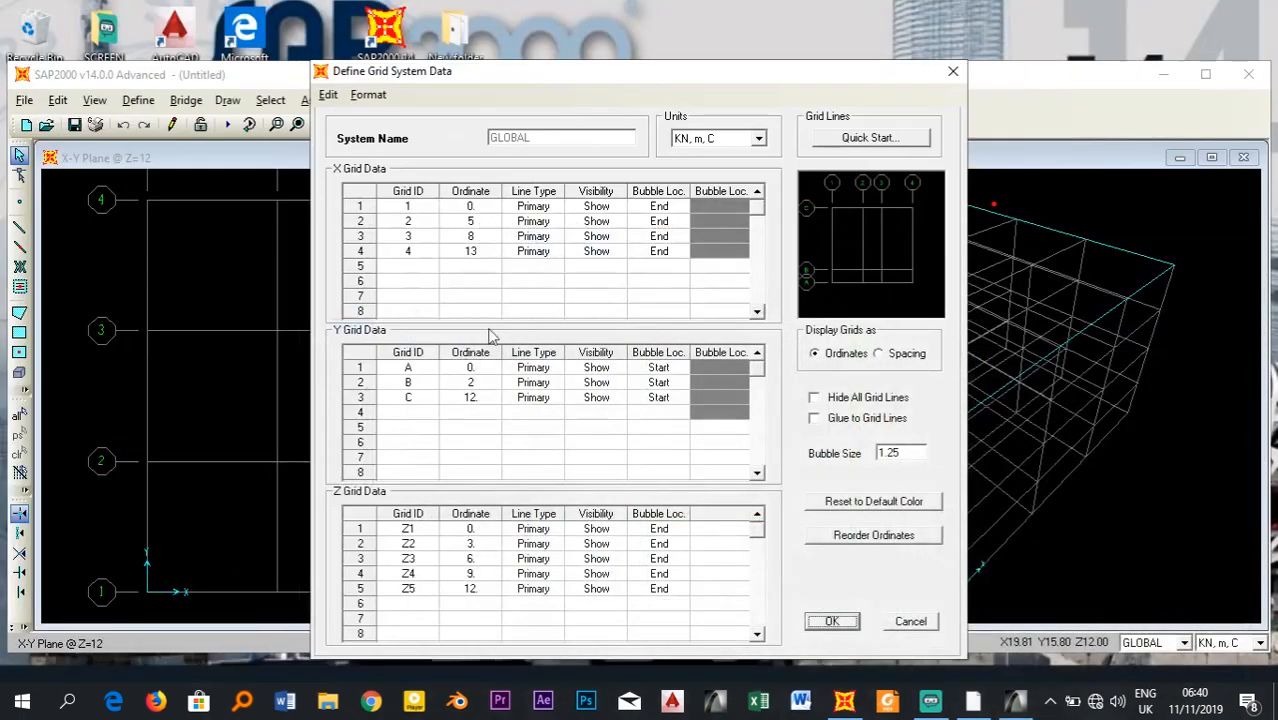
left_click(491, 401)
type("8")
left_click(541, 402)
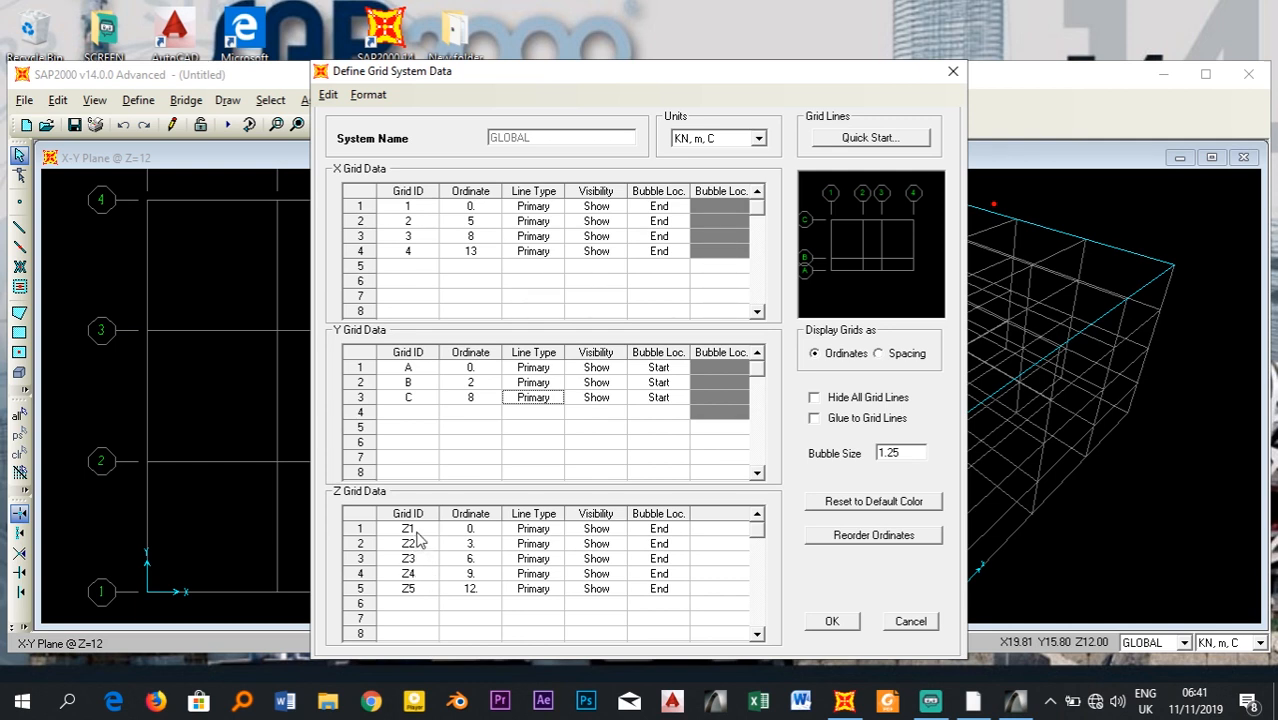
- Delete the Z4 and Z5 grid lines from the Z grid data
left_click_drag(405, 531, 420, 576)
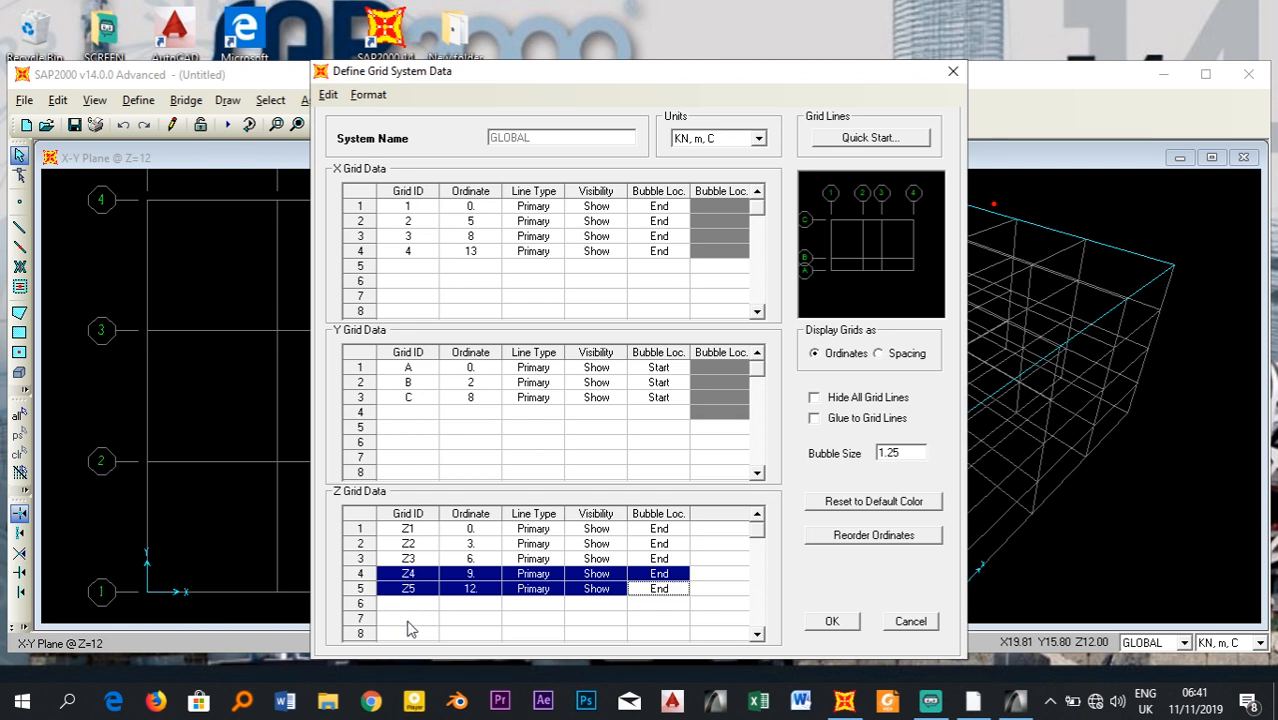
key("Delete")
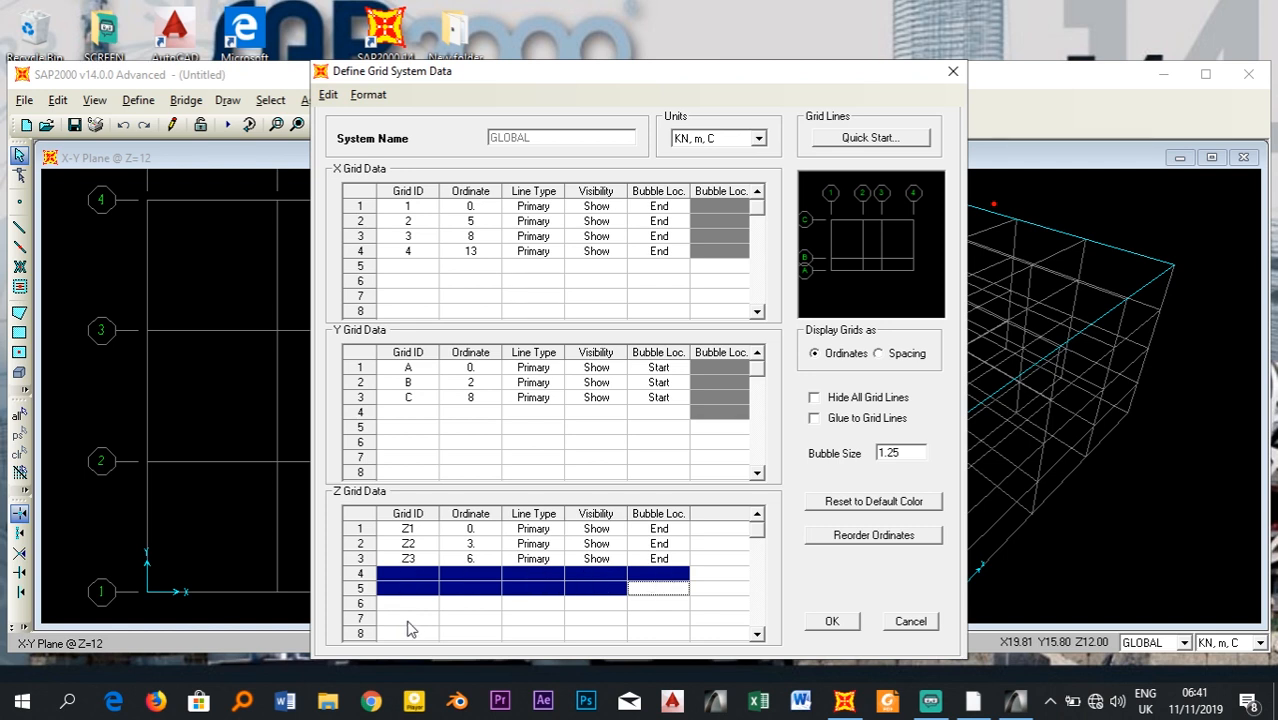
left_click(566, 590)
- Rename Z grid line Z1 as Footing
left_click(411, 530)
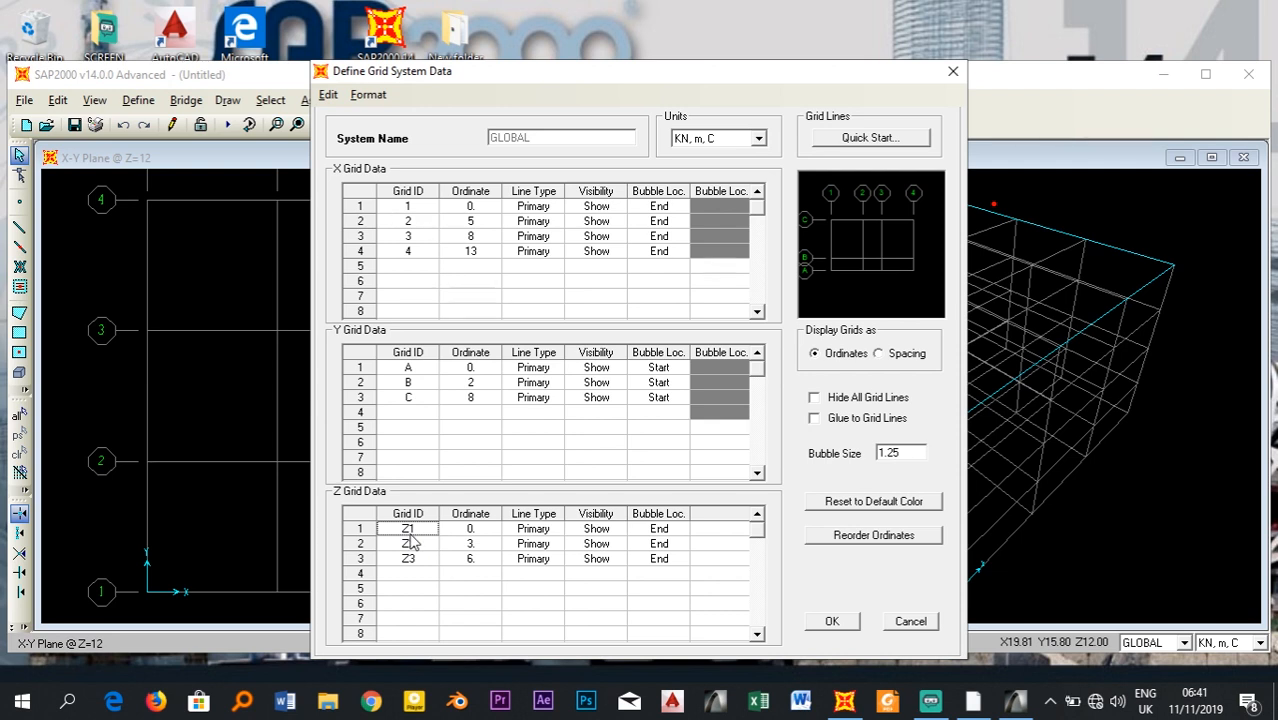
key("BackSpace")
type("fOOTING")
key("BackSpace")
key("BackSpace")
key("BackSpace")
key("BackSpace")
type("Footing")
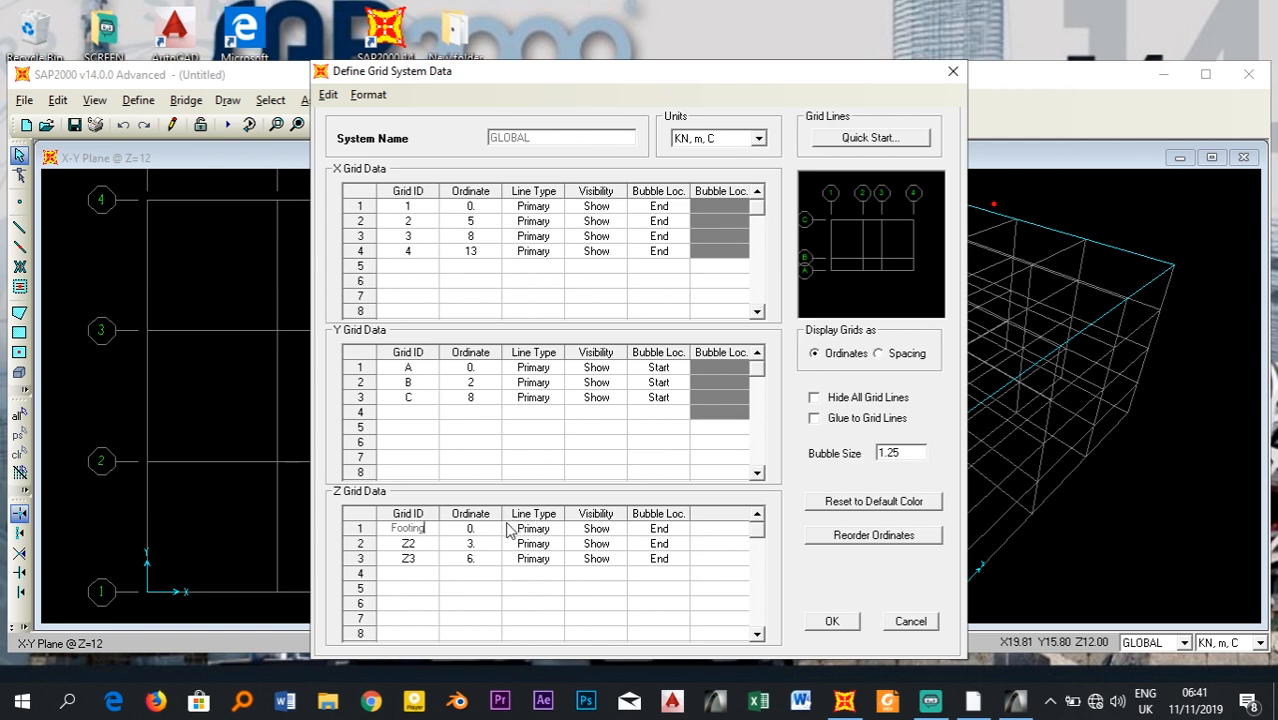
- Check the footing depth on the PowerPoint slide of given data and set the Footing grid line's ordinate to -2 m
left_click(478, 533)
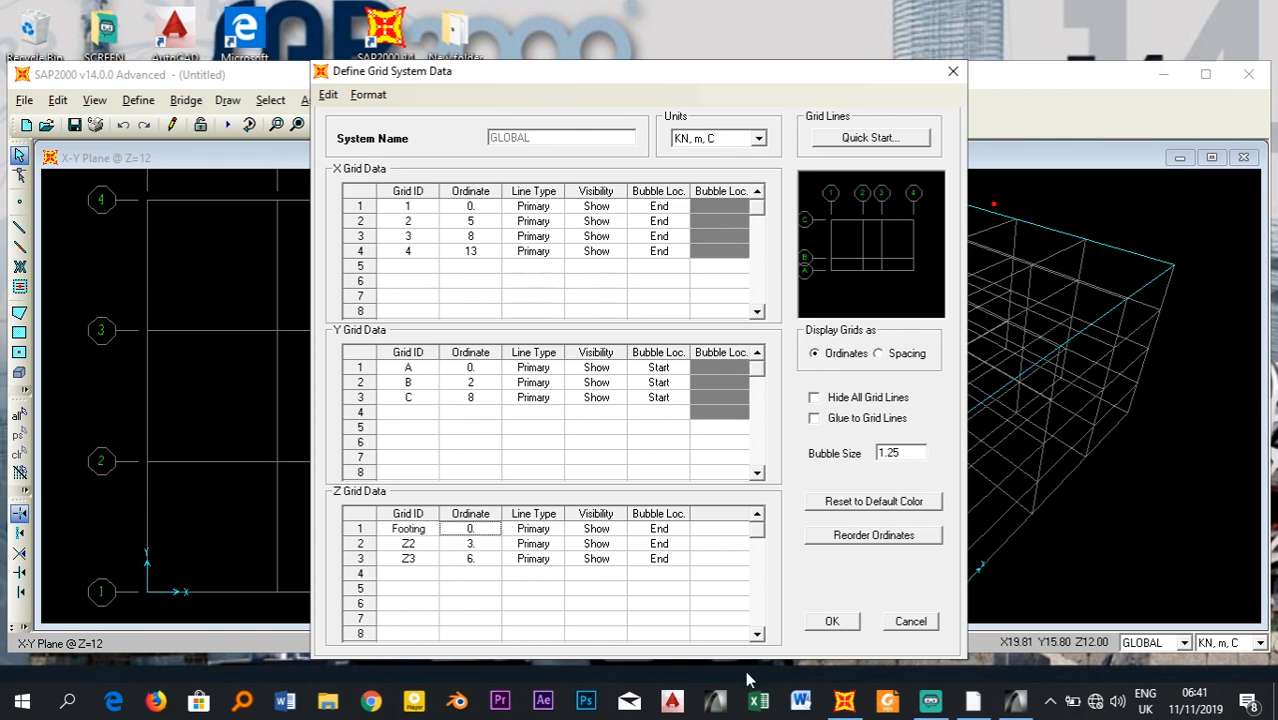
left_click(973, 702)
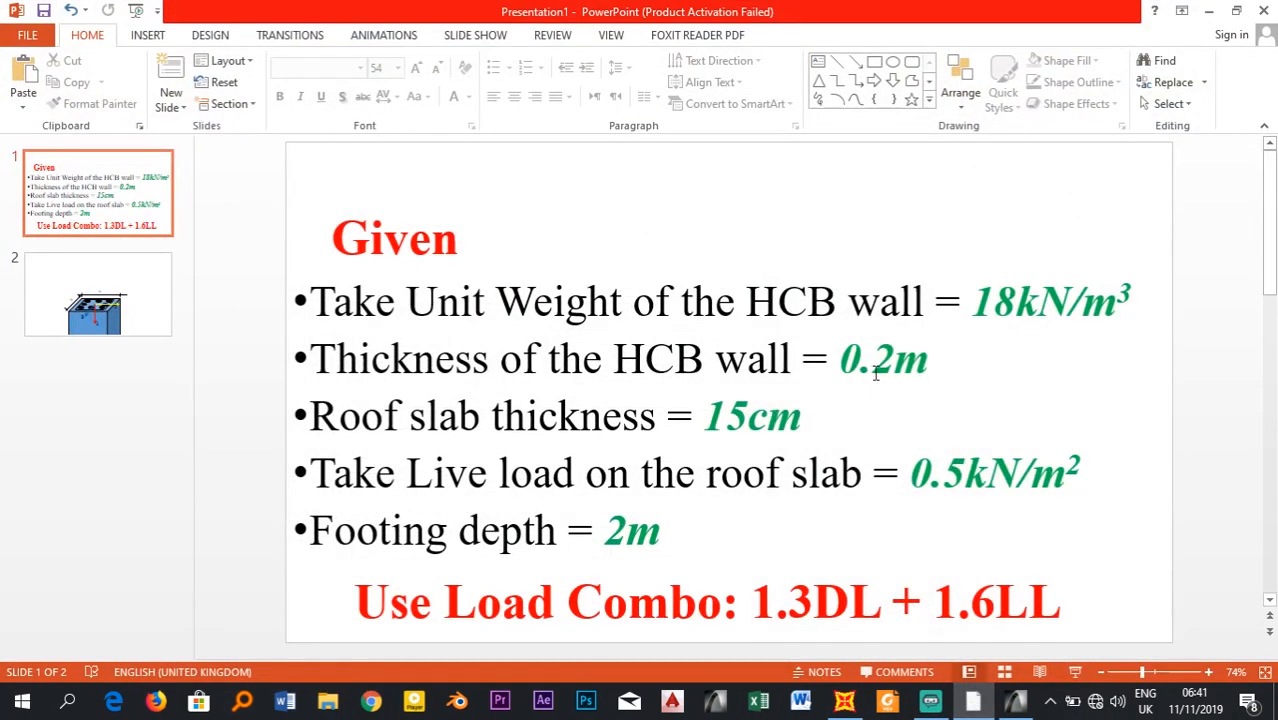
left_click(665, 532)
left_click_drag(665, 532, 614, 540)
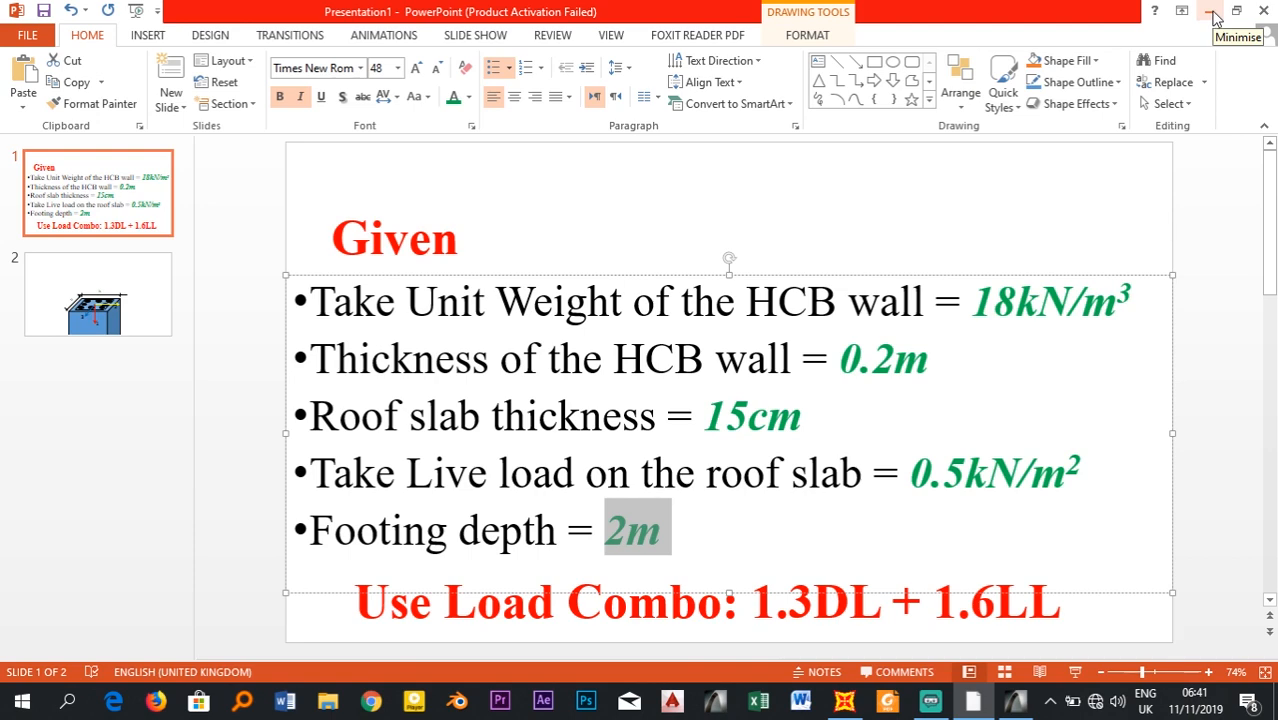
left_click(1210, 11)
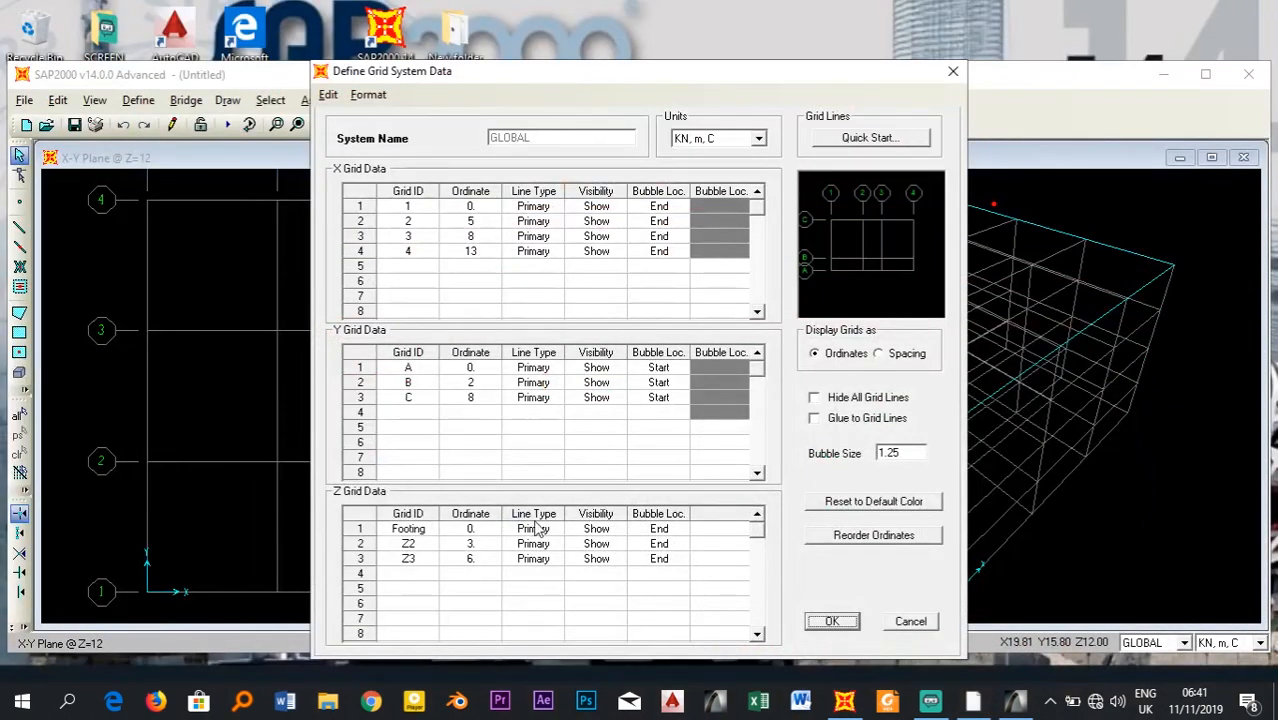
left_click(487, 542)
type("-2")
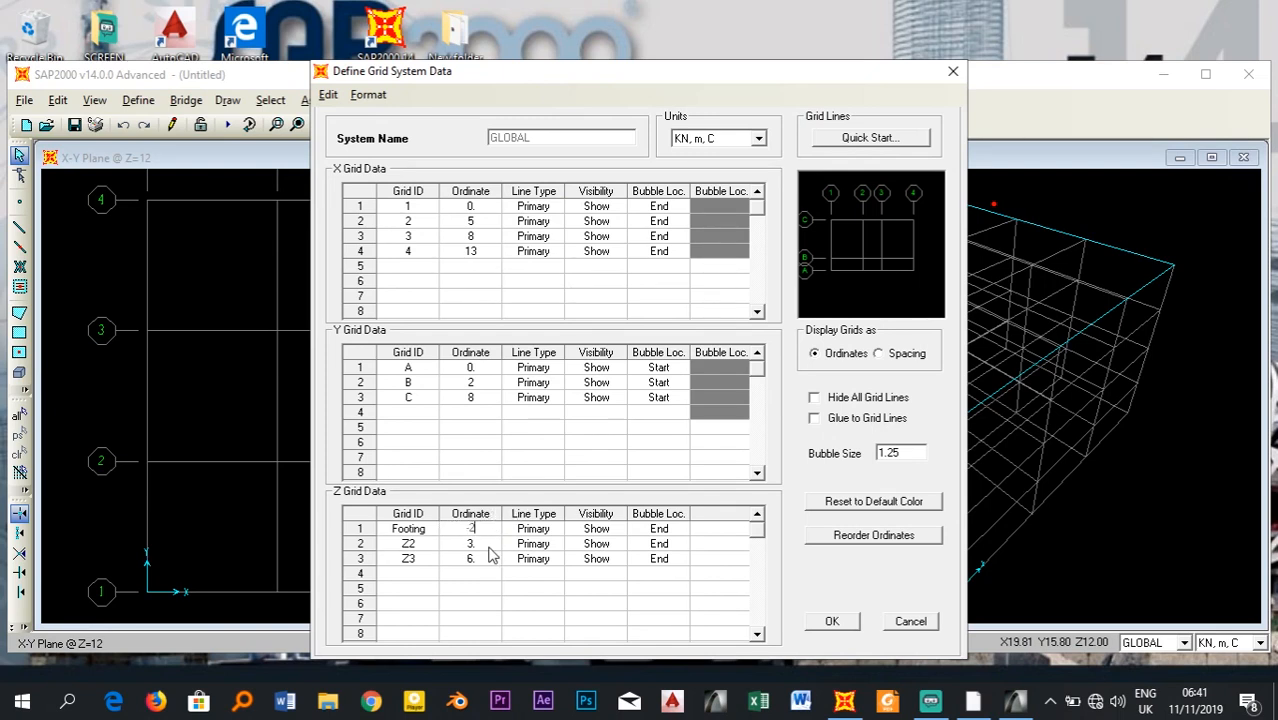
key("Return")
- Rename Z grid line Z2 as GBL and set its ordinate to 0
left_click(408, 547)
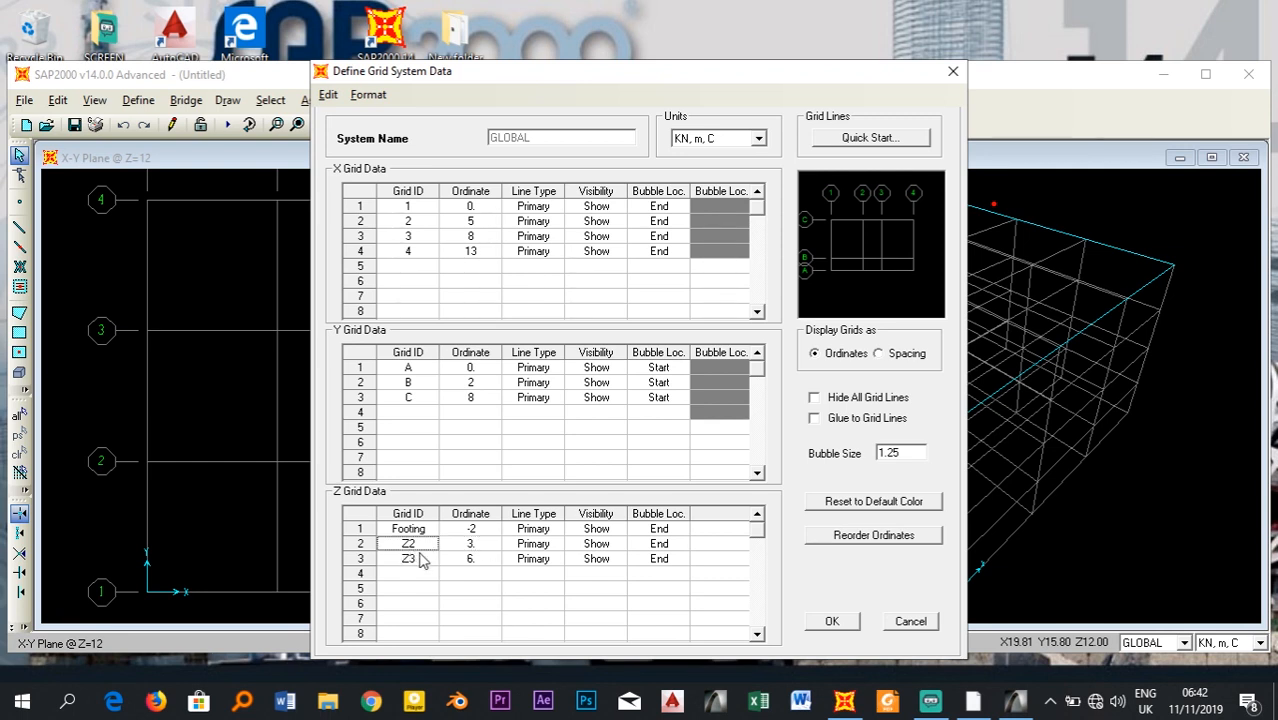
type("GBL")
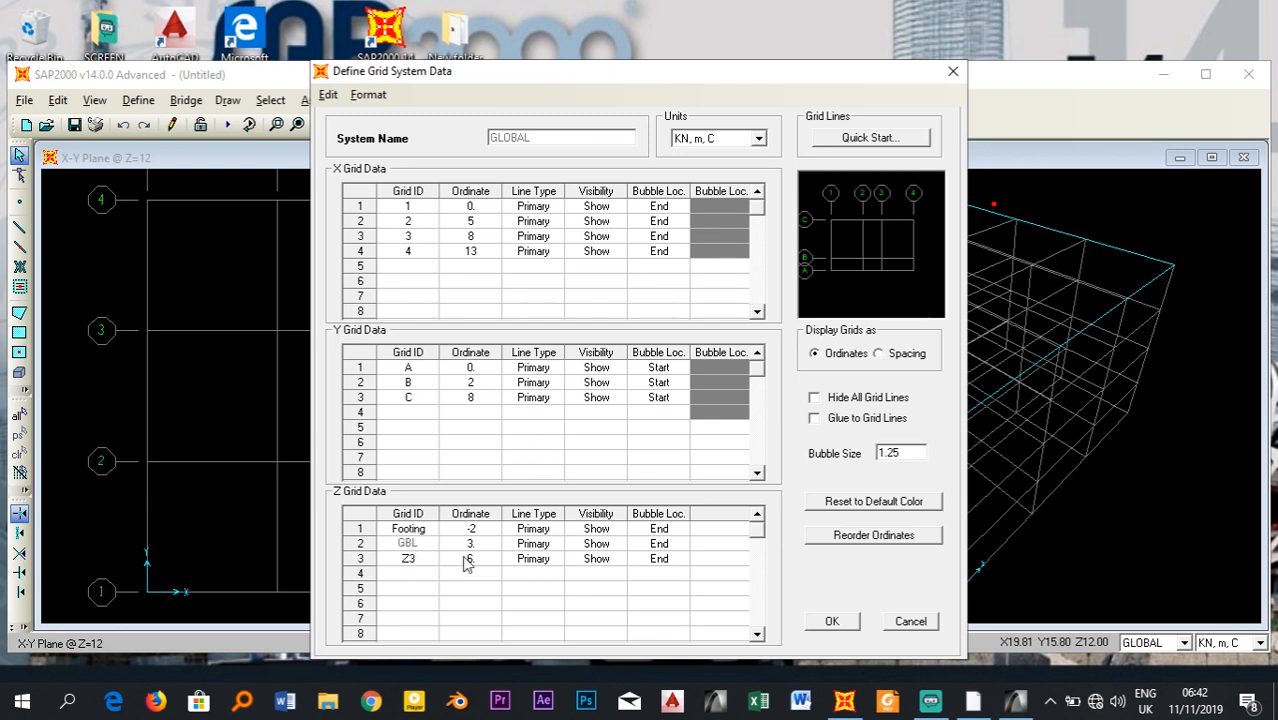
key("Tab")
type("0")
- Rename Z grid line Z3 as TTBL, set its ordinate to 3.6 m and apply the grid system to the model
left_click(421, 562)
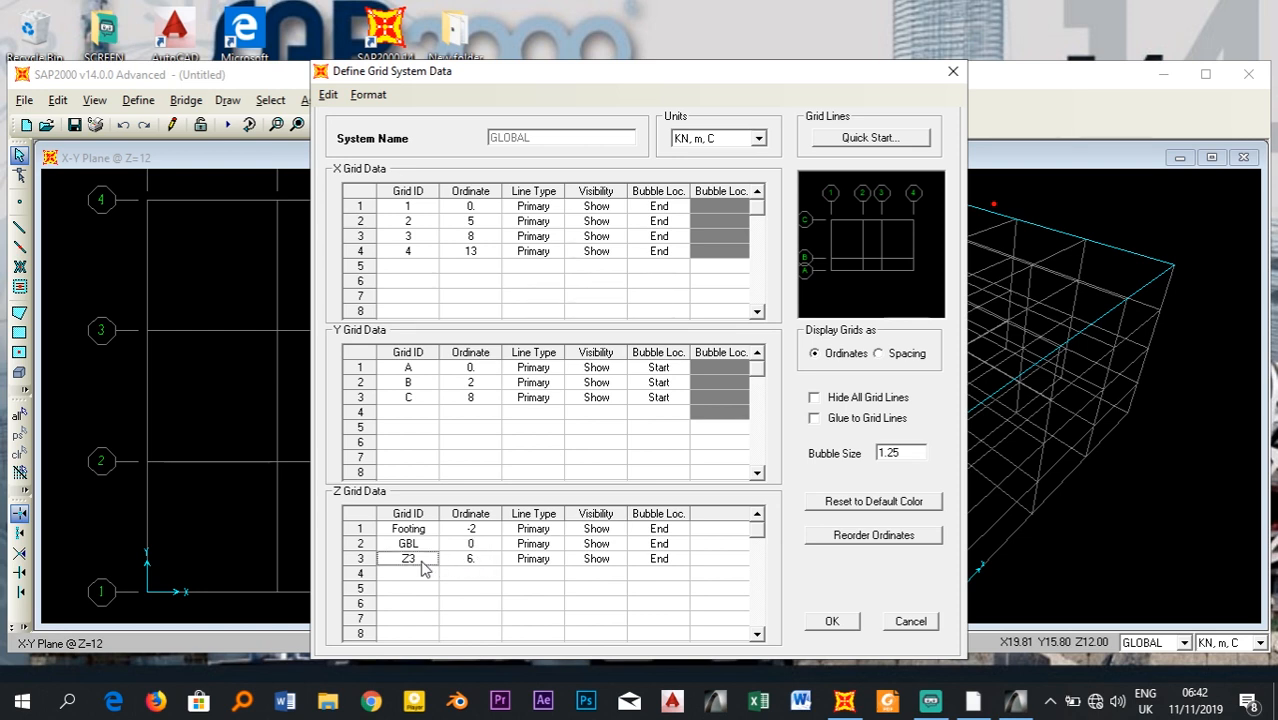
type("TTBL")
left_click(474, 561)
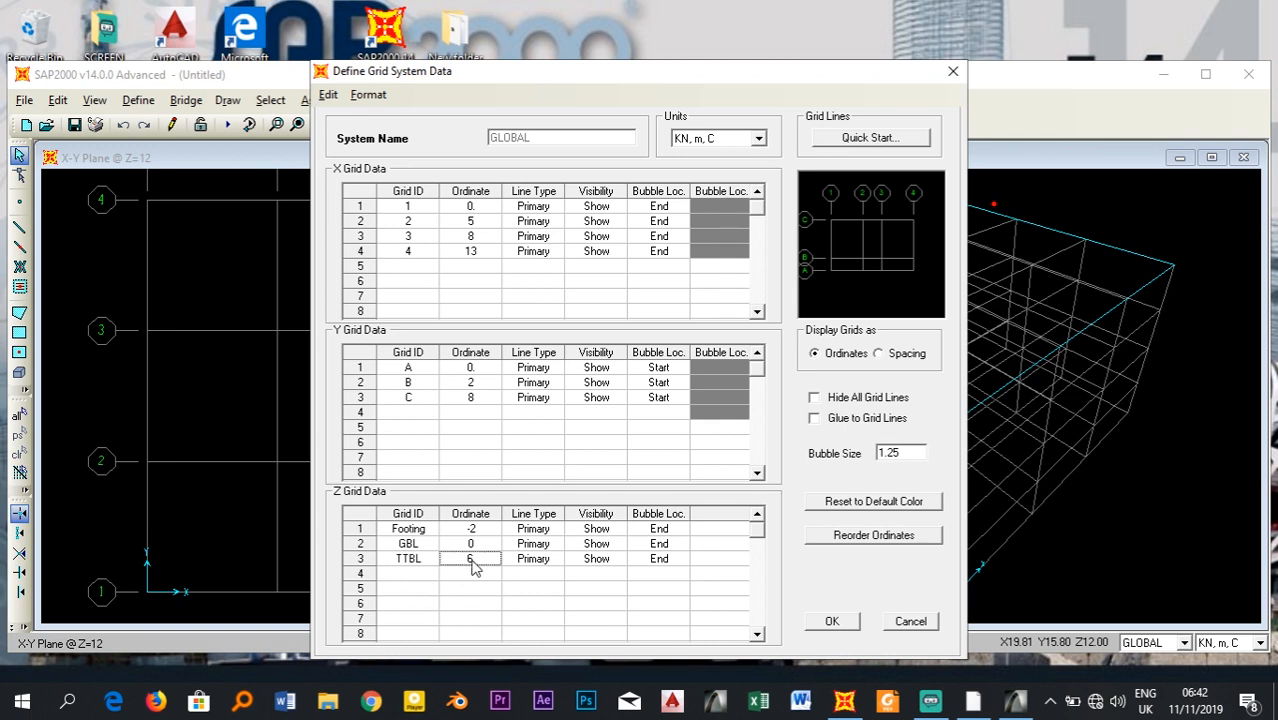
left_click(472, 561)
left_click(655, 575)
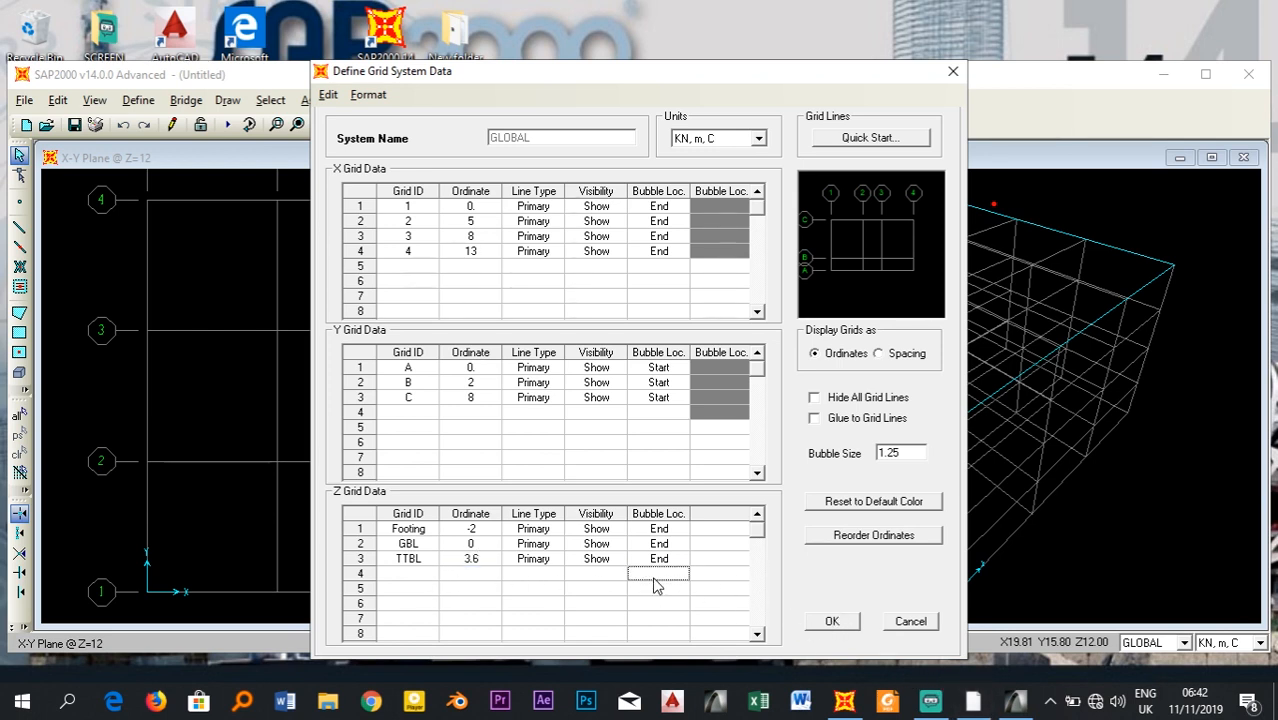
left_click(832, 623)
left_click(667, 456)
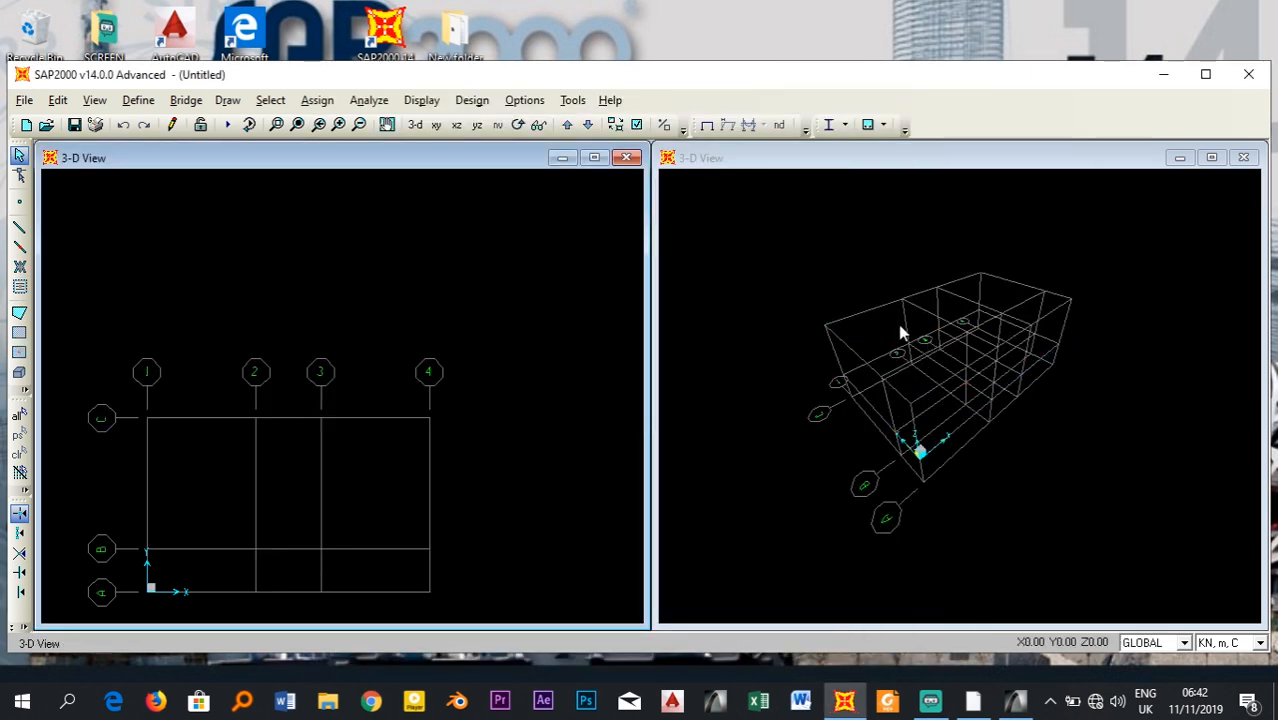
left_click(880, 233)
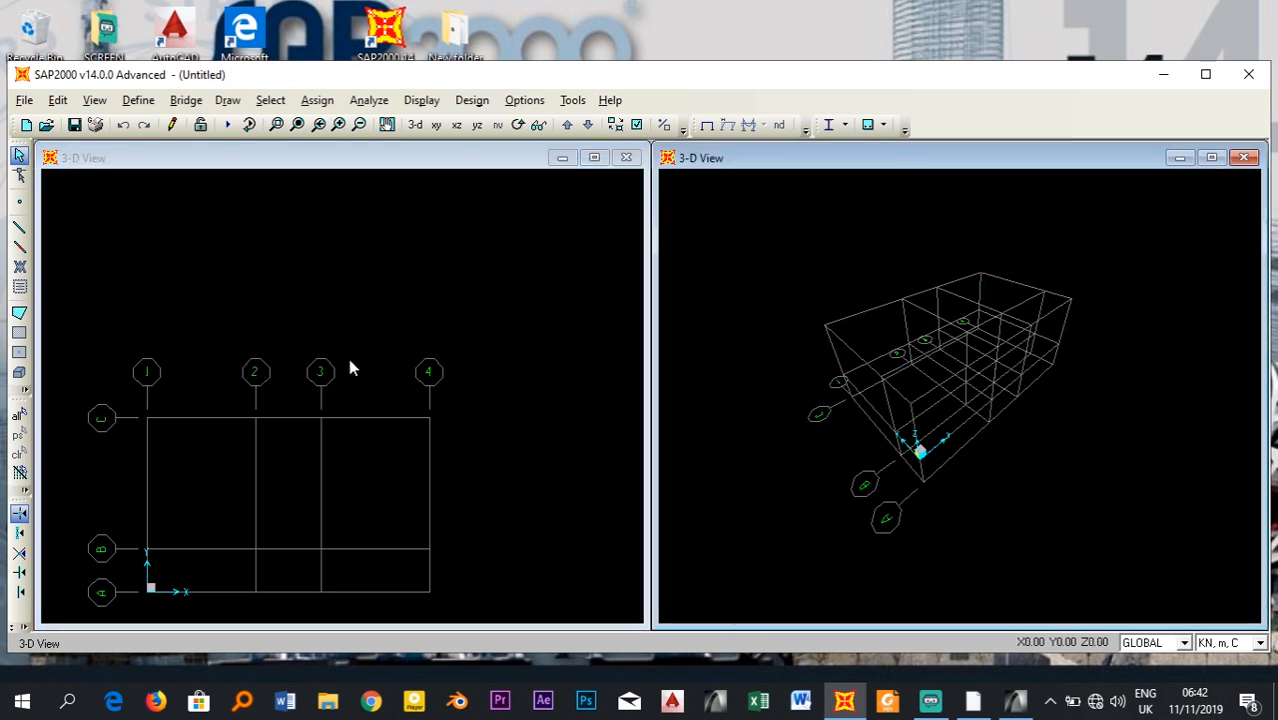
left_click(281, 452)
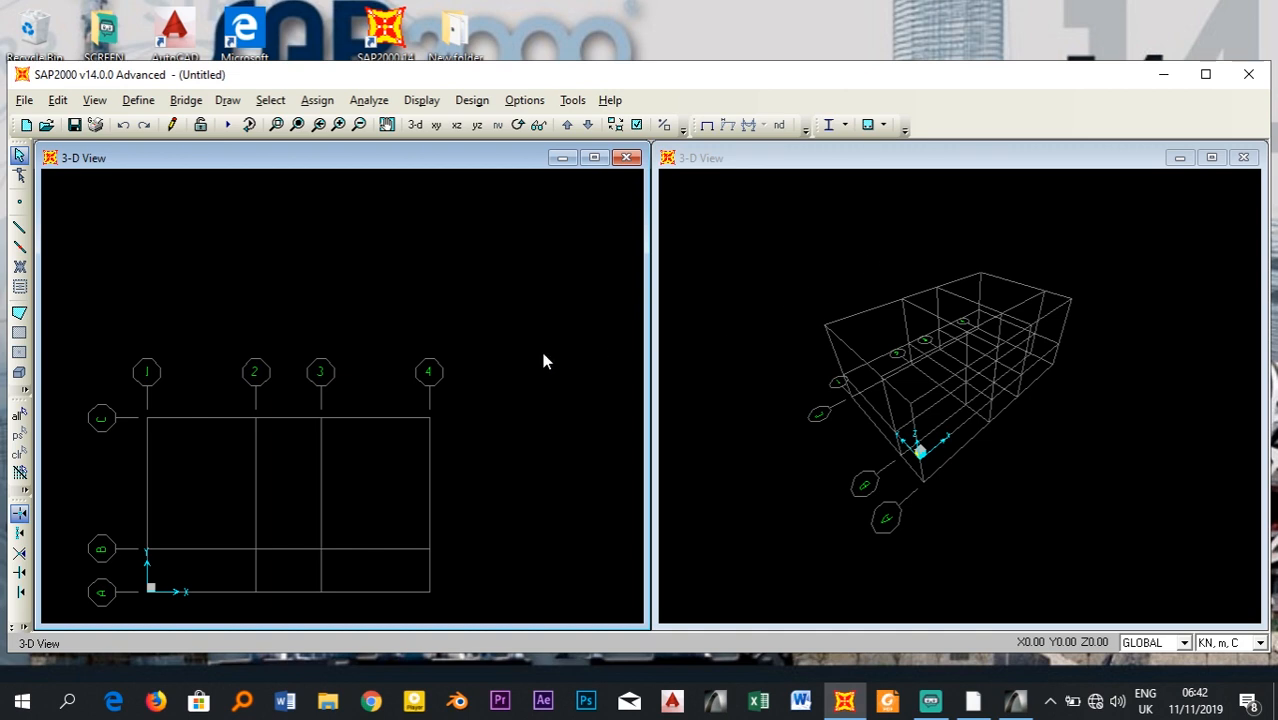
scroll(419, 404, "up", 3)
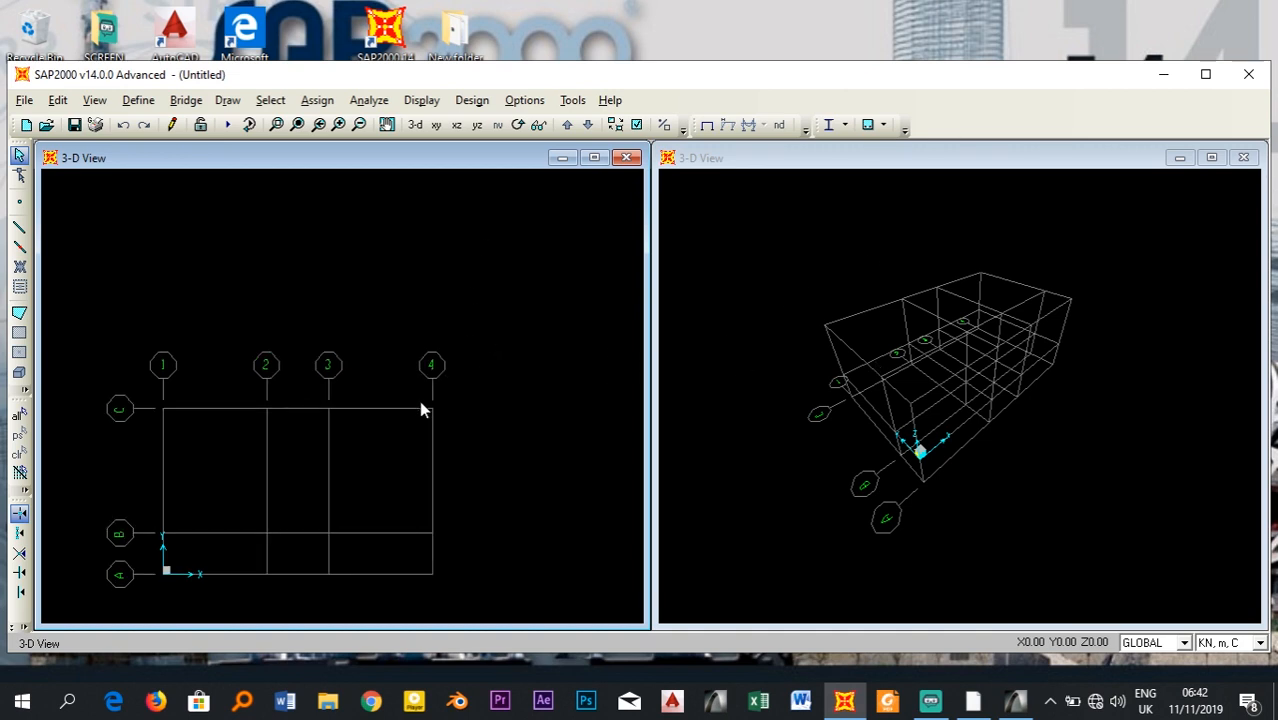
left_click(140, 101)
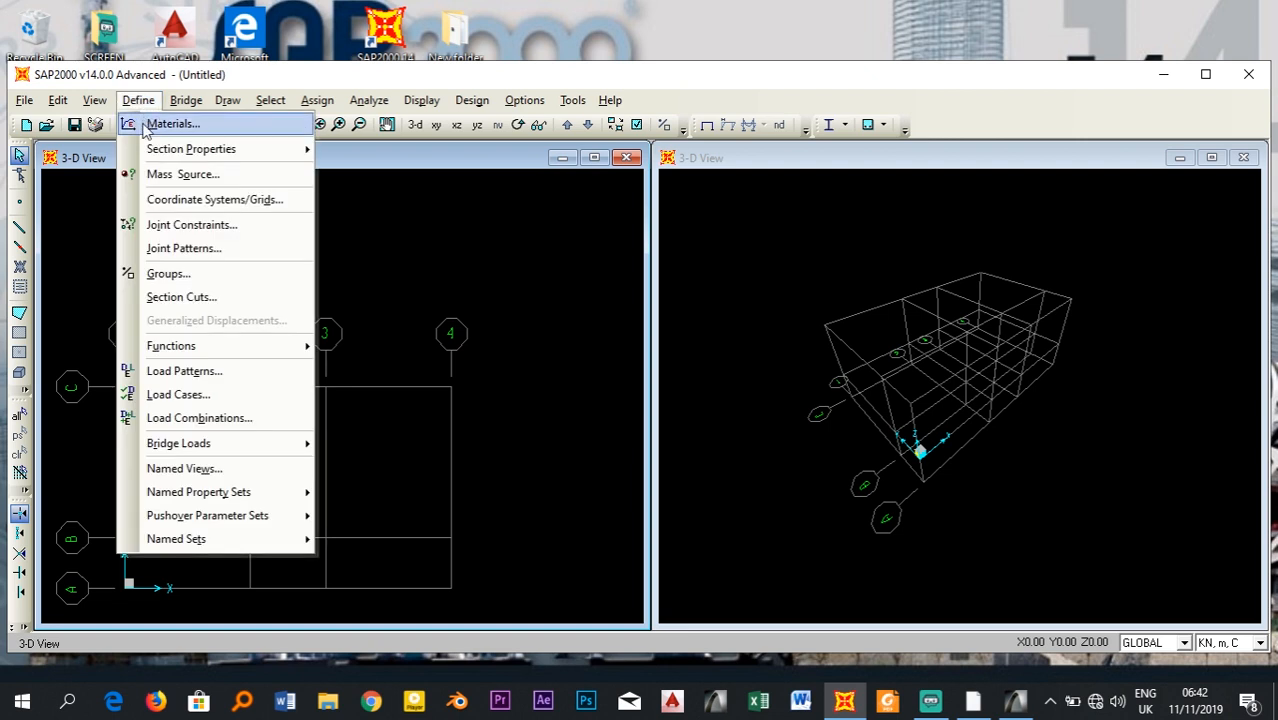
left_click(522, 255)
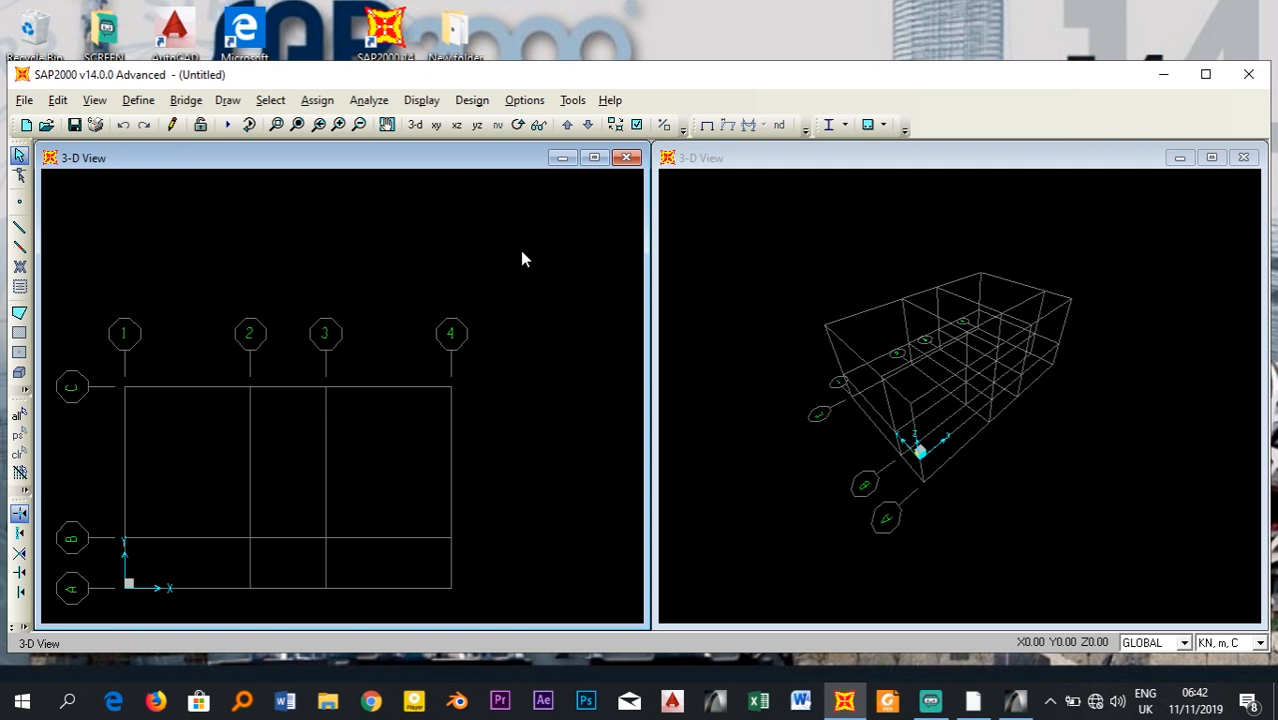
- Open the material definitions and inspect the default 4000Psi material's properties without changing them
left_click(138, 100)
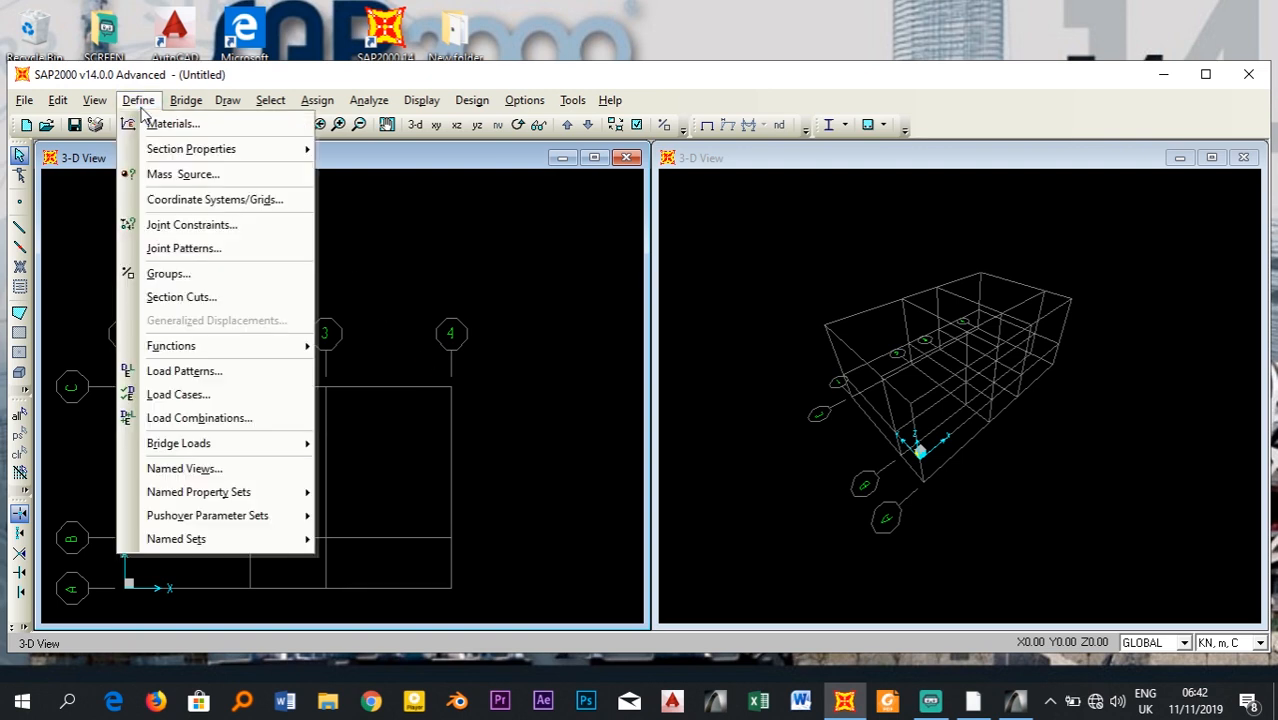
left_click(157, 126)
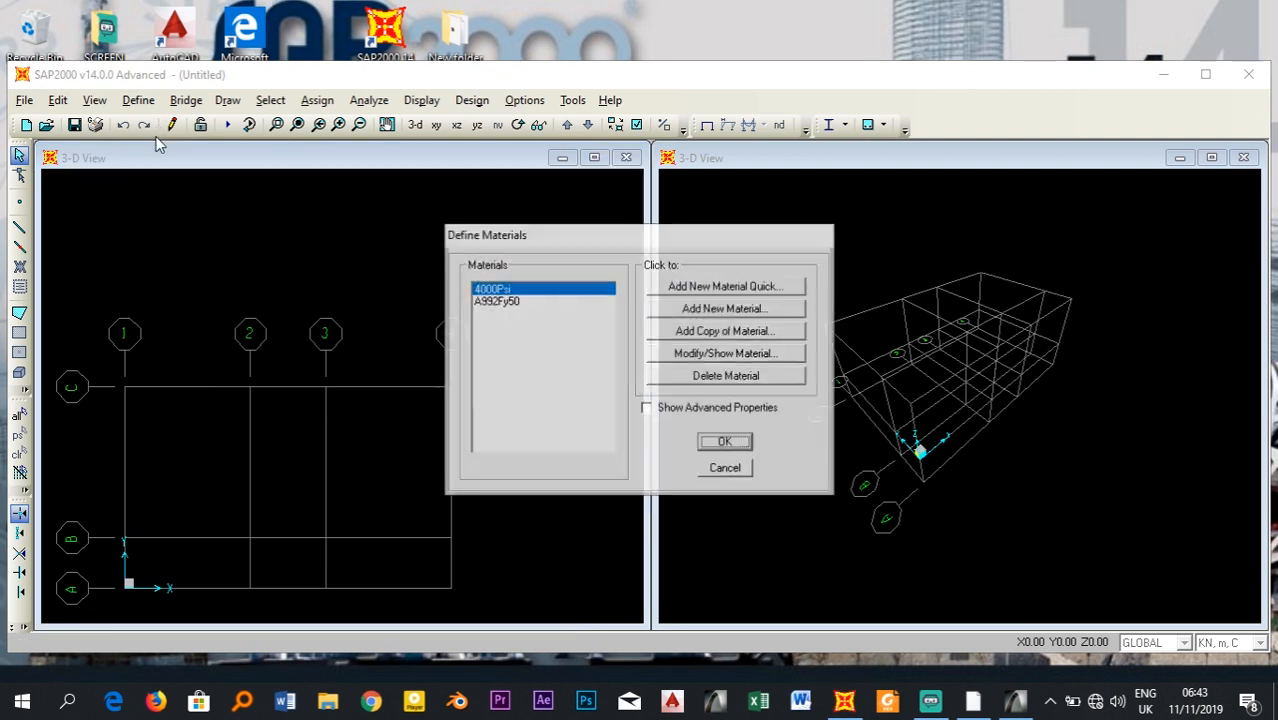
left_click(500, 301)
left_click(508, 289)
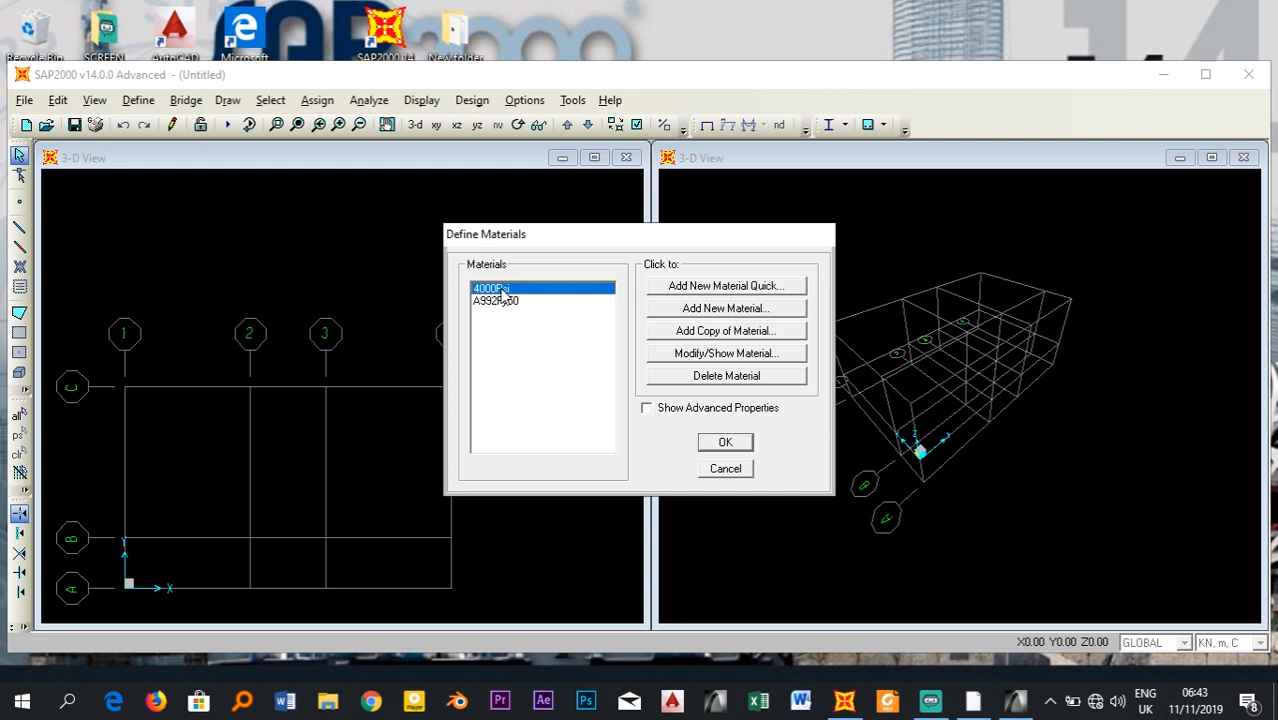
left_click(507, 303)
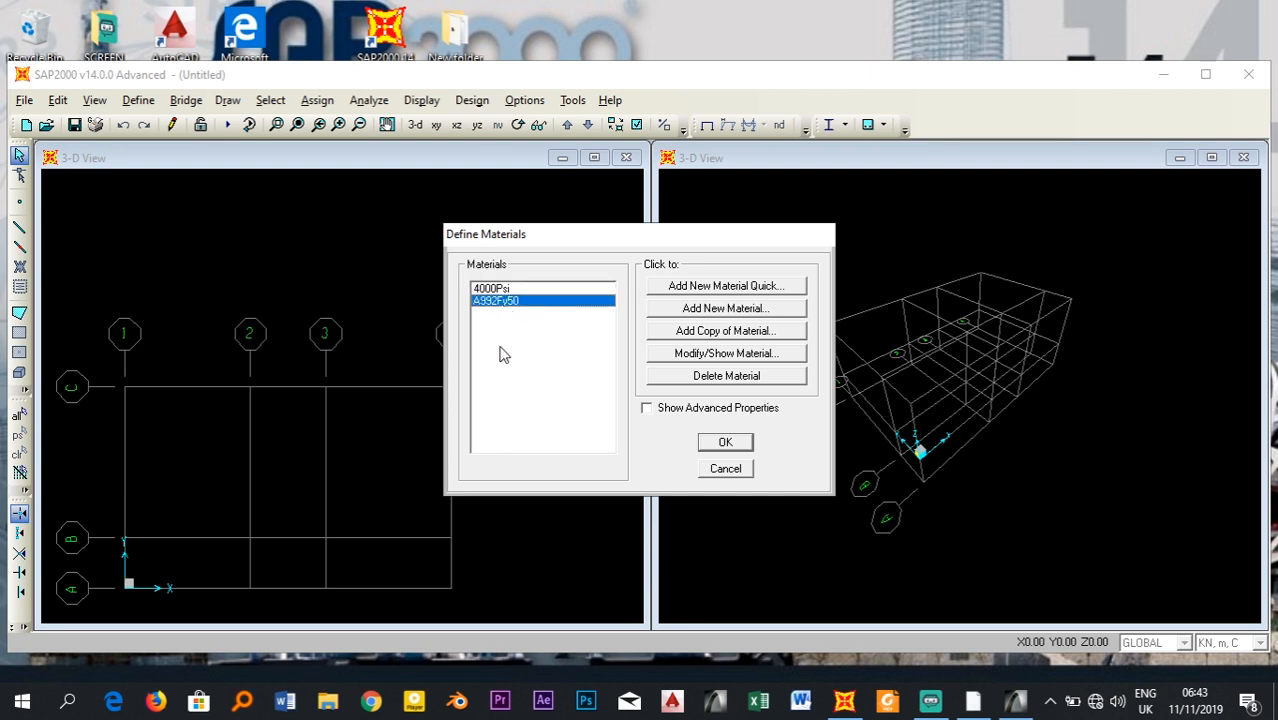
left_click(509, 289)
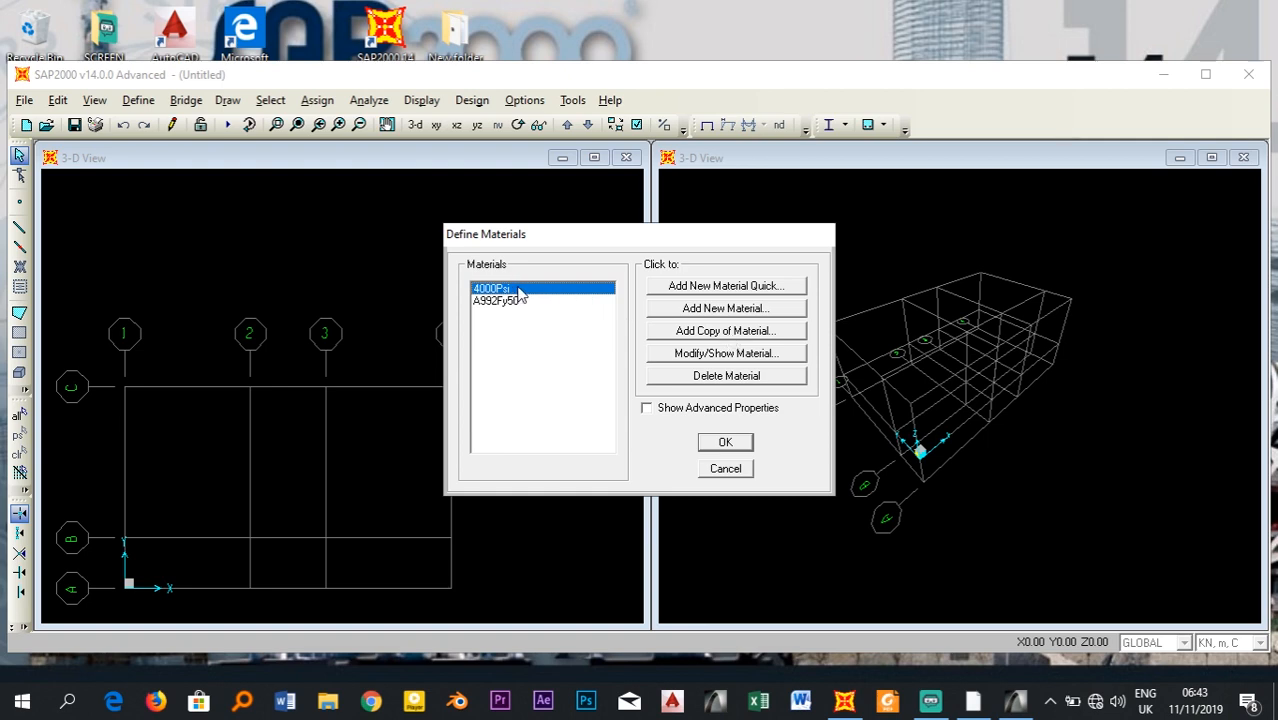
left_click(714, 355)
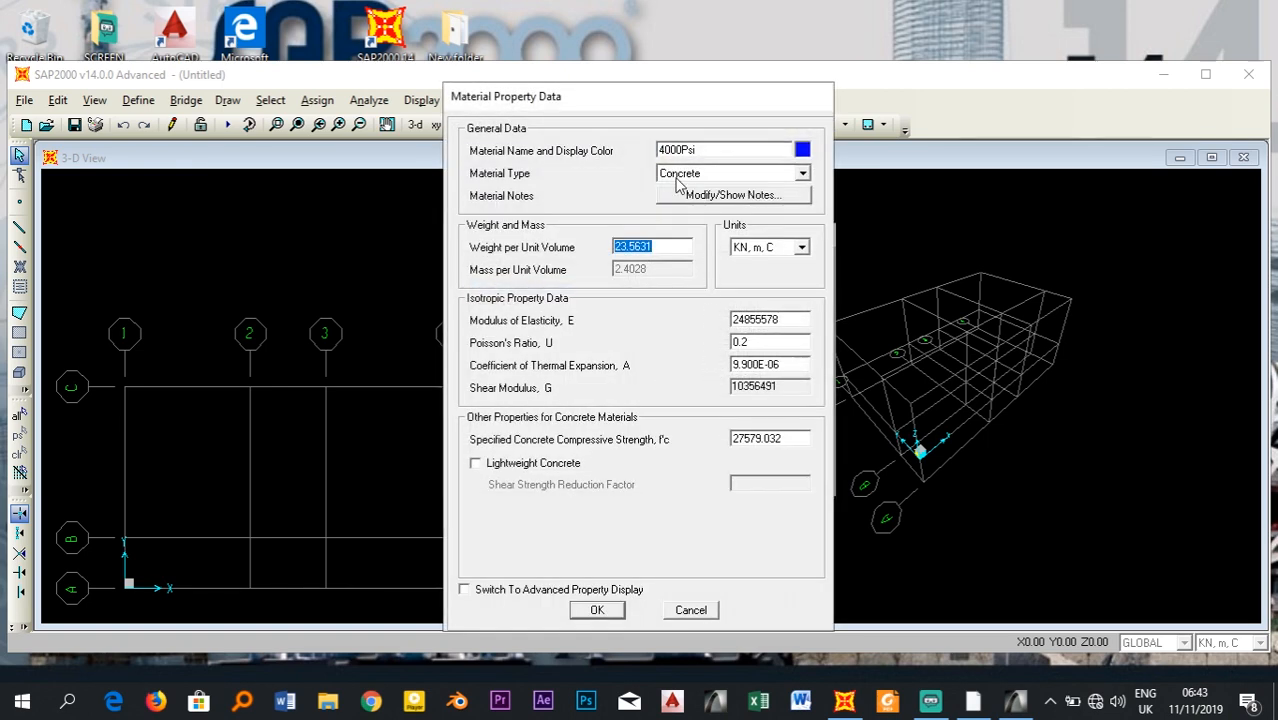
left_click(705, 612)
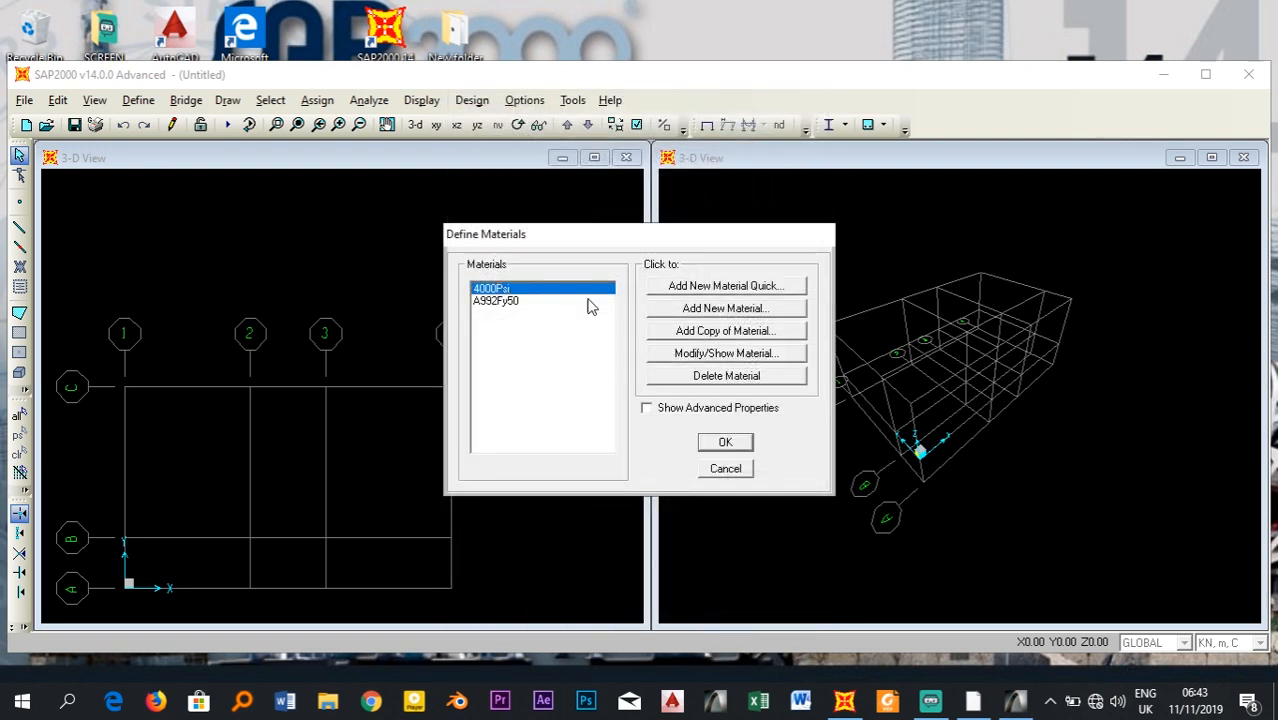
- Add a copy of the 4000Psi material named C-25, type Concrete, with a weight per unit volume of 25 kN/m³
left_click(730, 331)
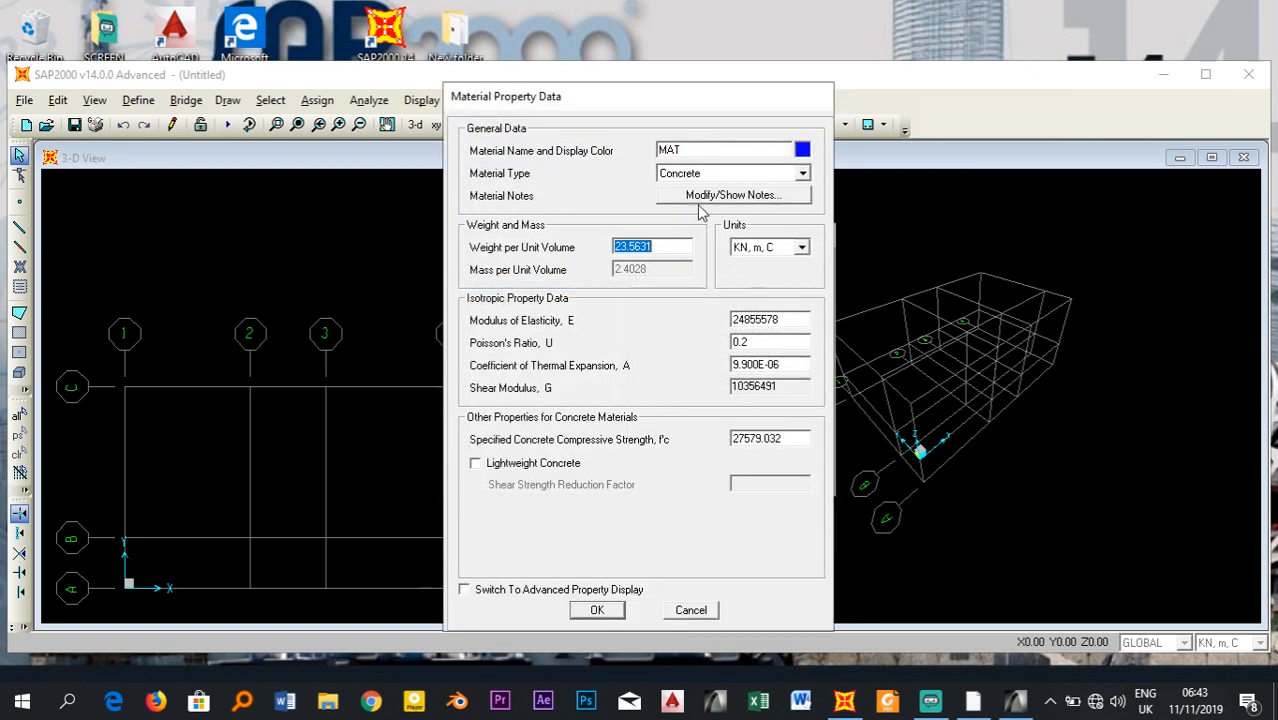
double_click(660, 150)
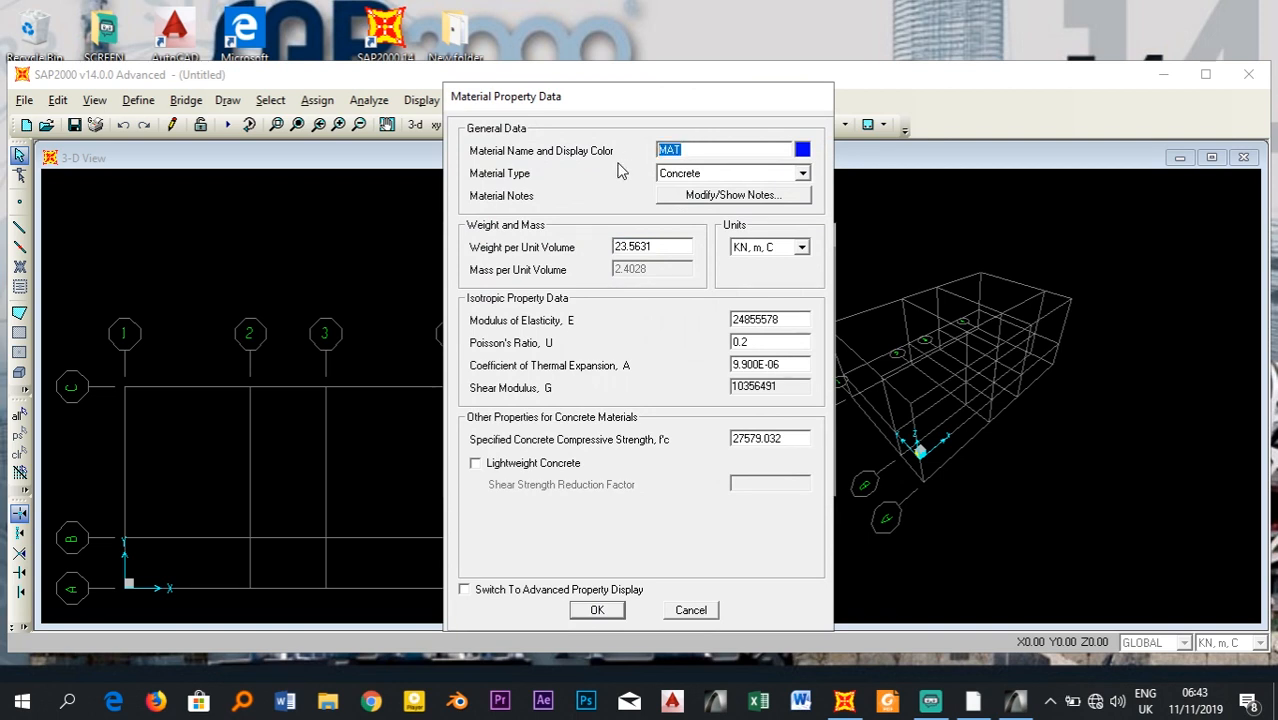
type("C-25")
left_click(711, 178)
left_click(710, 204)
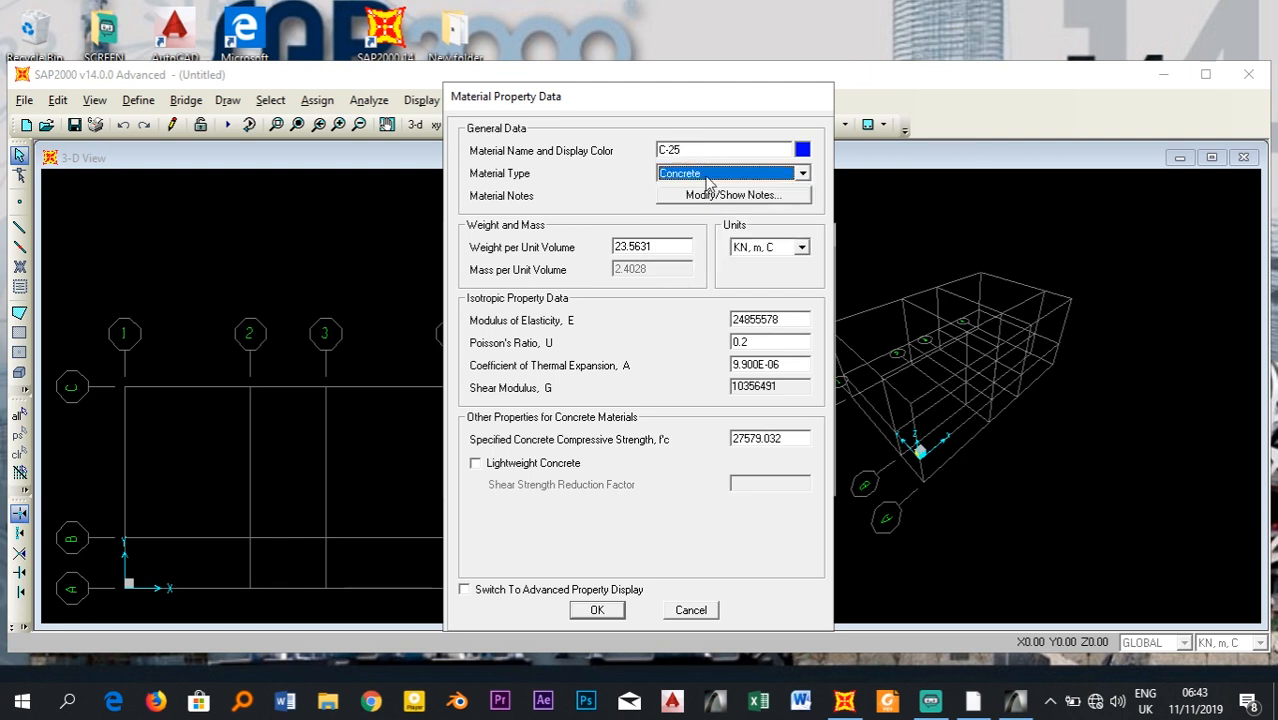
left_click(698, 173)
left_click(698, 173)
double_click(672, 247)
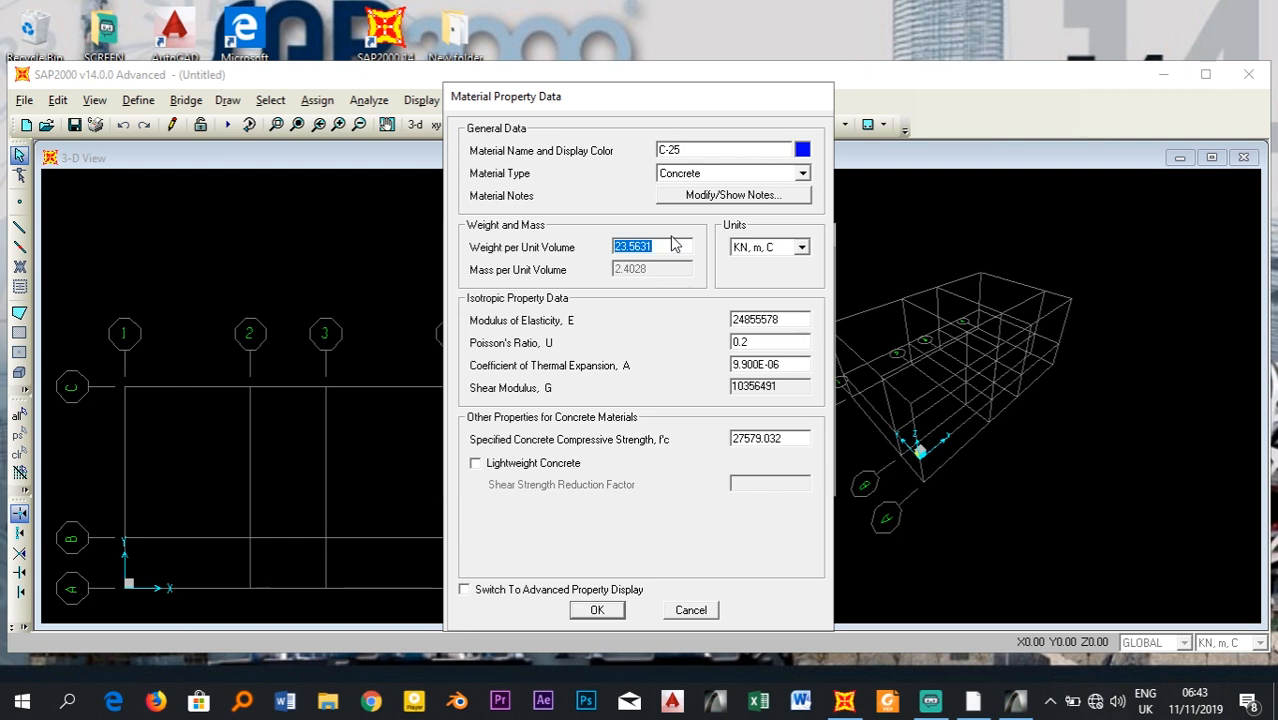
type("25")
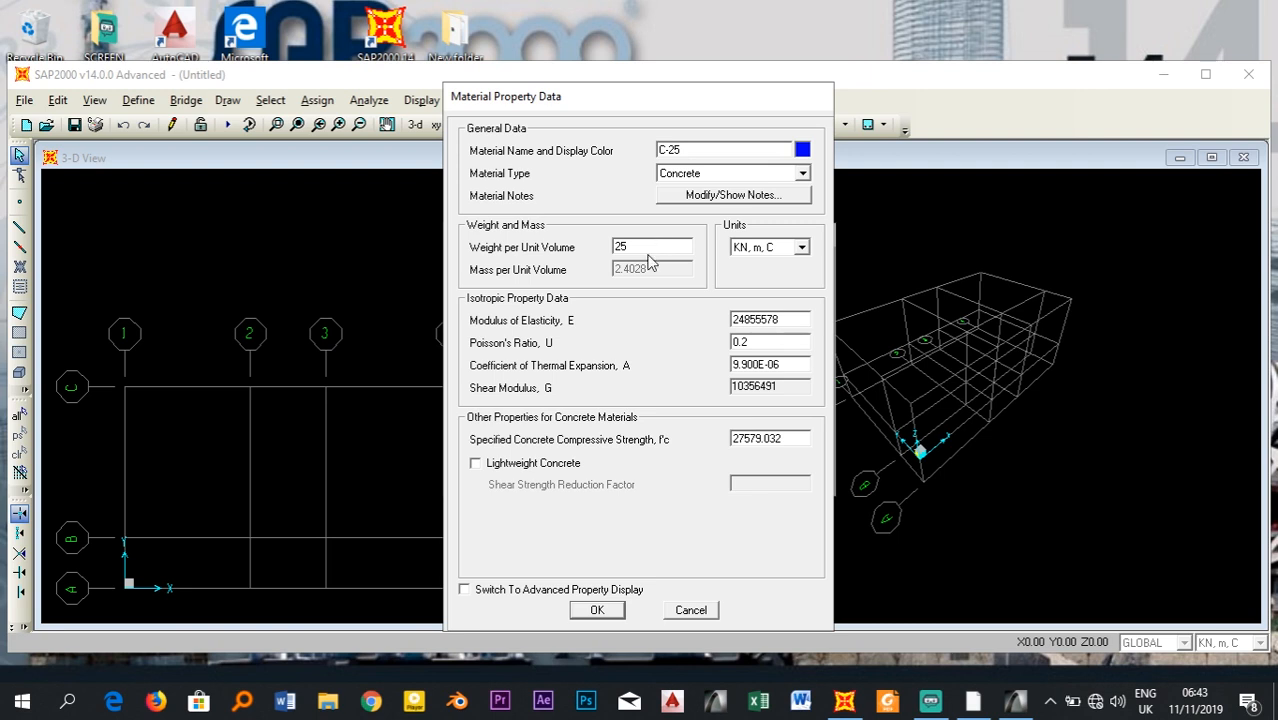
- Review the modulus of elasticity, Poisson's ratio and coefficient of thermal expansion of the C-25 material
double_click(788, 321)
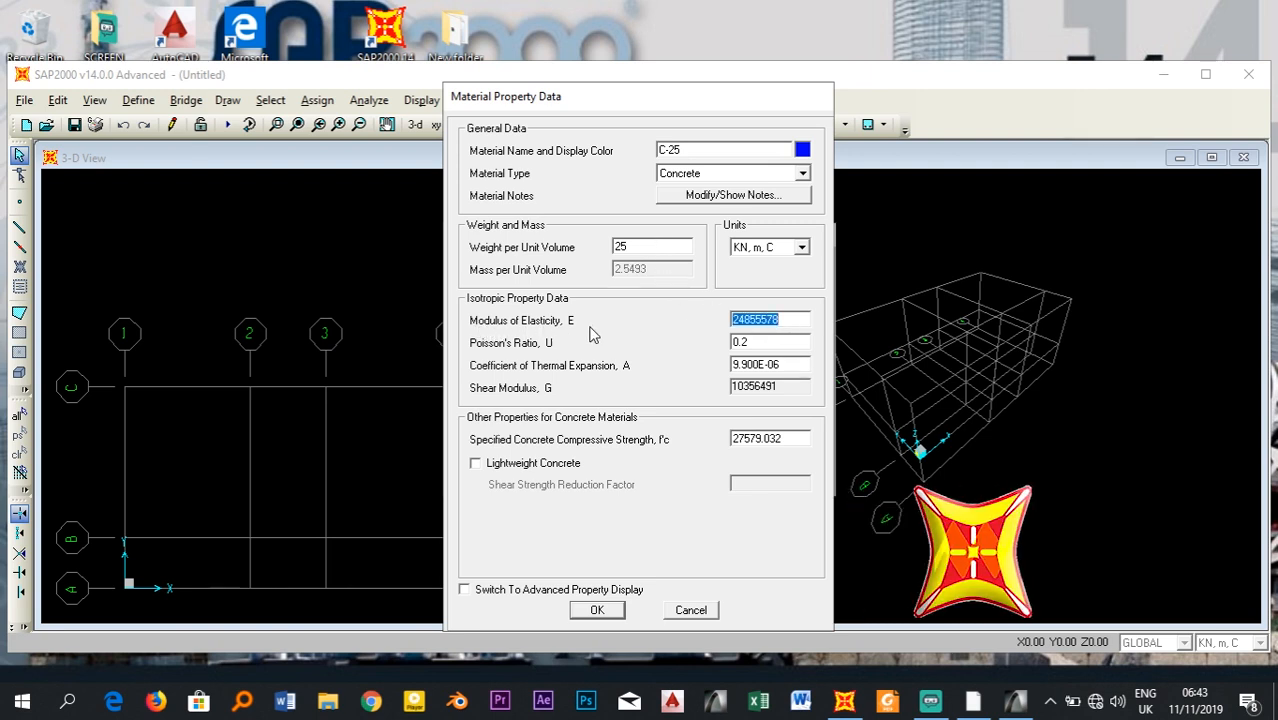
left_click(788, 319)
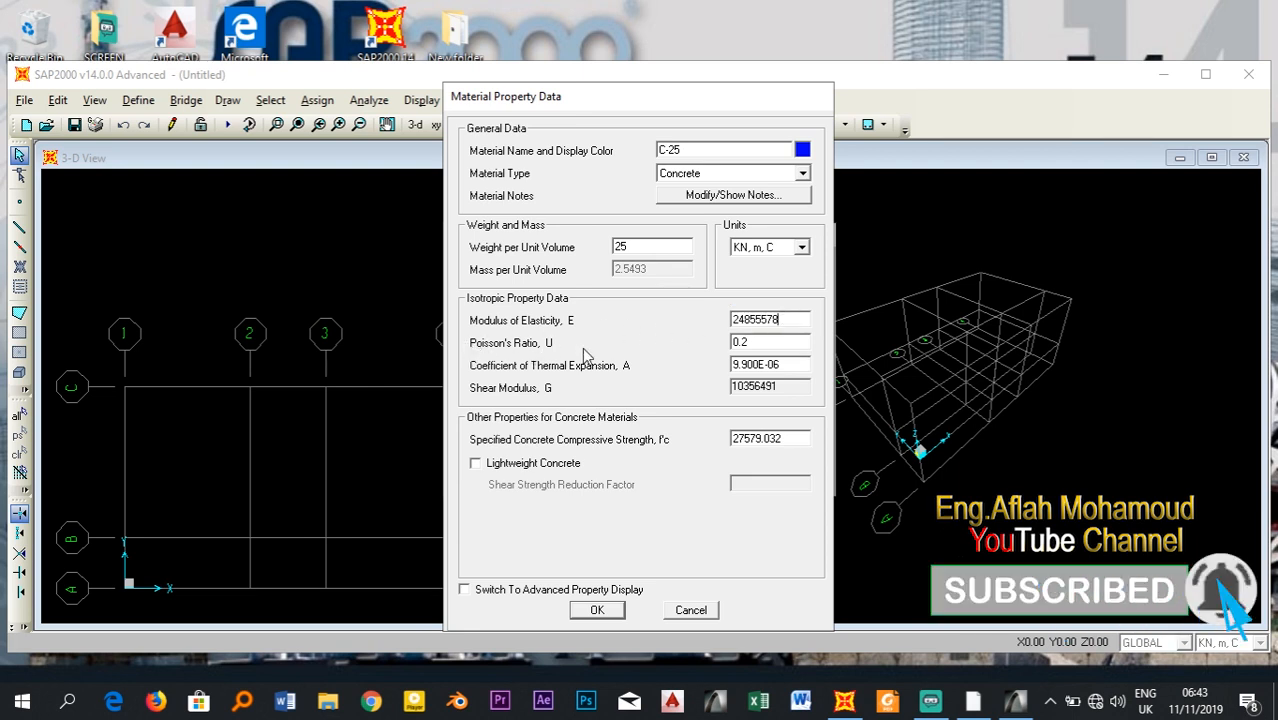
double_click(763, 342)
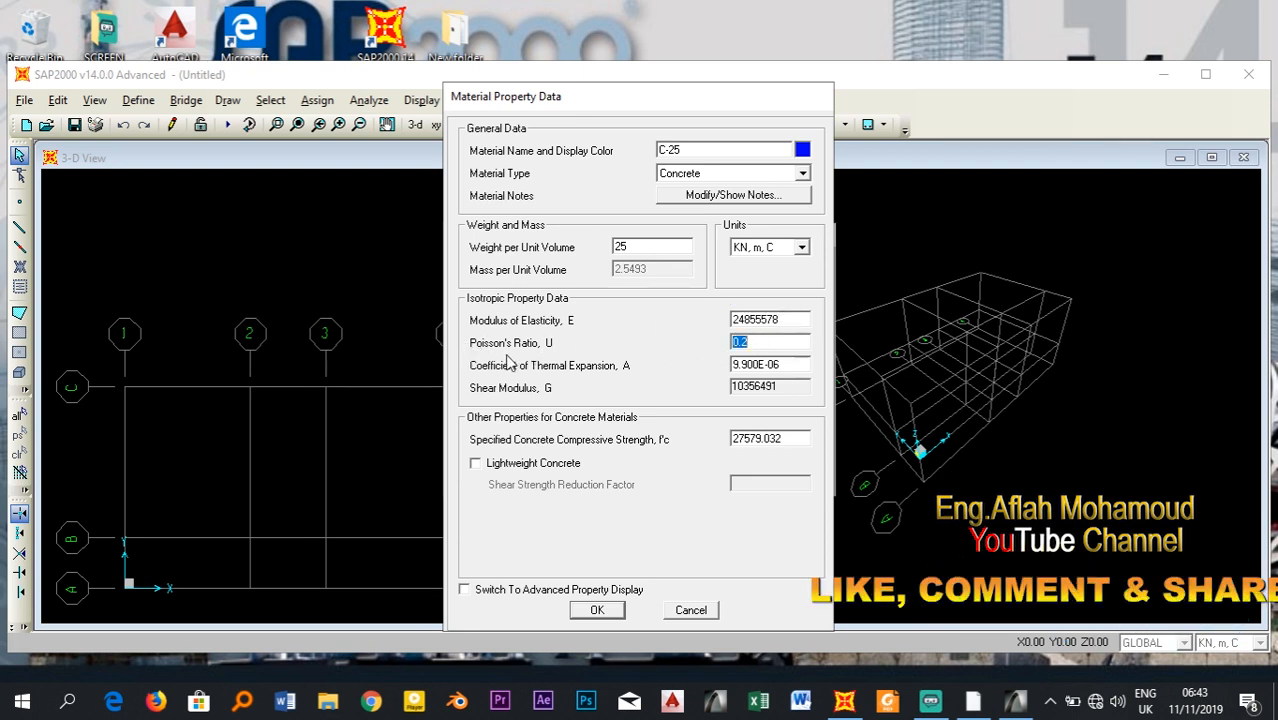
double_click(790, 367)
double_click(788, 319)
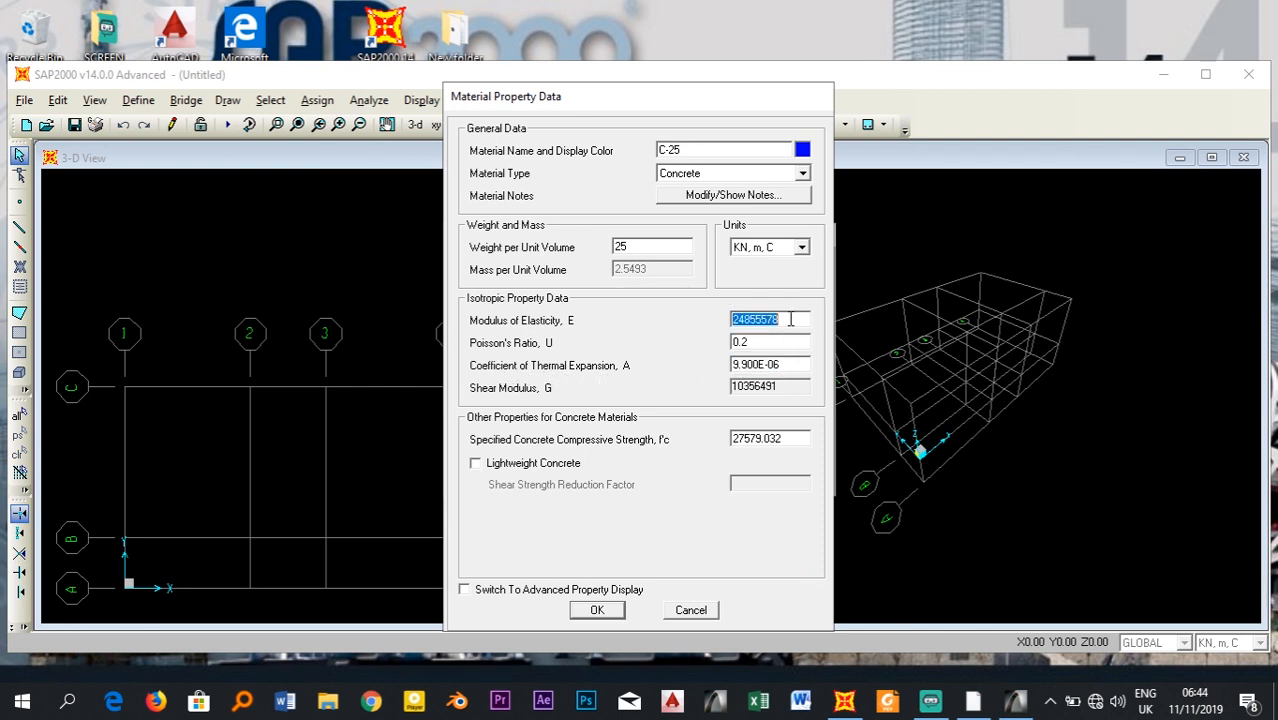
double_click(776, 341)
double_click(788, 367)
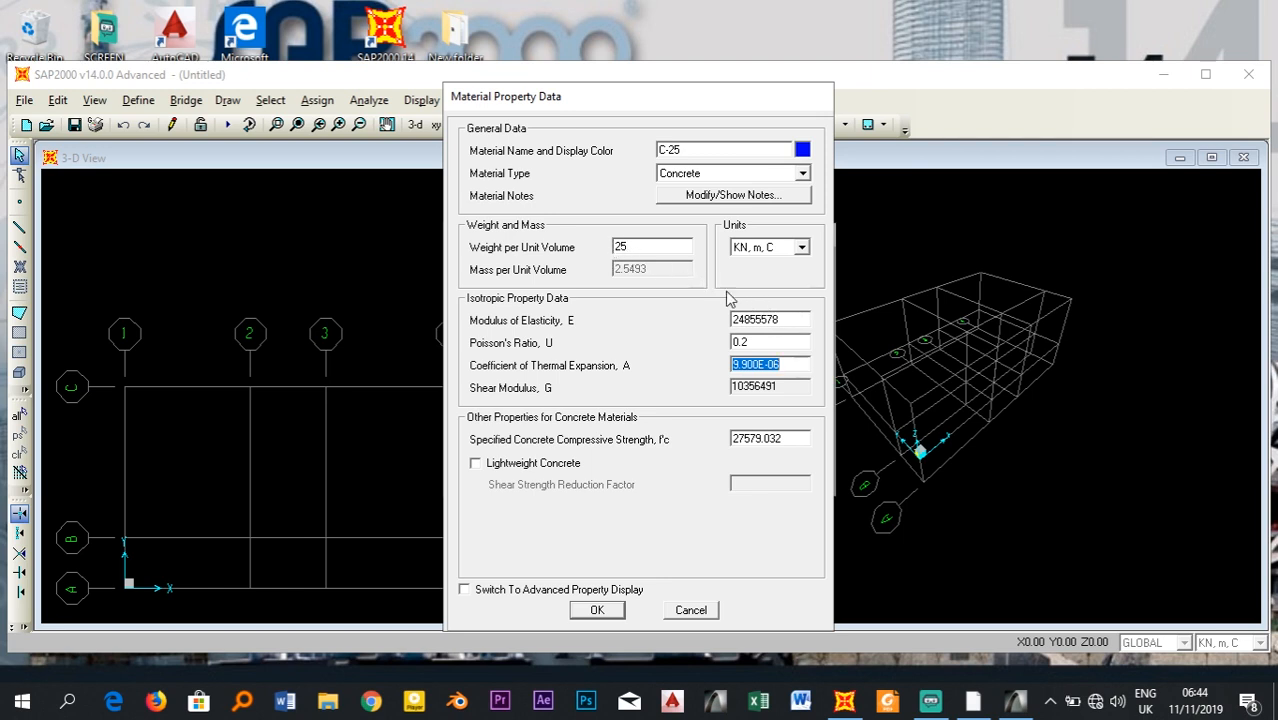
double_click(786, 321)
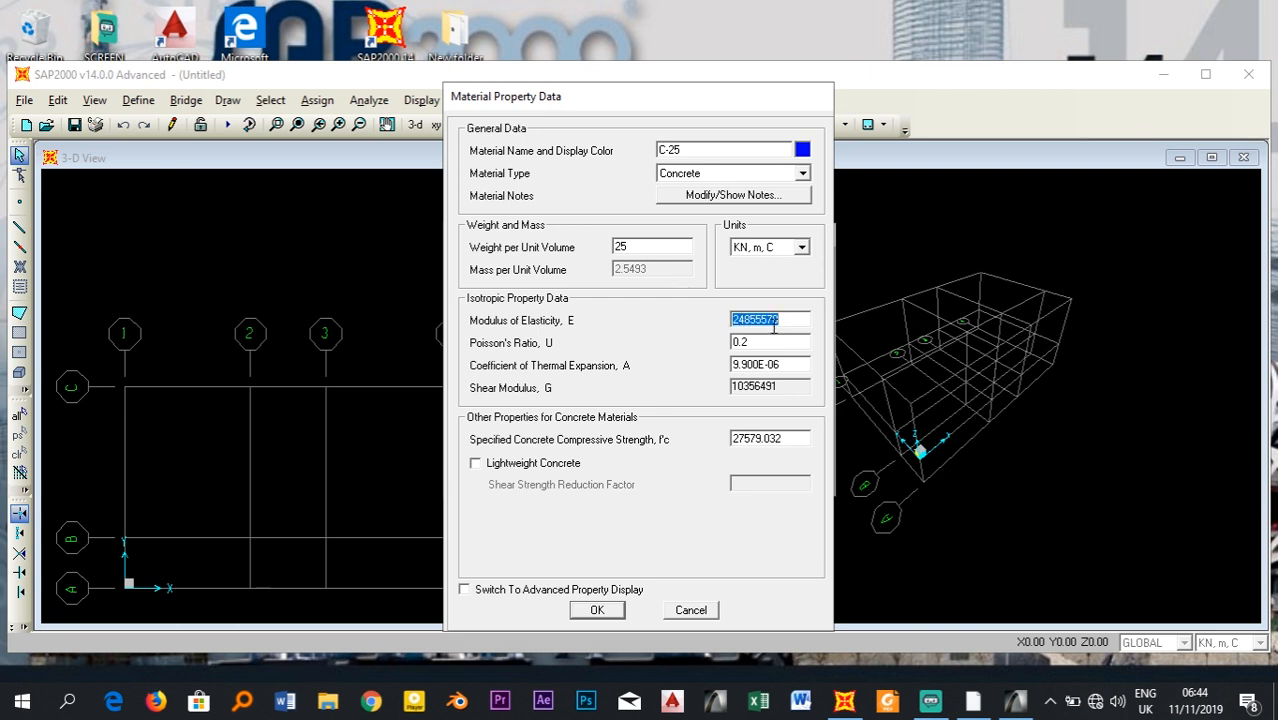
left_click(787, 320)
- Set the C-25 material's specified concrete compressive strength f'c to 20000 kN/m² and accept the material
double_click(788, 440)
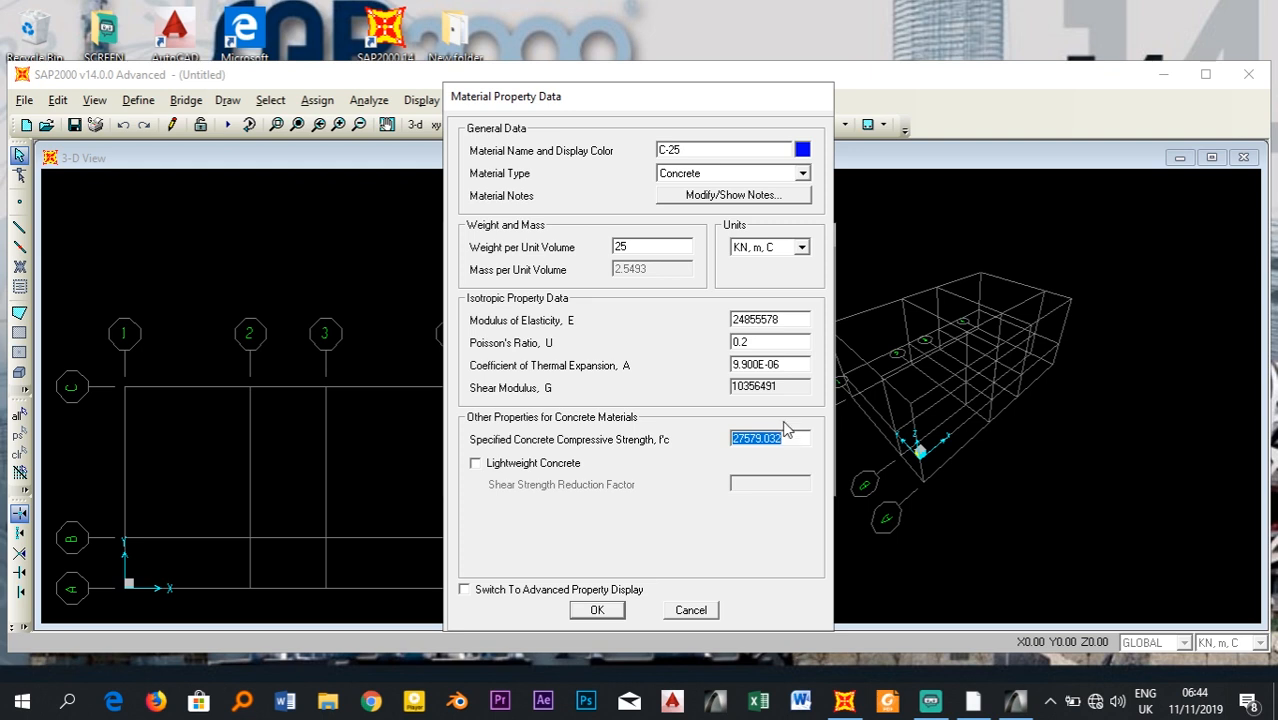
left_click(680, 150)
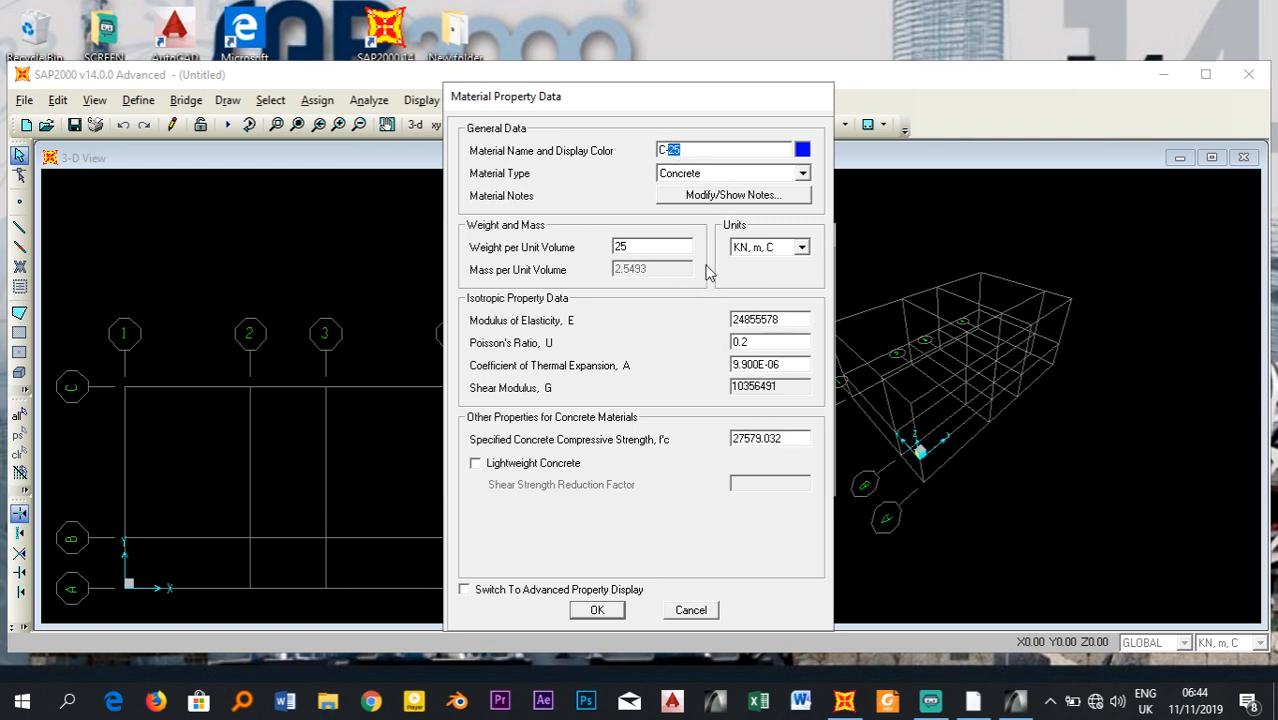
double_click(789, 441)
type("20000")
left_click(603, 610)
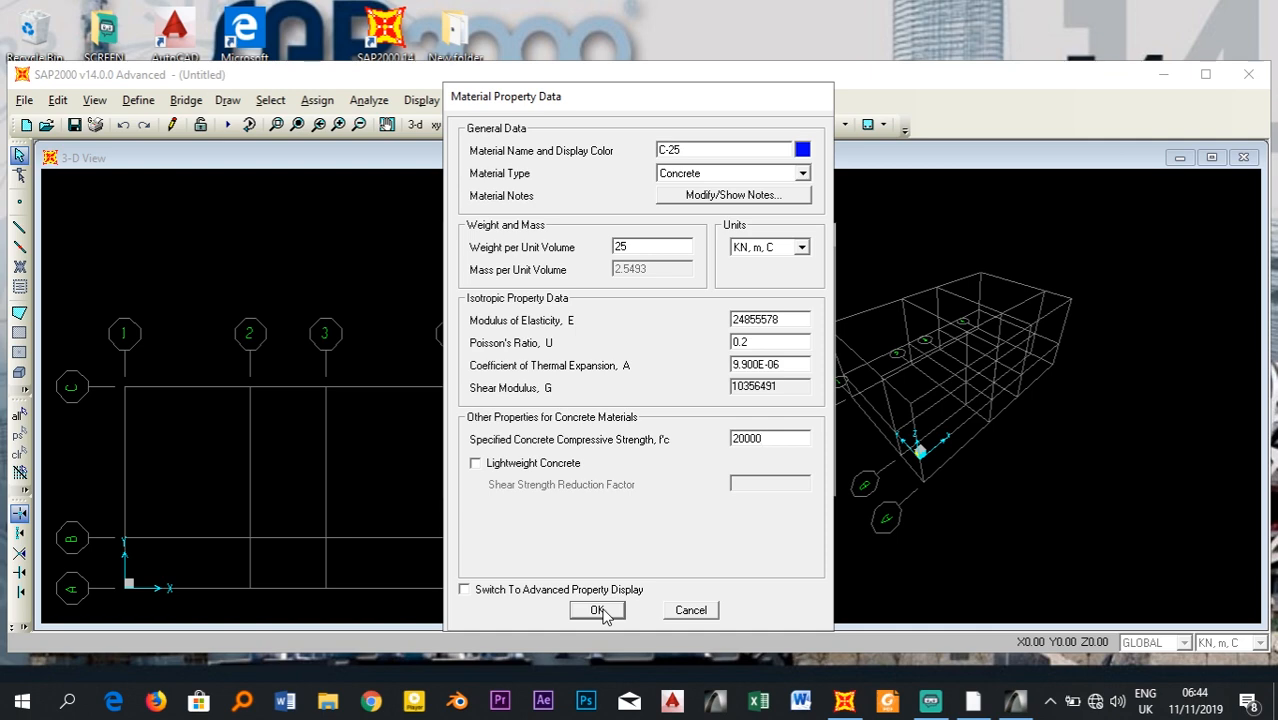
left_click(599, 611)
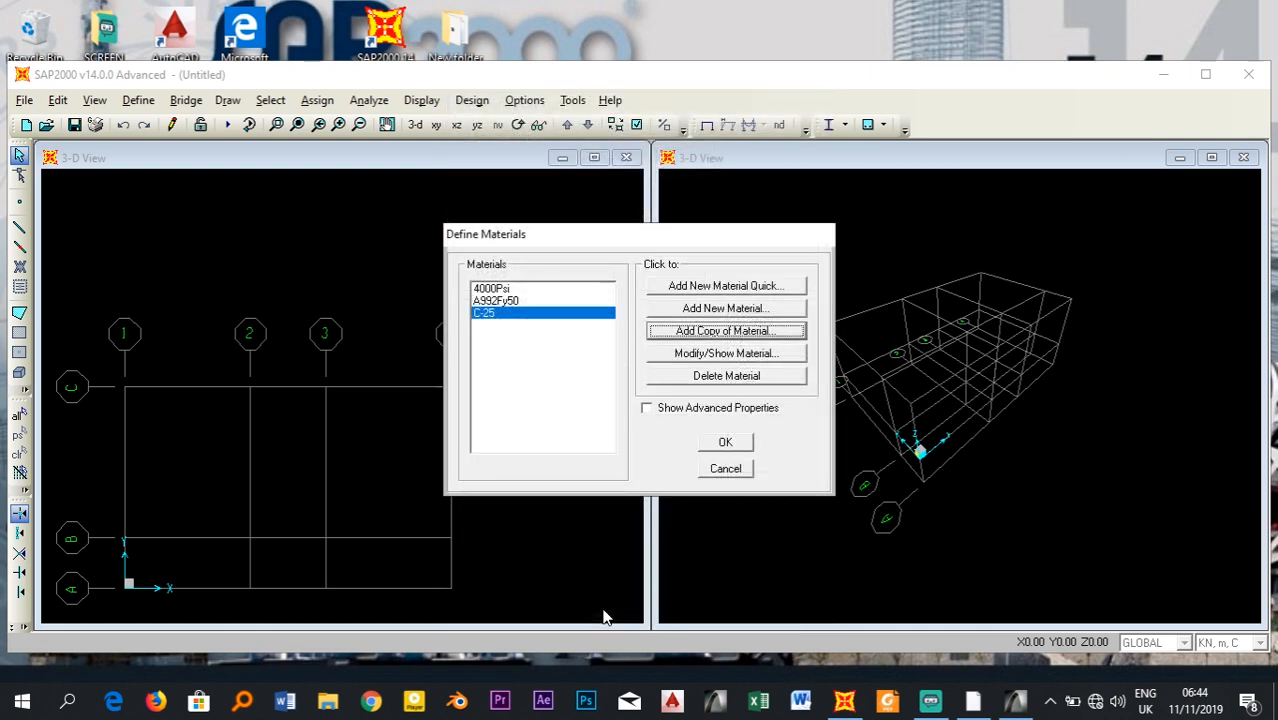
- Delete the 4000Psi material from the materials list
left_click(495, 289)
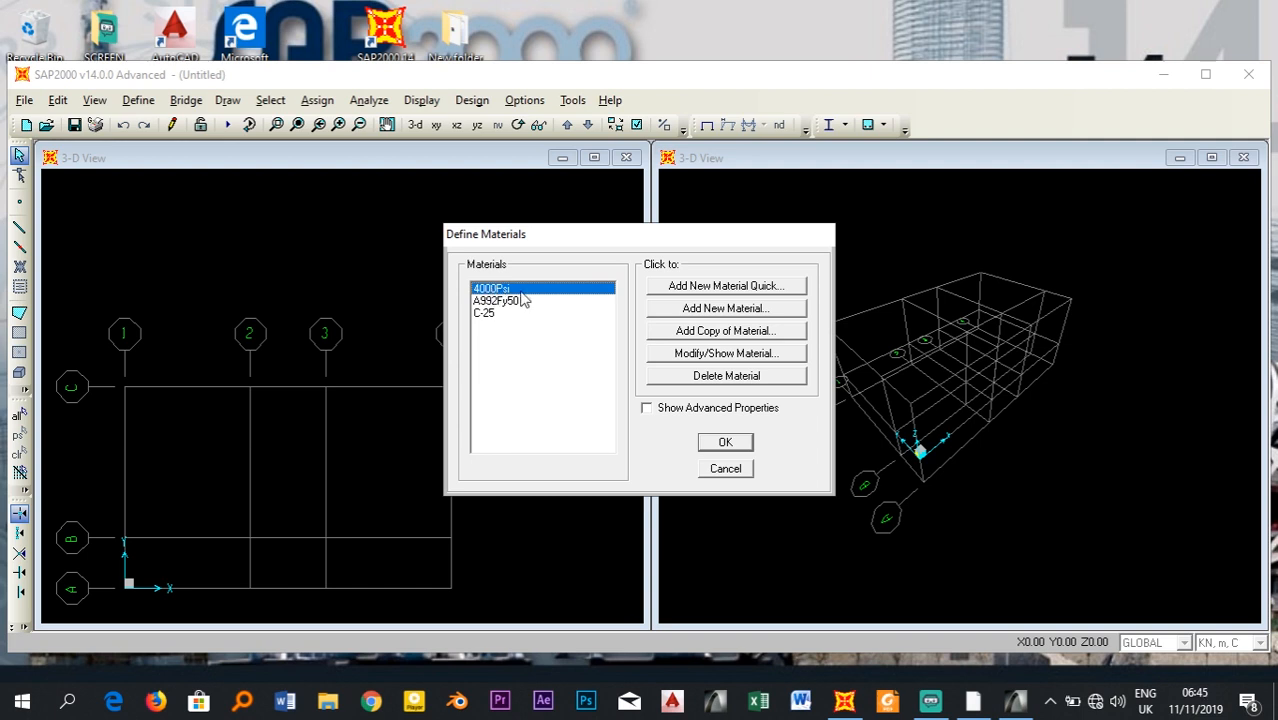
left_click(714, 377)
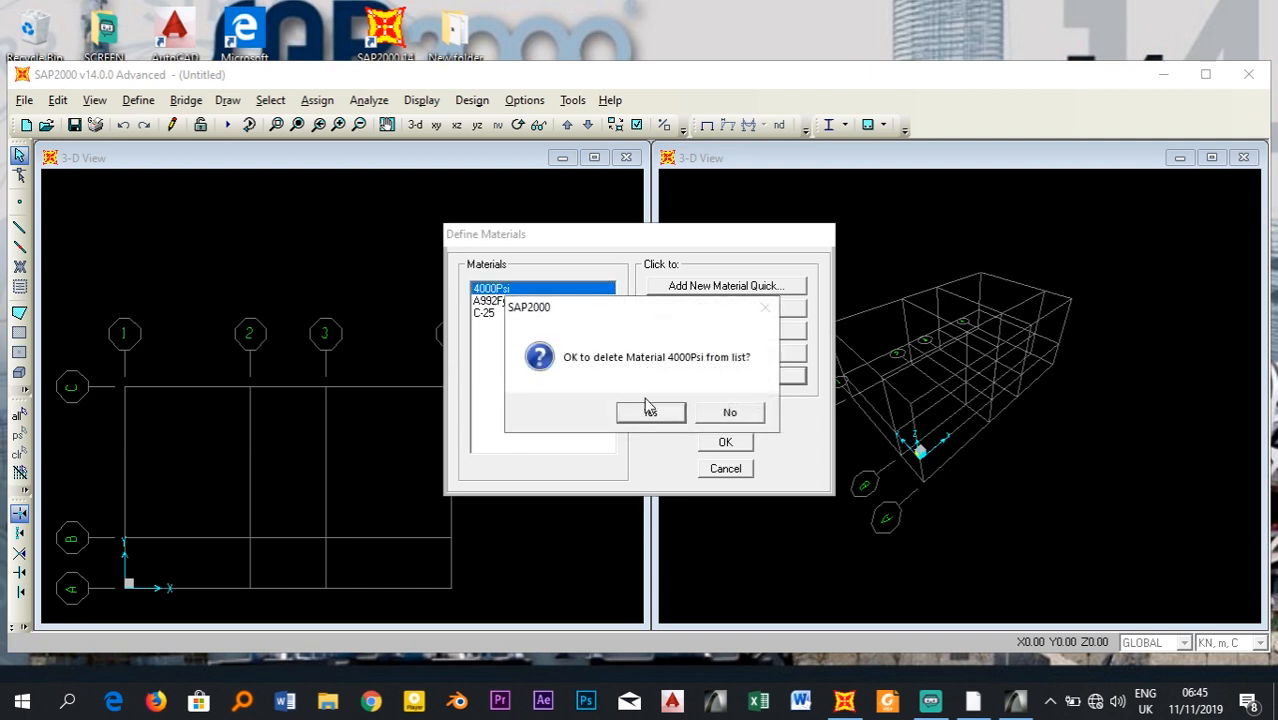
left_click(648, 411)
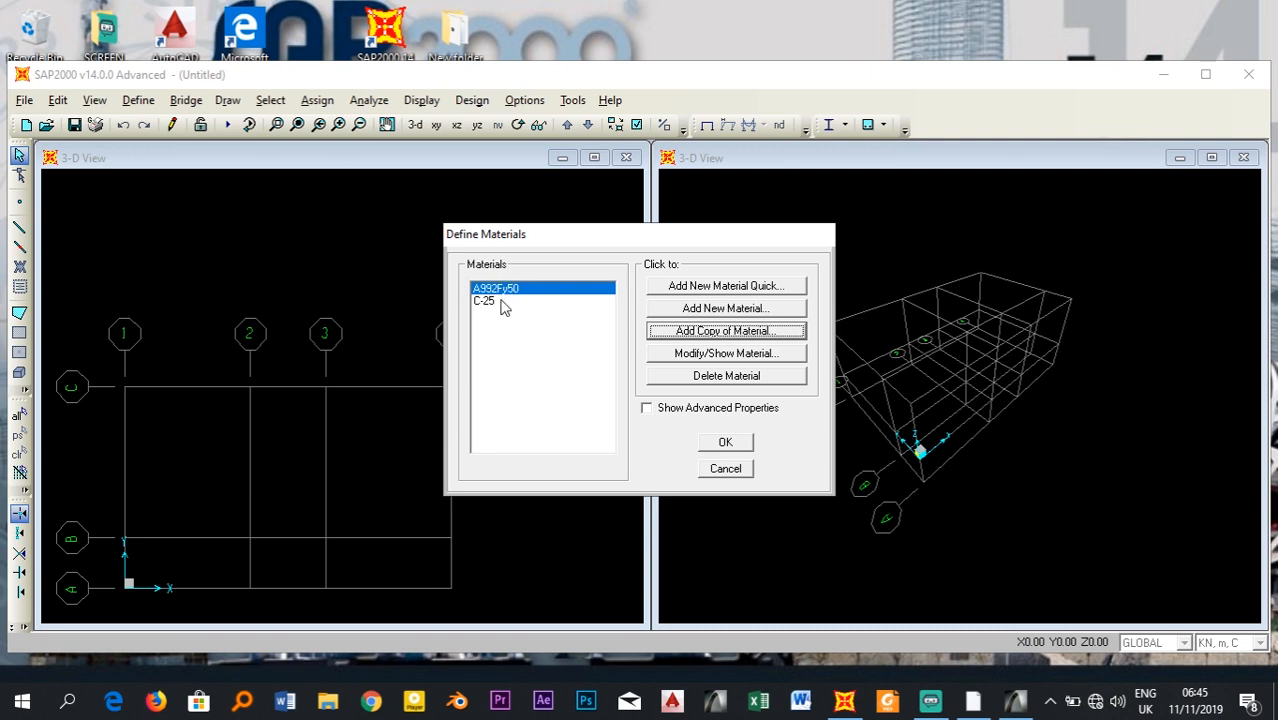
left_click(500, 301)
left_click(518, 290)
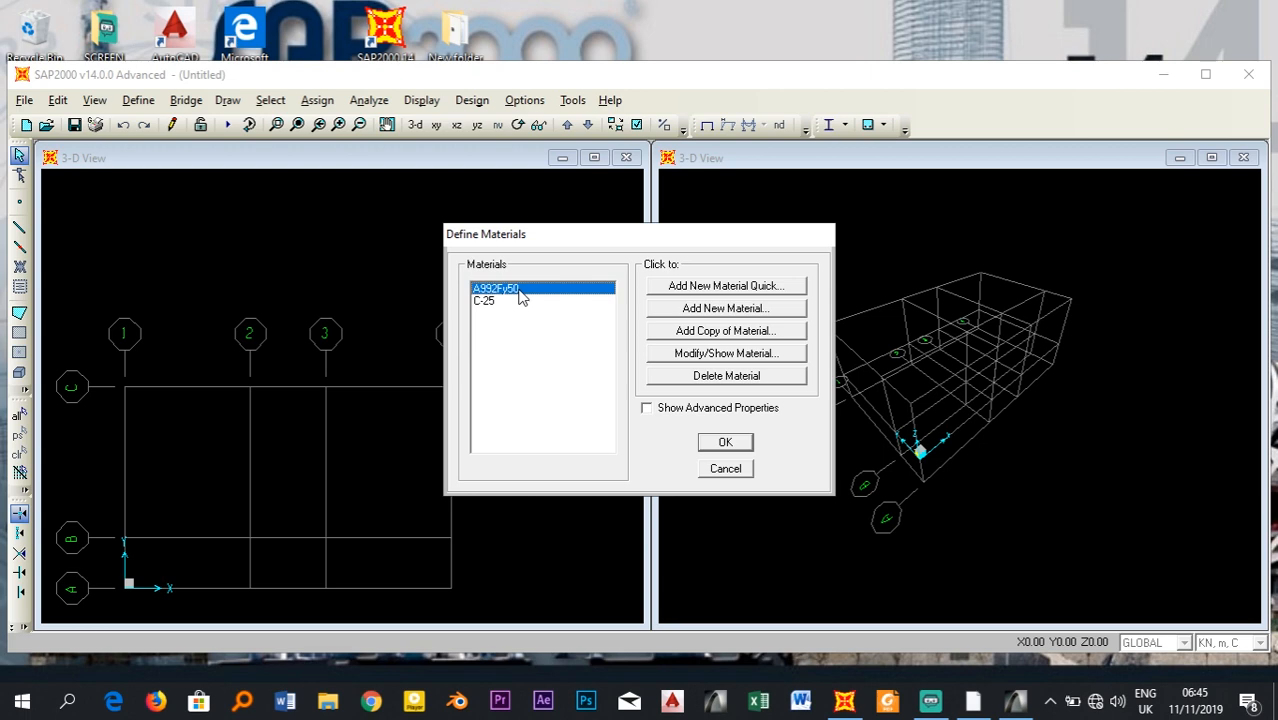
left_click(515, 301)
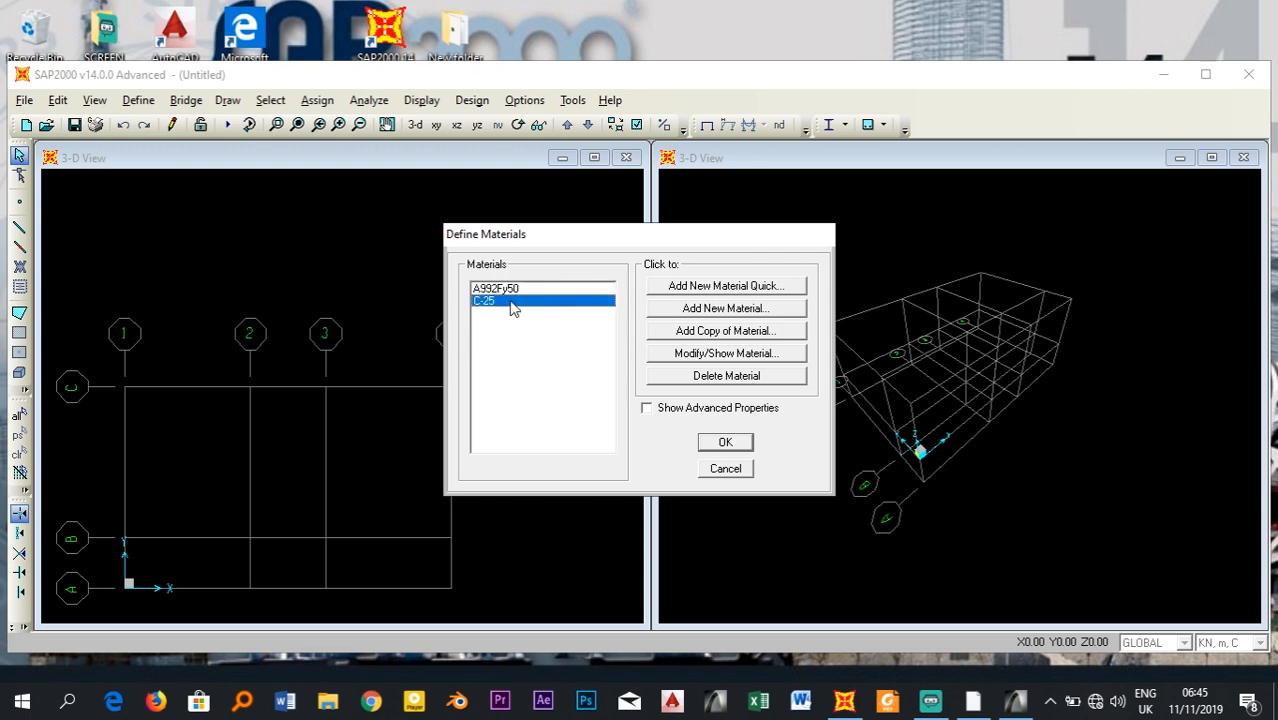
- Add a new material named S-400 and set its material type to Rebar
left_click(734, 311)
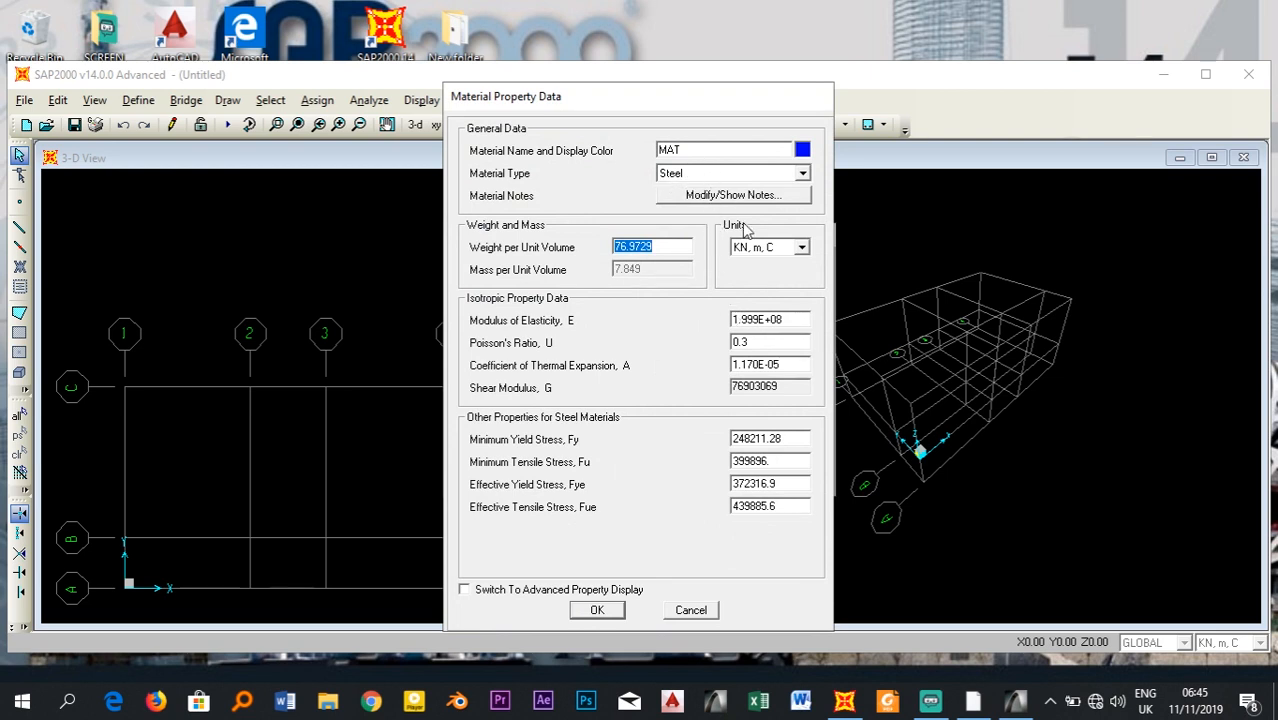
left_click_drag(684, 150, 612, 155)
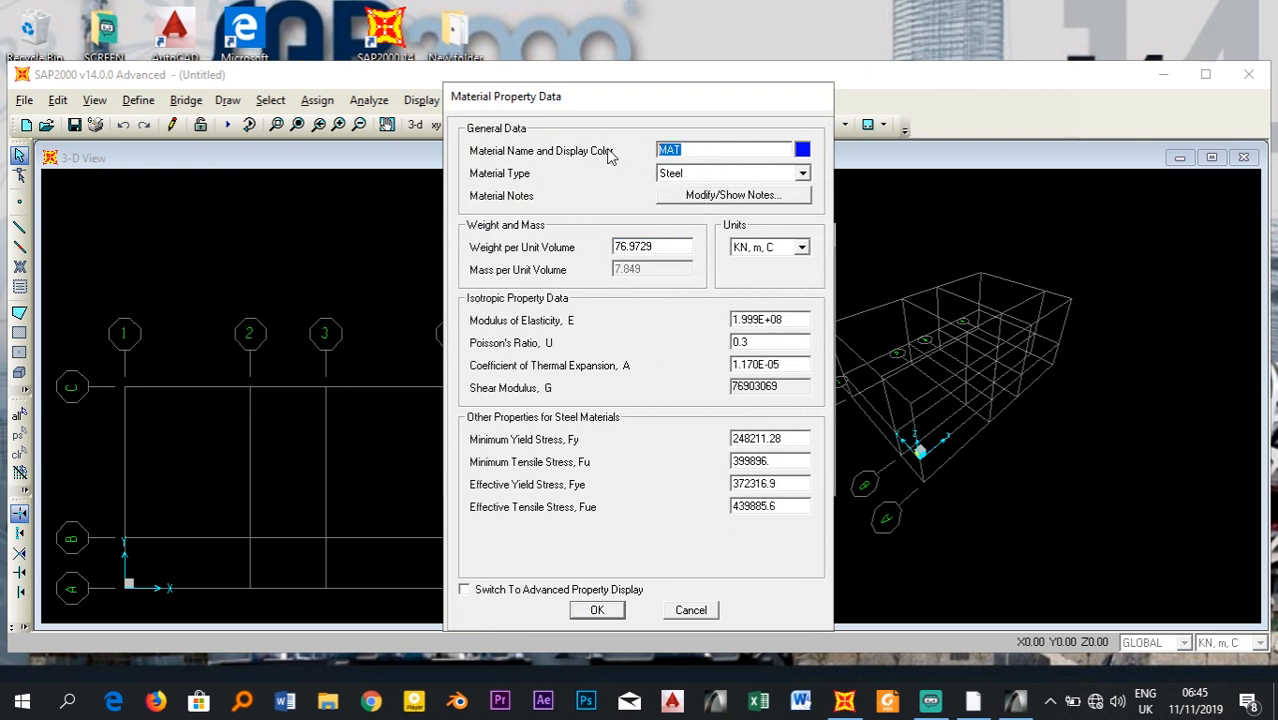
type("S-400")
left_click(697, 175)
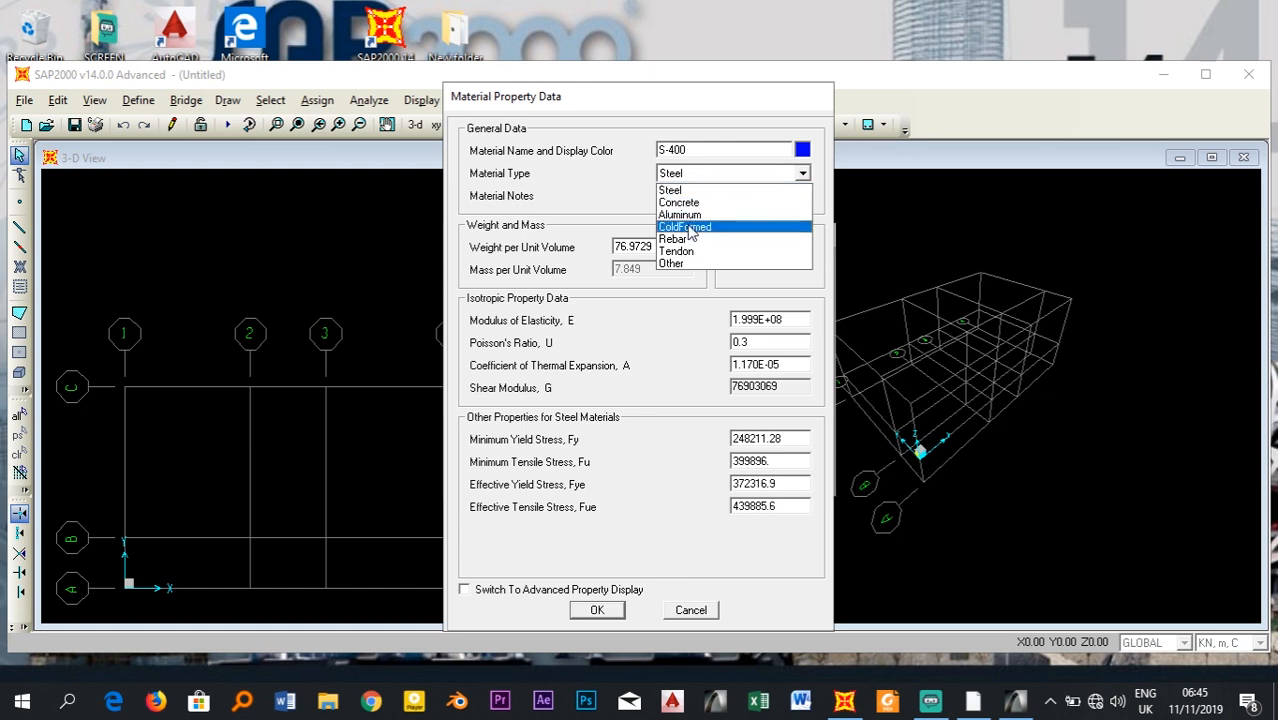
left_click(652, 178)
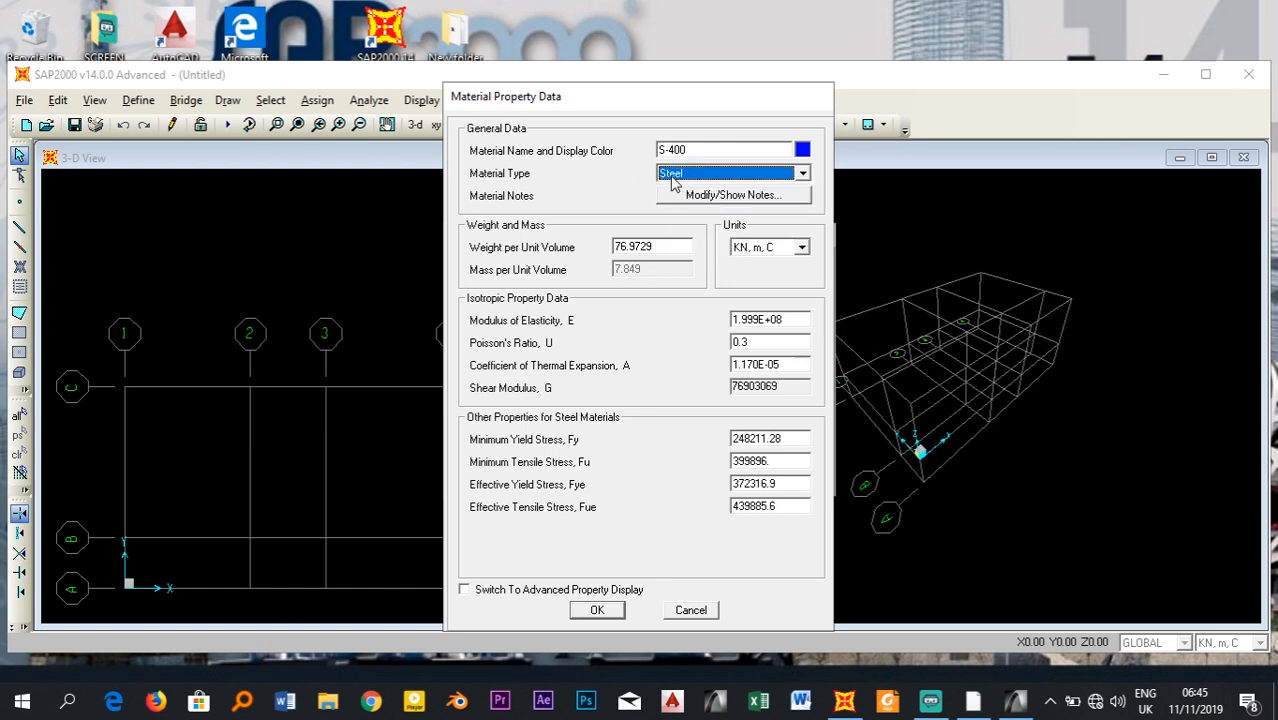
left_click(678, 179)
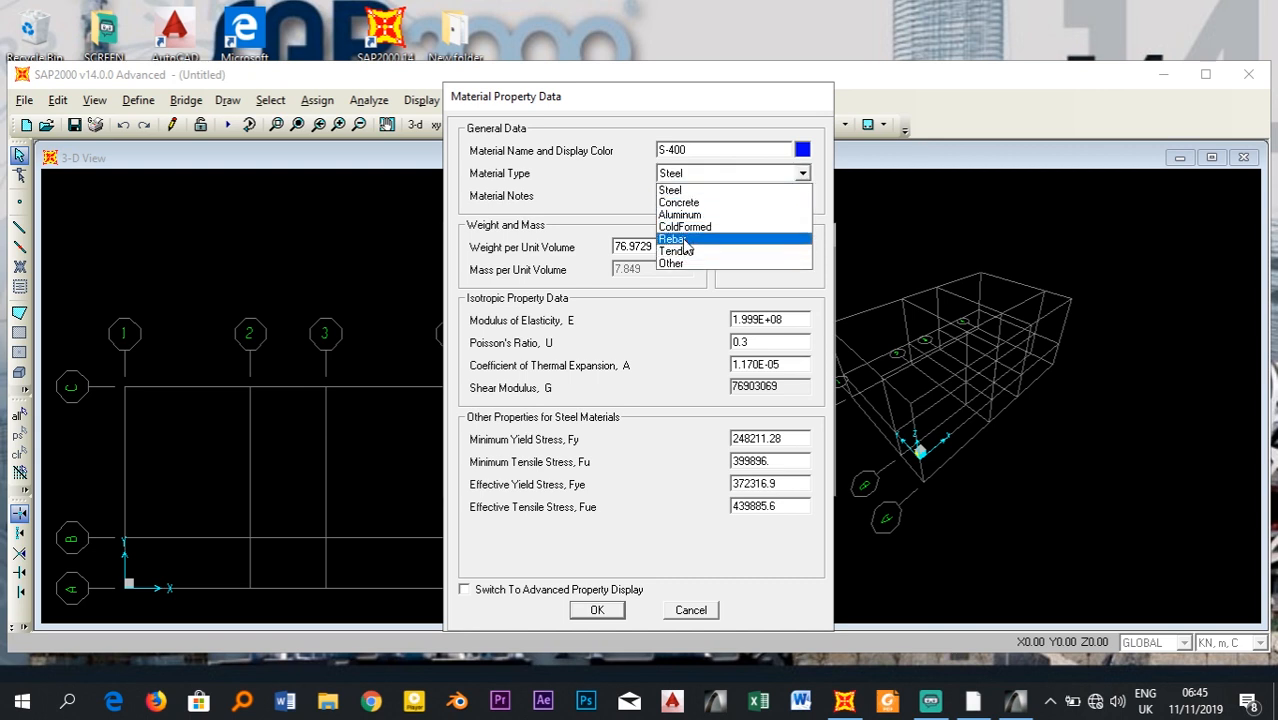
left_click(686, 242)
left_click(682, 176)
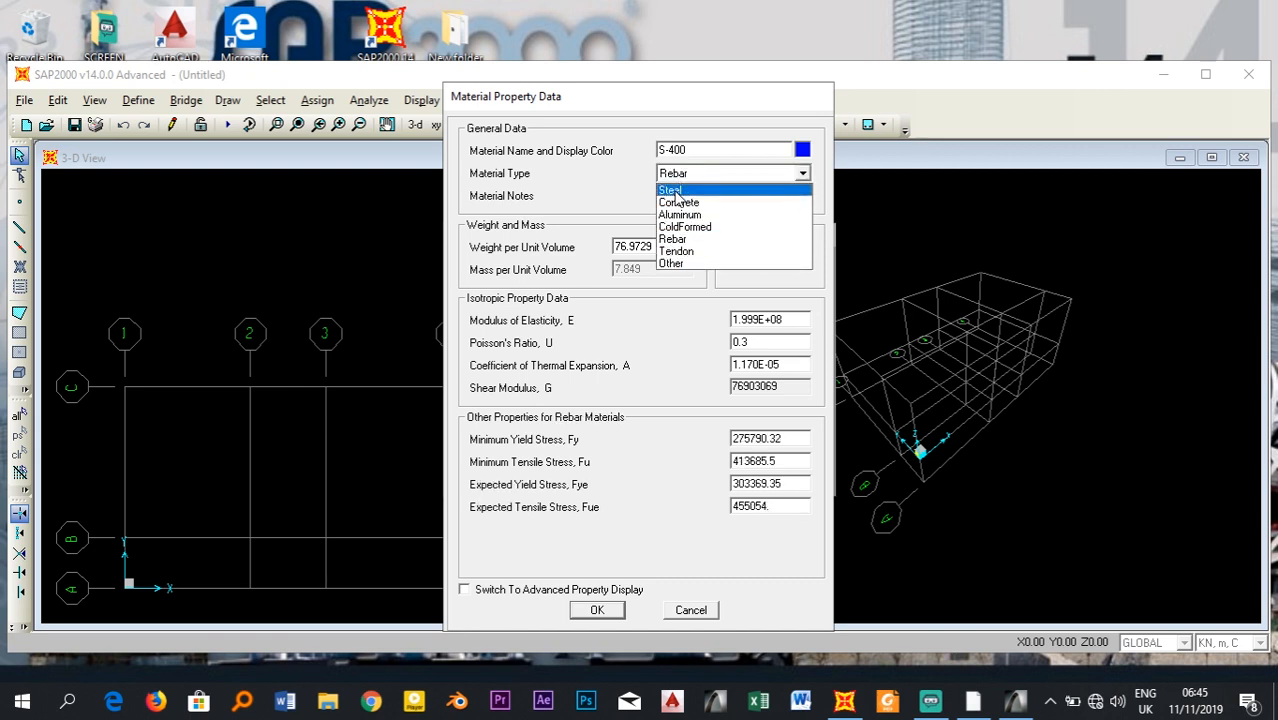
left_click(685, 240)
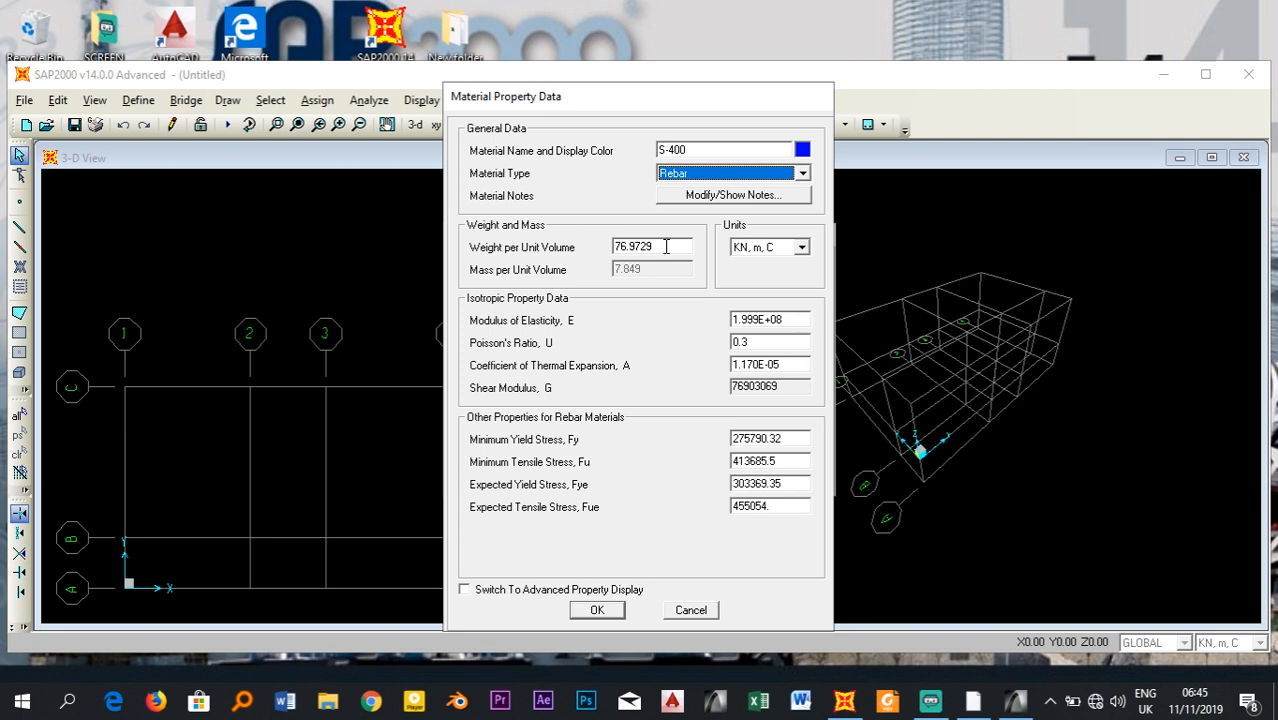
- Set the S-400 material's weight per unit volume to 77 kN/m³ and check its isotropic properties
left_click(666, 246)
type("77")
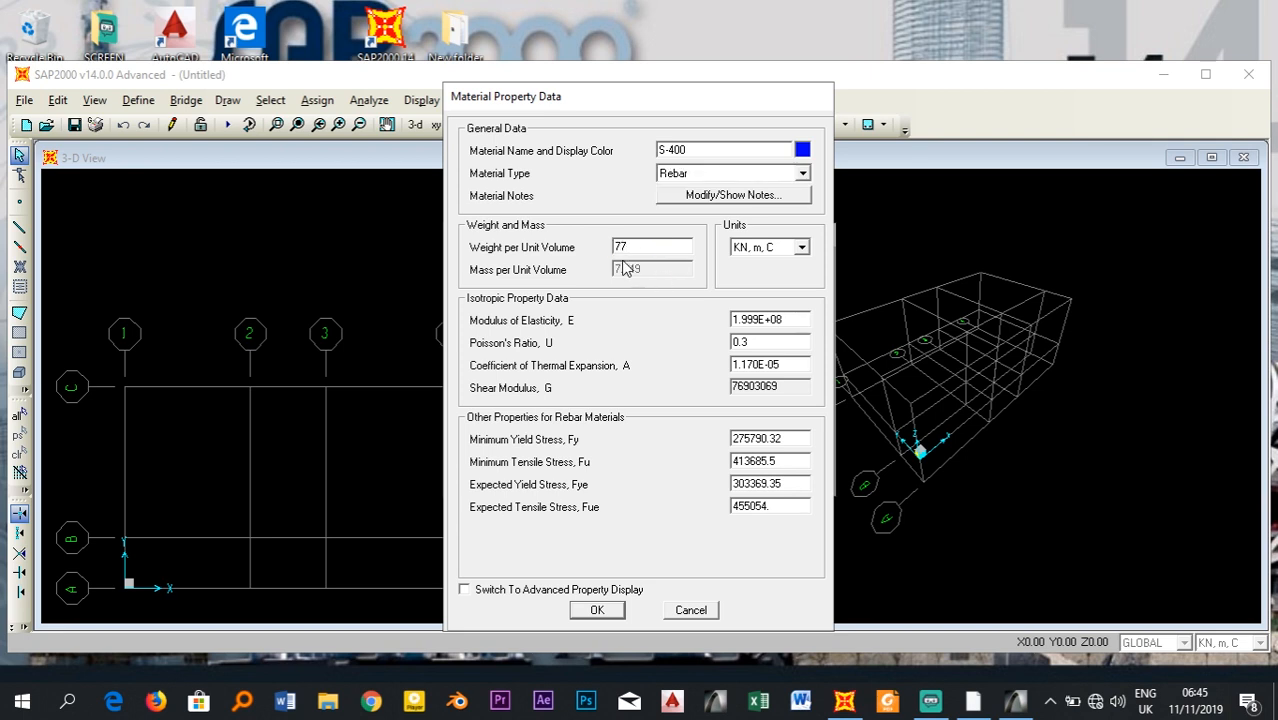
left_click(800, 321)
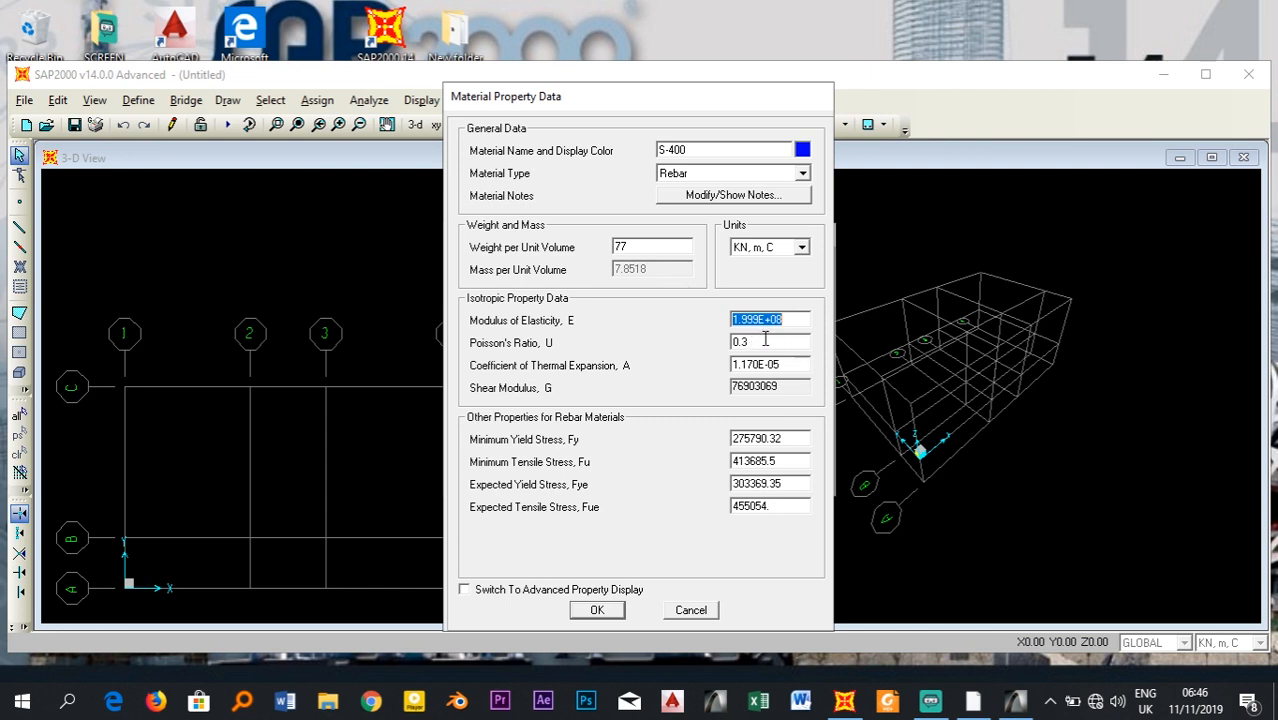
key("Tab")
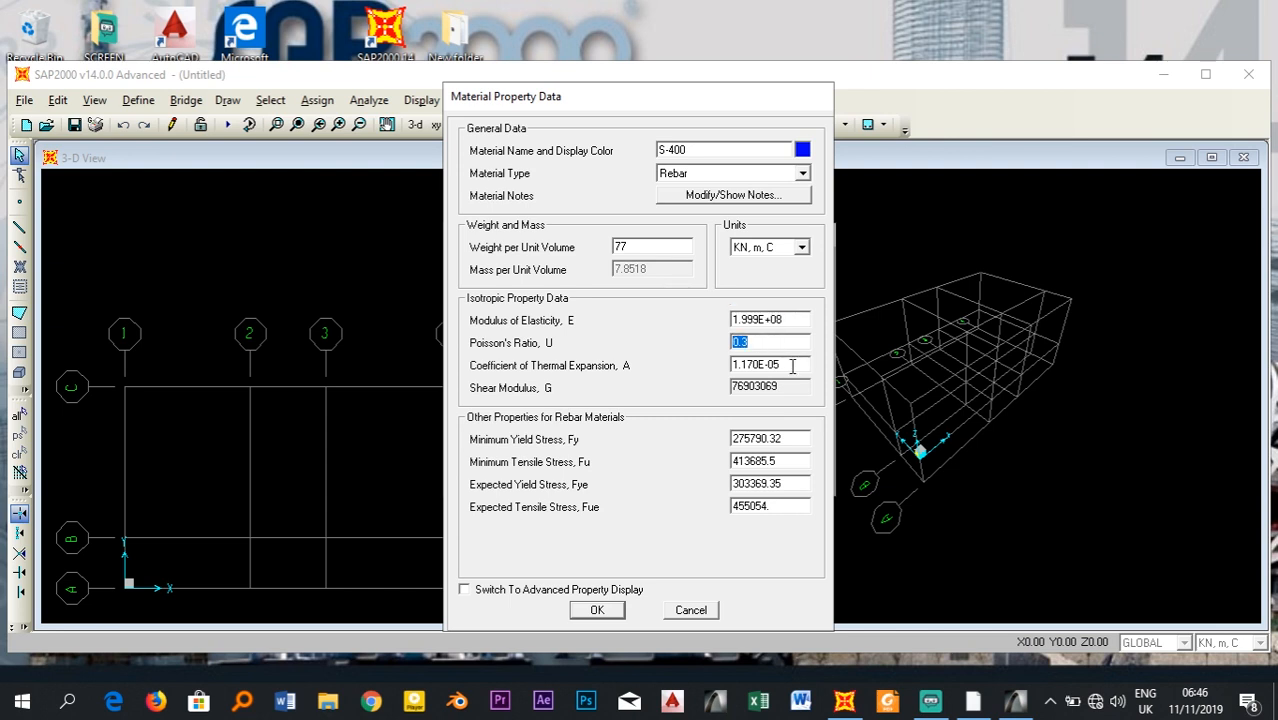
key("Tab")
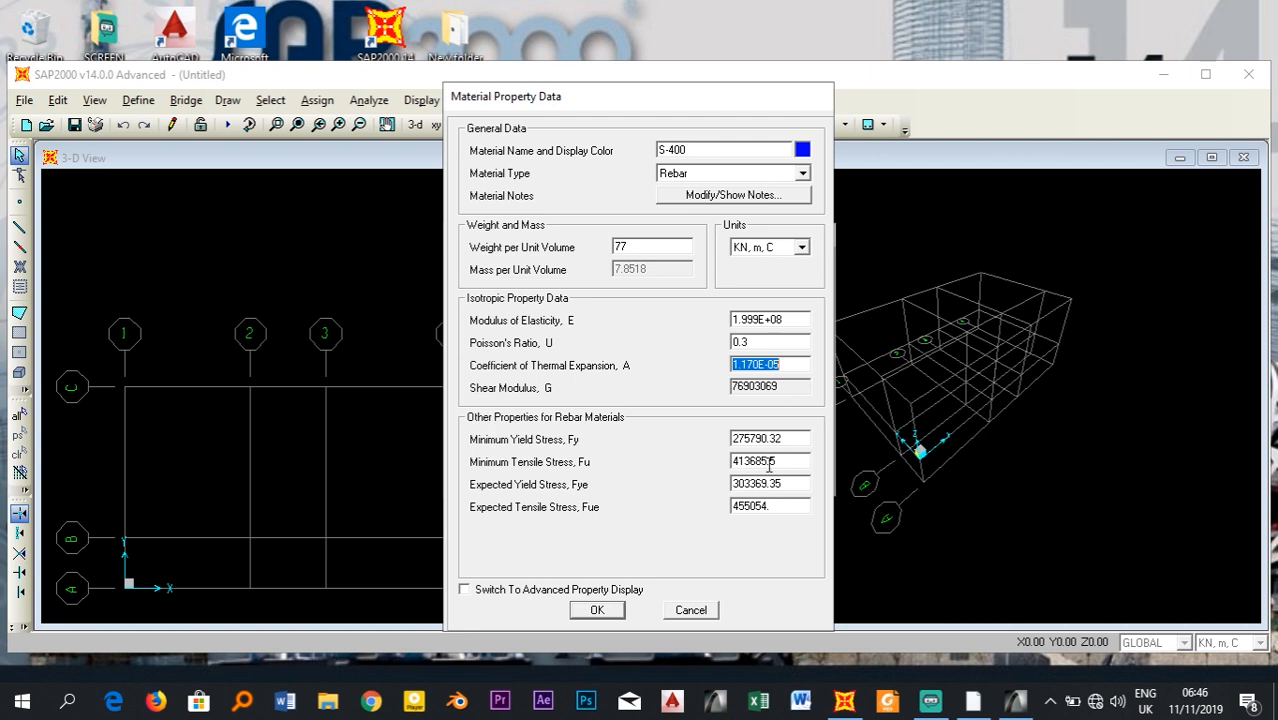
- Set S-400's minimum yield stress Fy to 400000/1.15 and its minimum tensile stress Fu to 400000 kN/m²
left_click(791, 439)
type("40000")
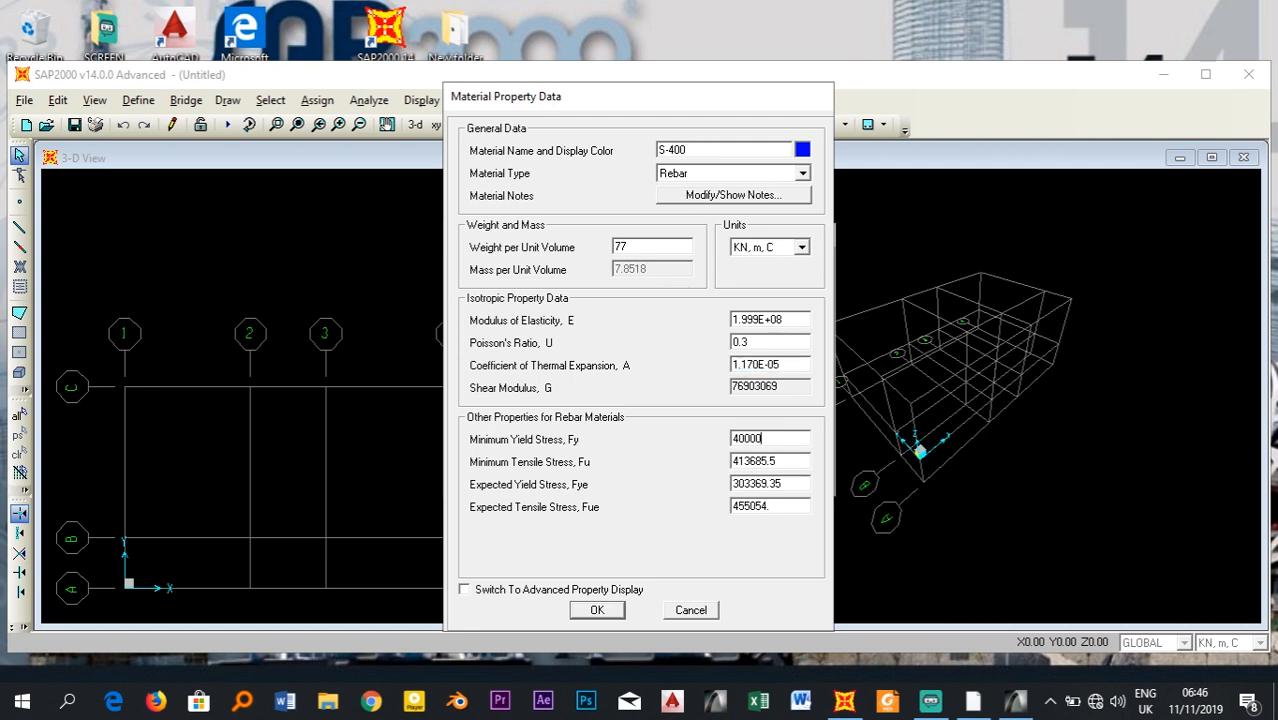
type("0/1.15")
key("Return")
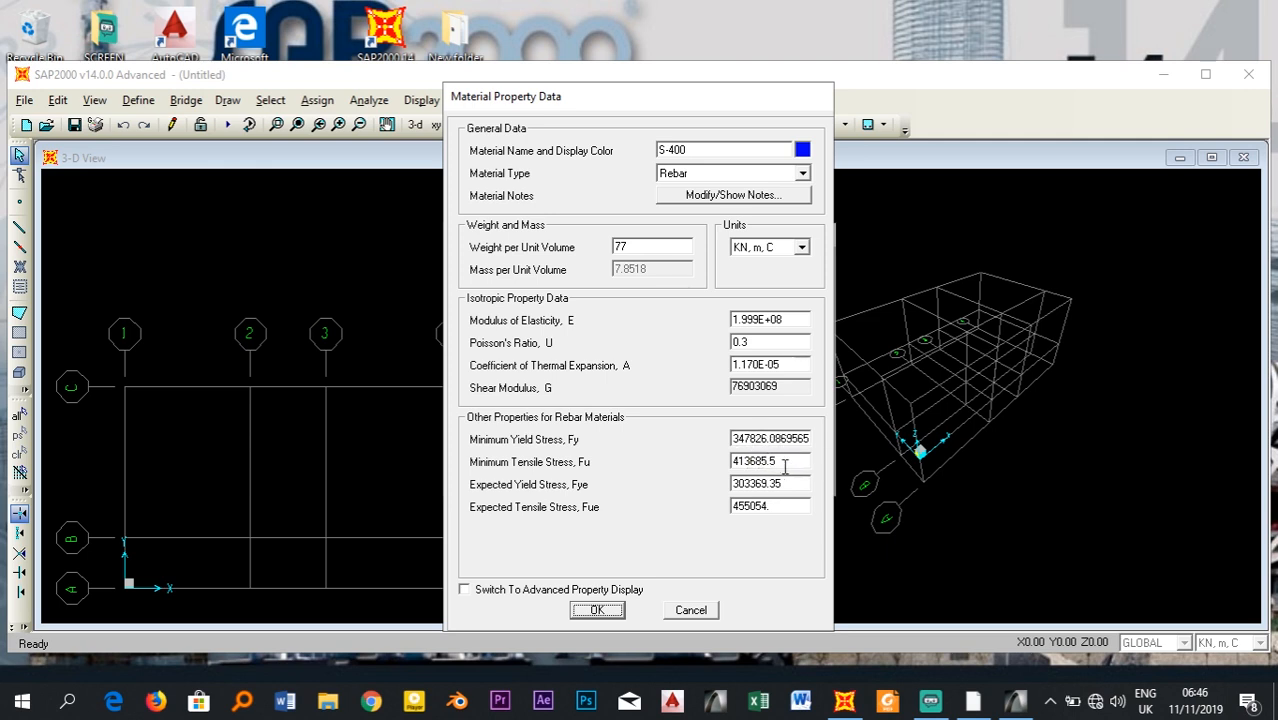
double_click(785, 467)
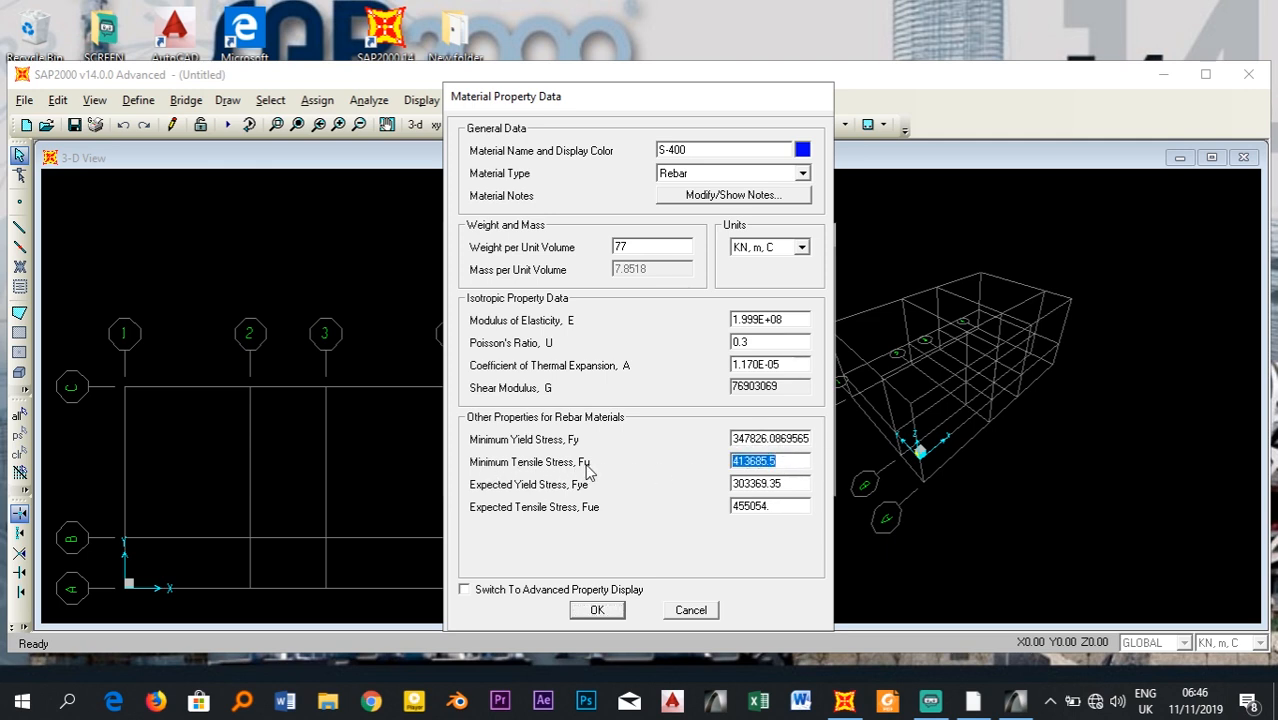
type("4")
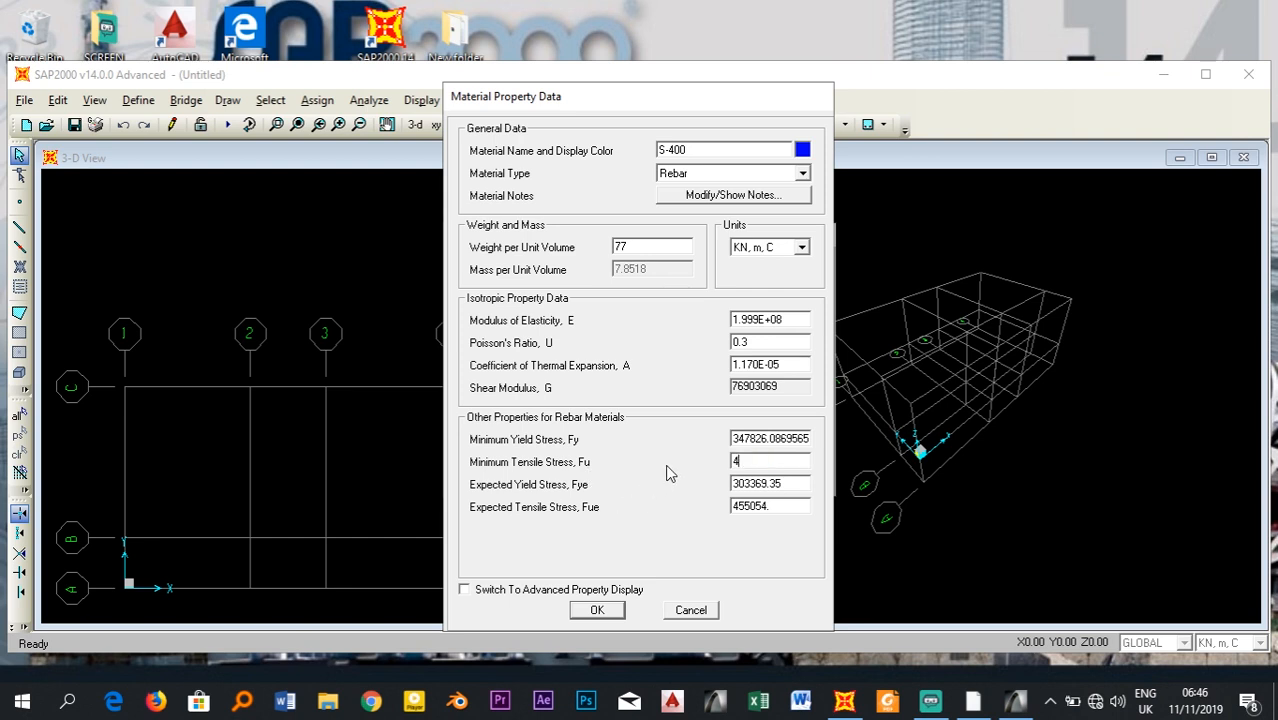
type("00000")
- Set S-400's expected yield stress Fye to 1.1*400000/1.15 kN/m²
double_click(792, 485)
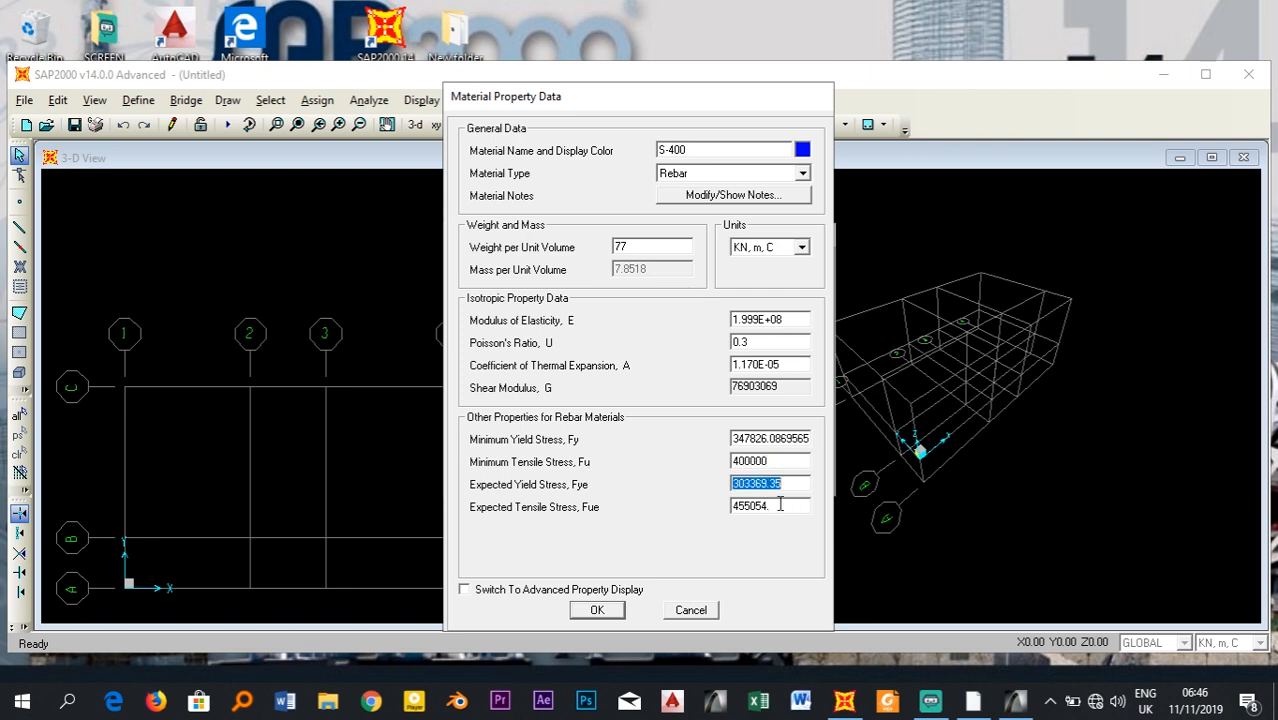
double_click(780, 506)
double_click(789, 485)
double_click(749, 438)
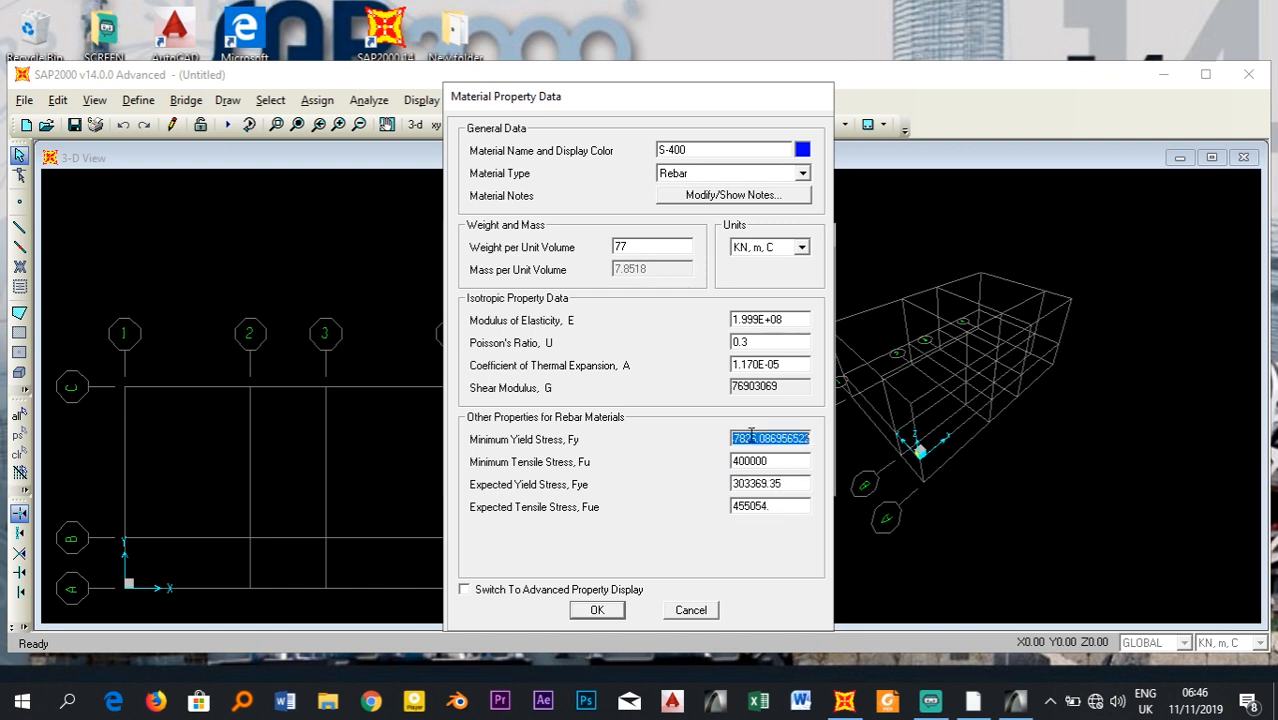
double_click(746, 508)
double_click(746, 462)
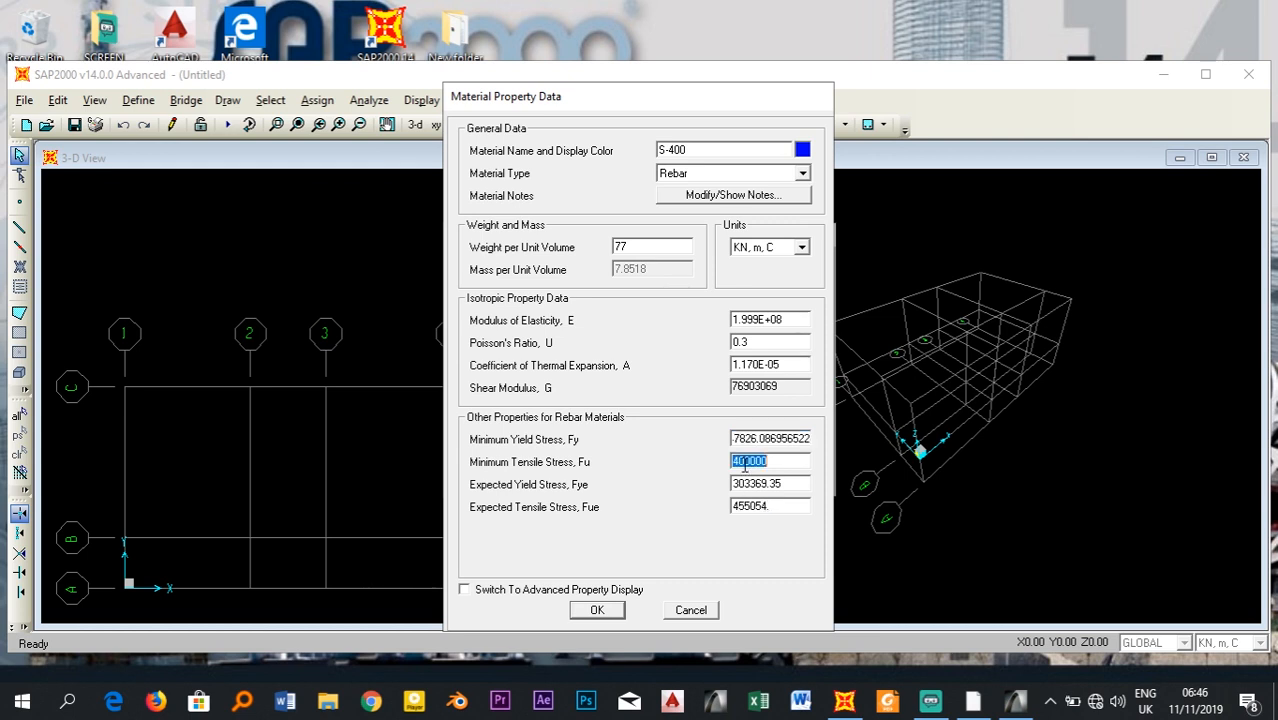
double_click(751, 484)
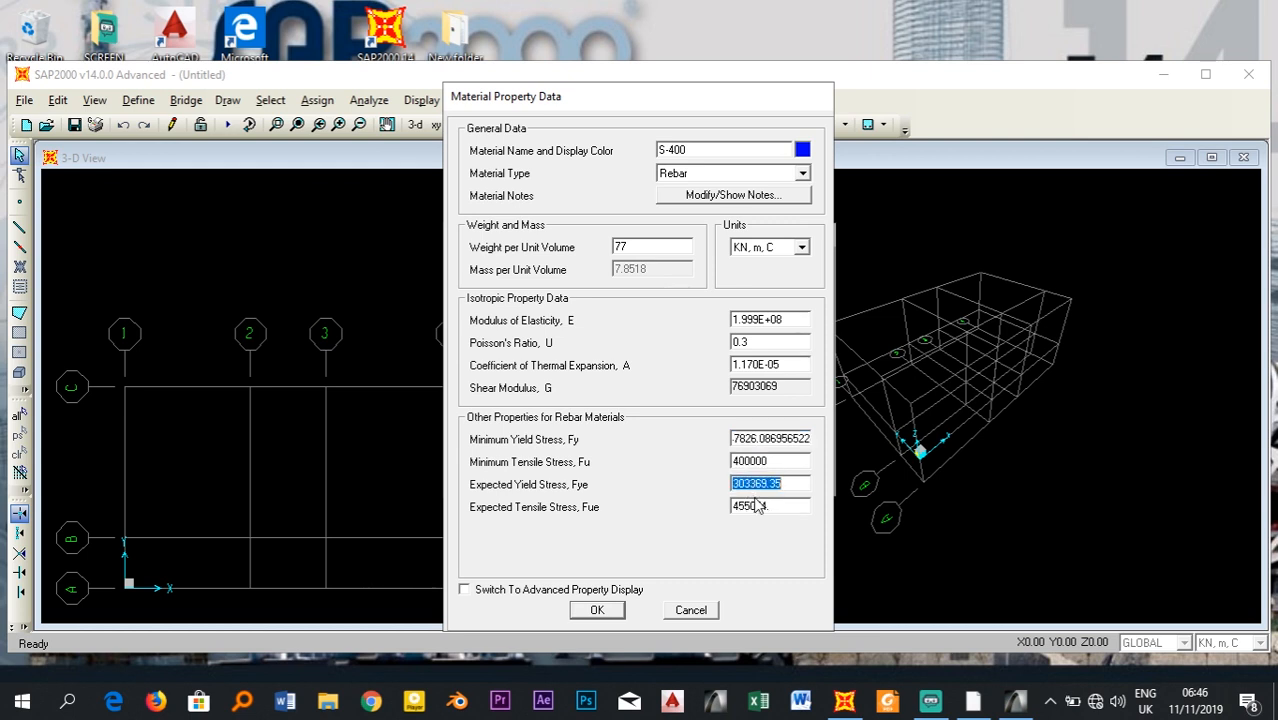
type("1.1*4")
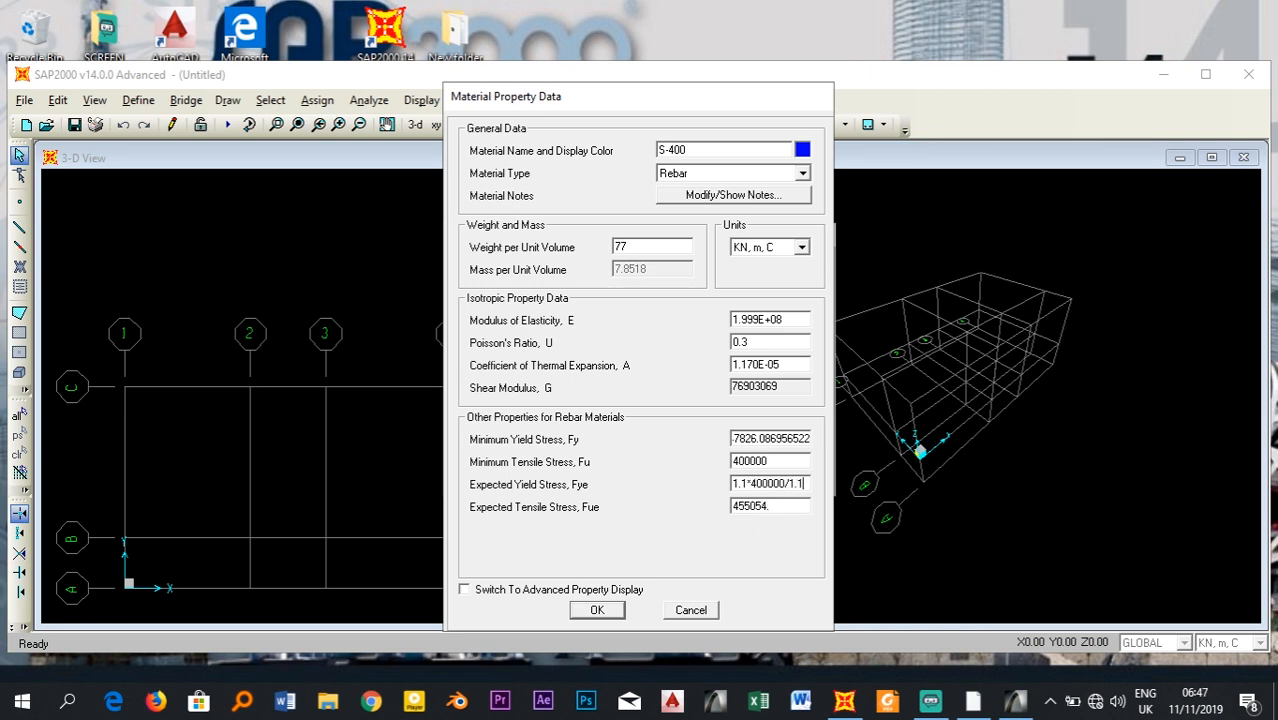
type("00000/1.1")
left_click(743, 508)
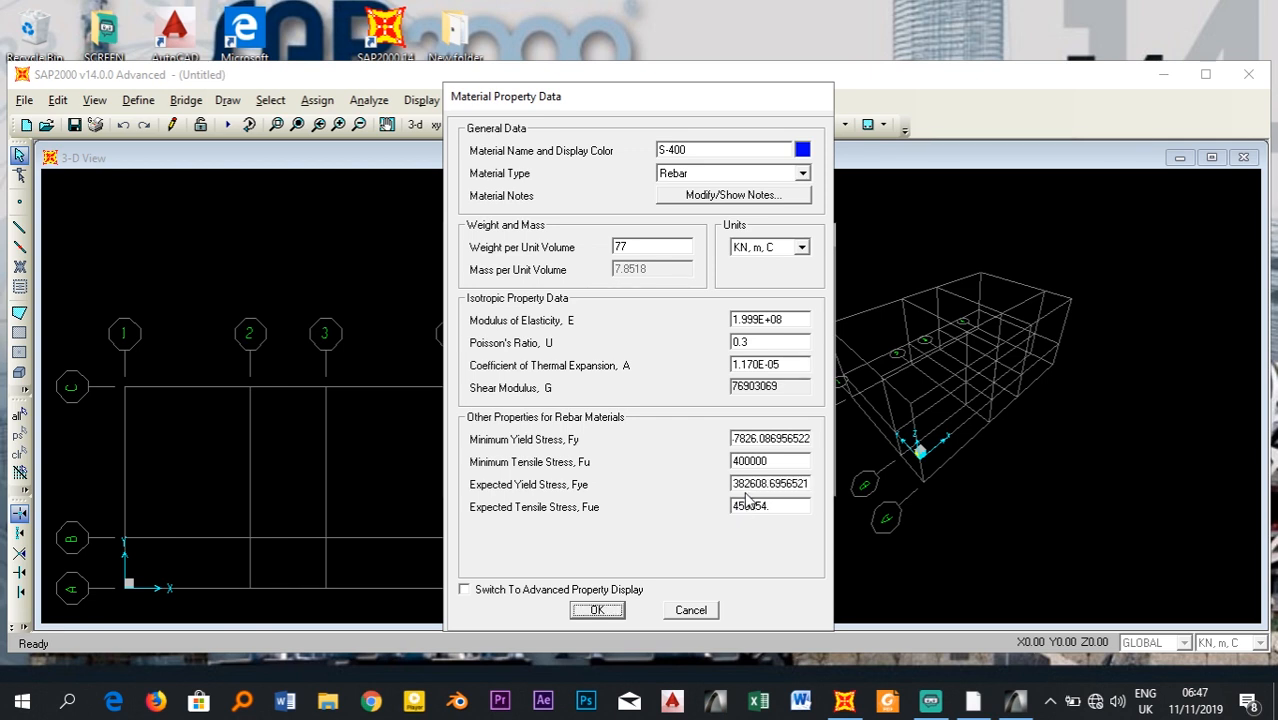
- Set S-400's expected tensile stress Fue to 1.1*400000 kN/m² and accept the material definition
left_click(765, 508)
key("BackSpace")
double_click(774, 508)
type("1.1*400000")
double_click(780, 462)
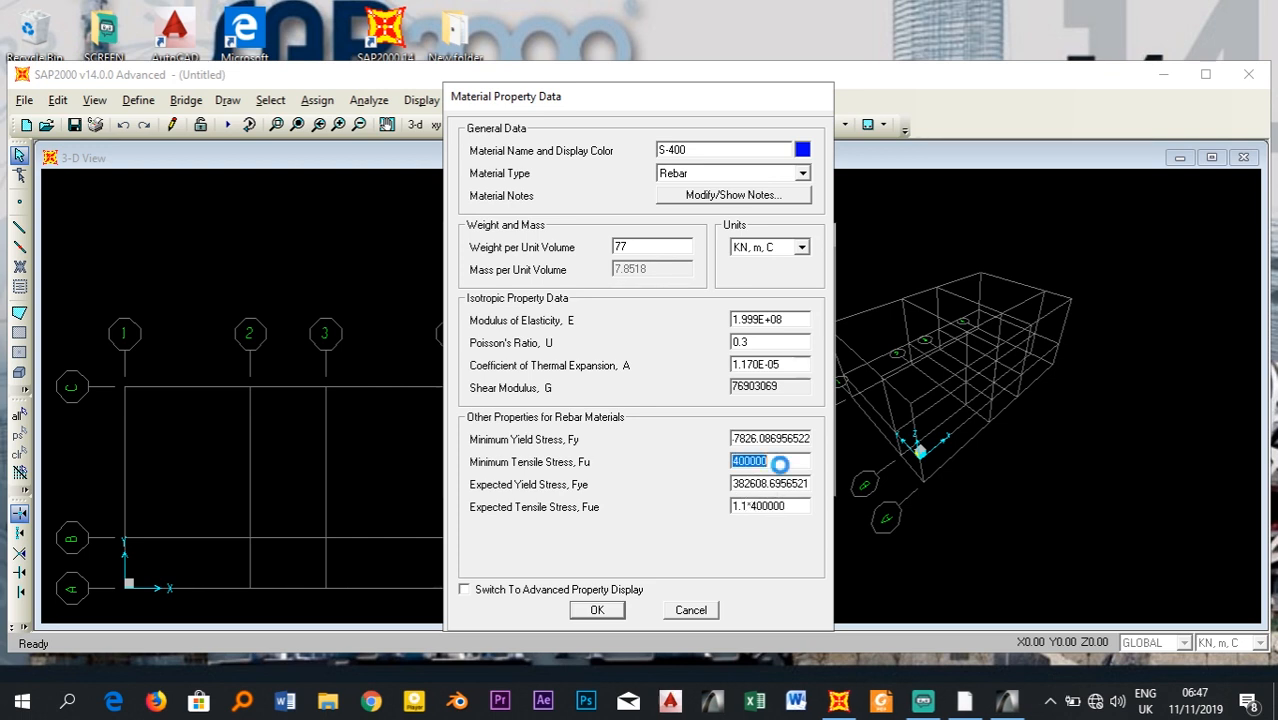
double_click(786, 506)
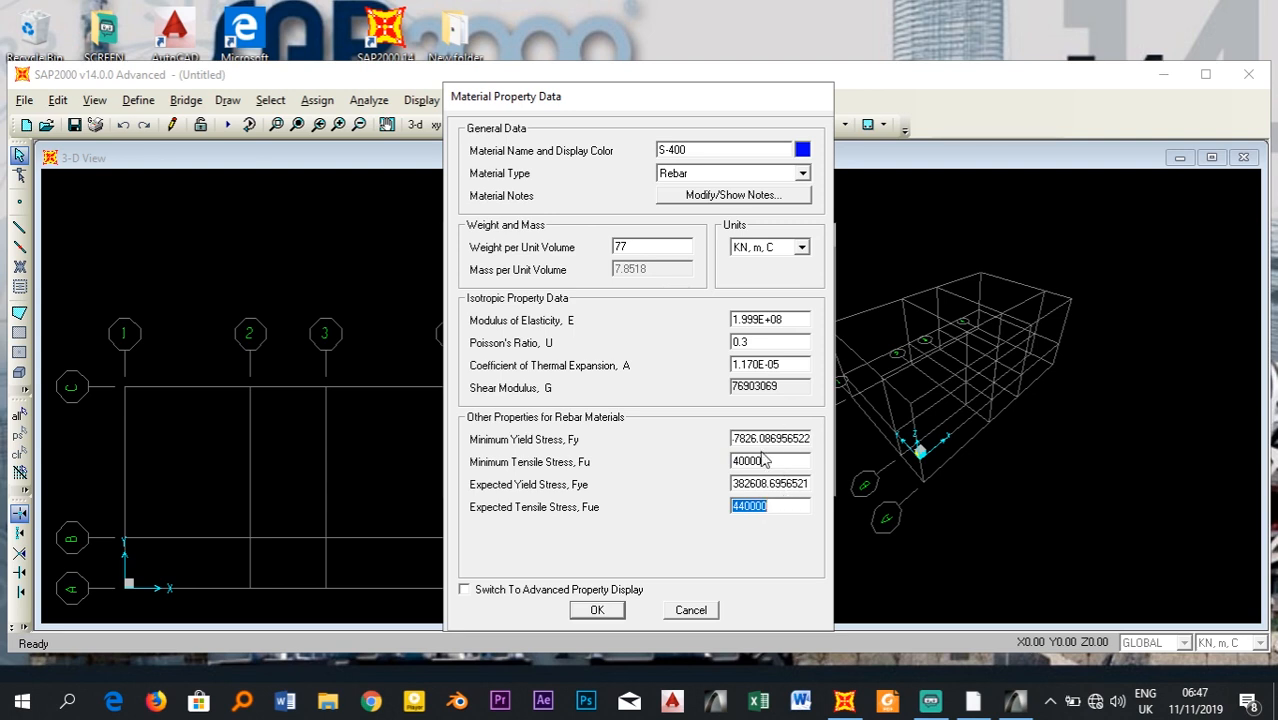
left_click(600, 616)
left_click(597, 610)
- Add a copy of the S-400 material and name it S-300
left_click(490, 301)
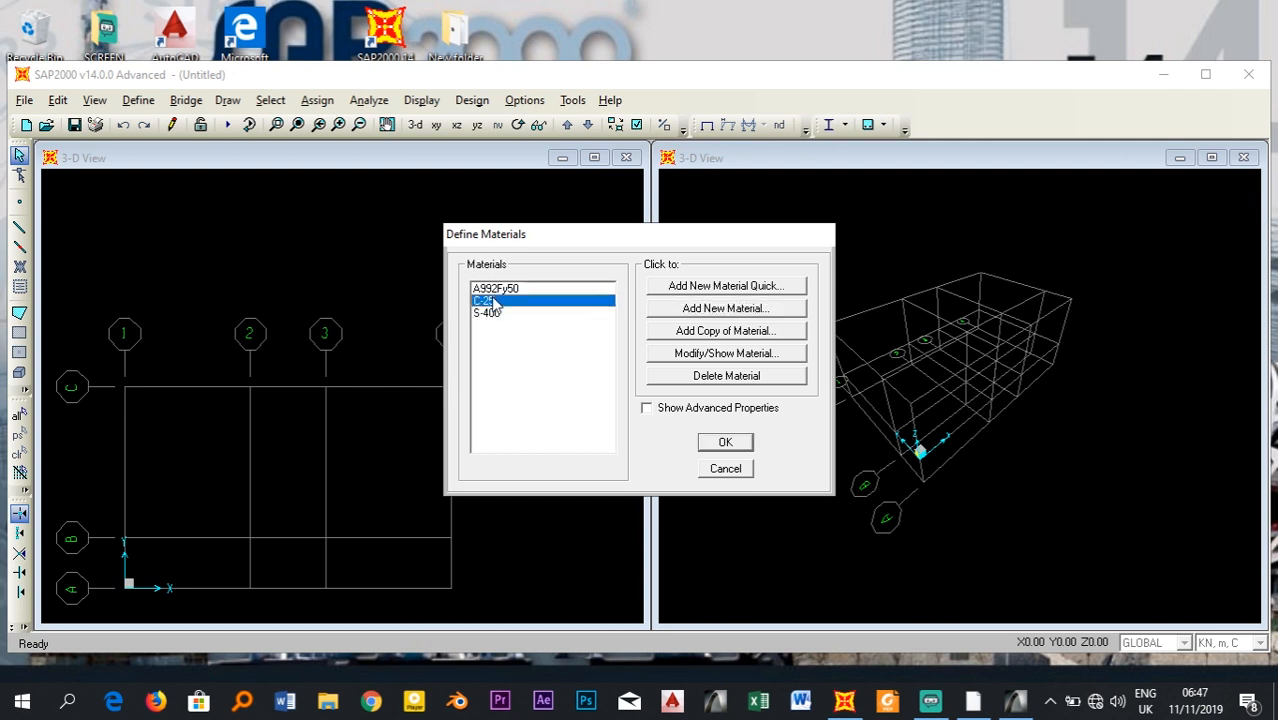
left_click(495, 313)
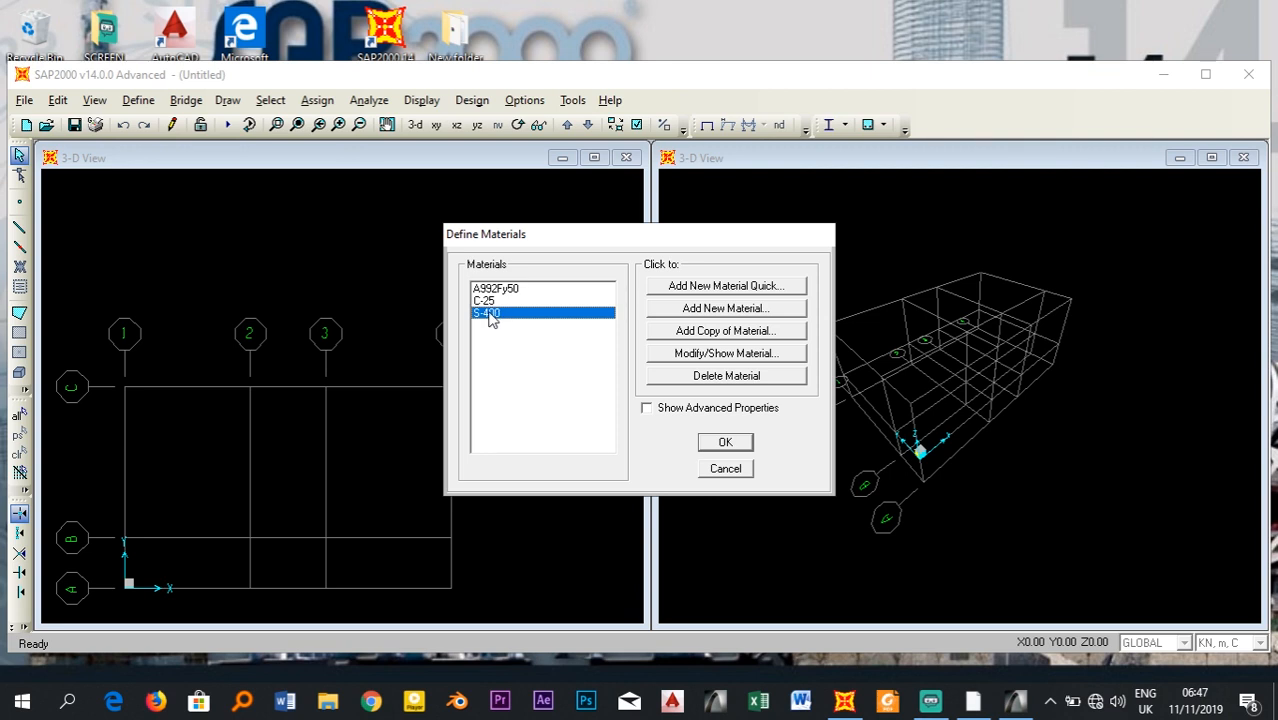
left_click(726, 331)
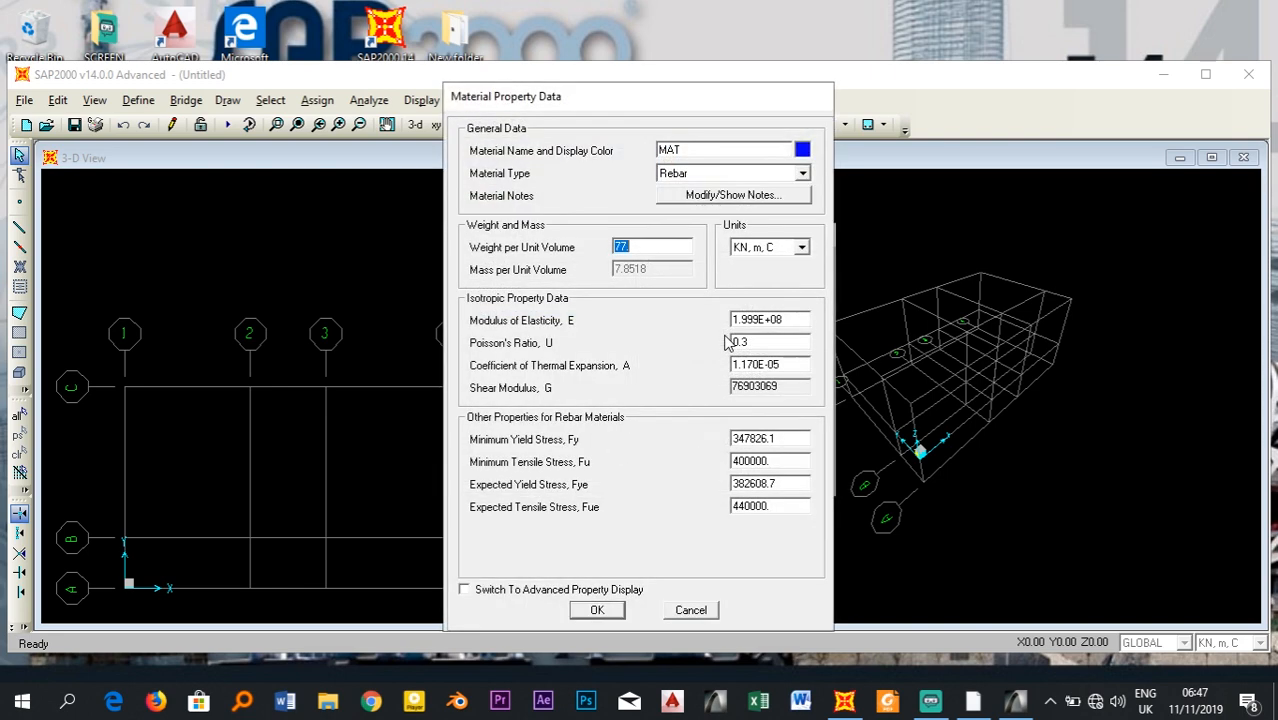
left_click(693, 150)
left_click_drag(693, 150, 608, 158)
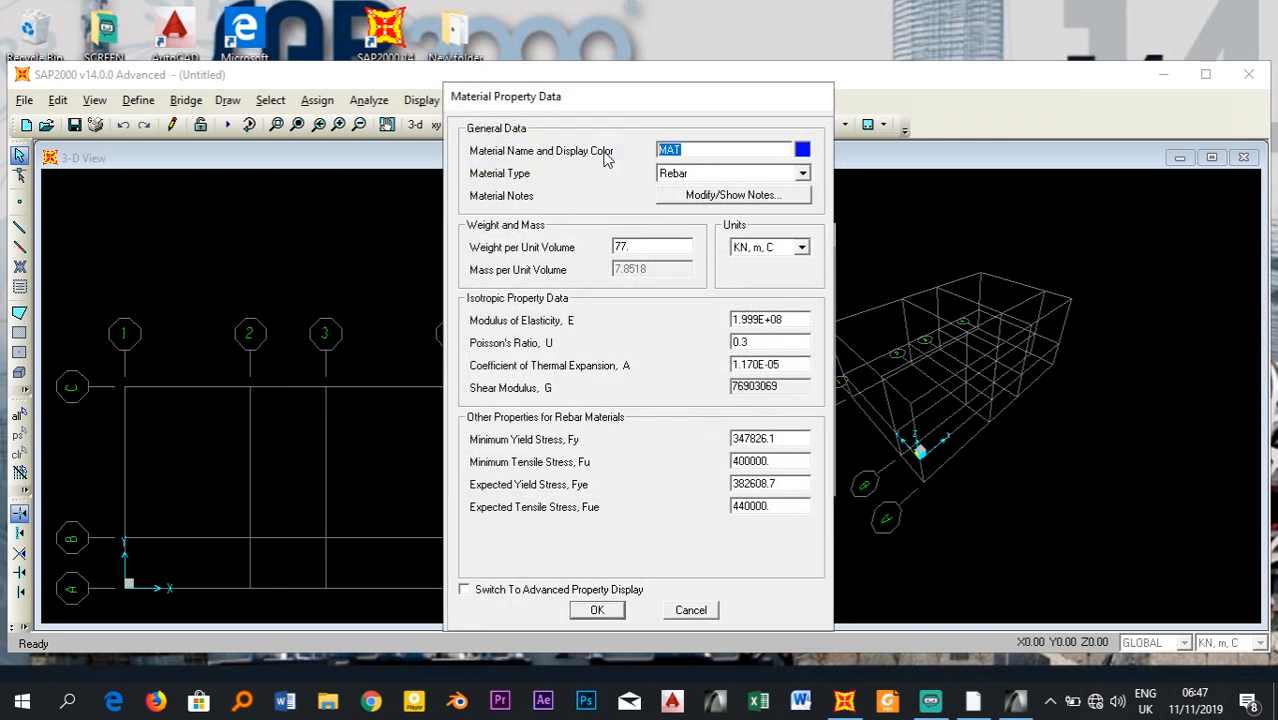
type("S-300")
- Set S-300's minimum yield stress Fy to 300000/1.15 and its minimum tensile stress Fu to 300000 kN/m²
double_click(772, 440)
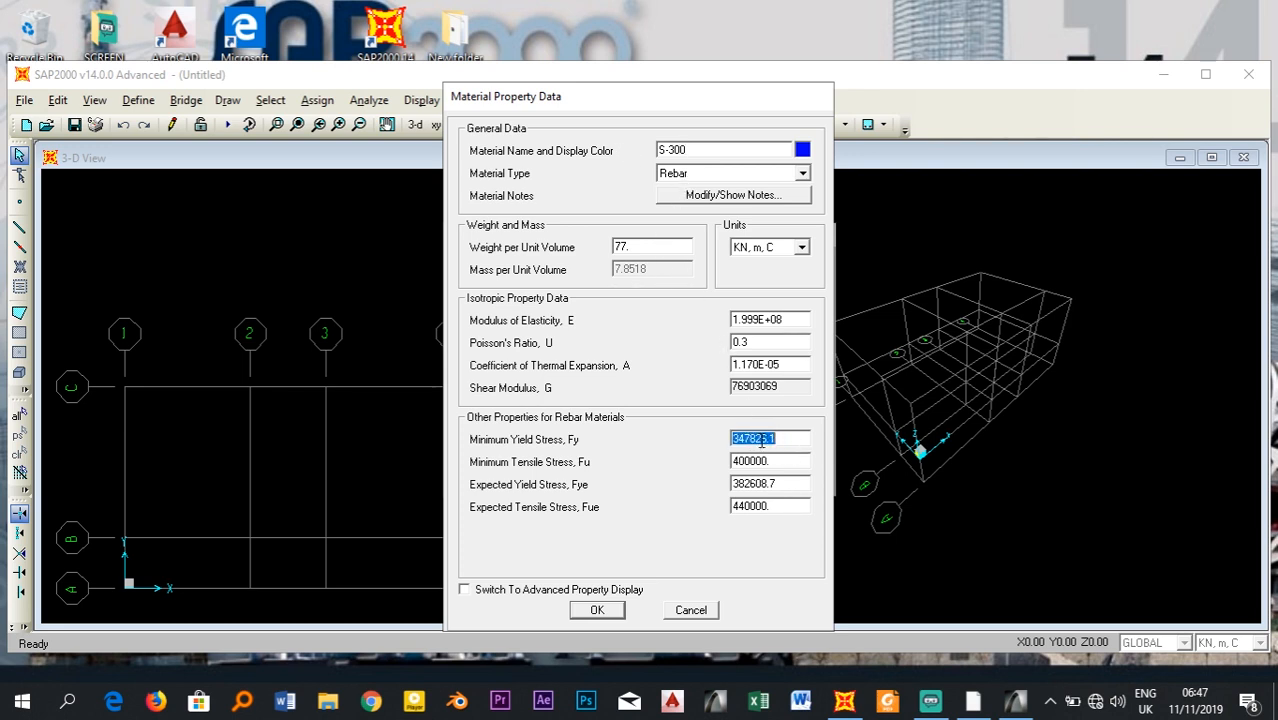
type("300000/1.15")
key("Tab")
left_click(780, 460)
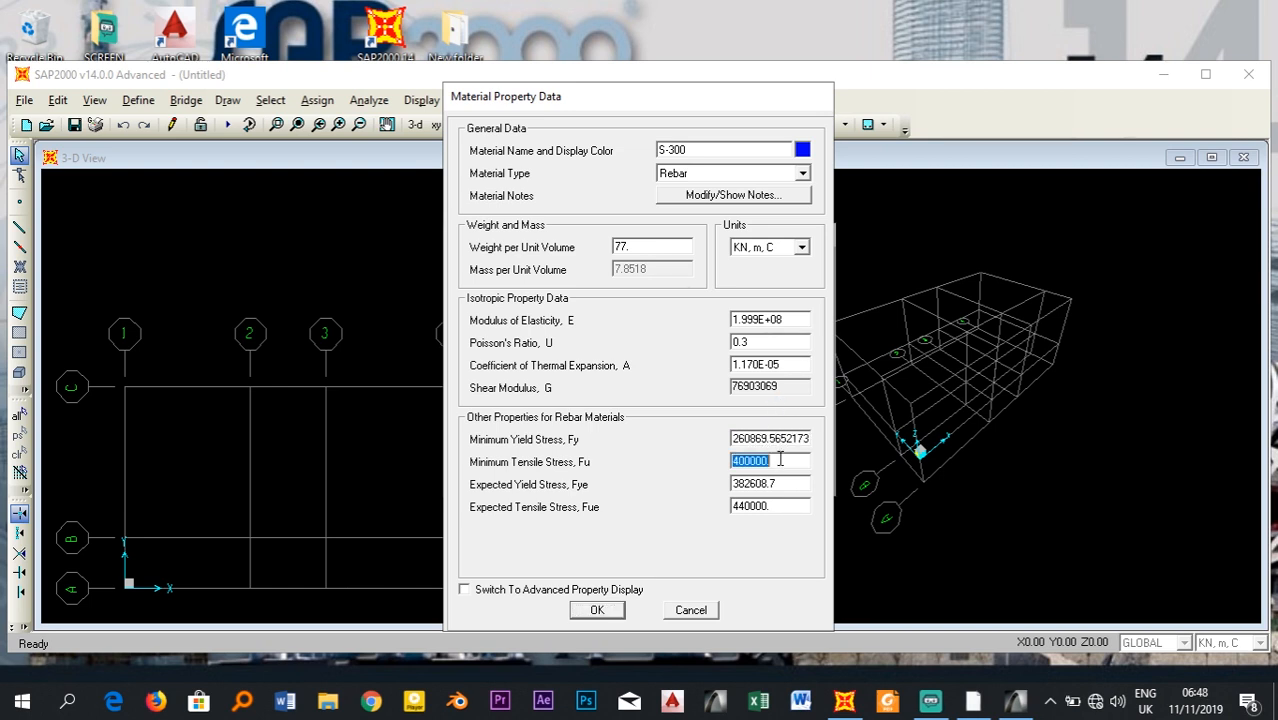
type("300000")
key("Tab")
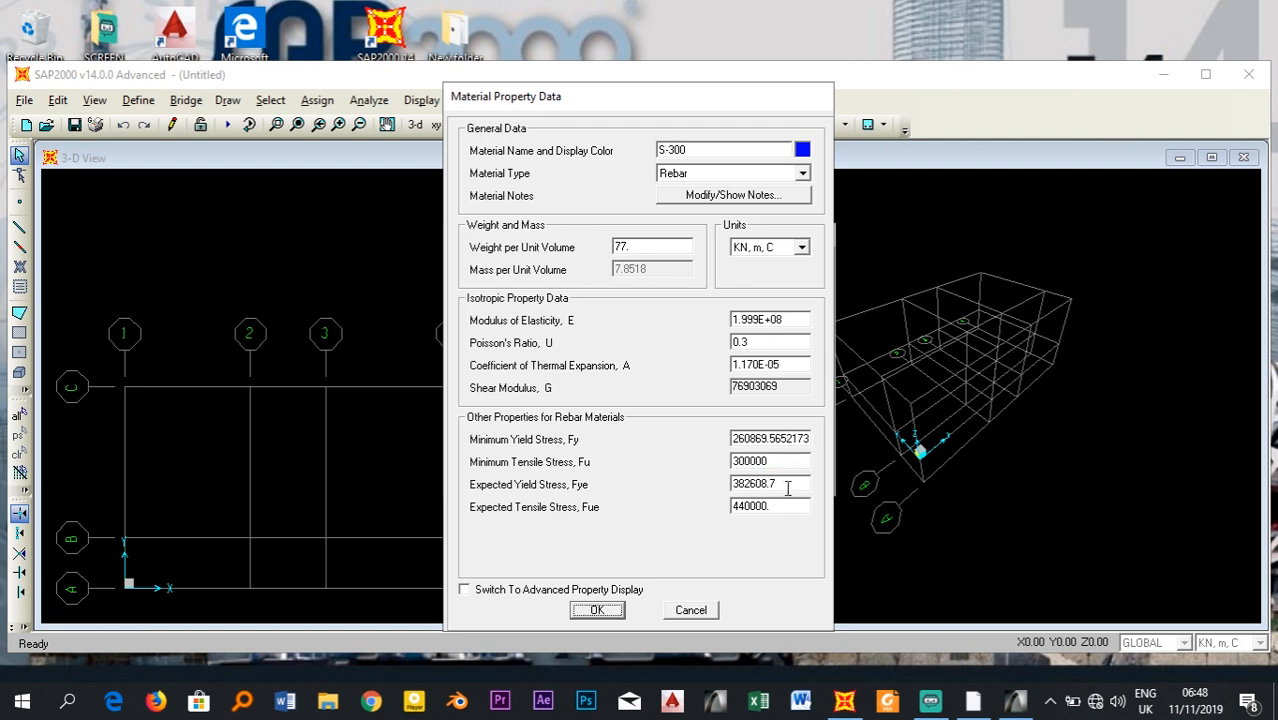
- Set S-300's expected yield stress Fye to 1.1*260869.56 kN/m²
left_click(787, 487)
left_click(755, 438)
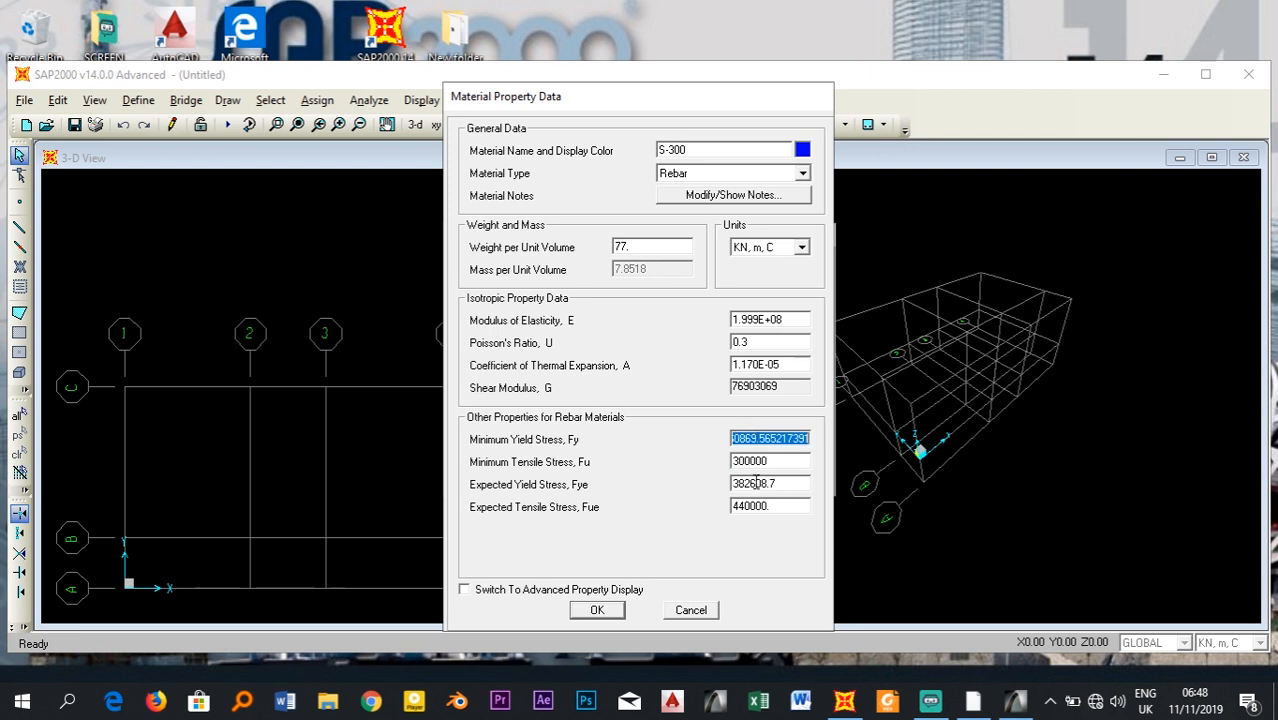
left_click(755, 484)
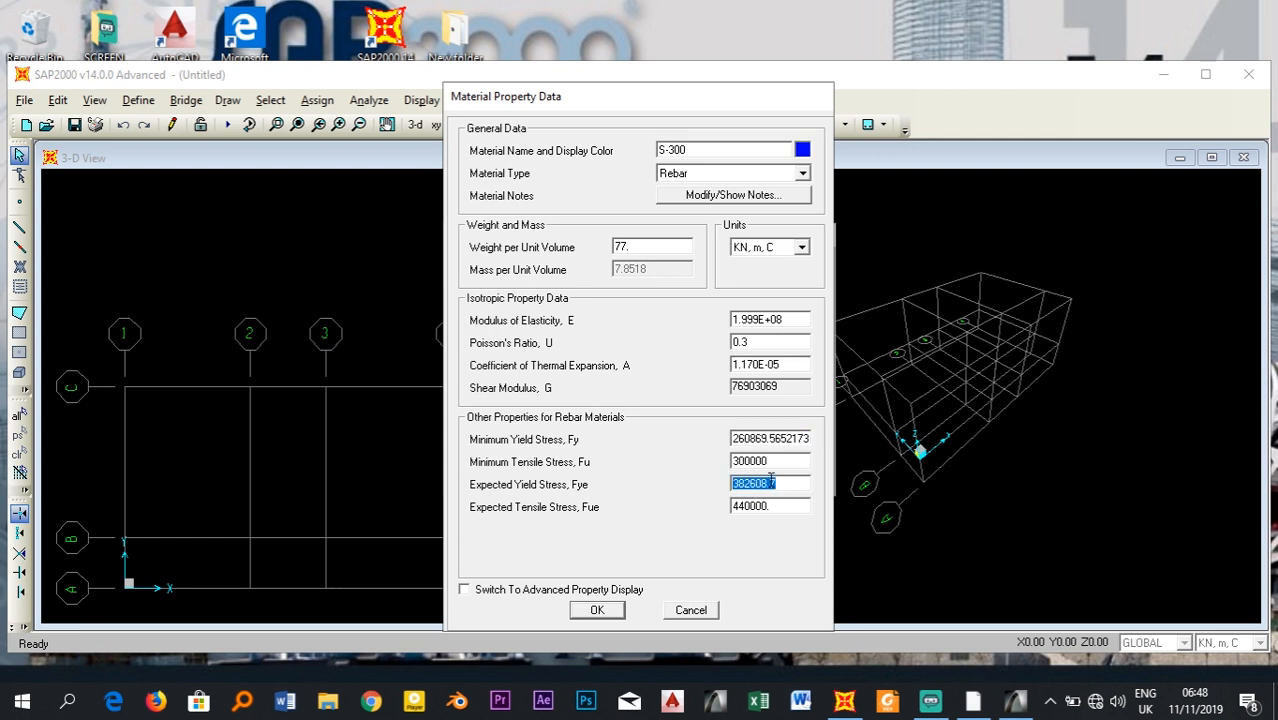
type("1.11")
type("2608")
type("69.")
type("56")
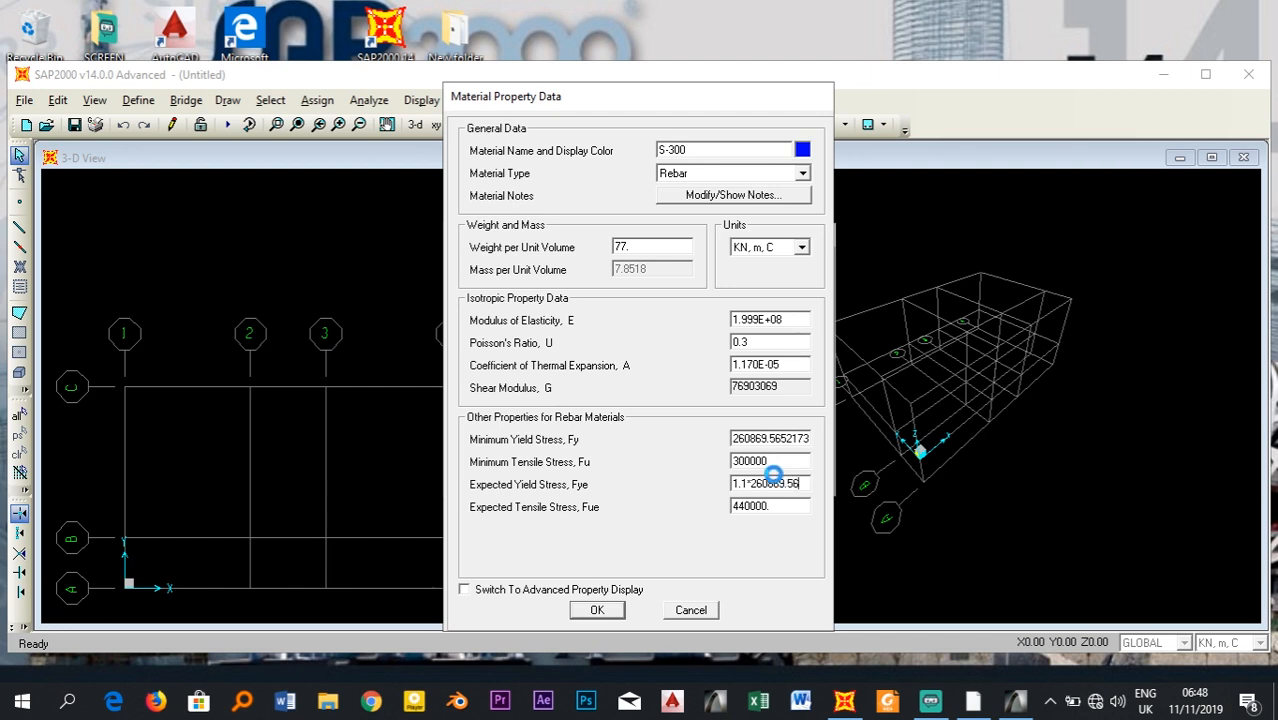
key("Return")
- Set S-300's expected tensile stress Fue to 1.1*300000 kN/m² and accept the material definition
double_click(770, 506)
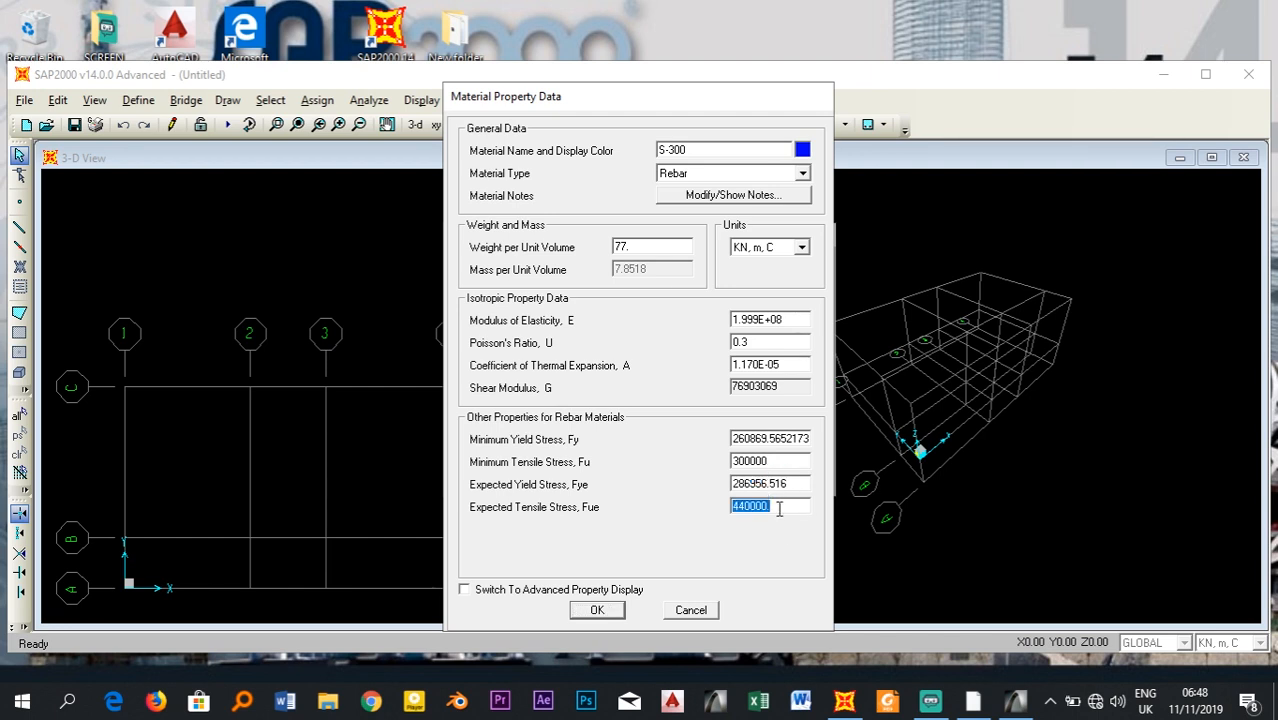
type("1.1*300000")
key("Tab")
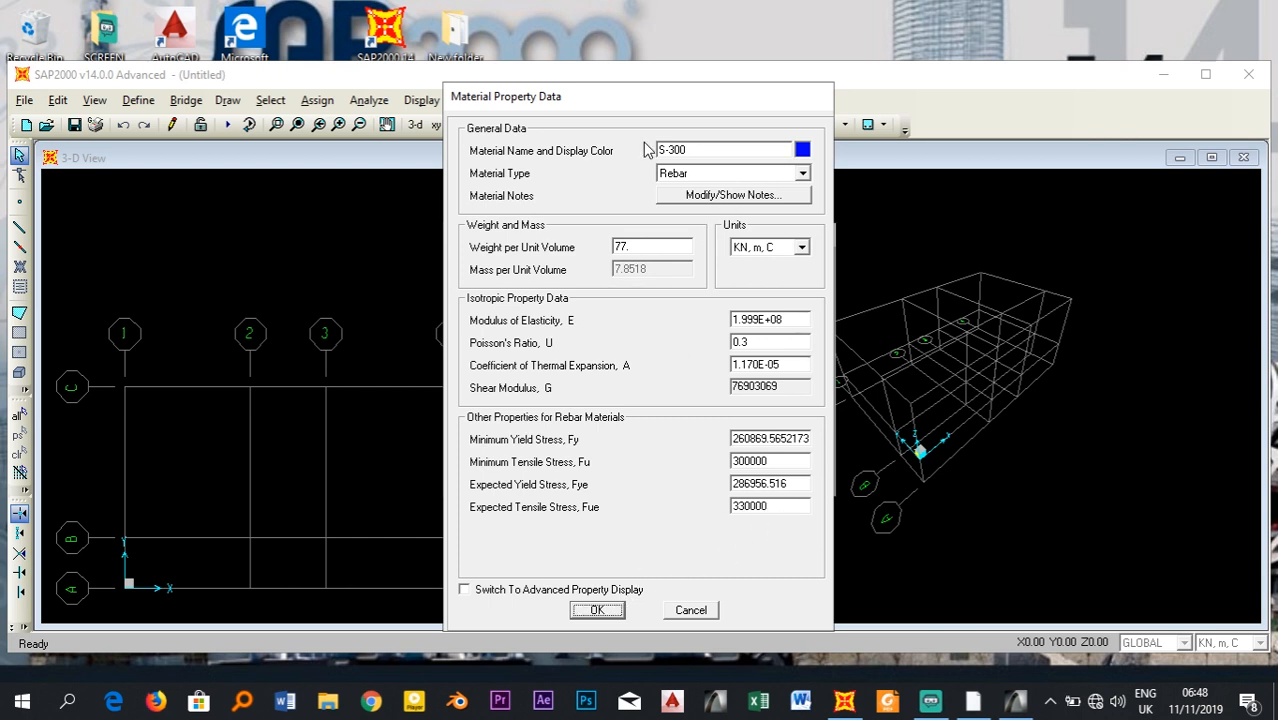
left_click(695, 150)
left_click(610, 610)
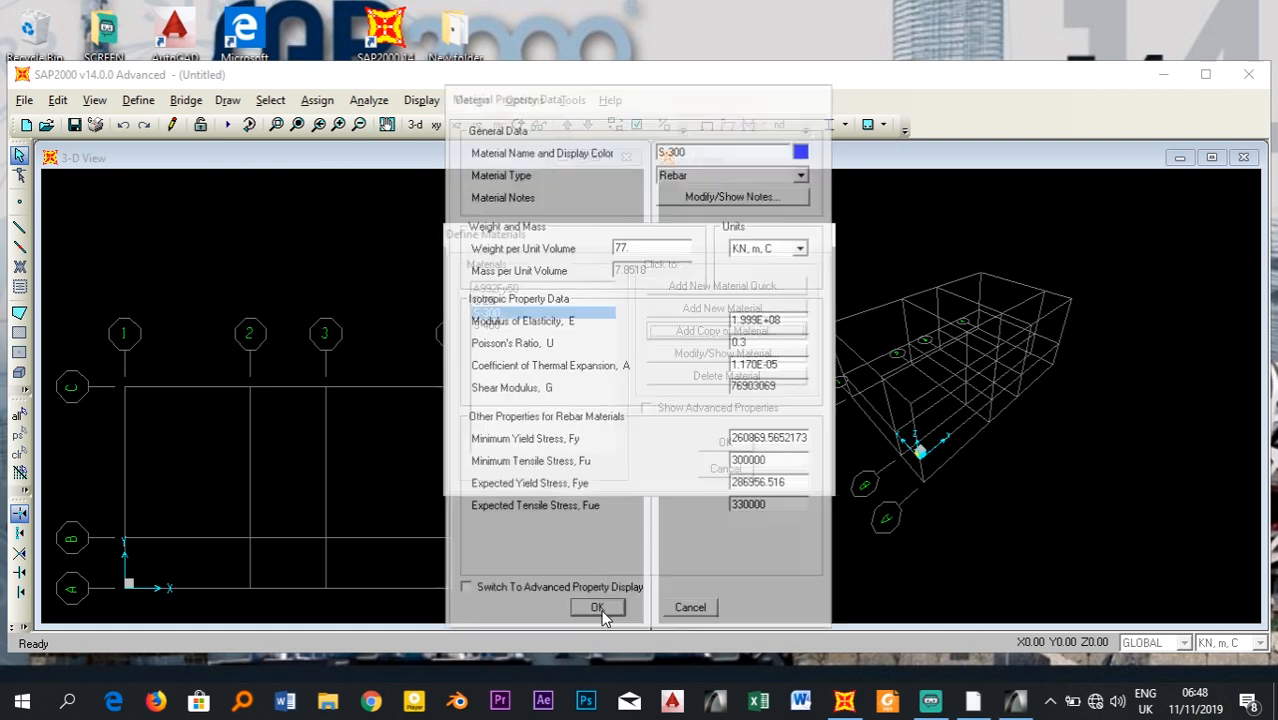
- Delete the A992Fy50 material and accept the materials list
left_click(500, 288)
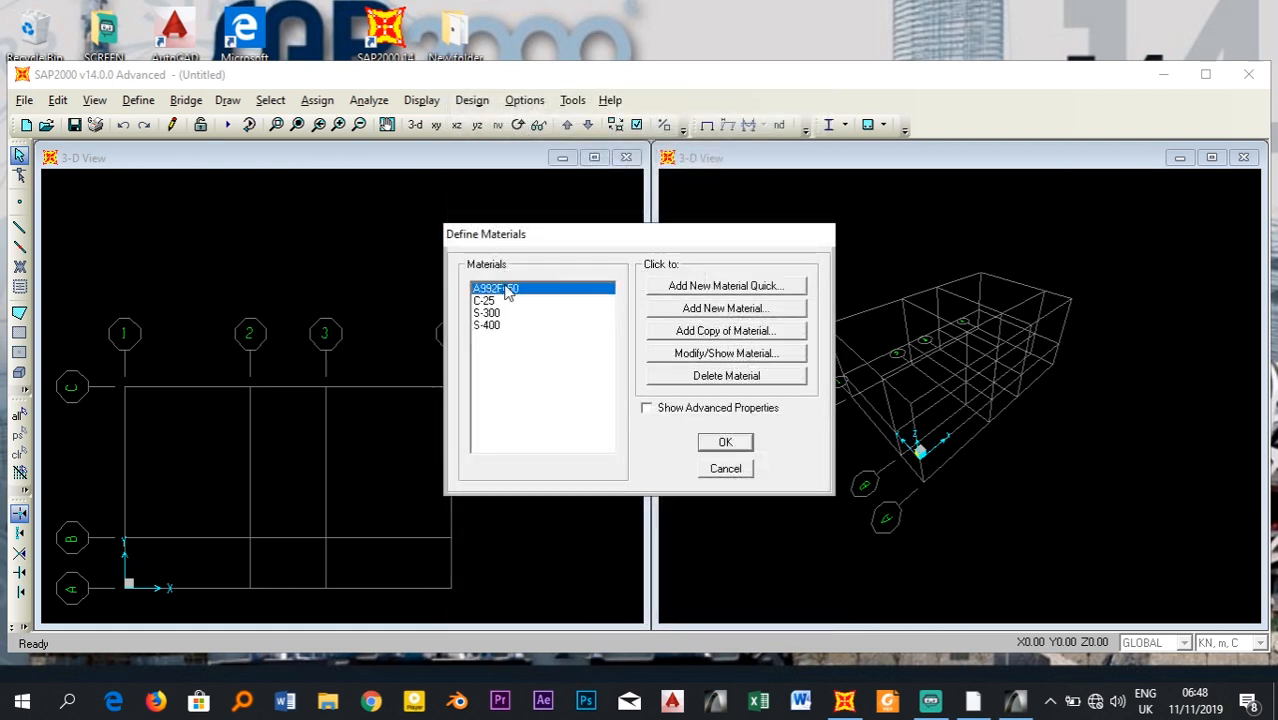
left_click(724, 377)
left_click(655, 413)
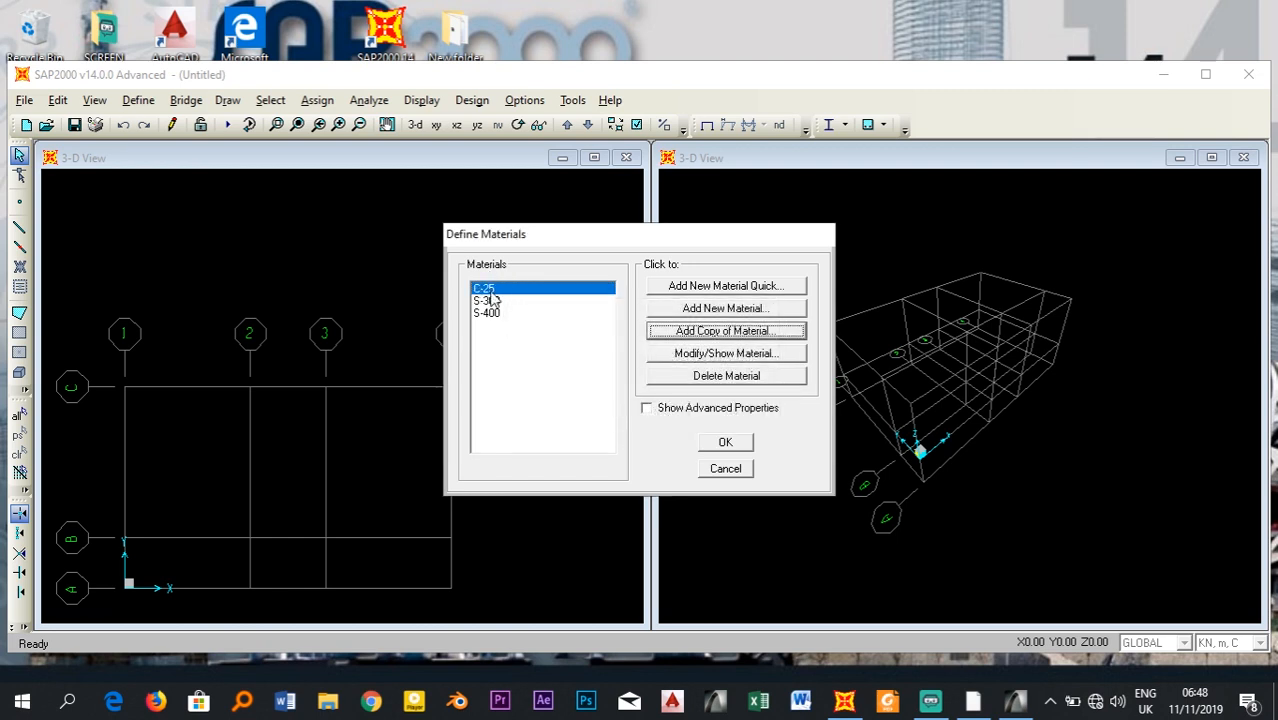
left_click(725, 444)
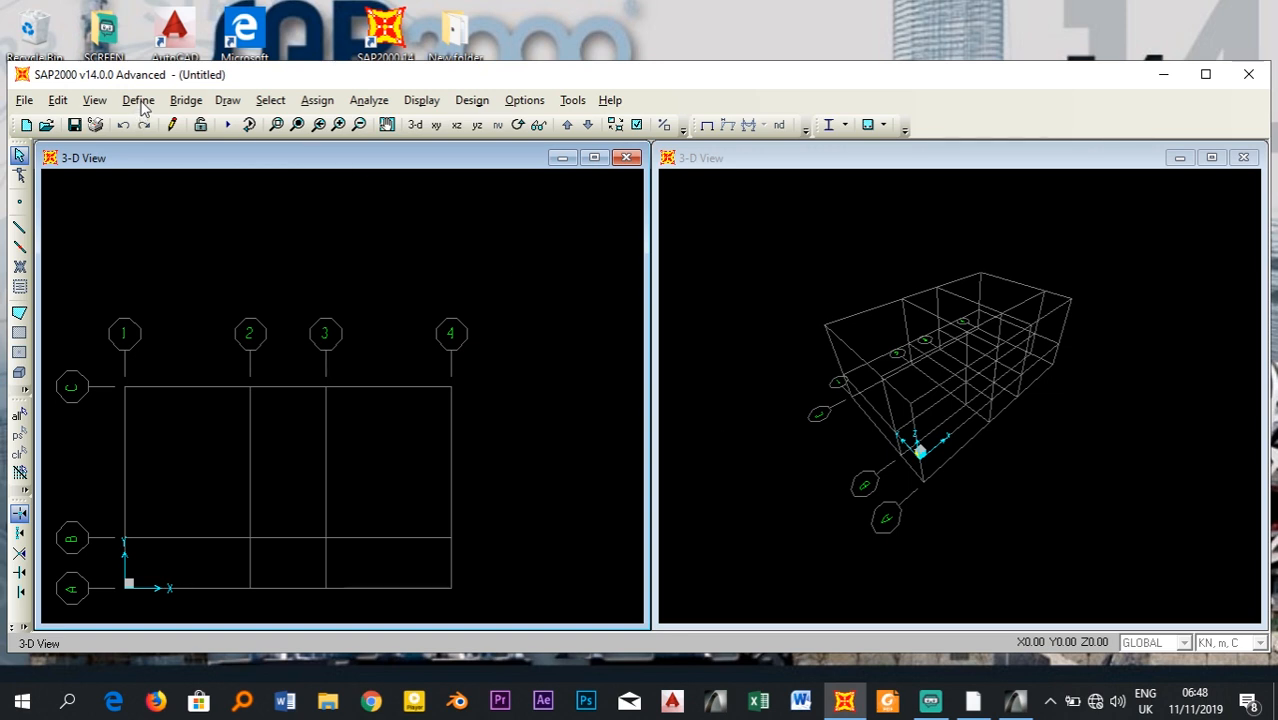
- Add a new rectangular concrete frame section and enter COL as its section name
left_click(138, 101)
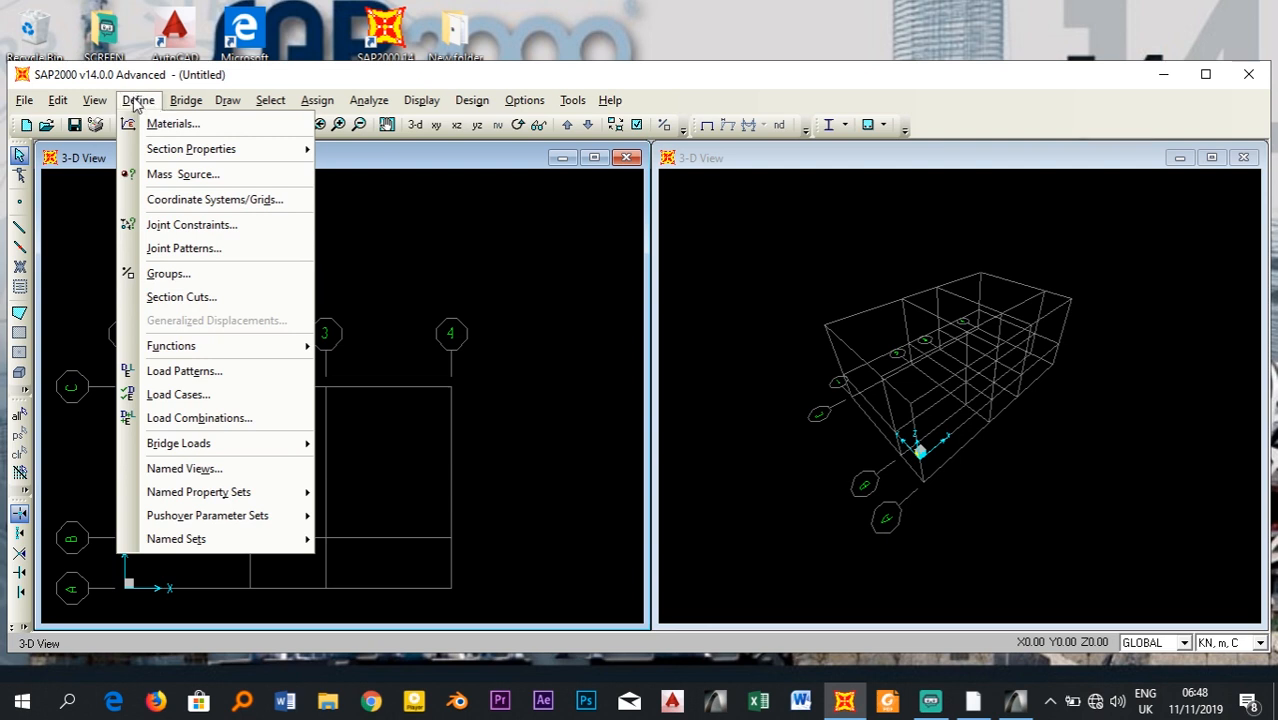
left_click(136, 102)
left_click(136, 102)
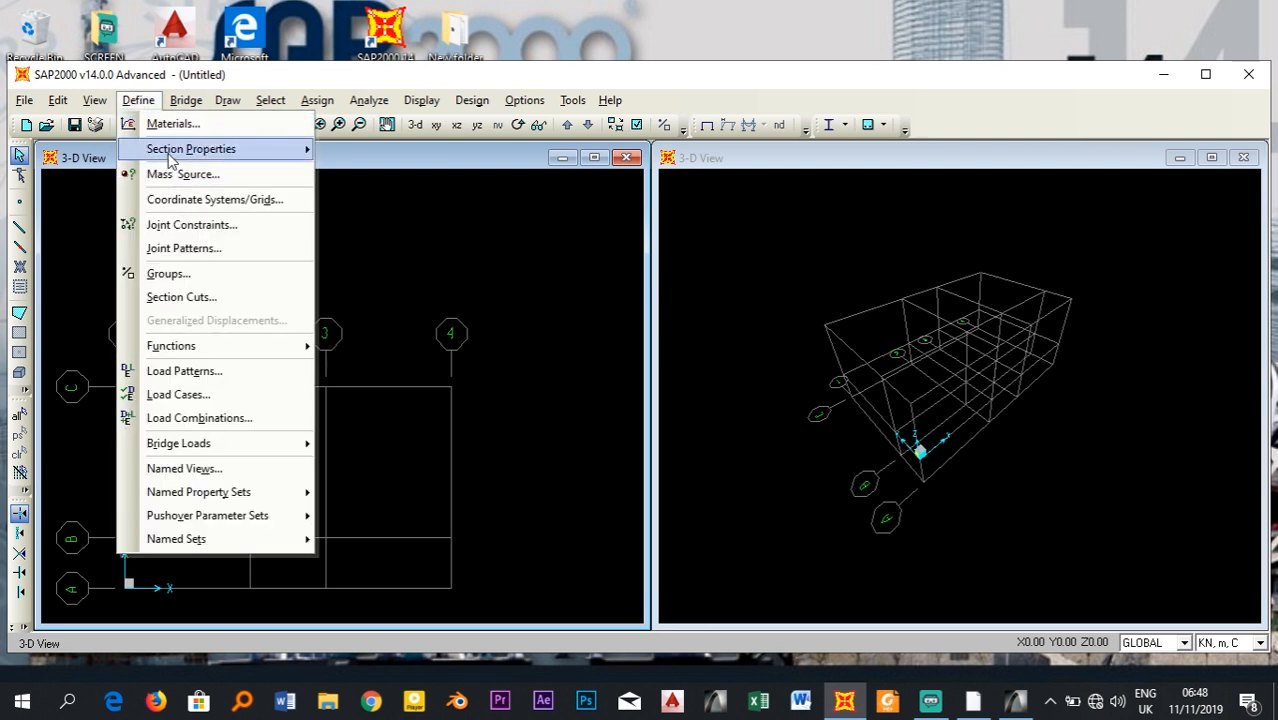
mouse_move(172, 152)
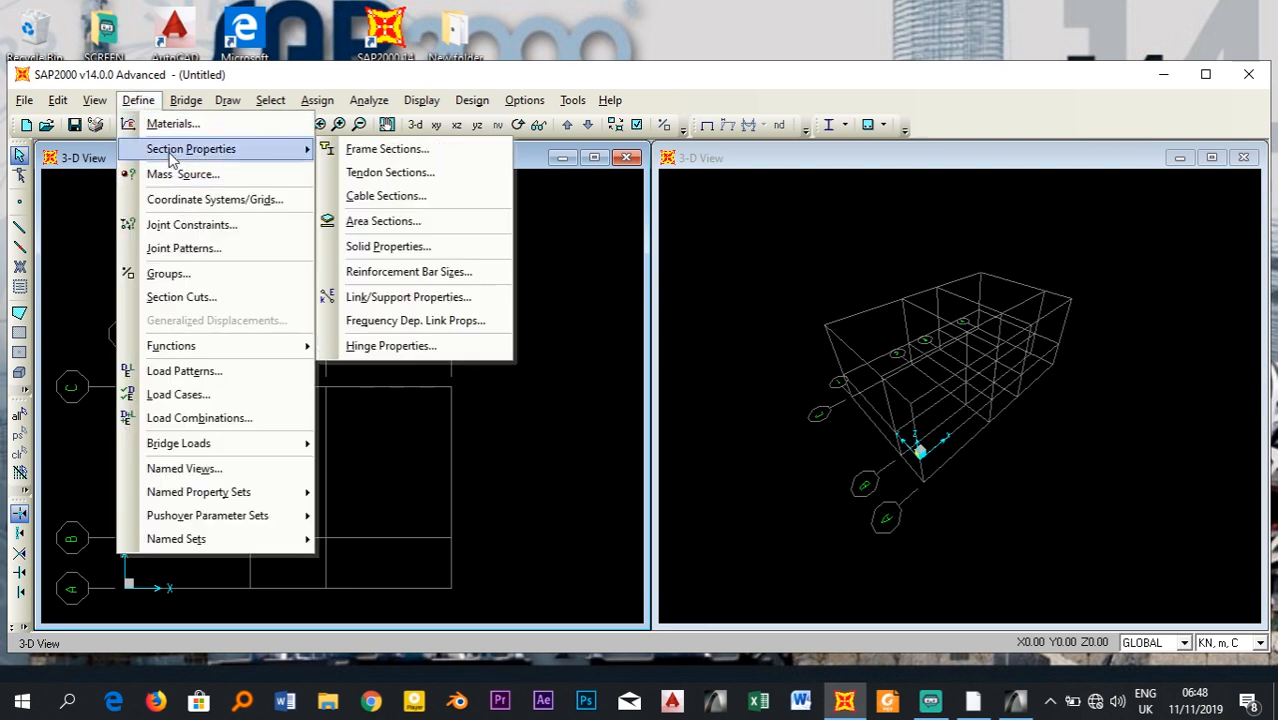
left_click(379, 158)
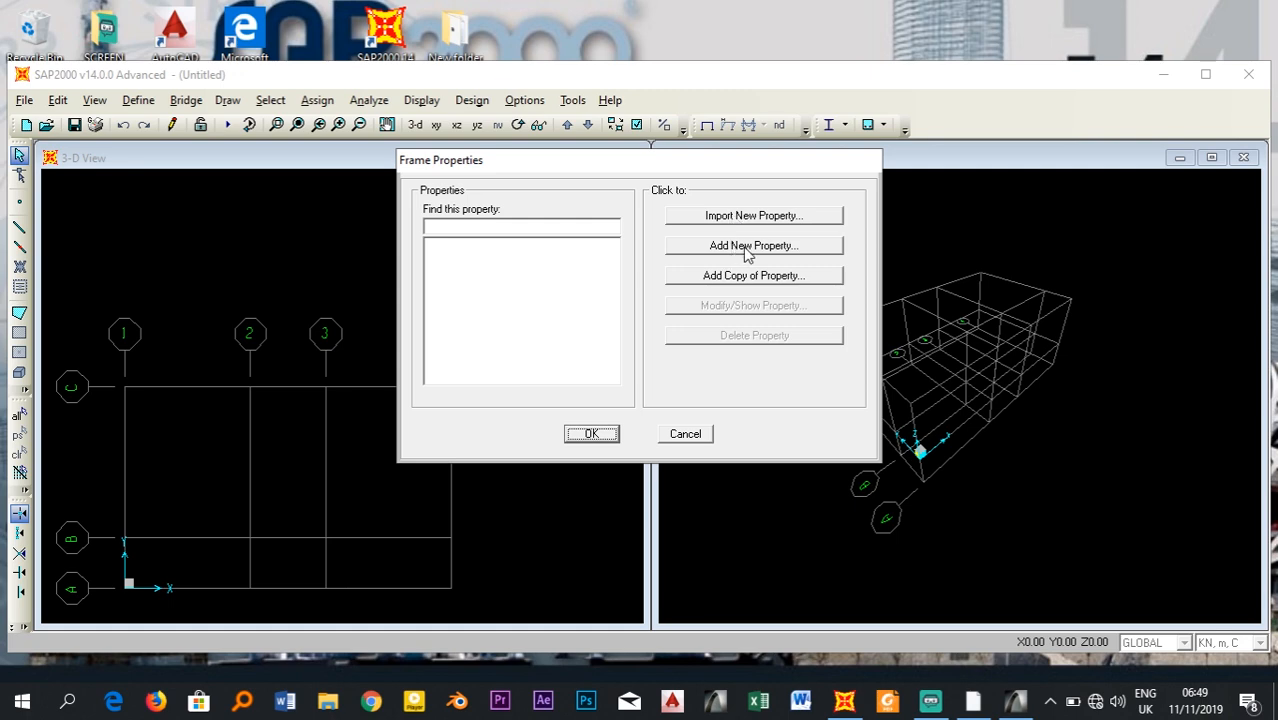
left_click(748, 250)
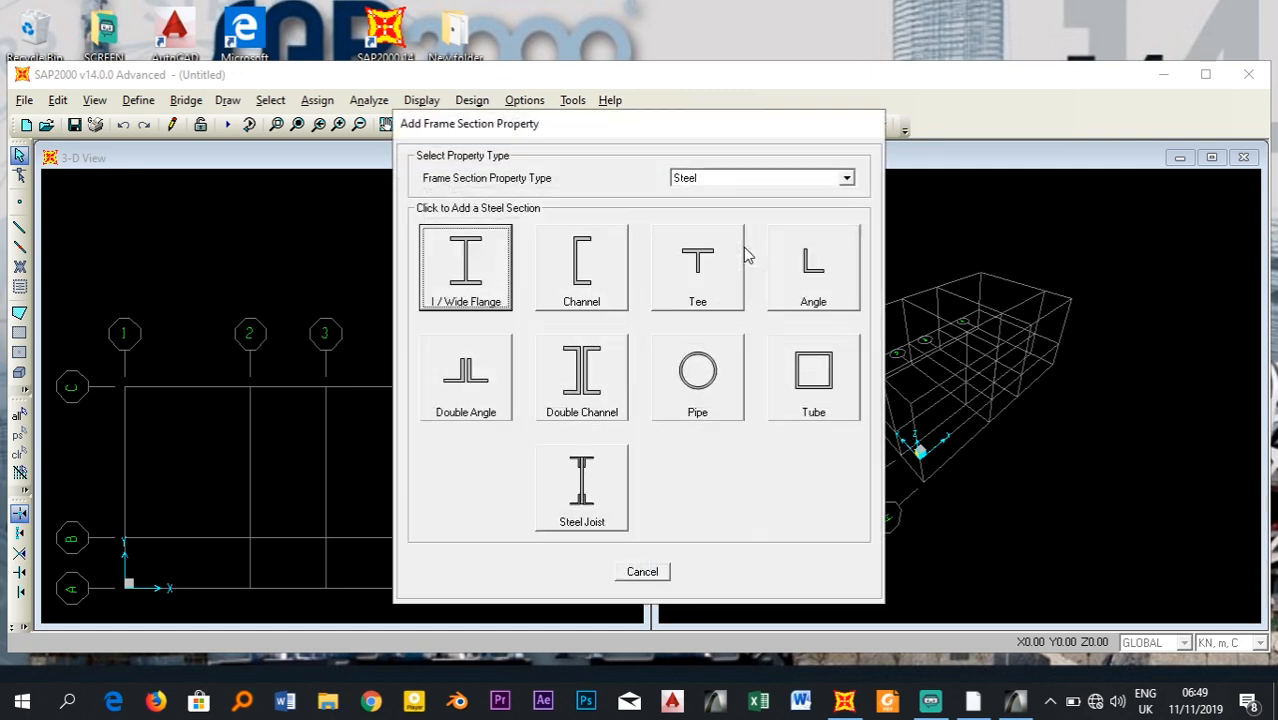
left_click(712, 179)
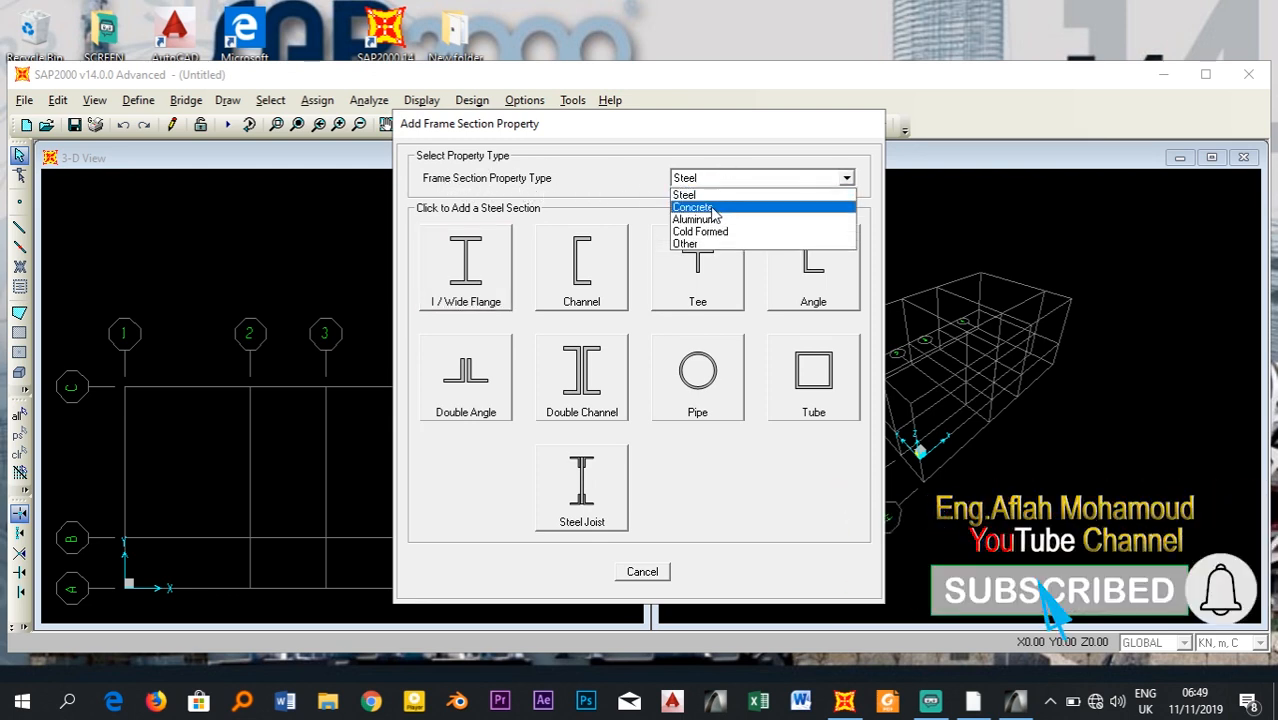
left_click(711, 208)
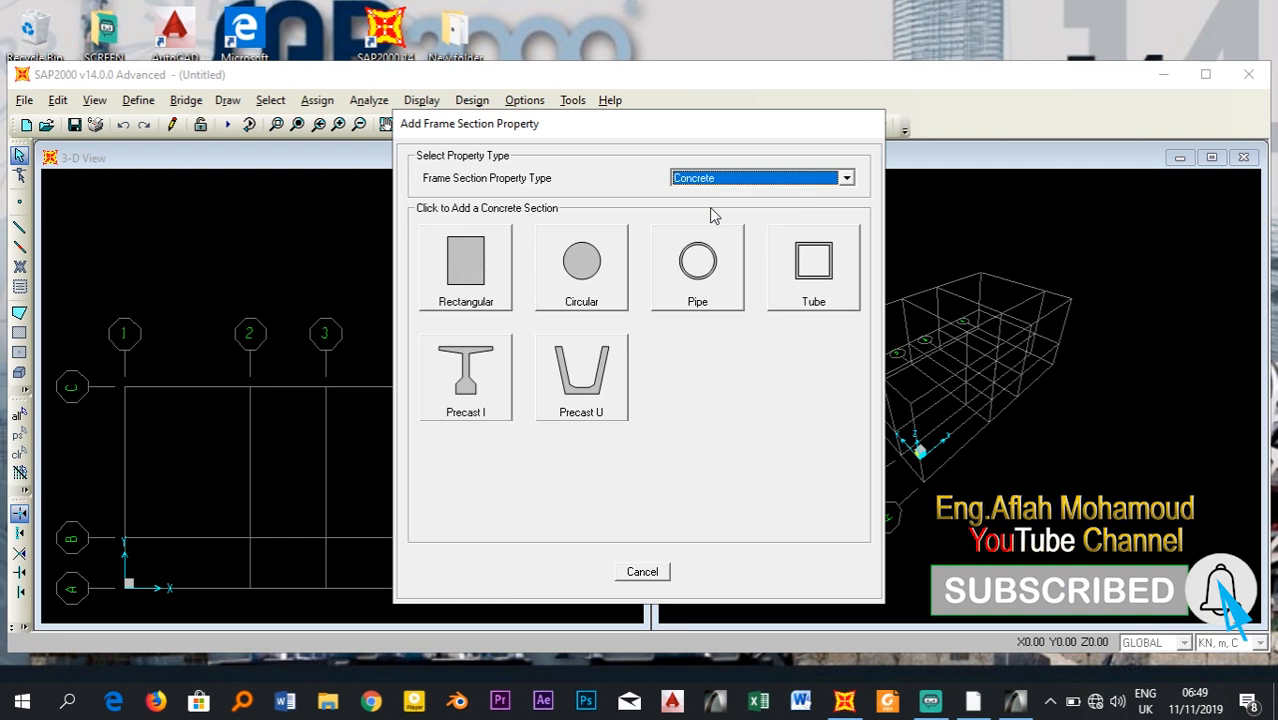
left_click(470, 266)
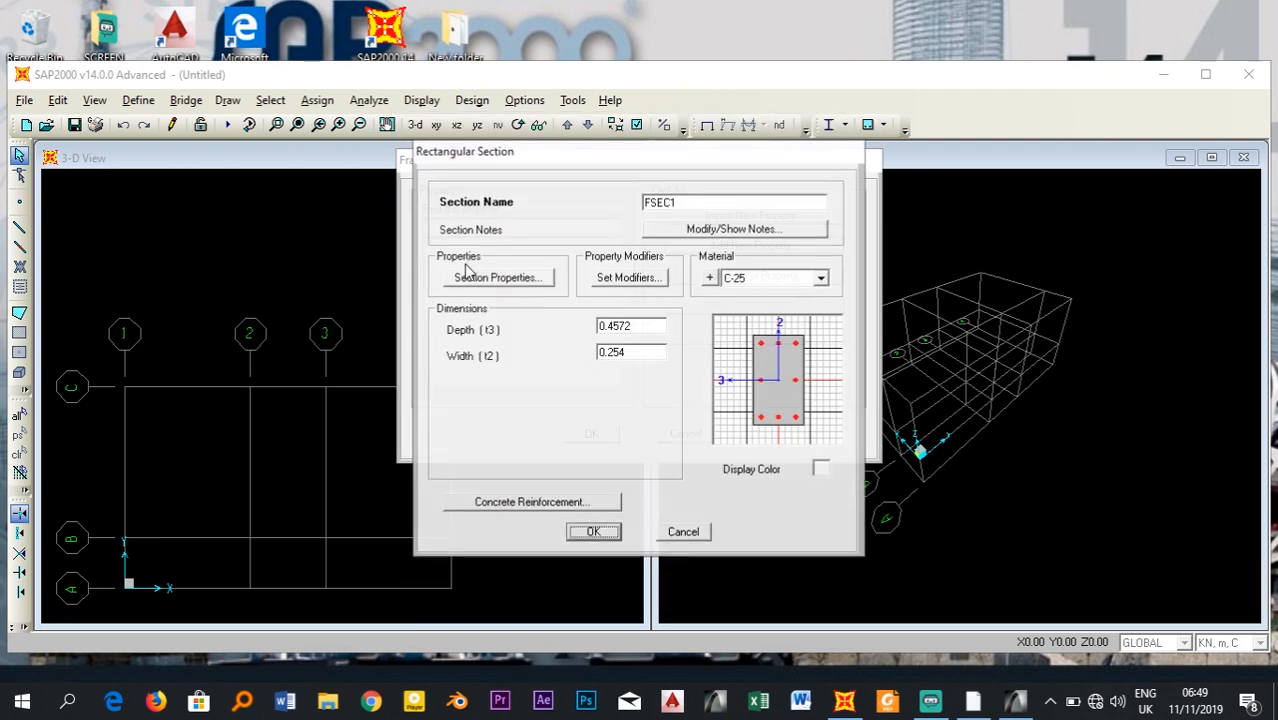
left_click_drag(686, 203, 643, 205)
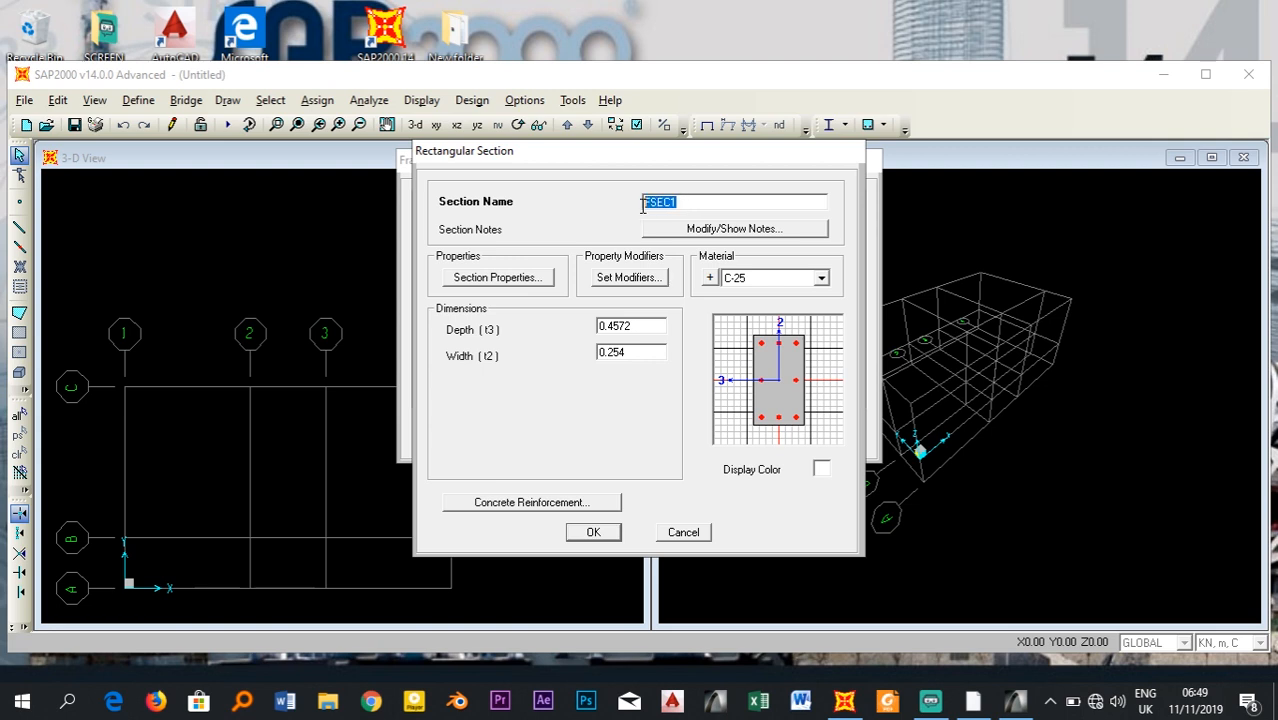
type("COL")
- Switch to ArchiCAD, examine the column on grid axis 2 in the ground floor plan, and return to SAP2000
left_click(1016, 705)
scroll(716, 494, "up", 5)
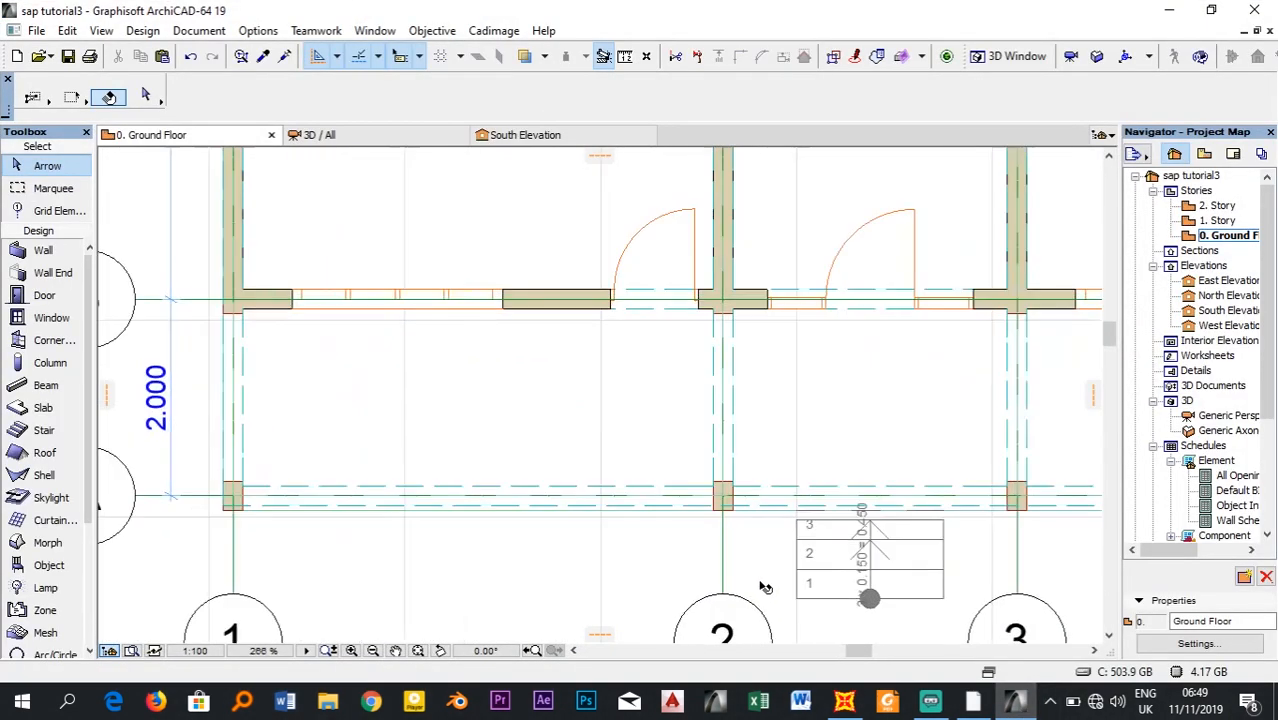
scroll(730, 474, "up", 2)
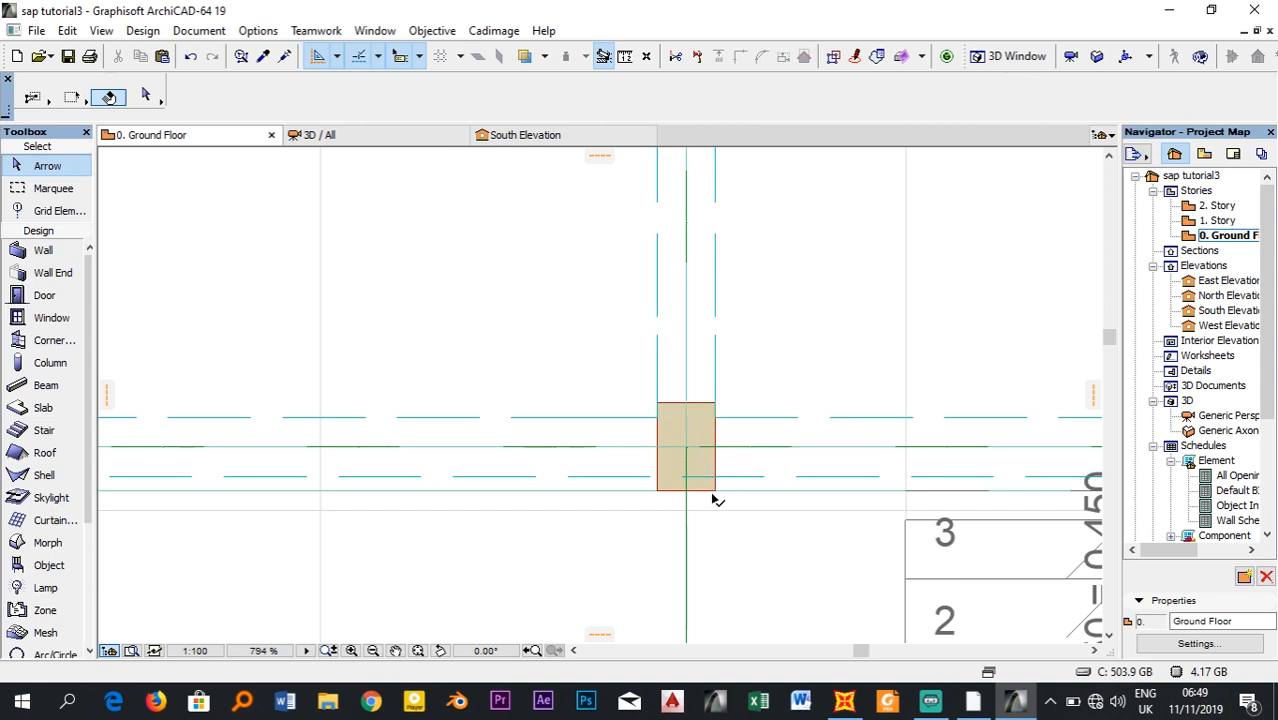
left_click(1172, 12)
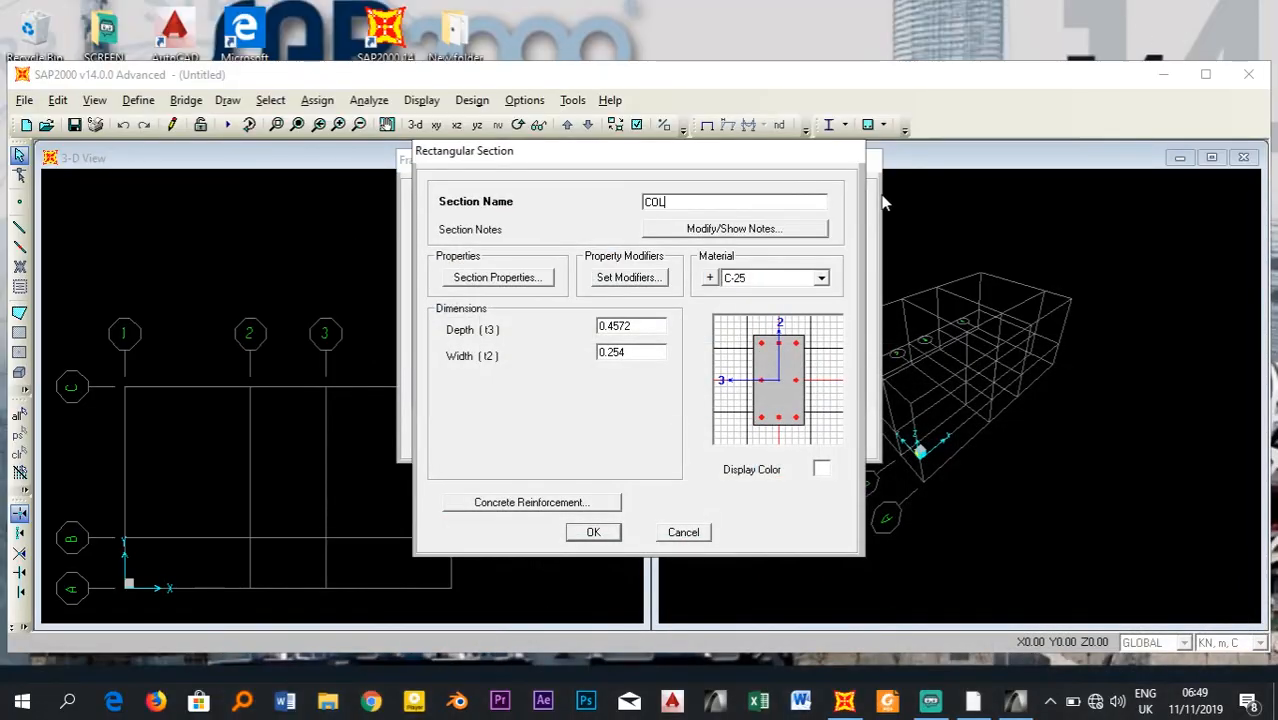
- Extend the column section's name to COL30X20
double_click(641, 324)
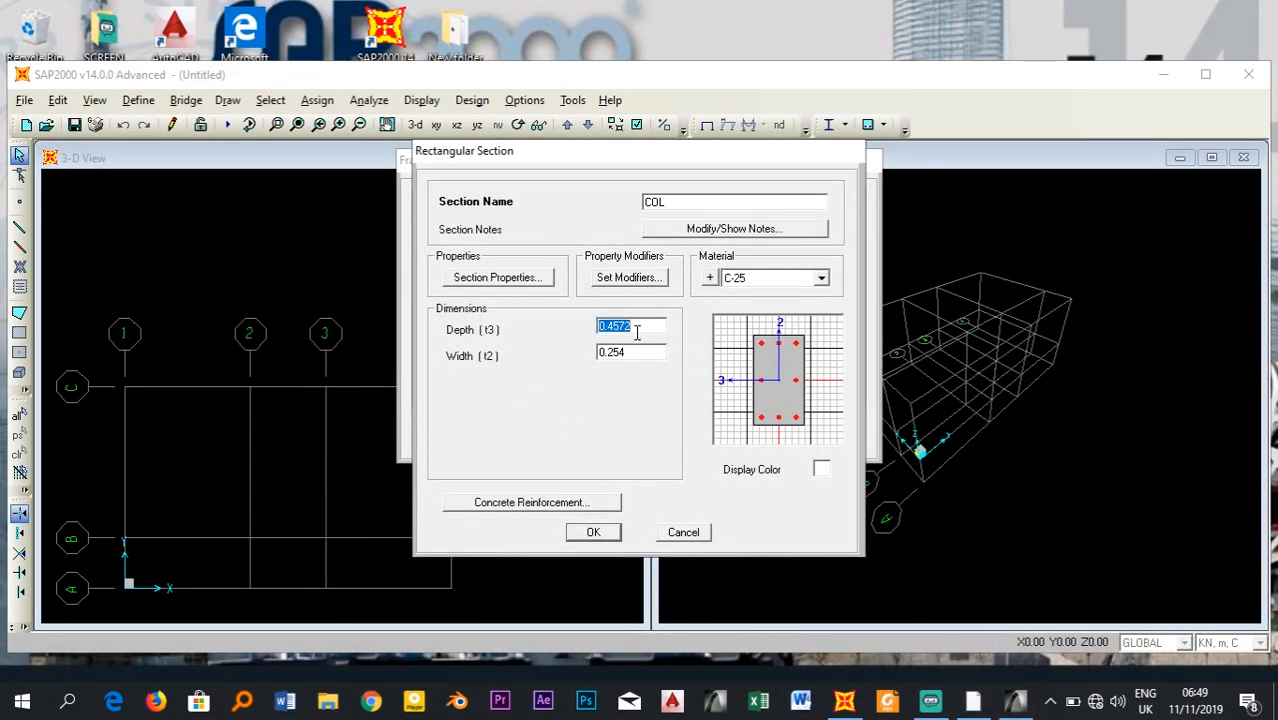
left_click(671, 202)
type("30X")
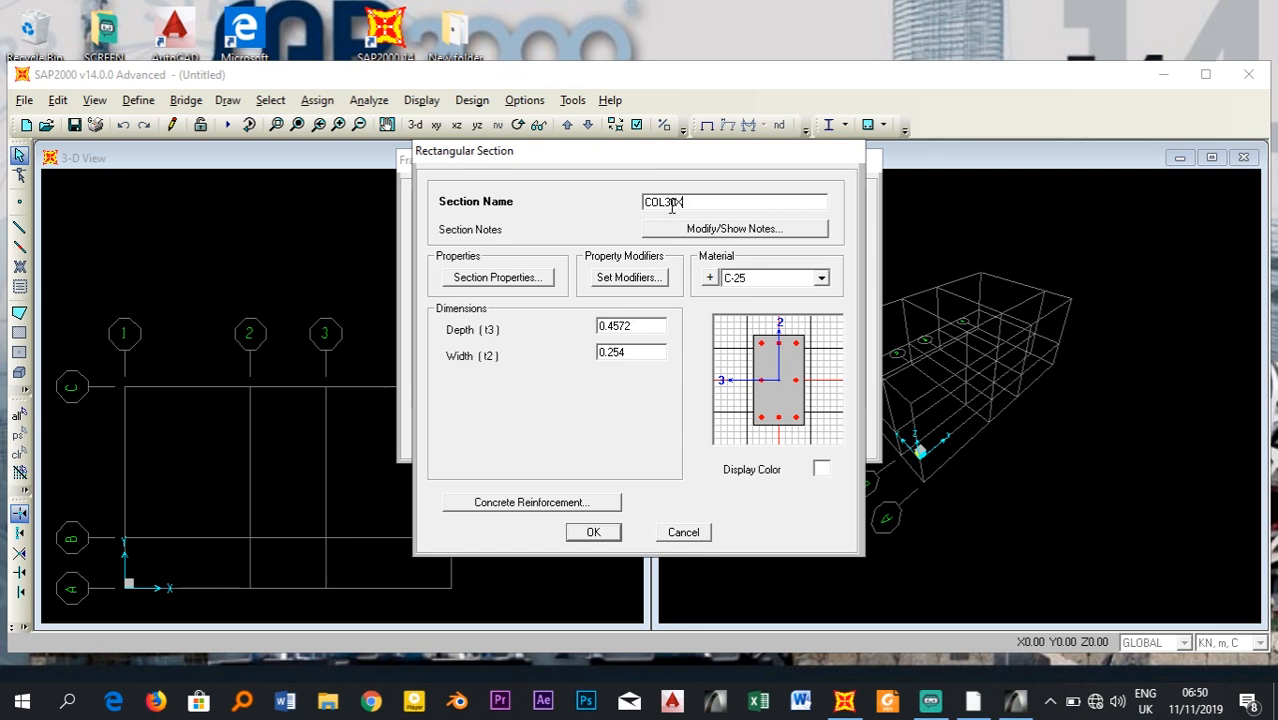
type("20")
left_click_drag(699, 206, 666, 212)
- Set the column section's depth (t3) to 0.3 and its width (t2) to 0.2
double_click(644, 327)
type("0.3")
left_click(644, 356)
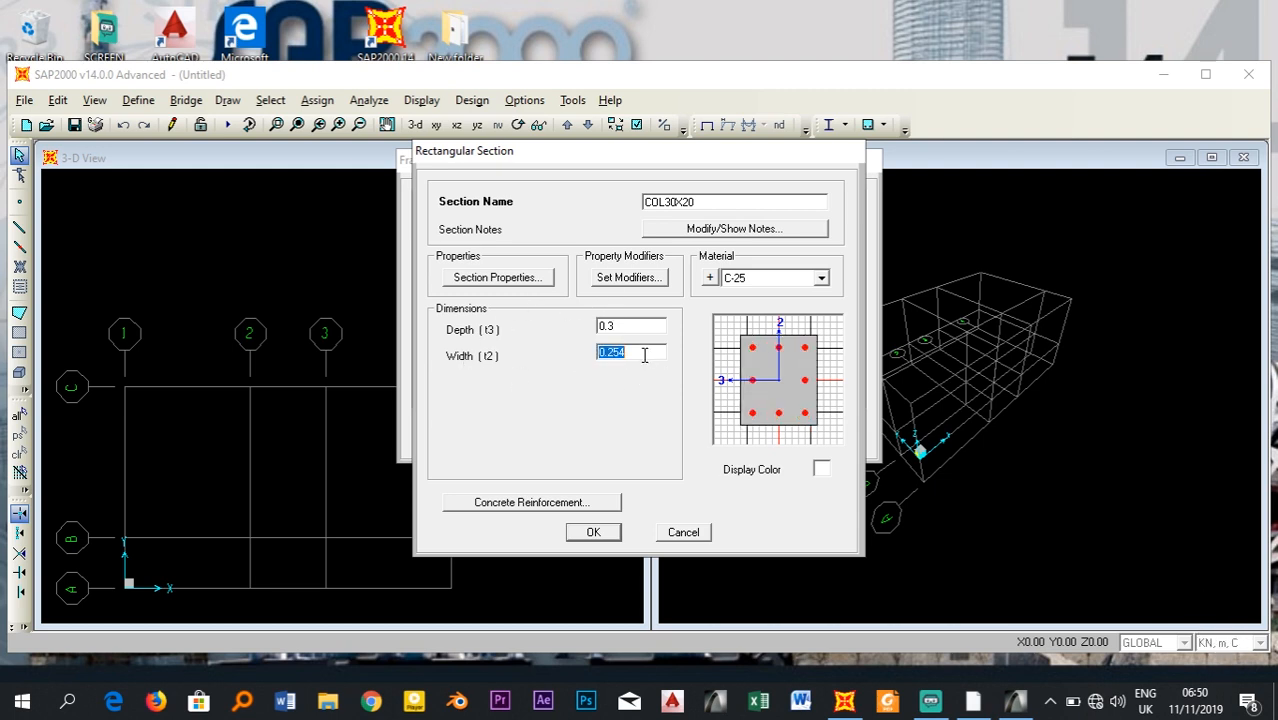
type("0.2")
left_click(654, 326)
left_click(638, 353)
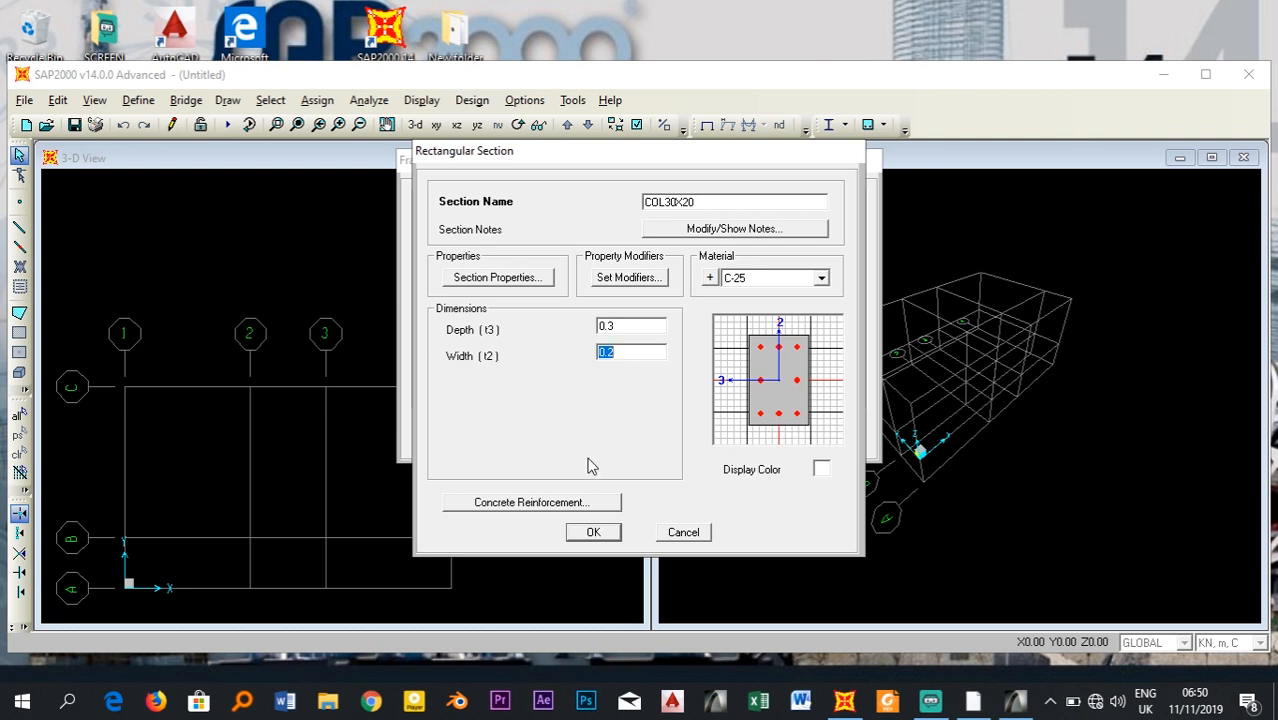
- In the column's concrete reinforcement data, set the confinement bar (ties) material to S-300
left_click(537, 512)
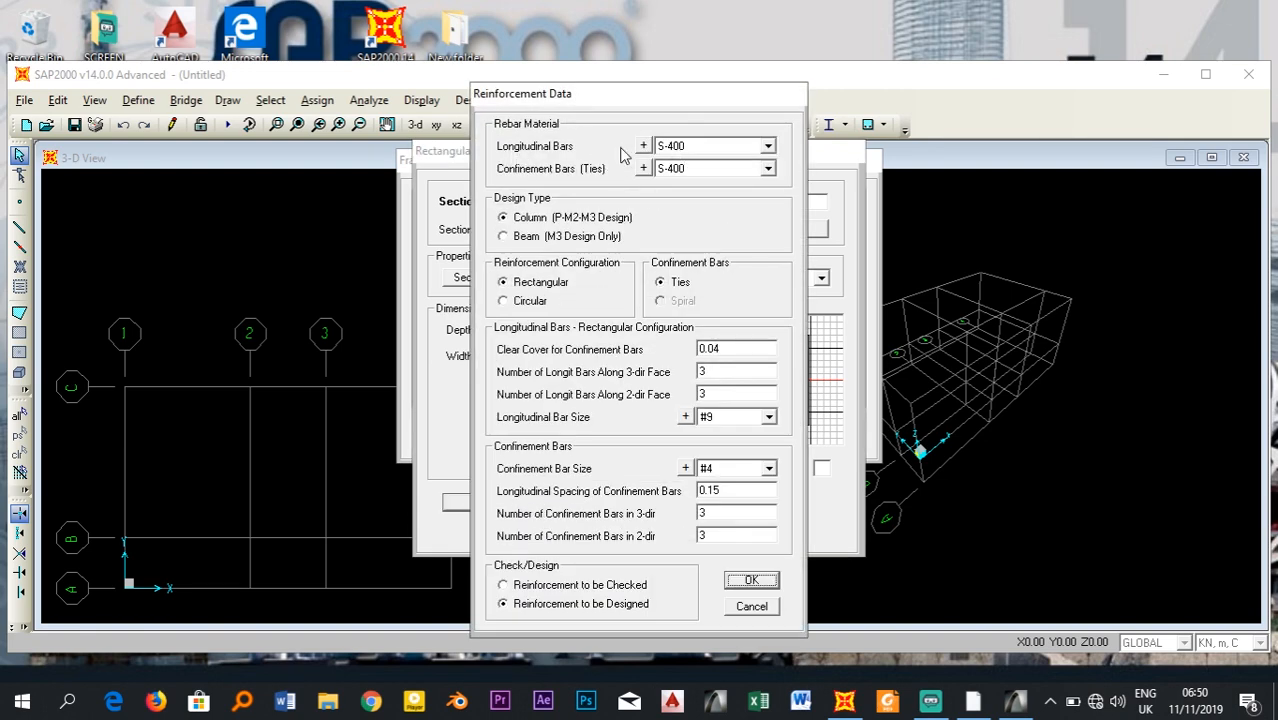
left_click(687, 170)
left_click(677, 198)
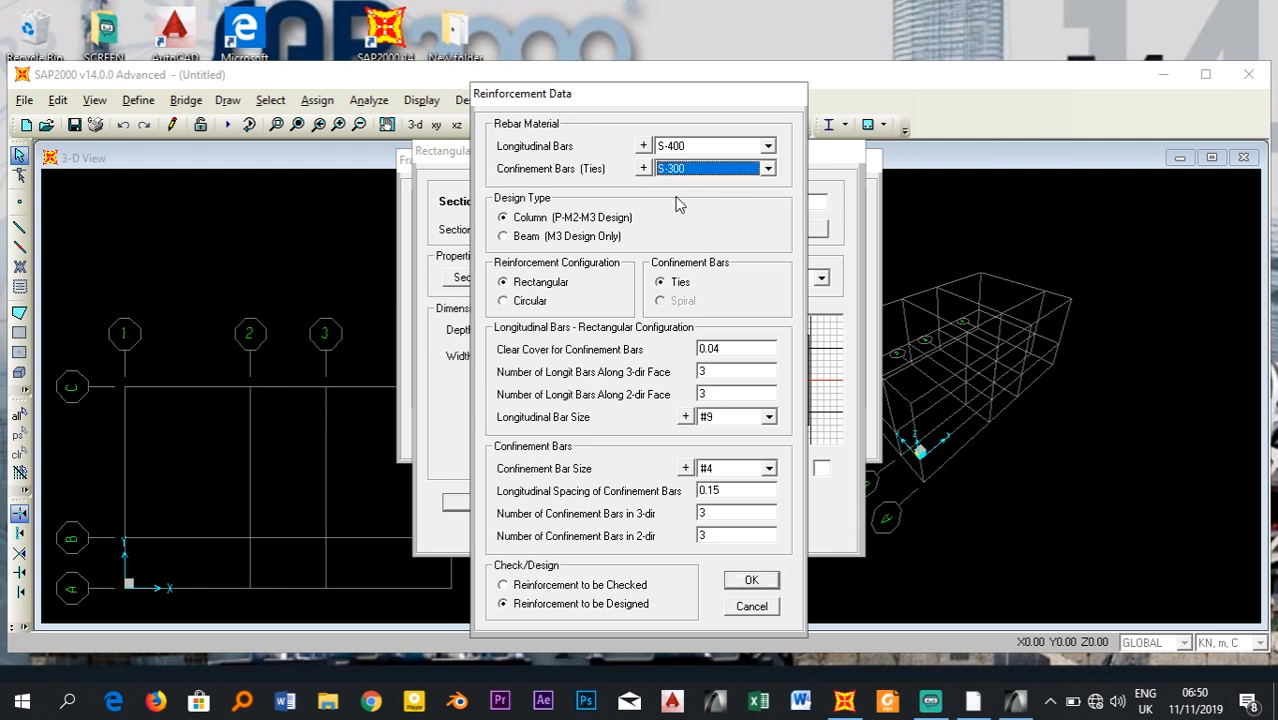
key("Tab")
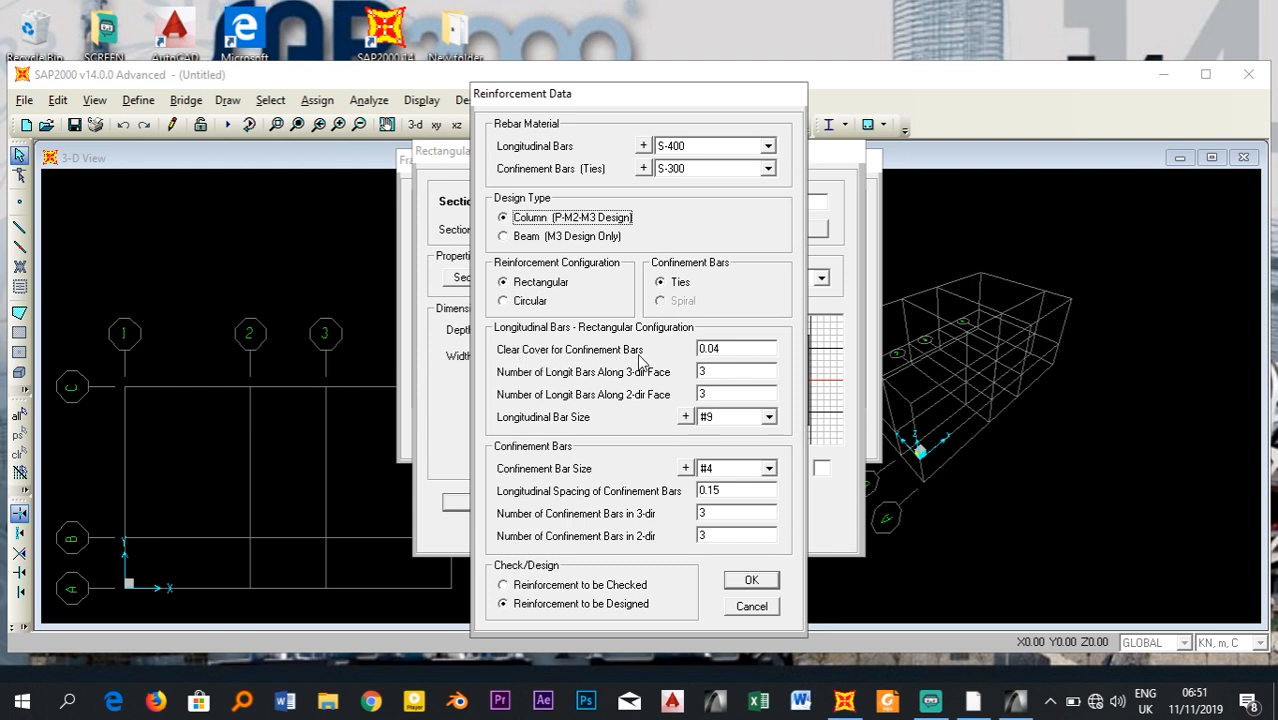
- Select the clear cover value, then switch to PowerPoint and examine the column axes diagram on slide 2
double_click(736, 349)
left_click(975, 703)
left_click(118, 318)
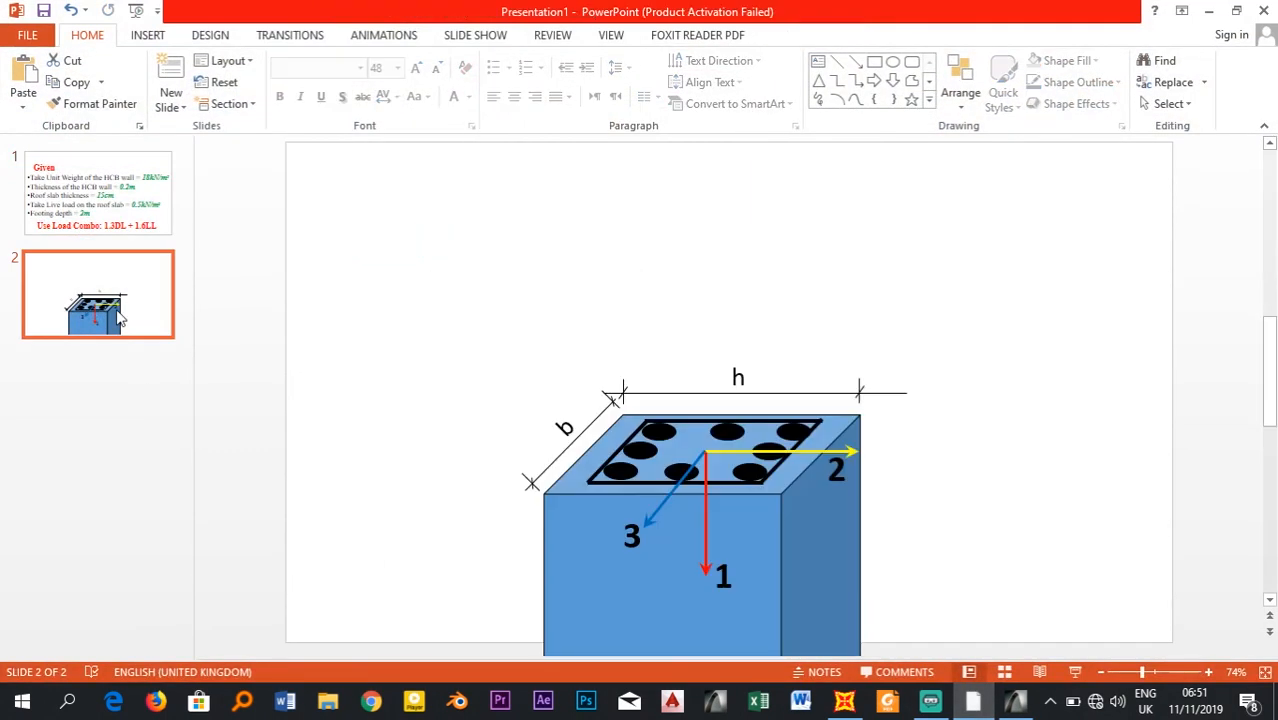
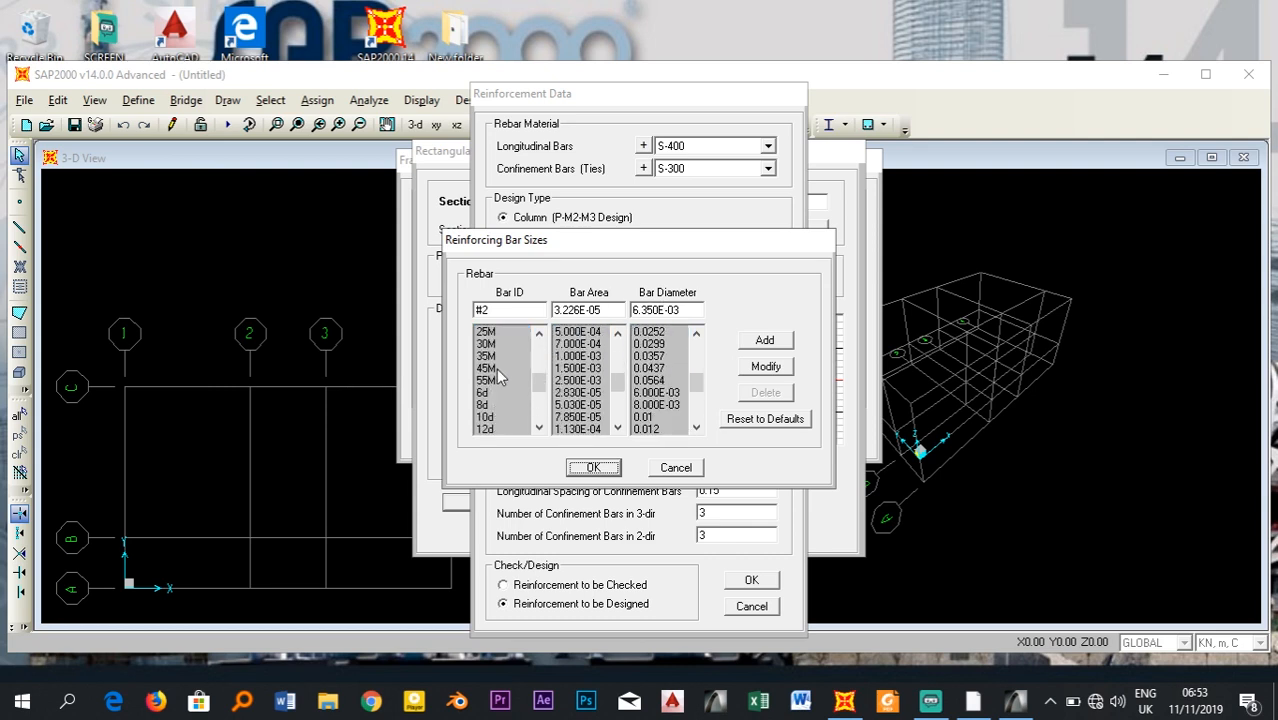
- Look up the 16d bar's area and diameter in the reinforcing bar sizes and close the list
scroll(496, 388, "down", 3)
left_click(485, 418)
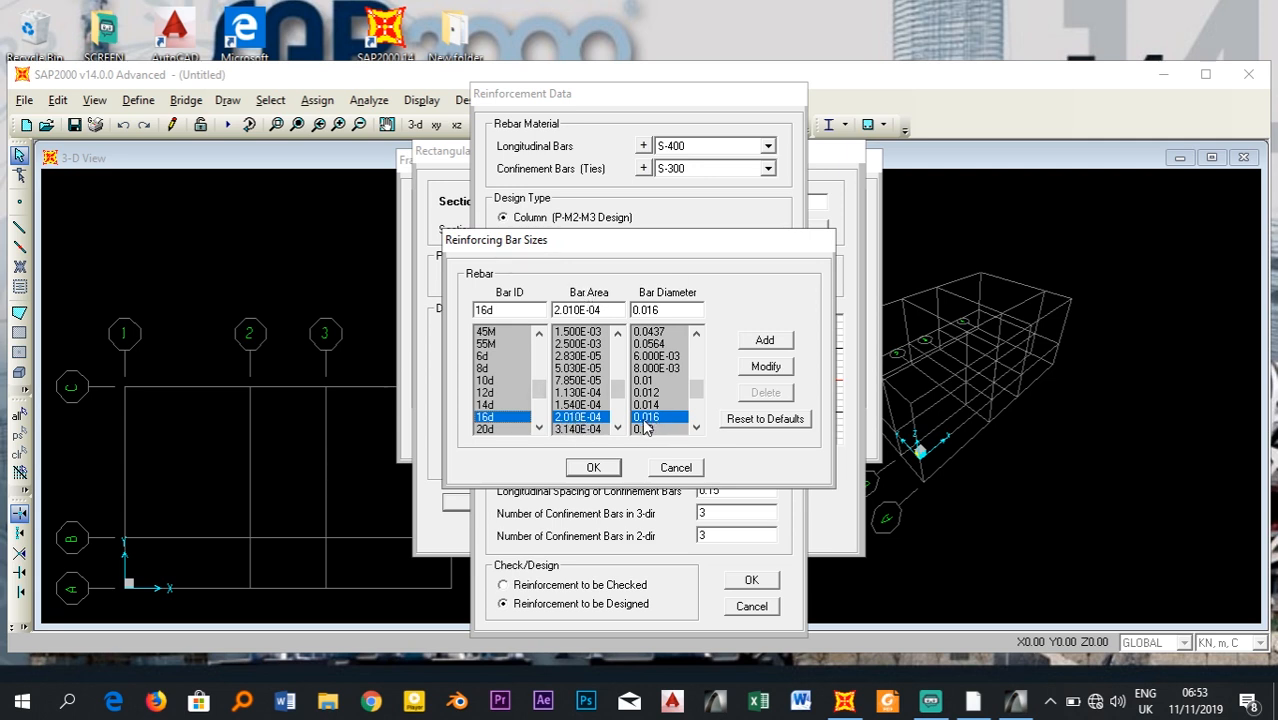
left_click(594, 468)
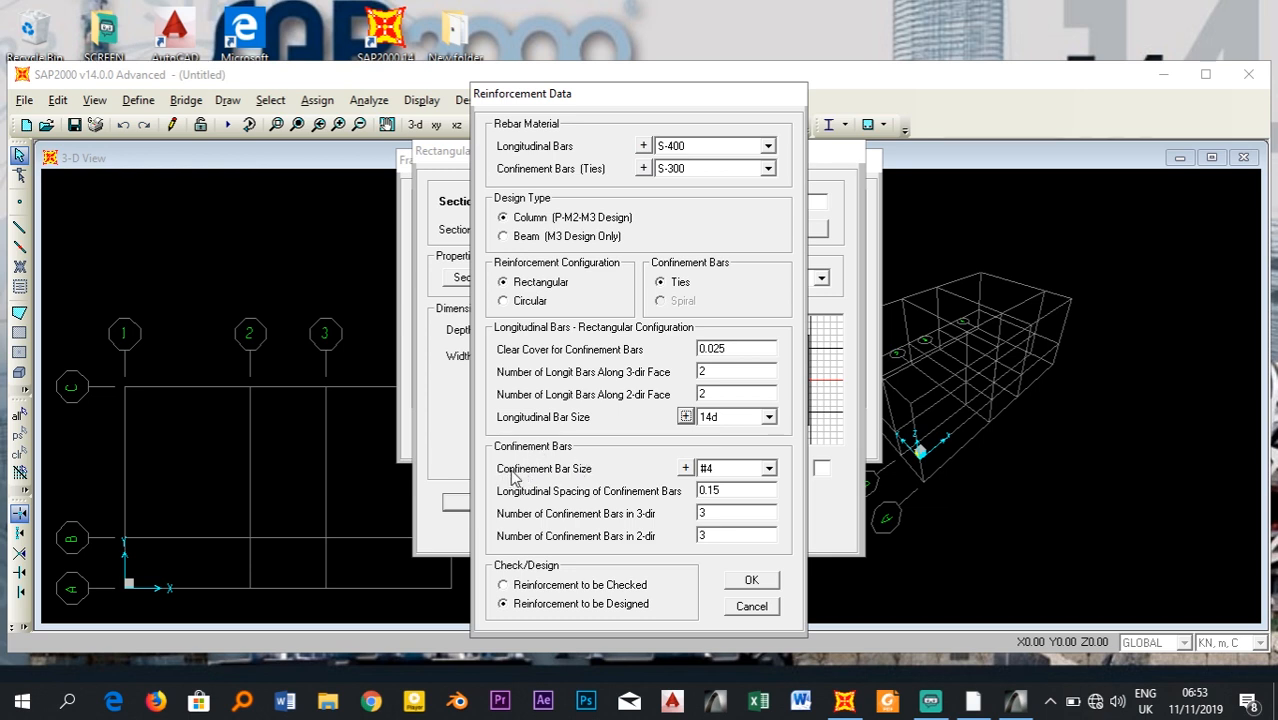
- Set the column's confinement bar size to 8d, keeping the longitudinal spacing of confinement bars at 0.15
left_click(735, 470)
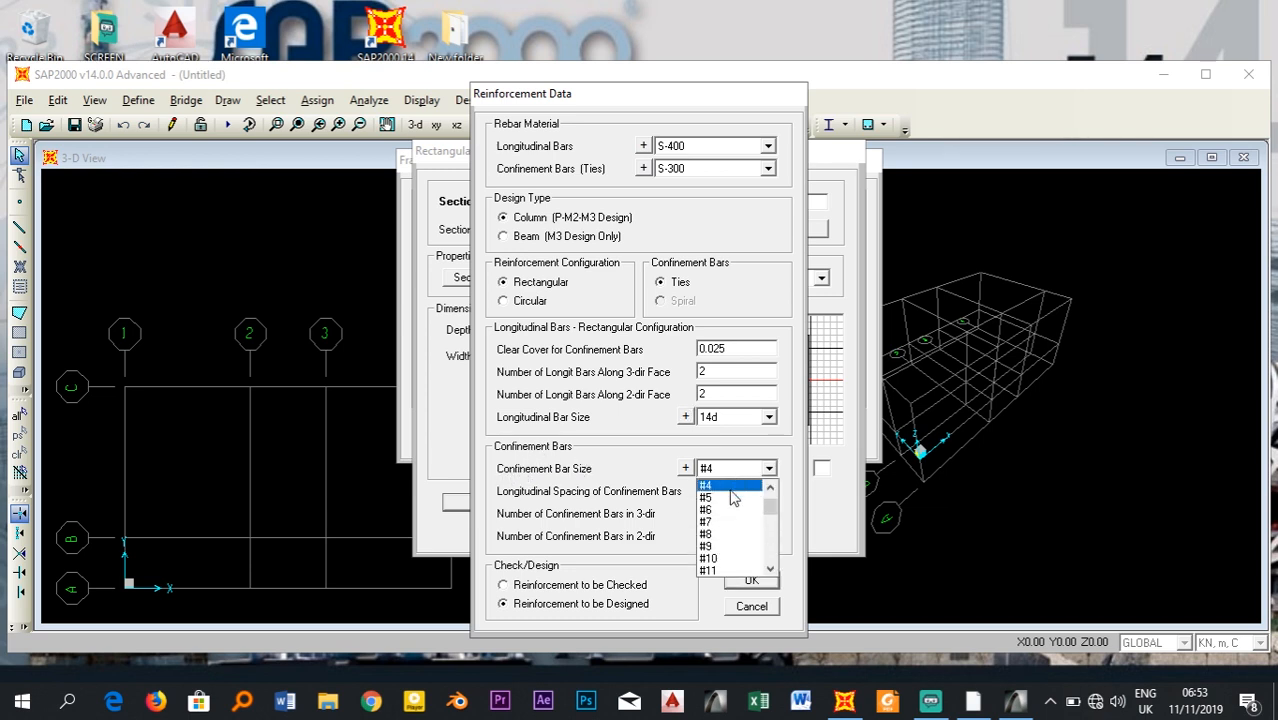
scroll(725, 525, "down", 1)
scroll(725, 525, "down", 5)
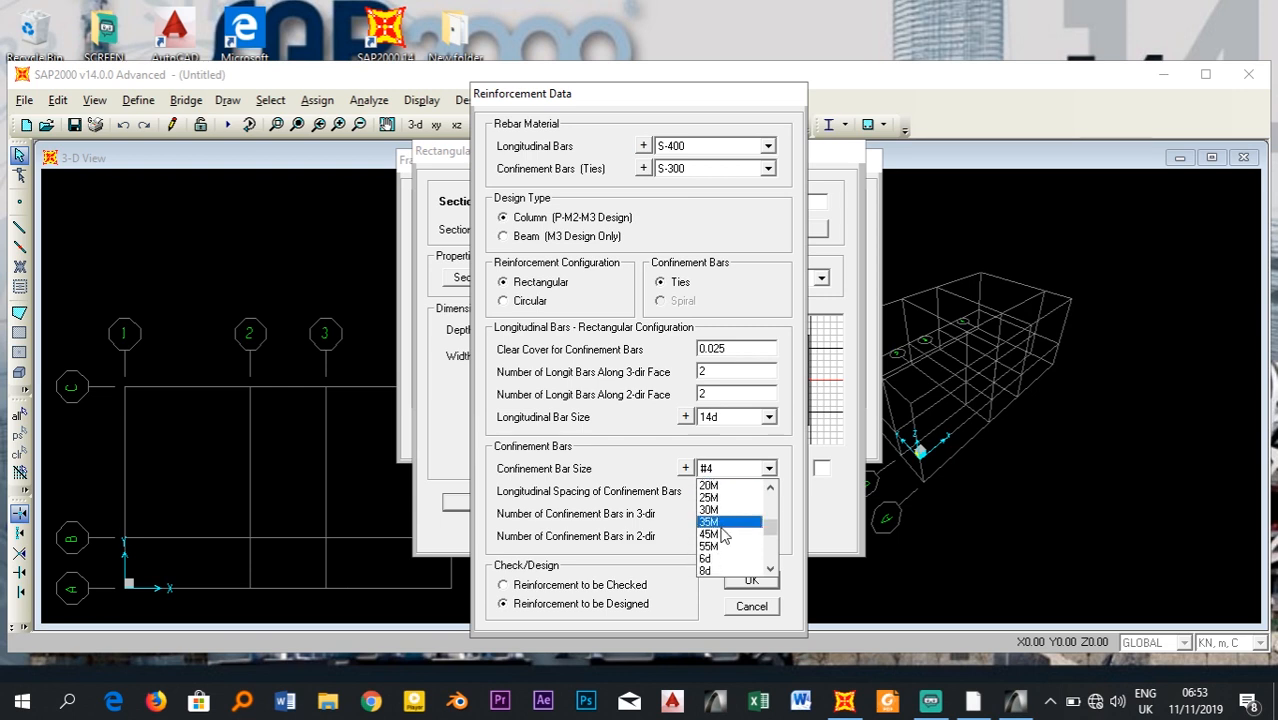
left_click(712, 535)
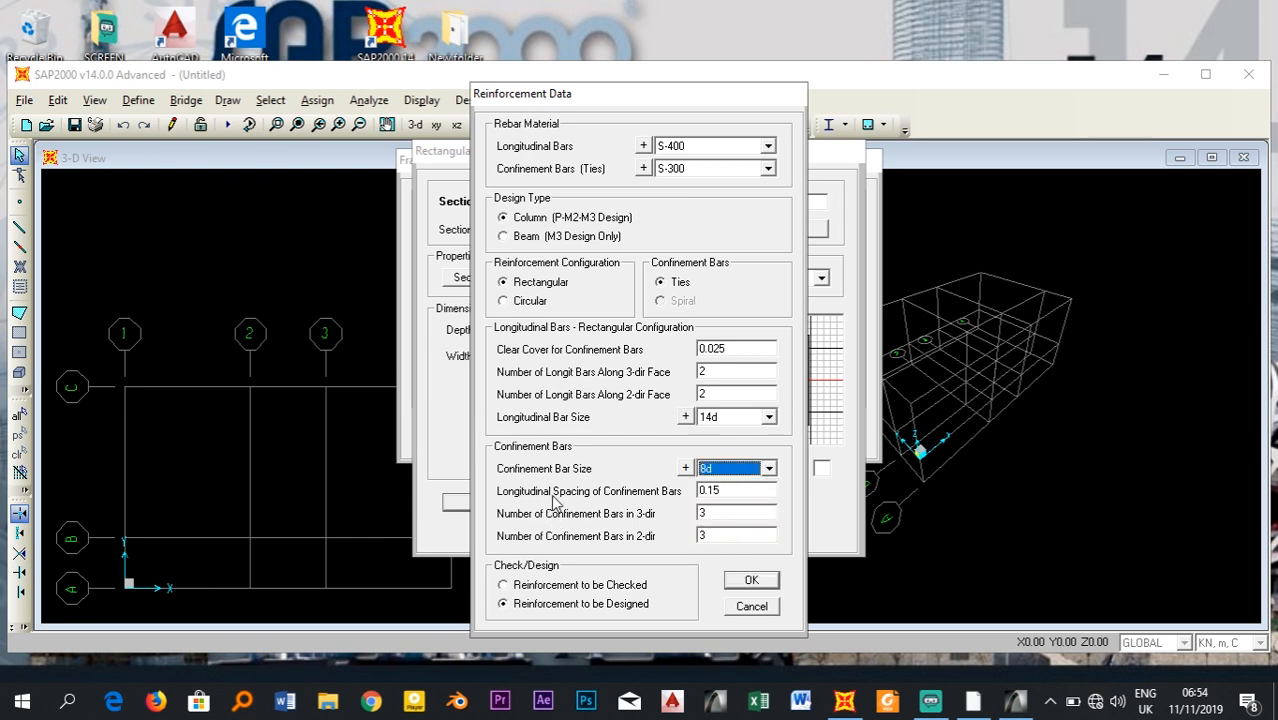
left_click(734, 494)
left_click(734, 495)
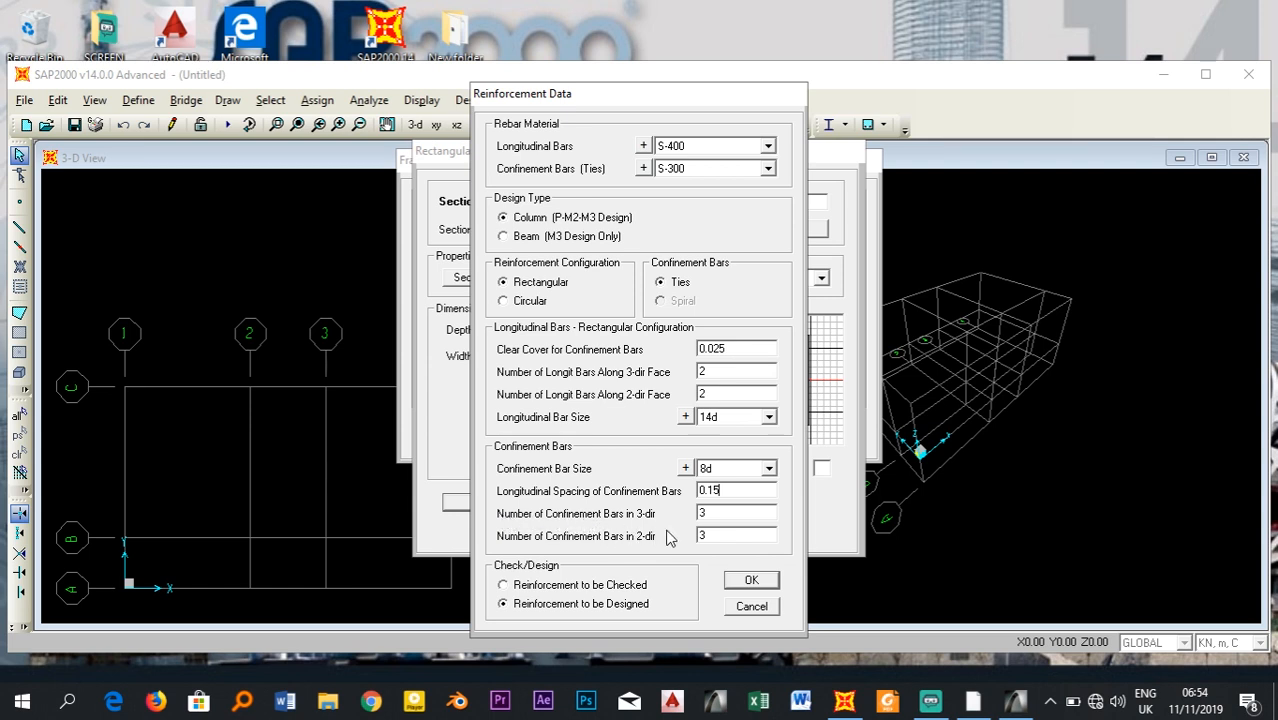
- Set the number of confinement bars in the 3-direction to 2 and accept the column's reinforcement data
double_click(717, 515)
type("2")
double_click(727, 512)
left_click(719, 535)
left_click(722, 515)
left_click(721, 512)
left_click(752, 582)
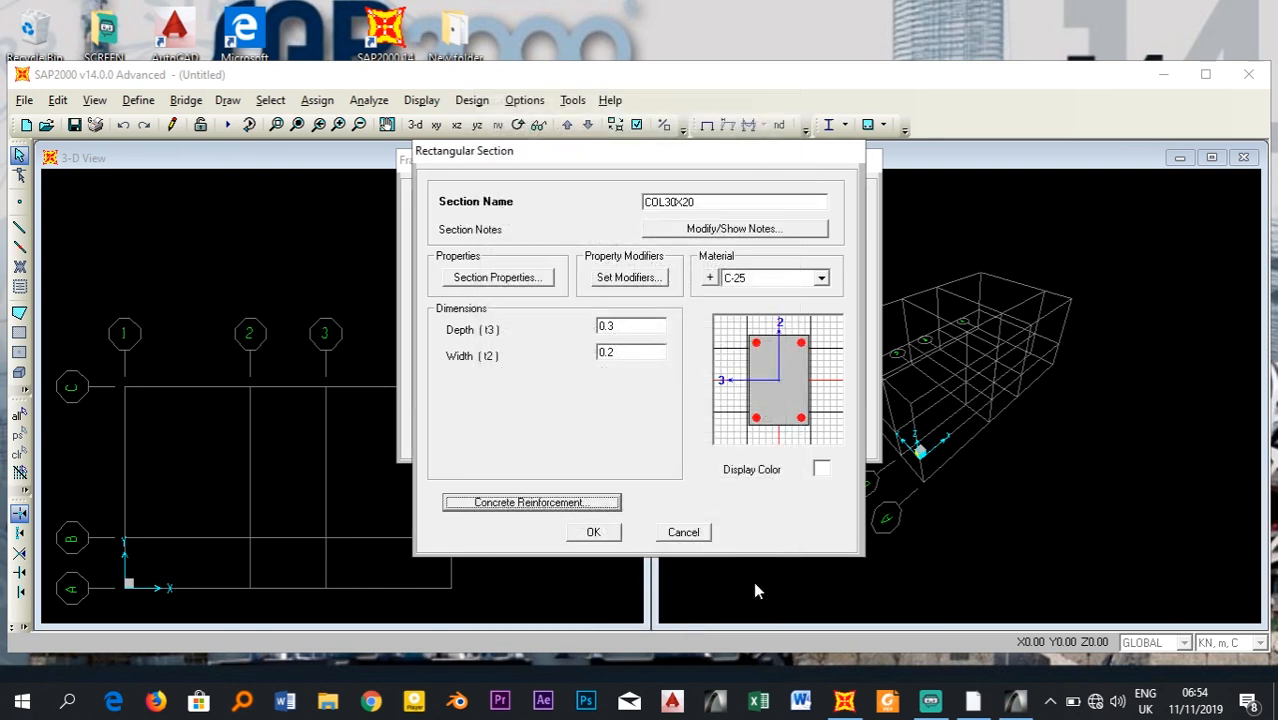
- Give the COL30X20 section a cyan display color and accept the section definition
left_click(821, 470)
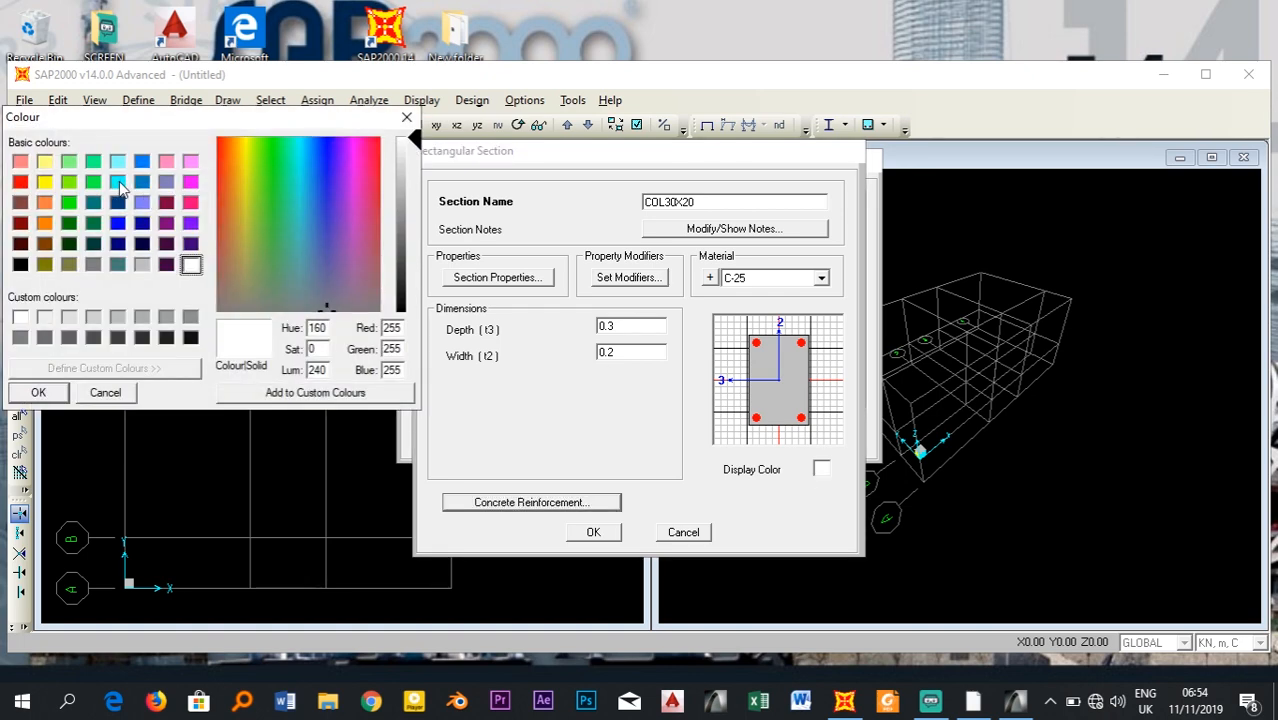
left_click(118, 182)
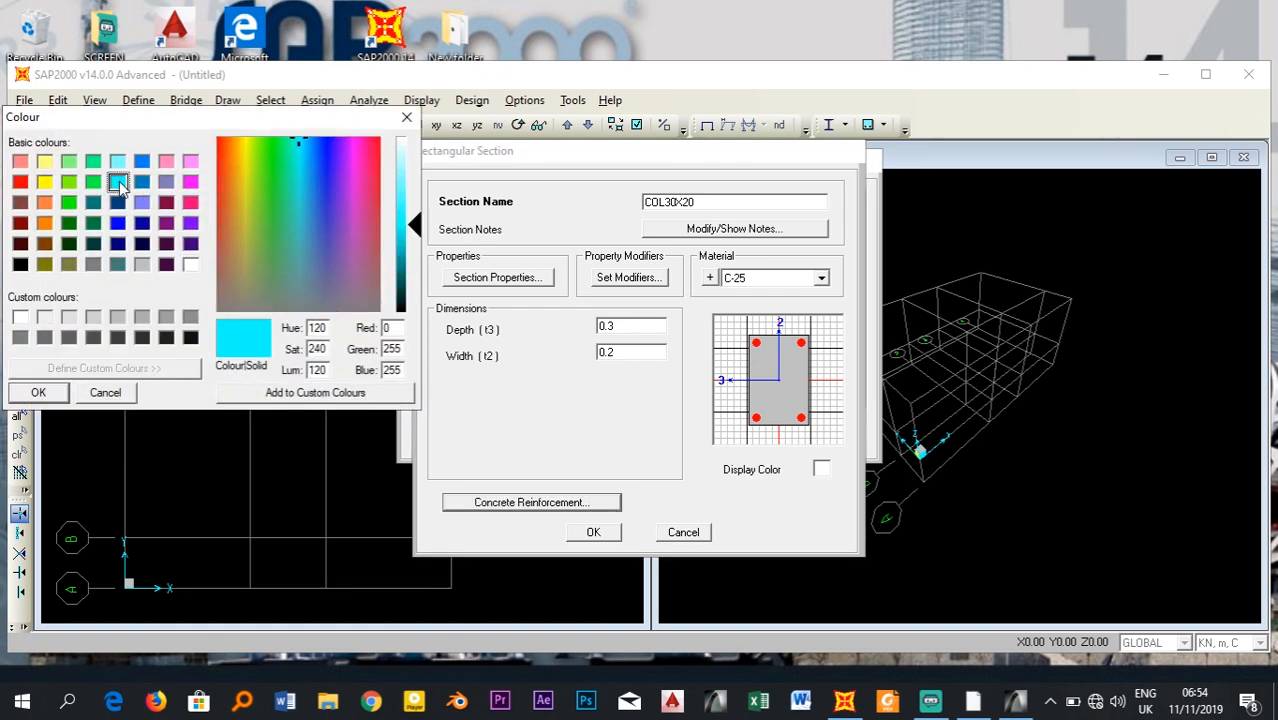
left_click(38, 393)
left_click(597, 534)
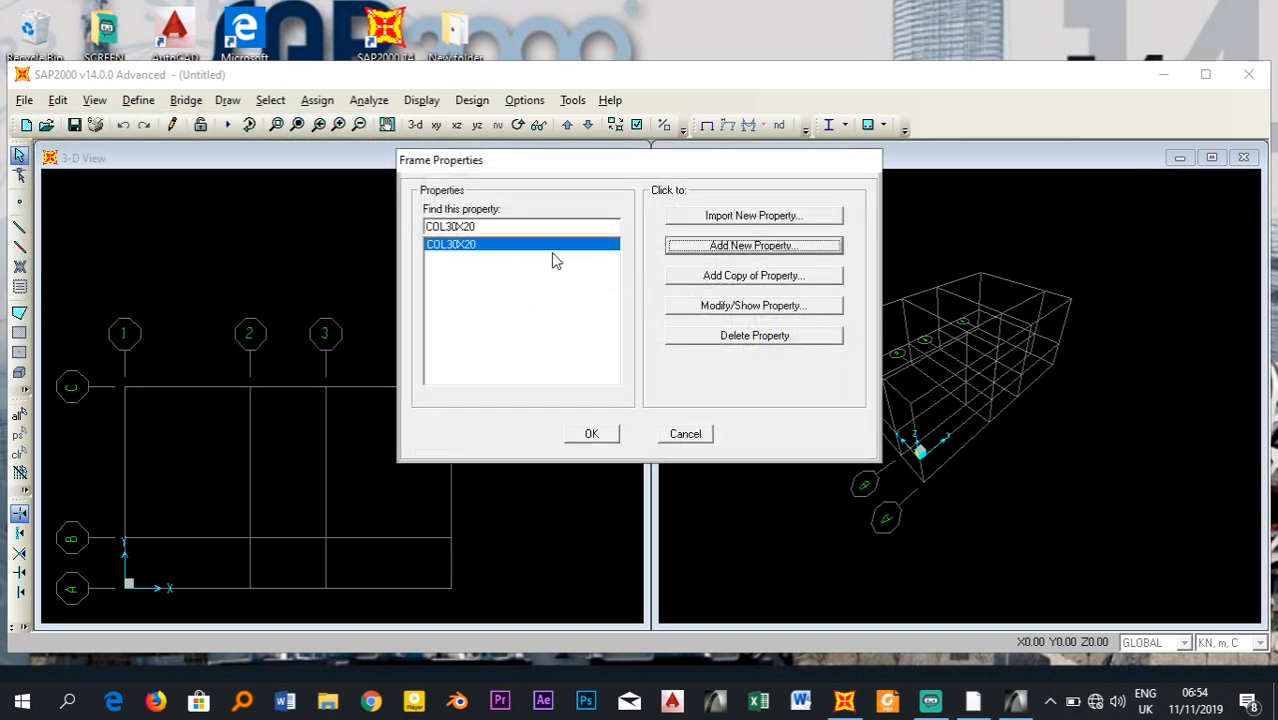
- Add a new rectangular concrete frame section named GB35X20
left_click(740, 247)
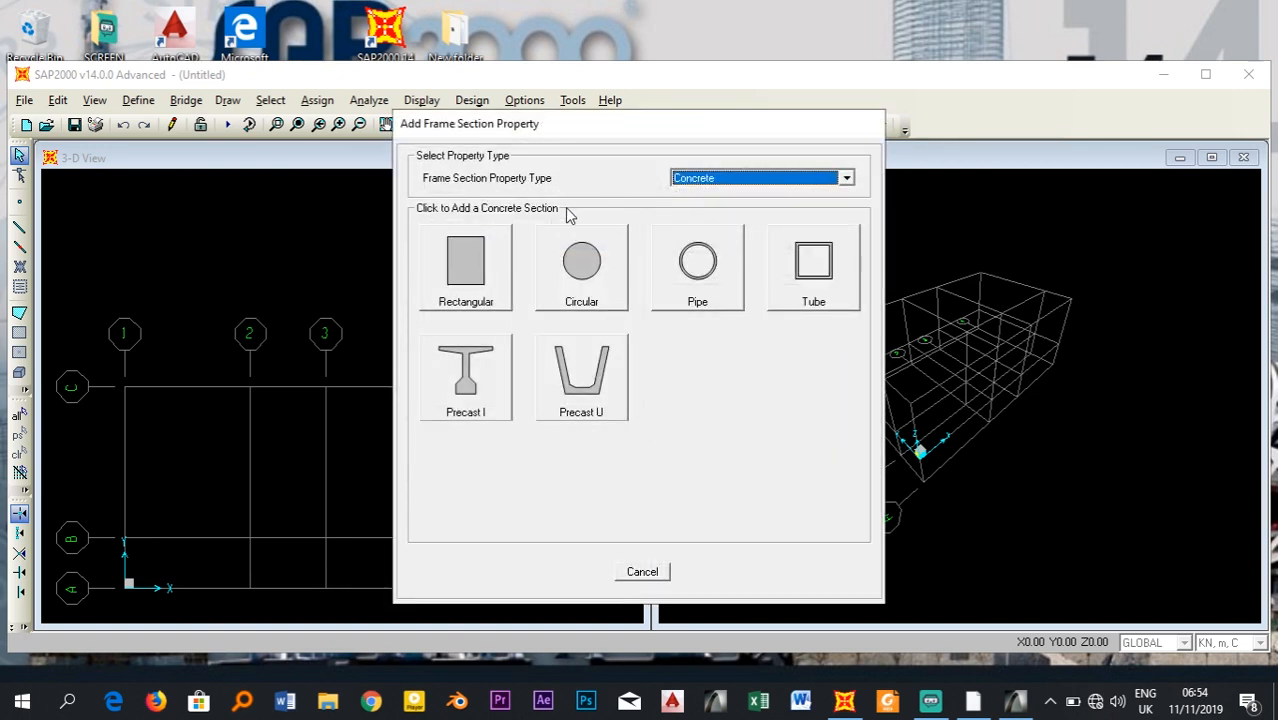
left_click(450, 260)
left_click_drag(700, 207, 560, 207)
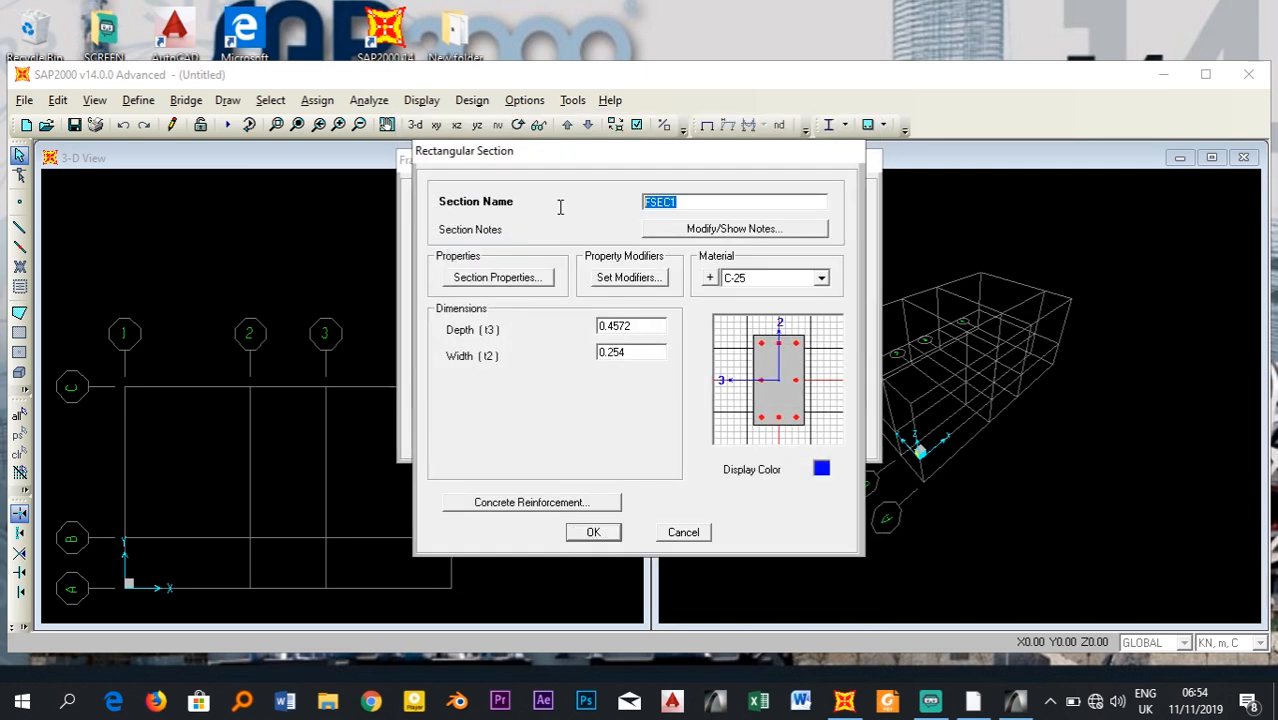
type("GB30")
key("BackSpace")
type("5X20")
- Set the GB35X20 section's depth (t3) to 0.35 and its width (t2) to 0.2
double_click(645, 330)
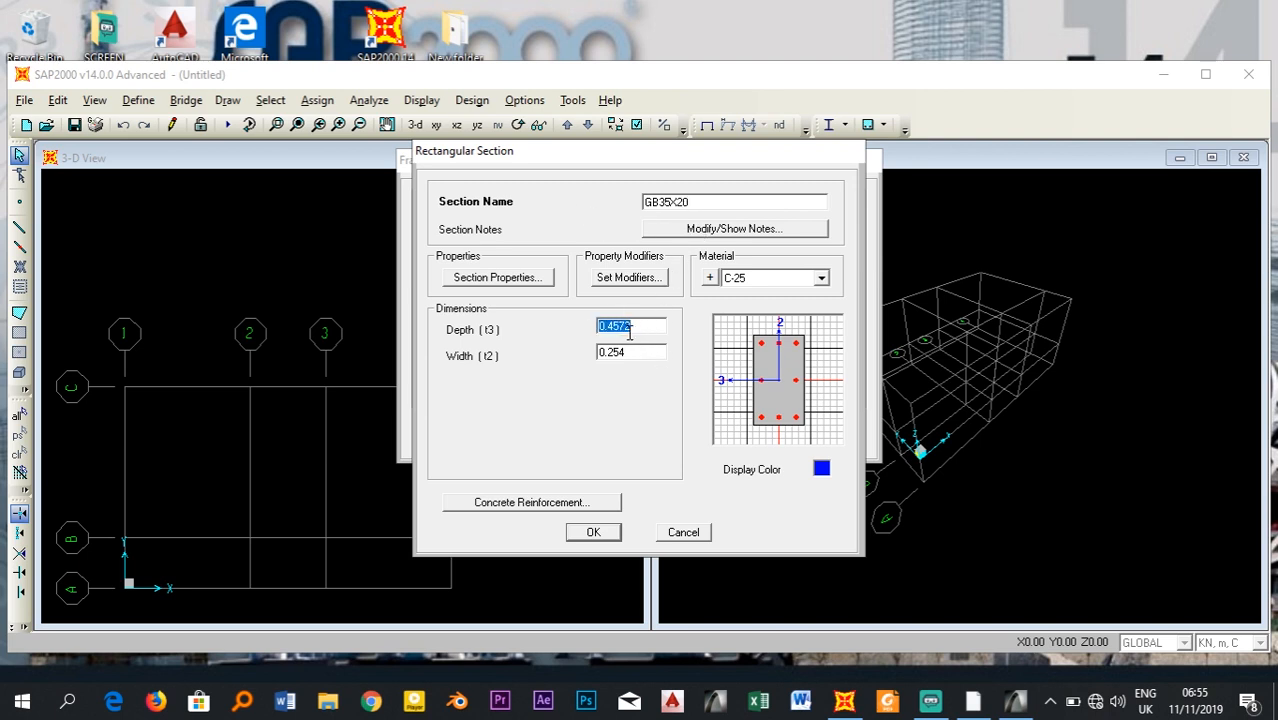
type("0.3")
double_click(637, 352)
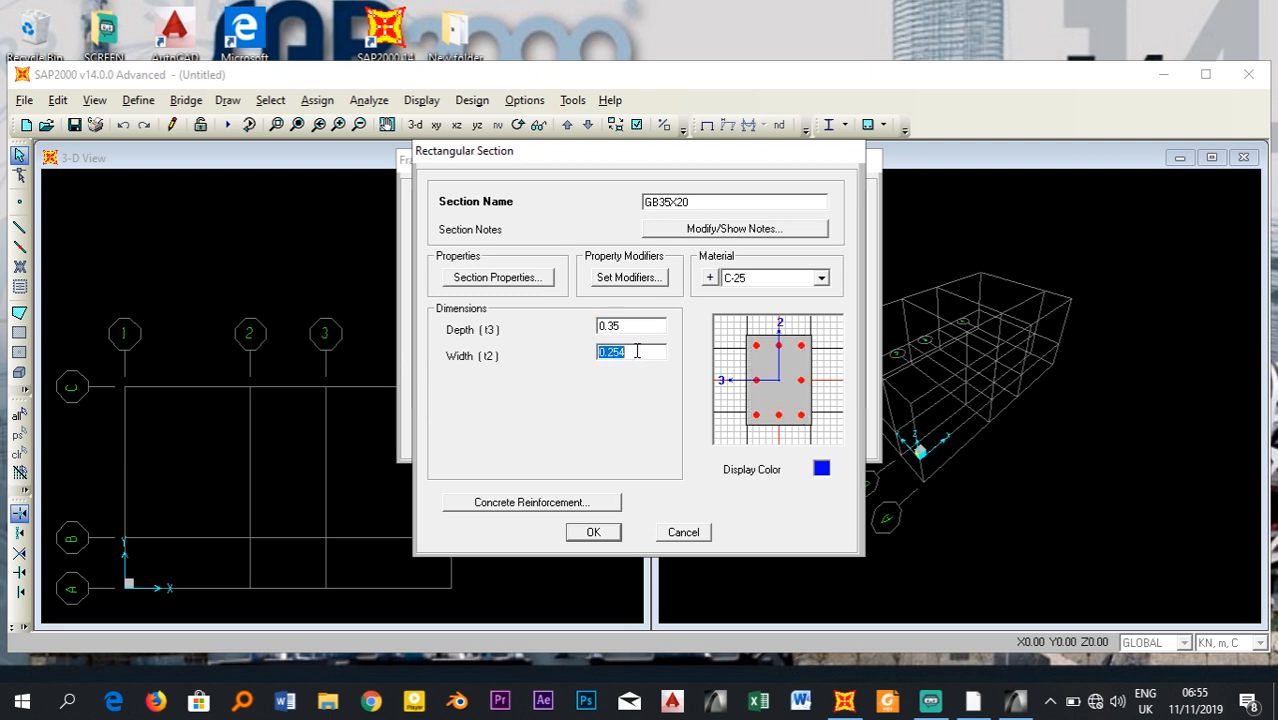
type("0")
left_click(652, 329)
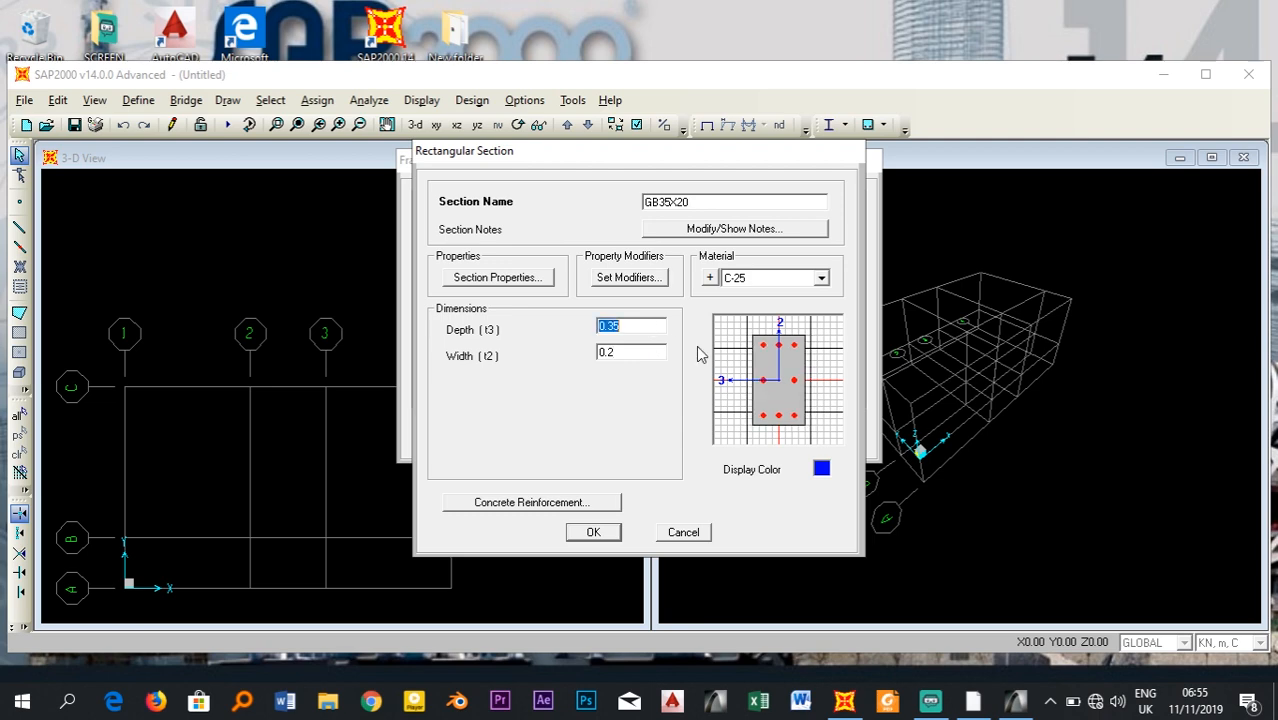
- In GB35X20's reinforcement data, choose the Beam design type and set the top and bottom concrete cover to 0.043
left_click(549, 505)
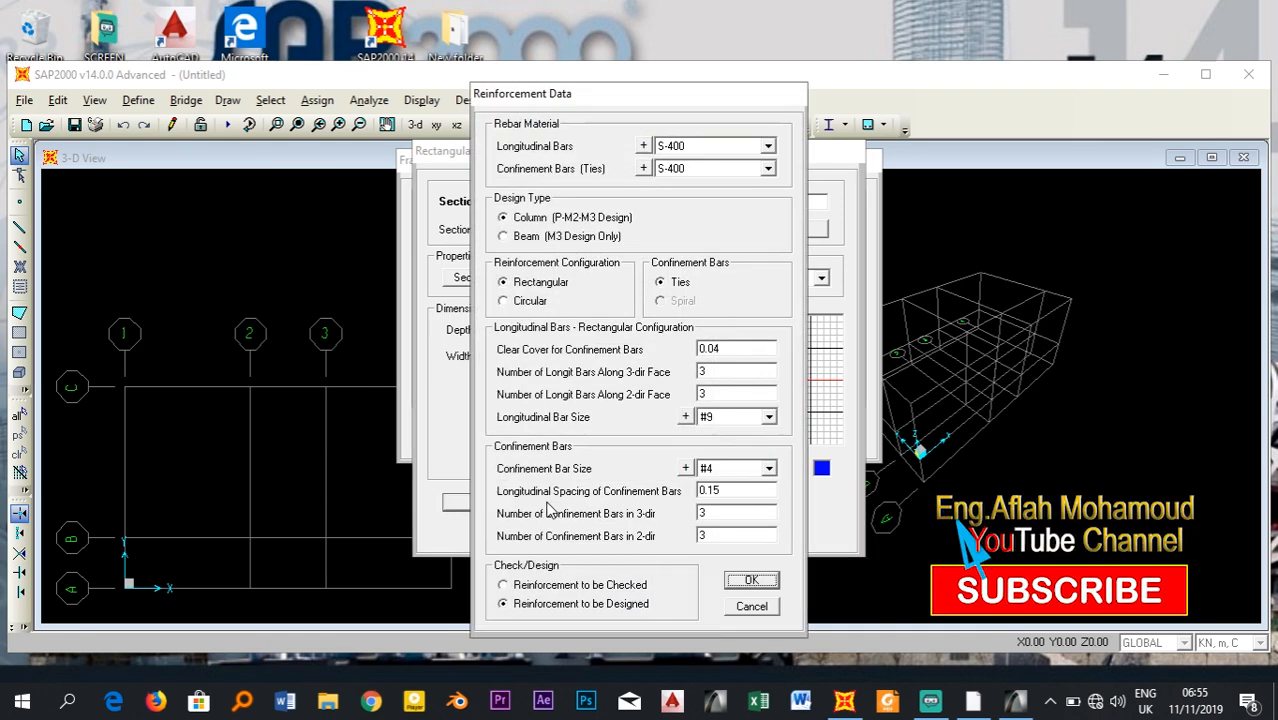
left_click(522, 238)
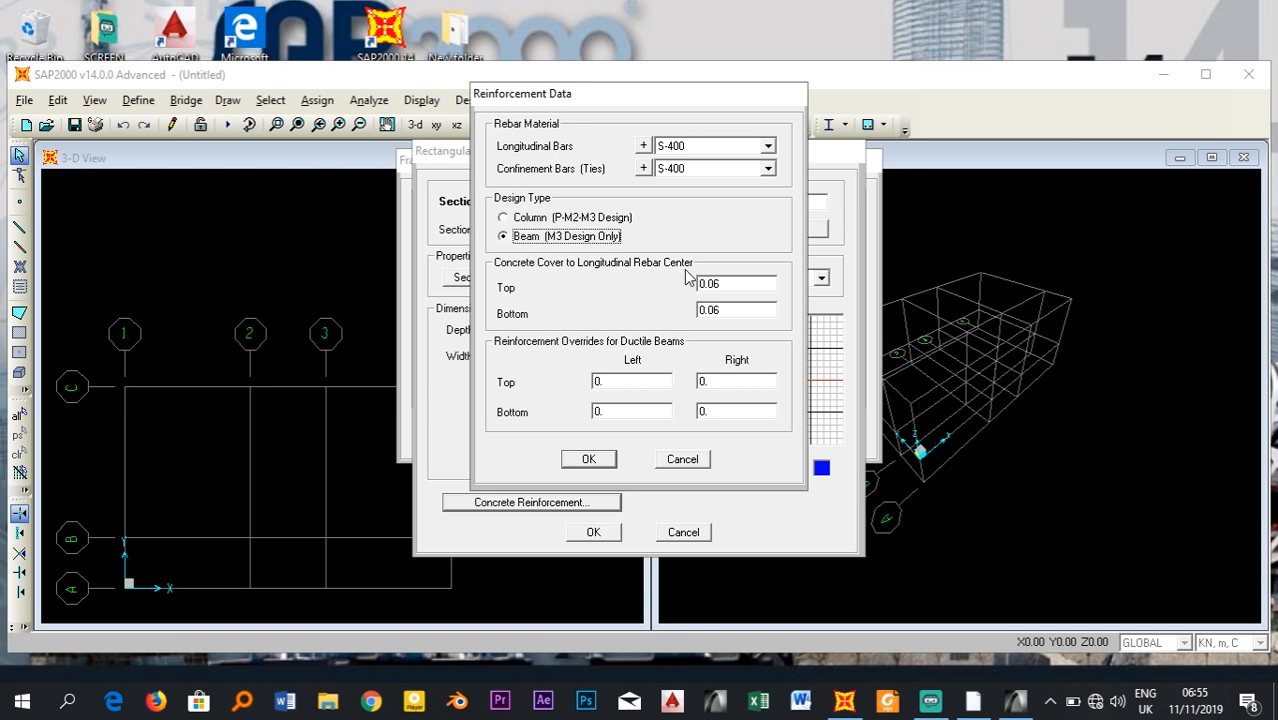
double_click(726, 283)
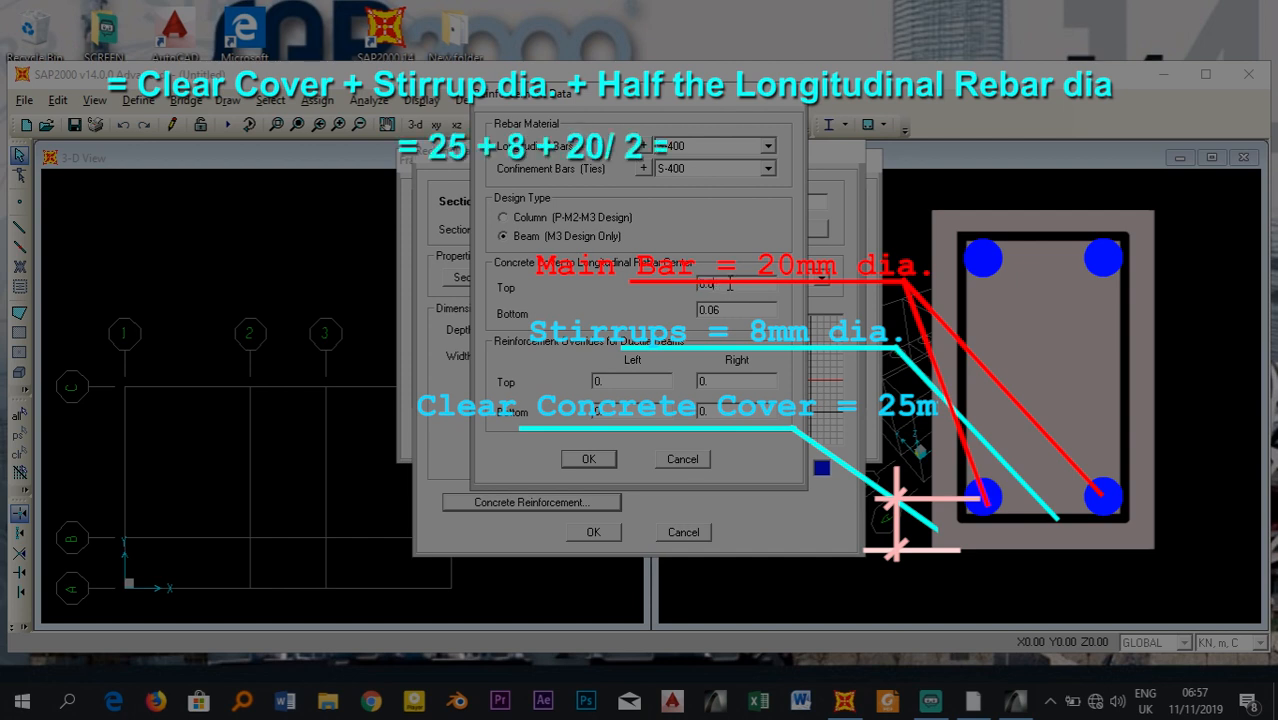
key("BackSpace")
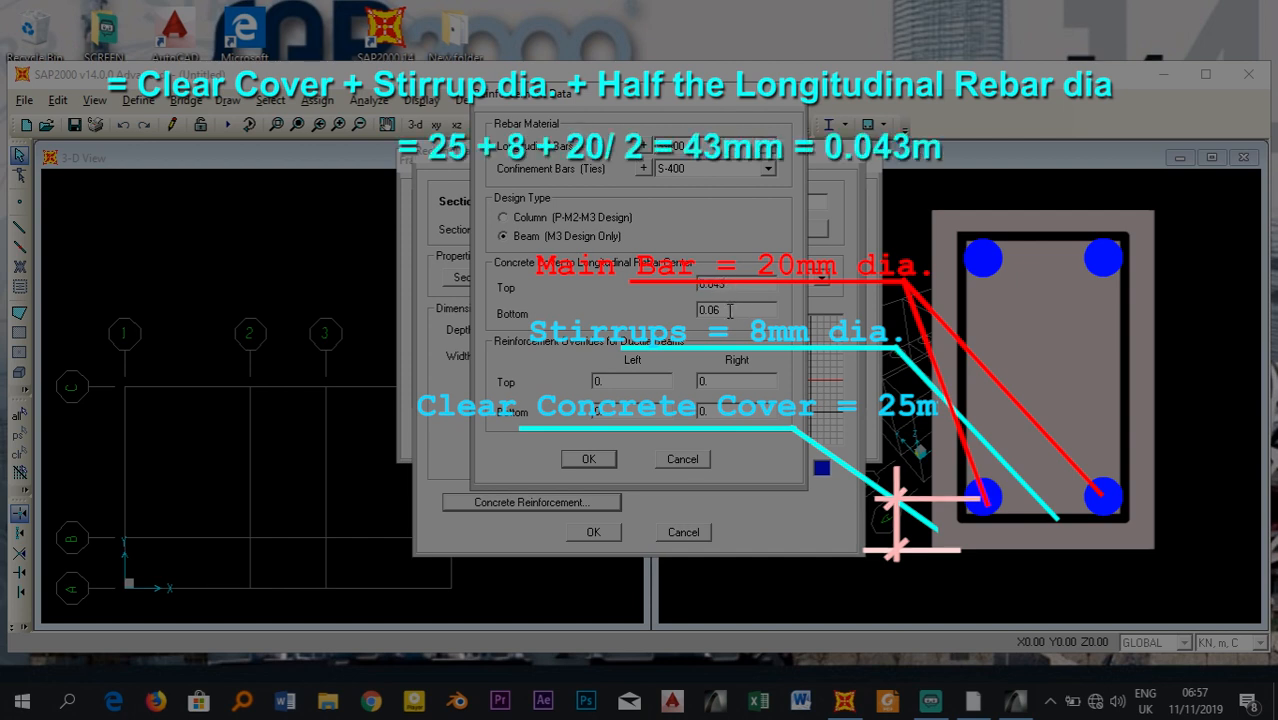
type("43")
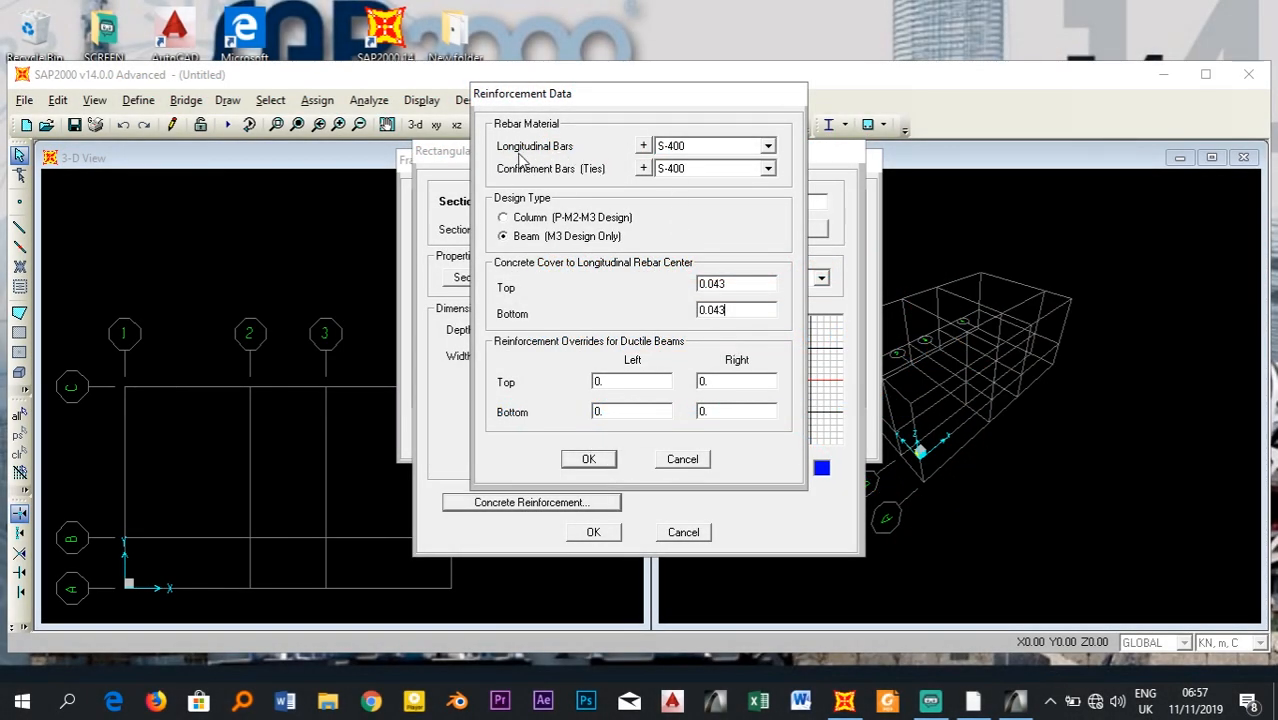
- Set GB35X20's confinement bar (ties) material to S-300 and accept the reinforcement data
left_click(700, 170)
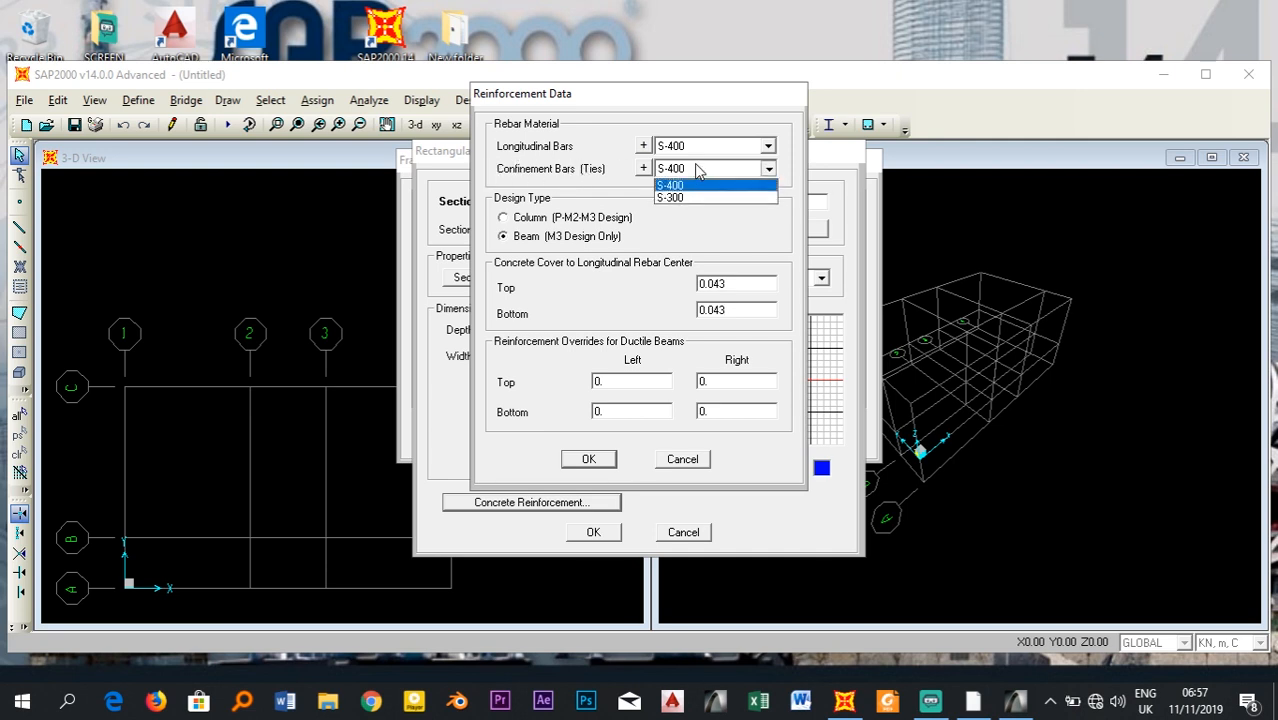
left_click(688, 194)
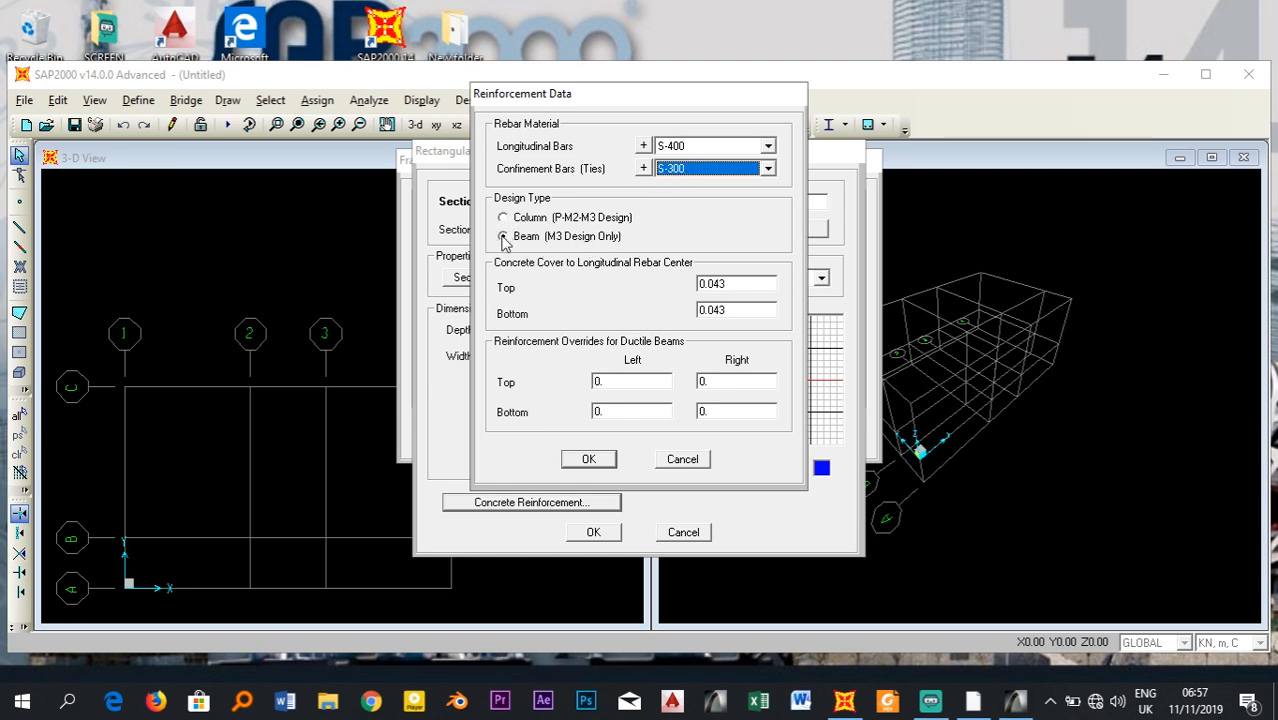
left_click(589, 459)
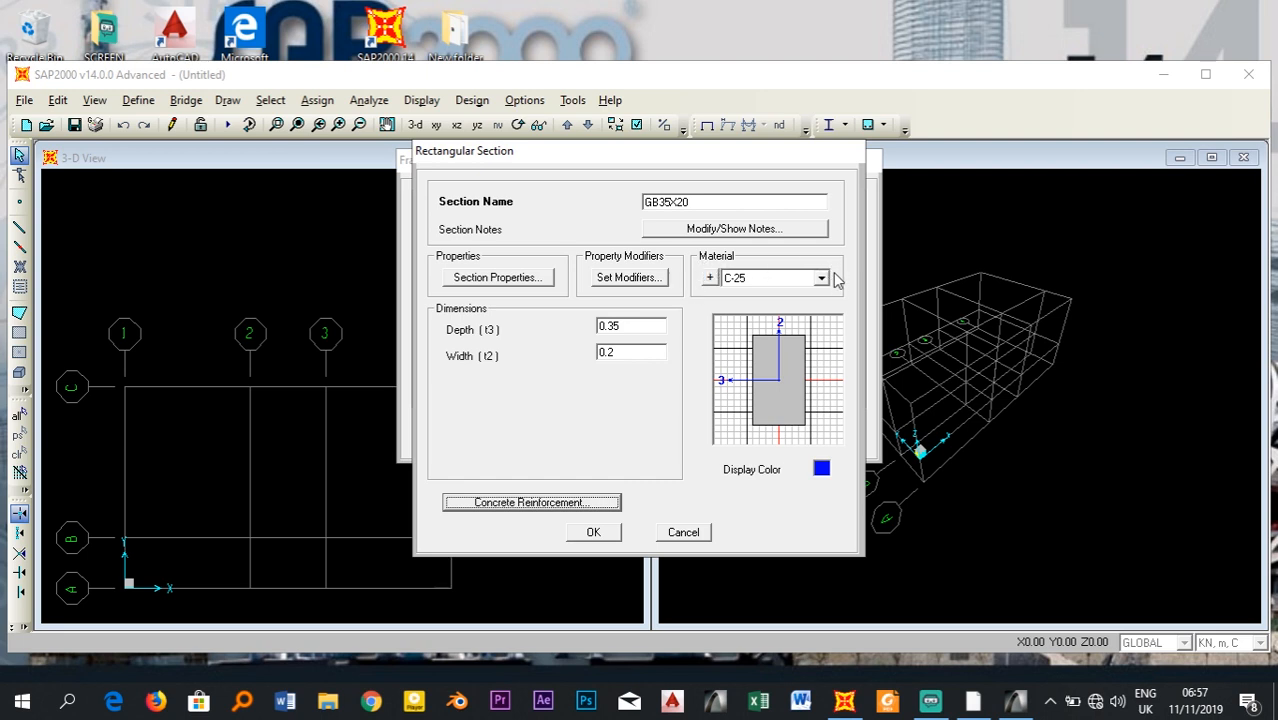
- Keep C-25 as the material of the GB35X20 section and accept the rectangular section
left_click(752, 284)
left_click(750, 284)
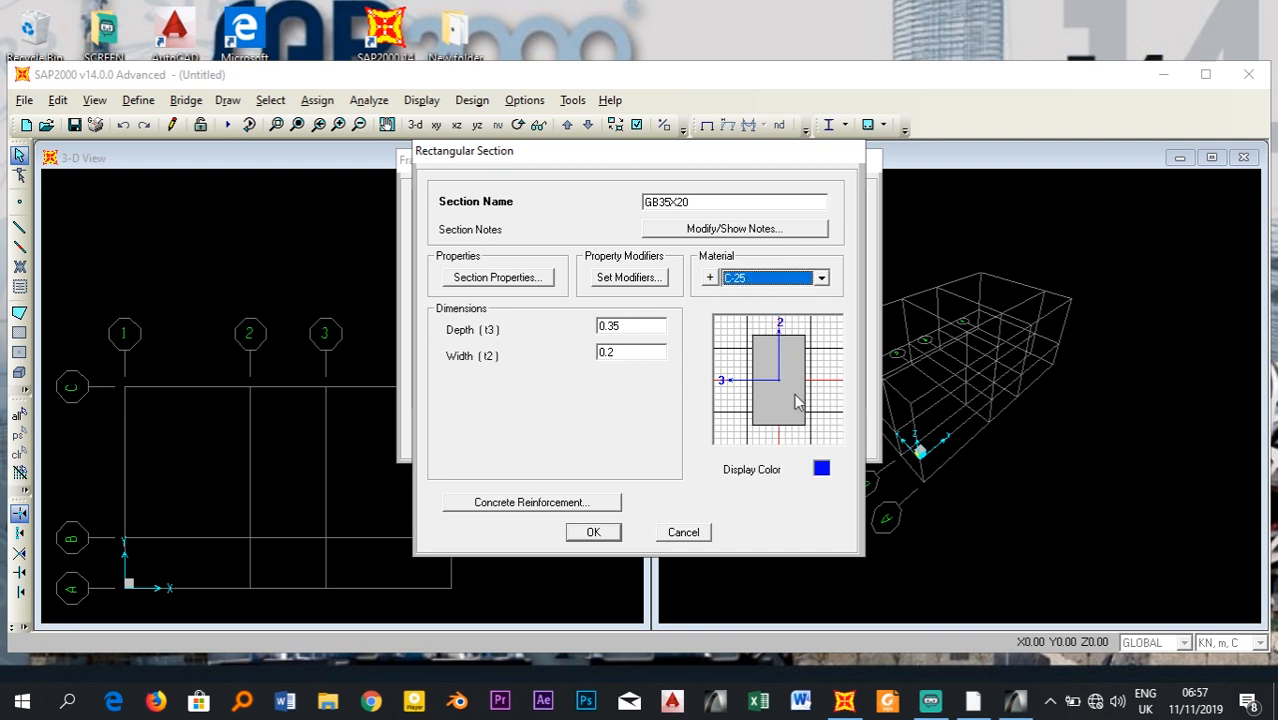
left_click(596, 536)
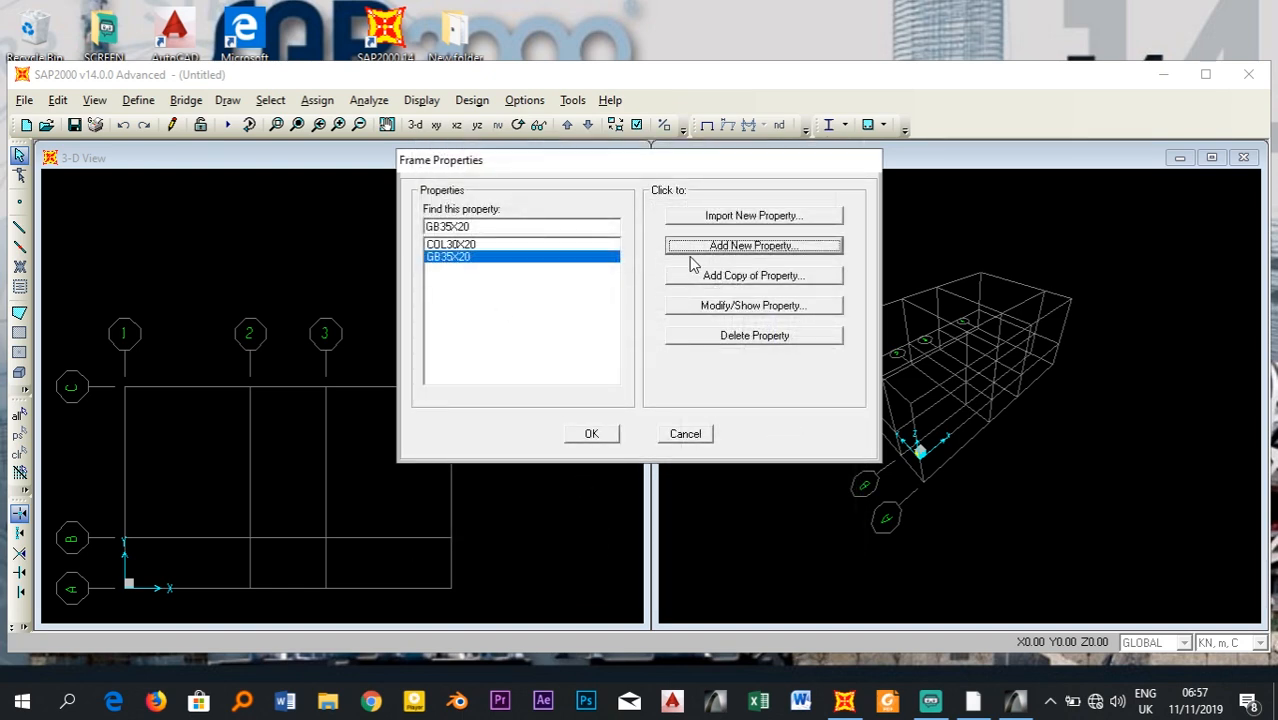
- Create a copy of the GB35X20 section named TTB35X20 with the same dimensions and accept the frame properties
left_click(748, 282)
left_click_drag(700, 204, 652, 204)
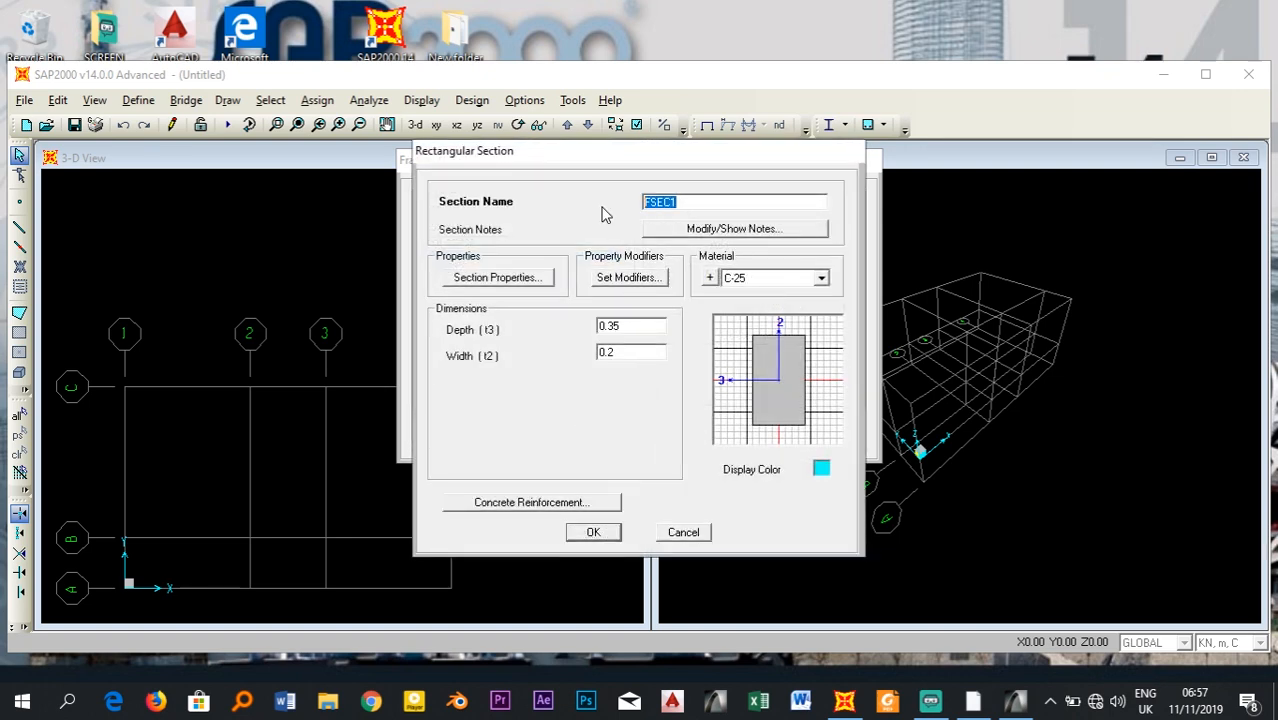
type("TTB35X20")
left_click(650, 326)
left_click(642, 352)
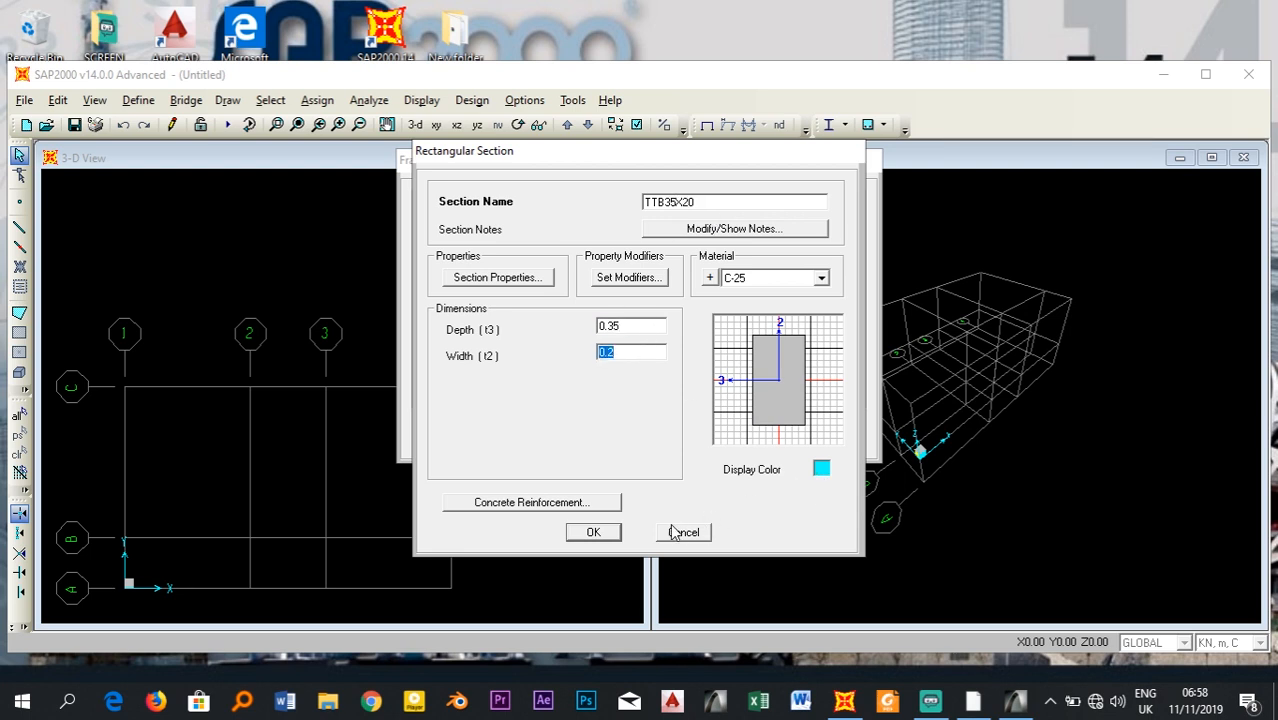
left_click(593, 531)
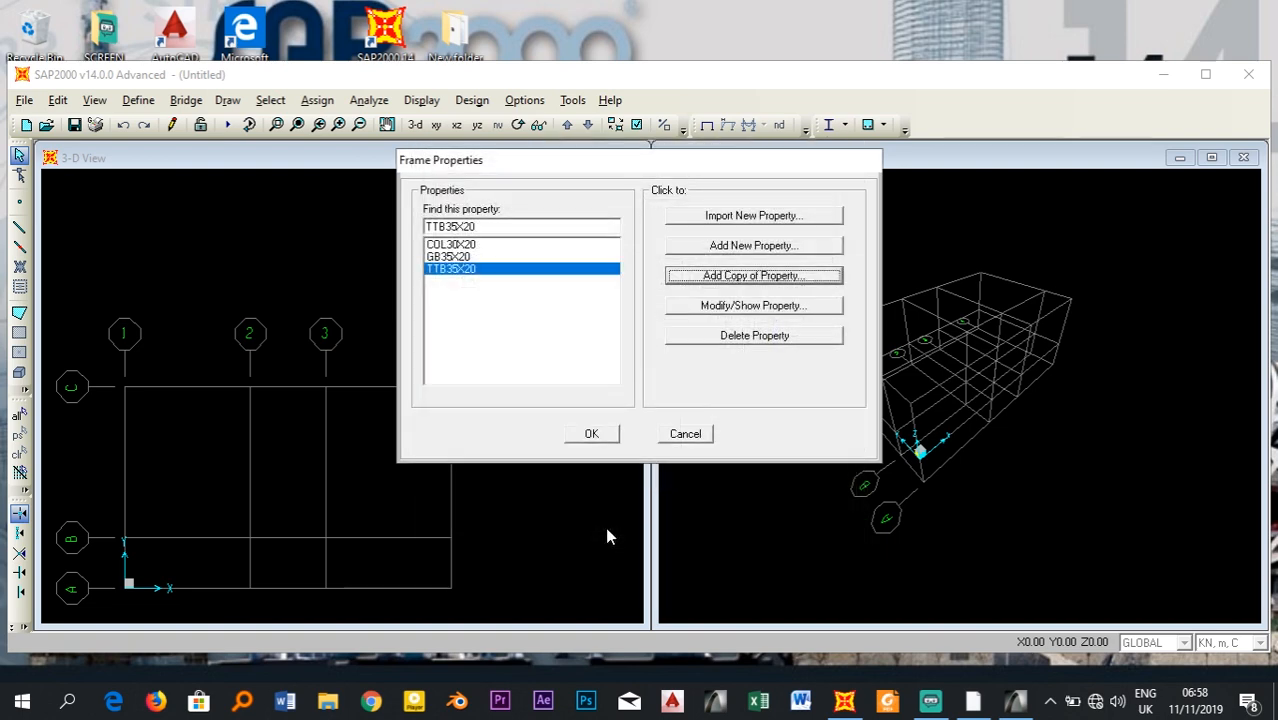
left_click(449, 246)
left_click(450, 269)
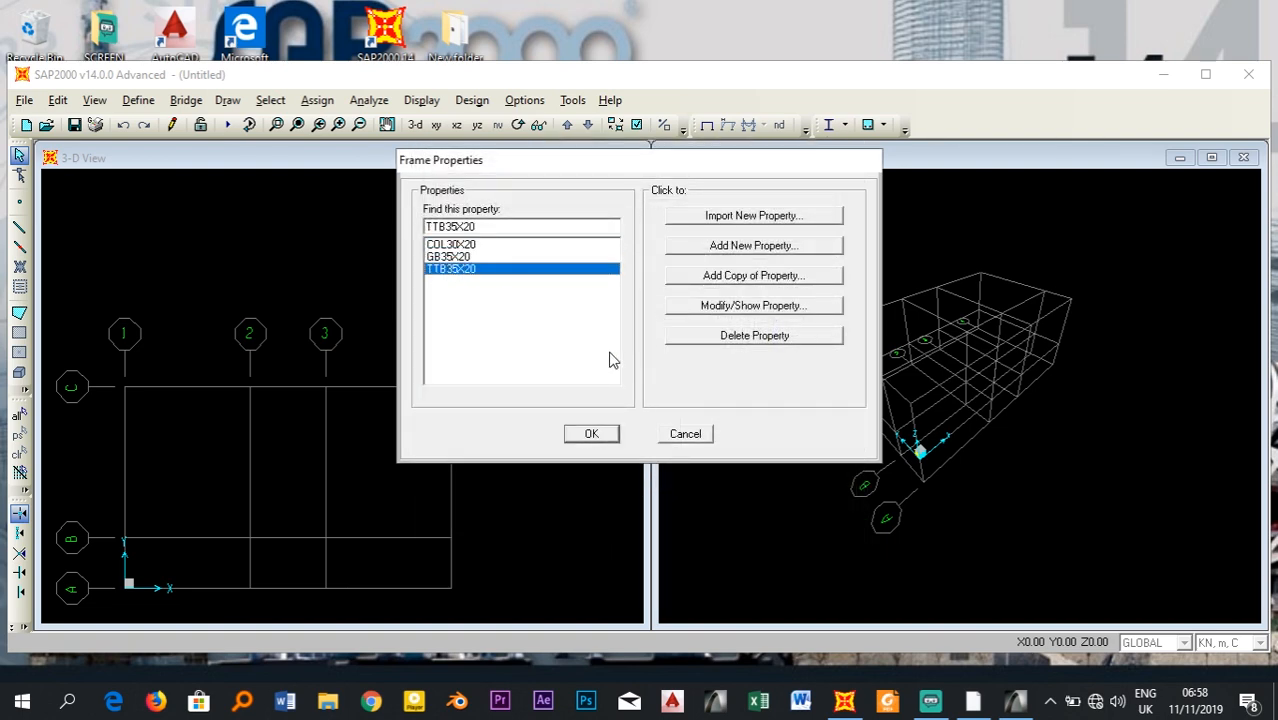
left_click(592, 433)
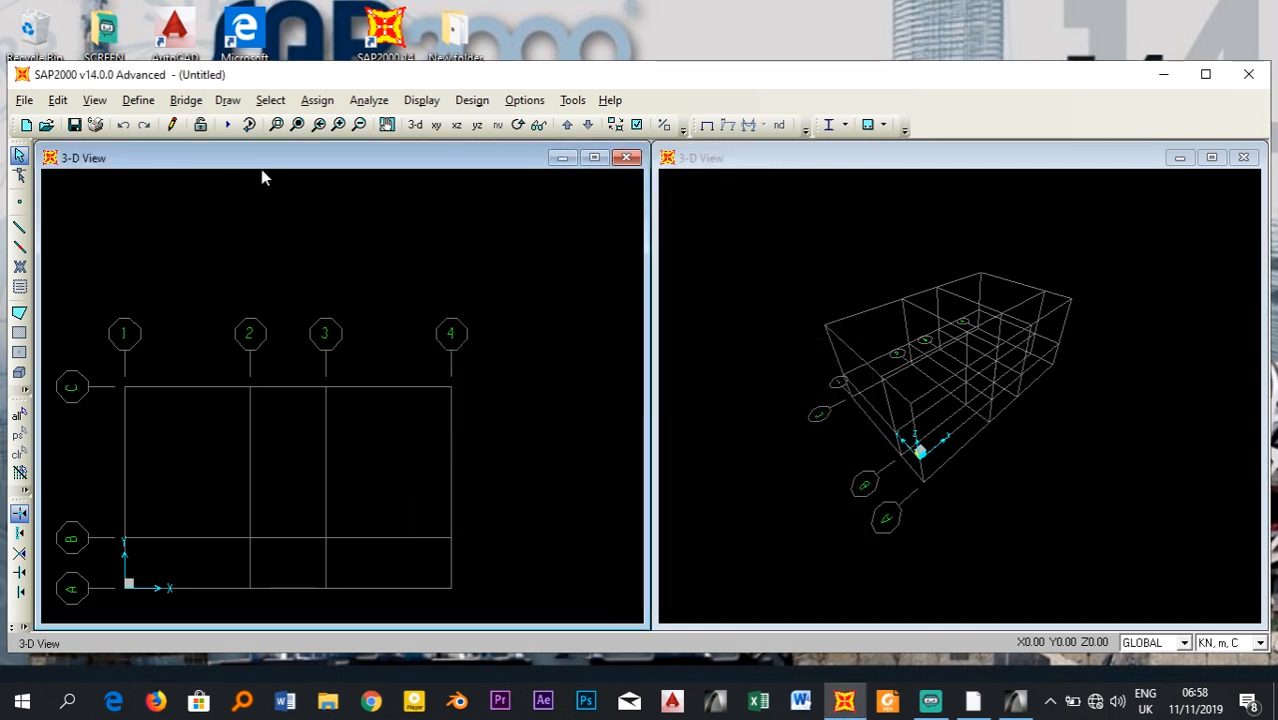
- Add a new area section of type Shell and name it SLAB
left_click(146, 104)
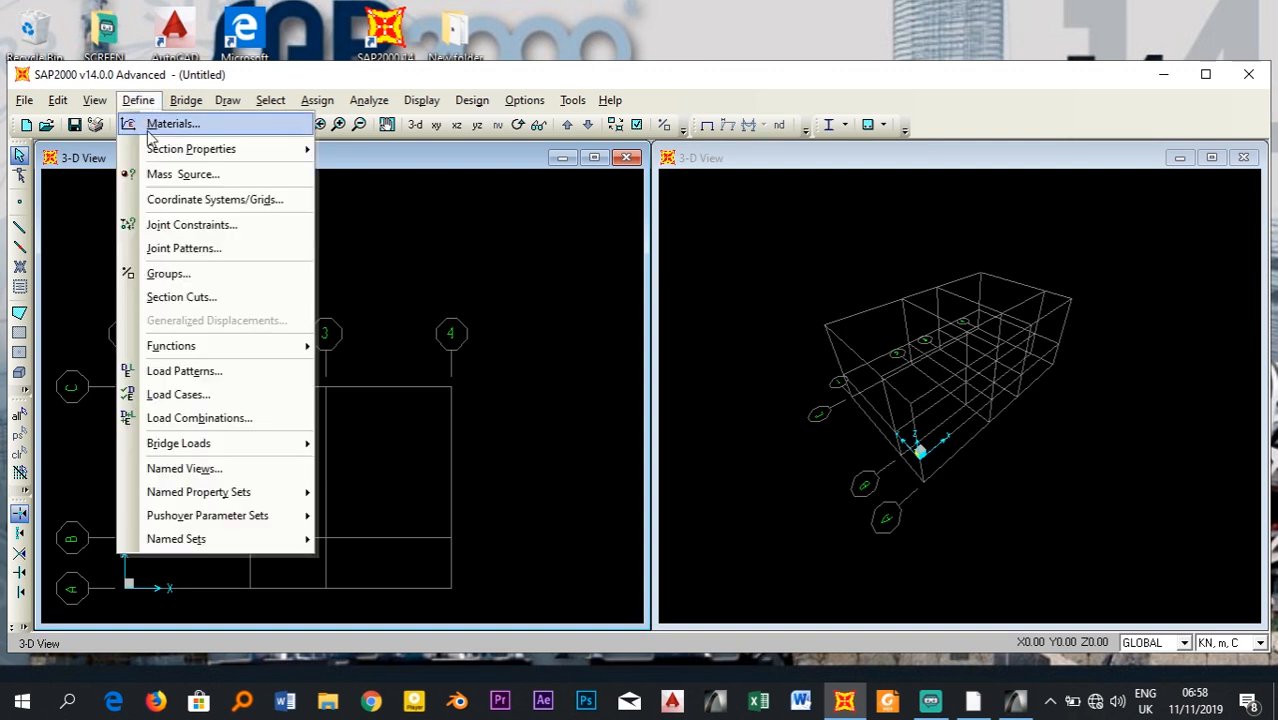
mouse_move(150, 156)
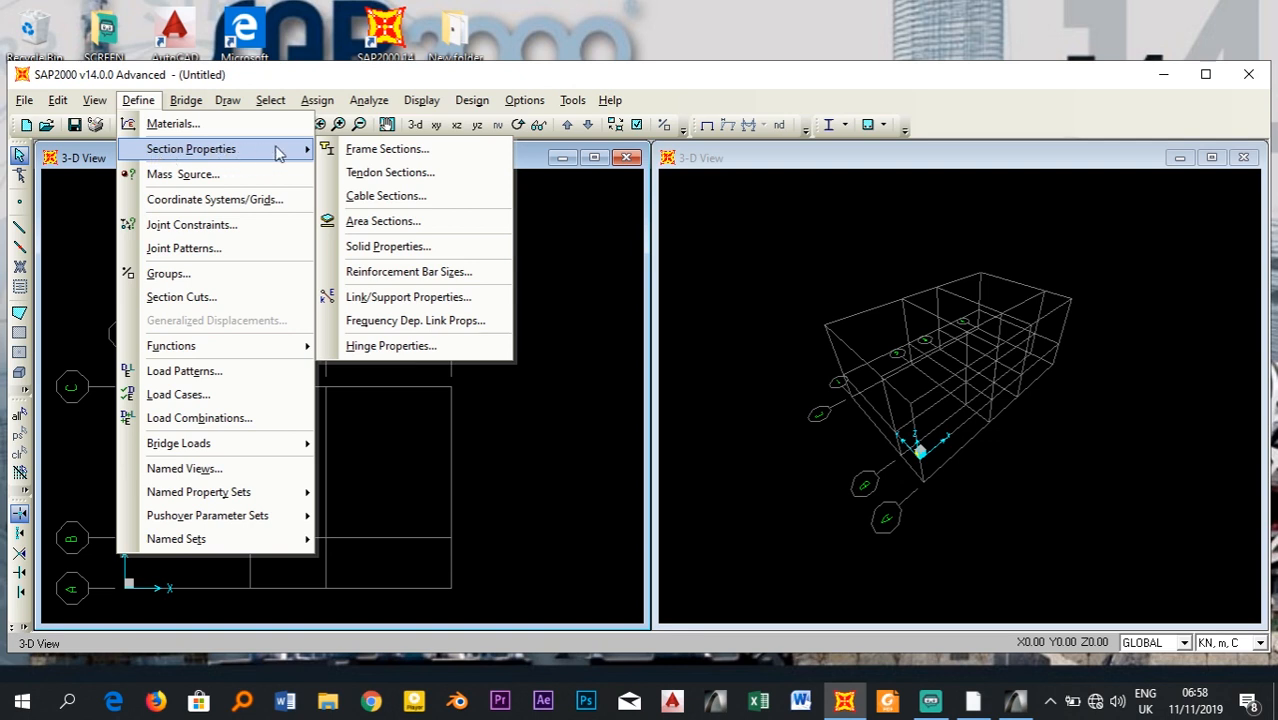
left_click(399, 232)
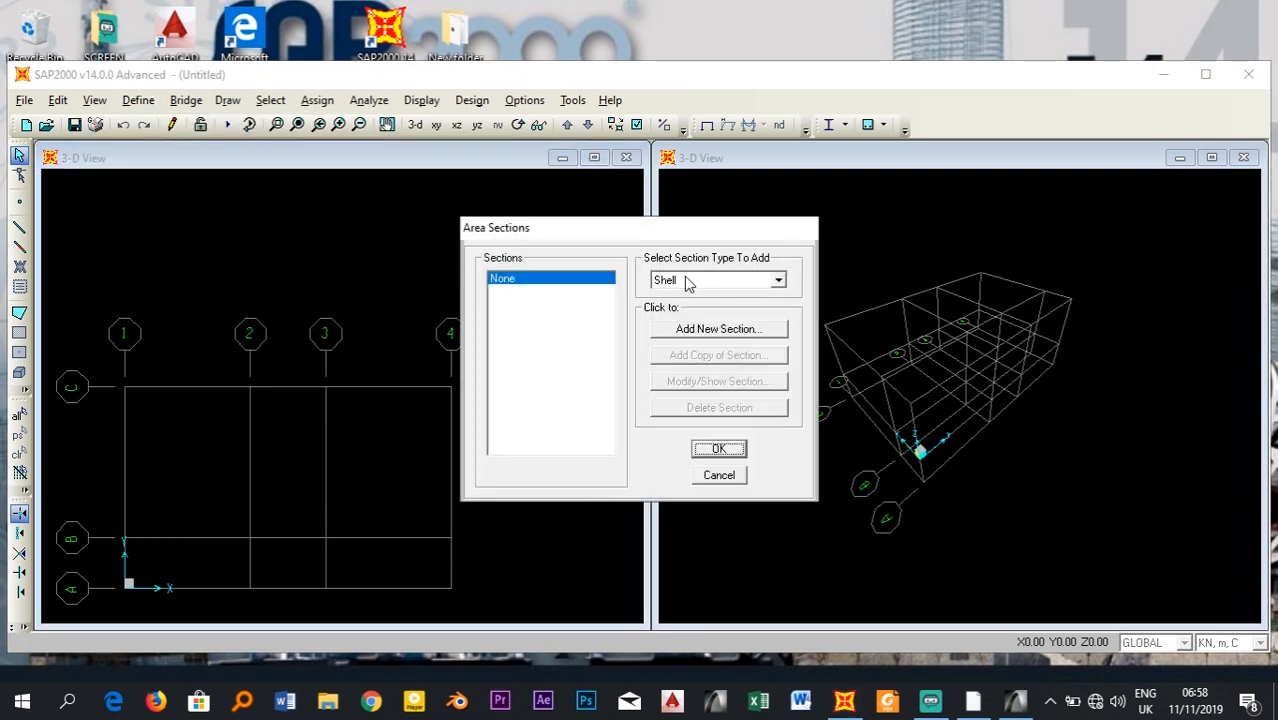
left_click(679, 283)
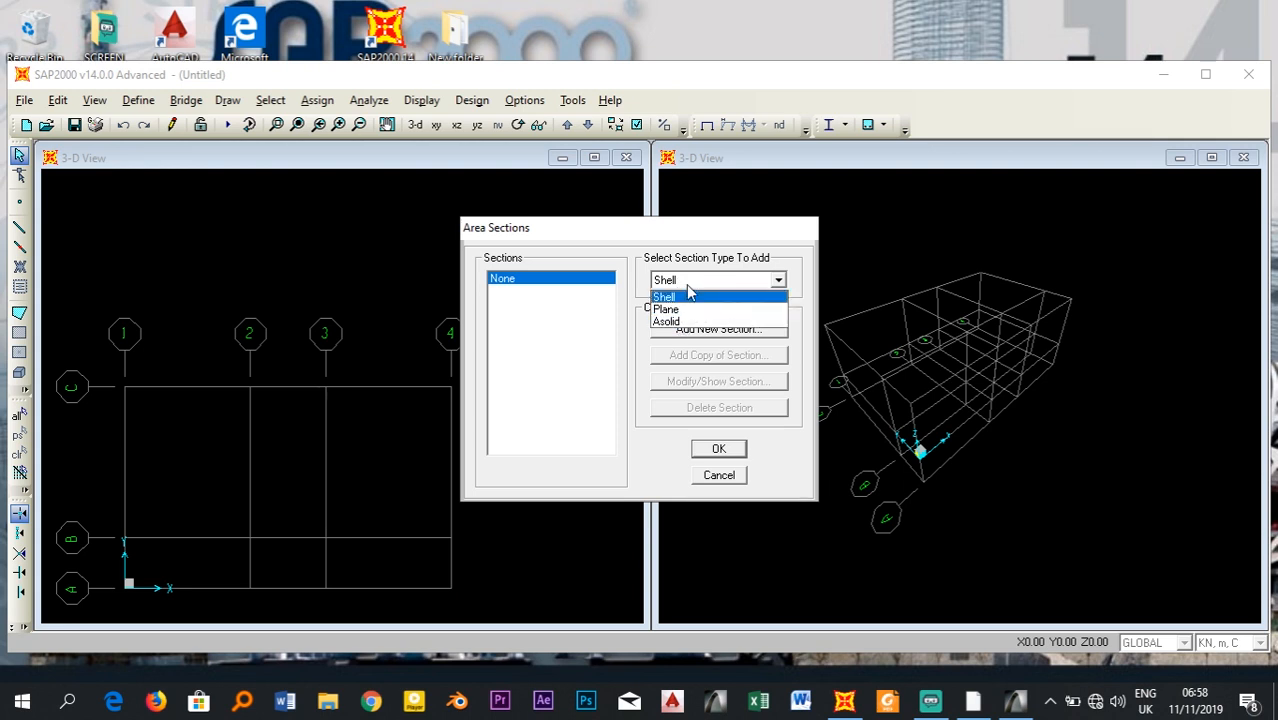
left_click(676, 298)
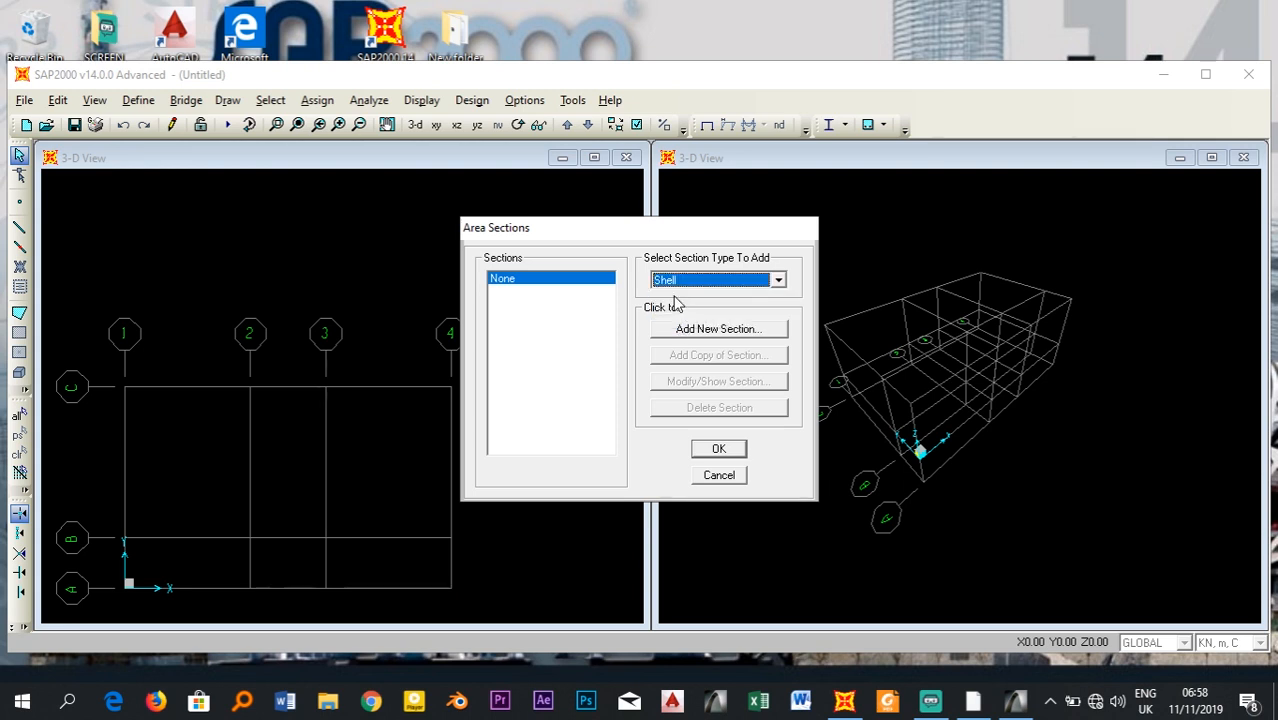
left_click(712, 329)
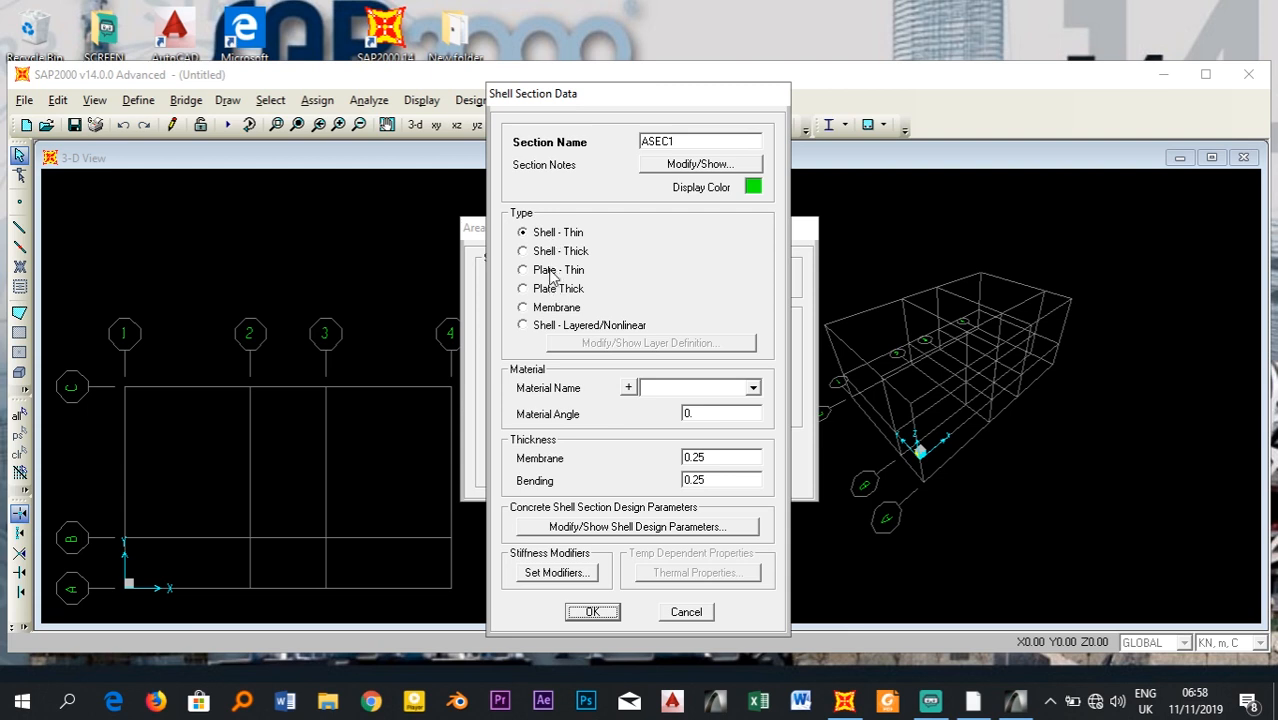
double_click(687, 140)
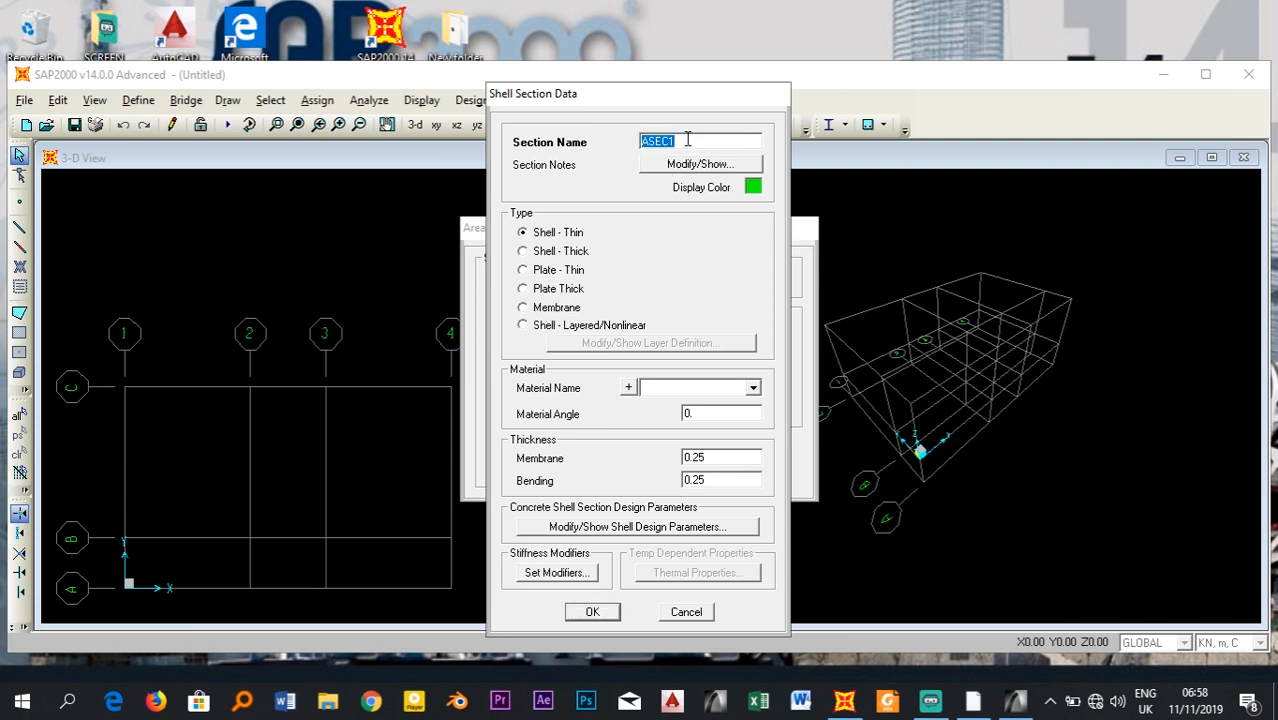
type("S")
- Set the SLAB section's material to C-25 and its type to Plate Thick
left_click(658, 390)
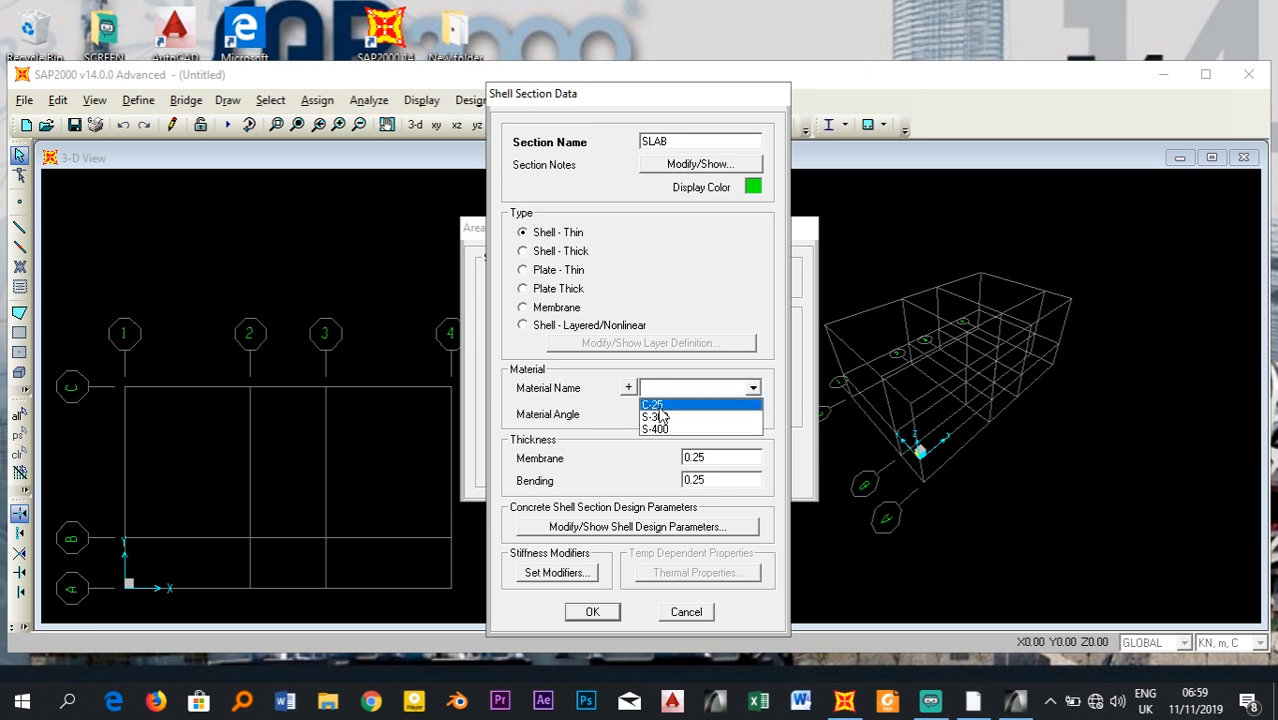
left_click(659, 406)
left_click(716, 289)
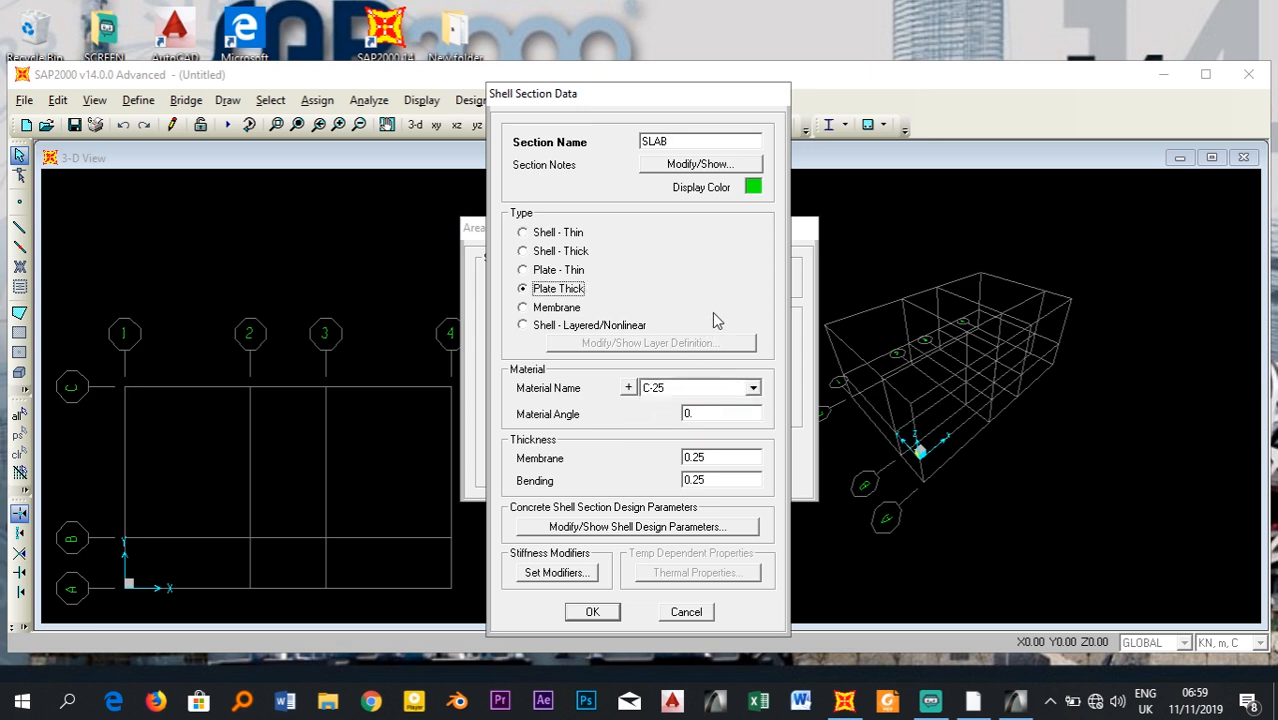
- Set the SLAB section's membrane and bending thickness to 0.15 and accept the area sections
left_click(699, 416)
left_click(714, 459)
type("0.")
type("0.15")
double_click(714, 460)
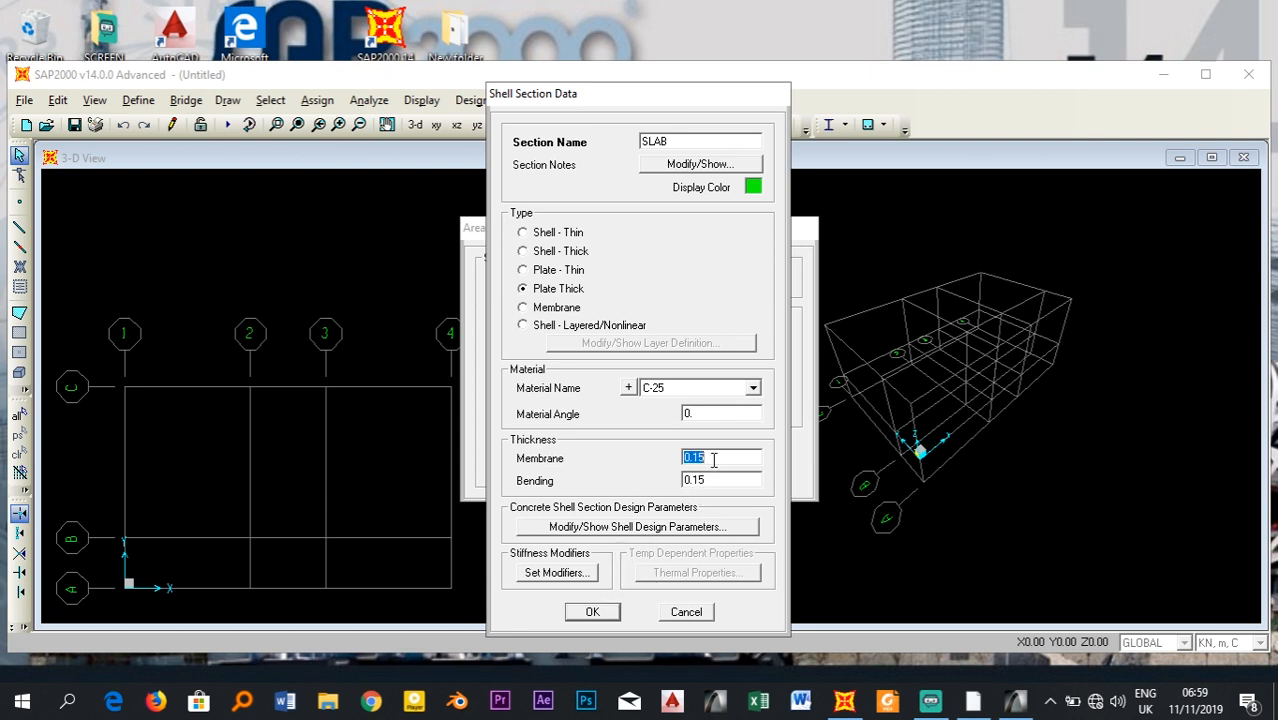
left_click(605, 612)
left_click(718, 449)
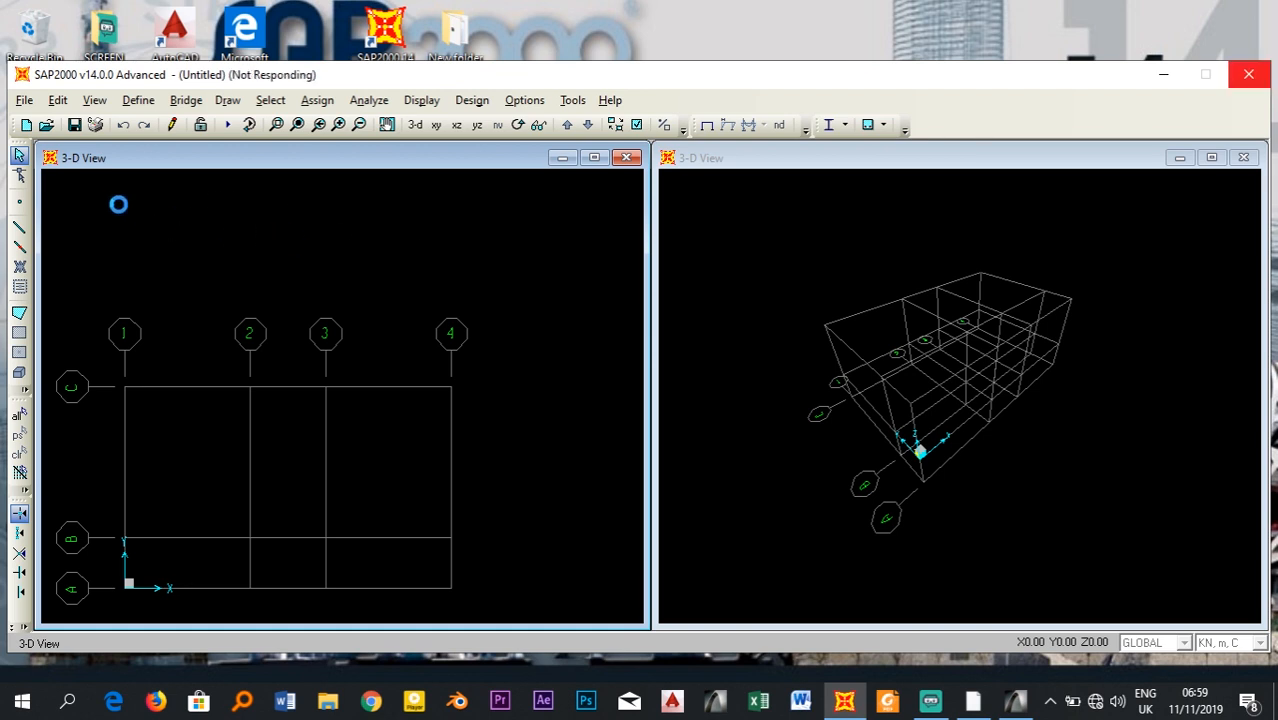
- Quick-draw full-height COL30X20 columns on grid lines 1, 2, 3 and 4 in the X-Z plane at Y=0
left_click(19, 227)
left_click(19, 248)
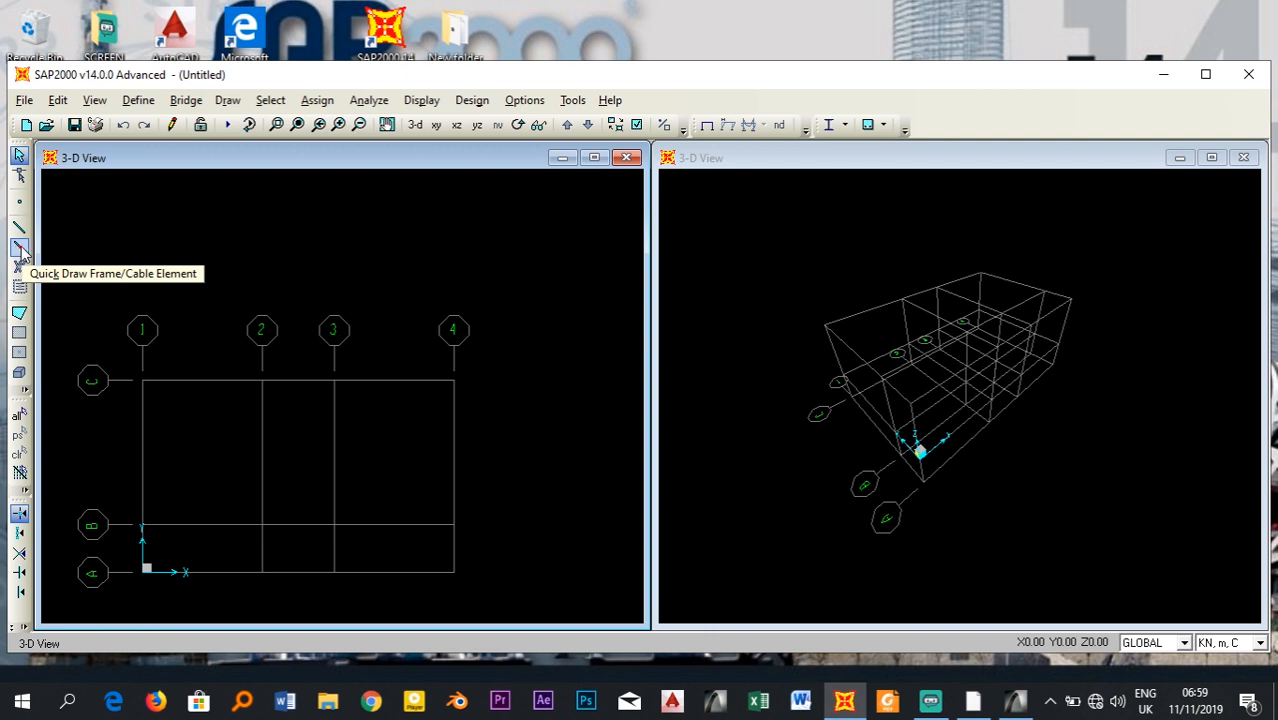
left_click(22, 251)
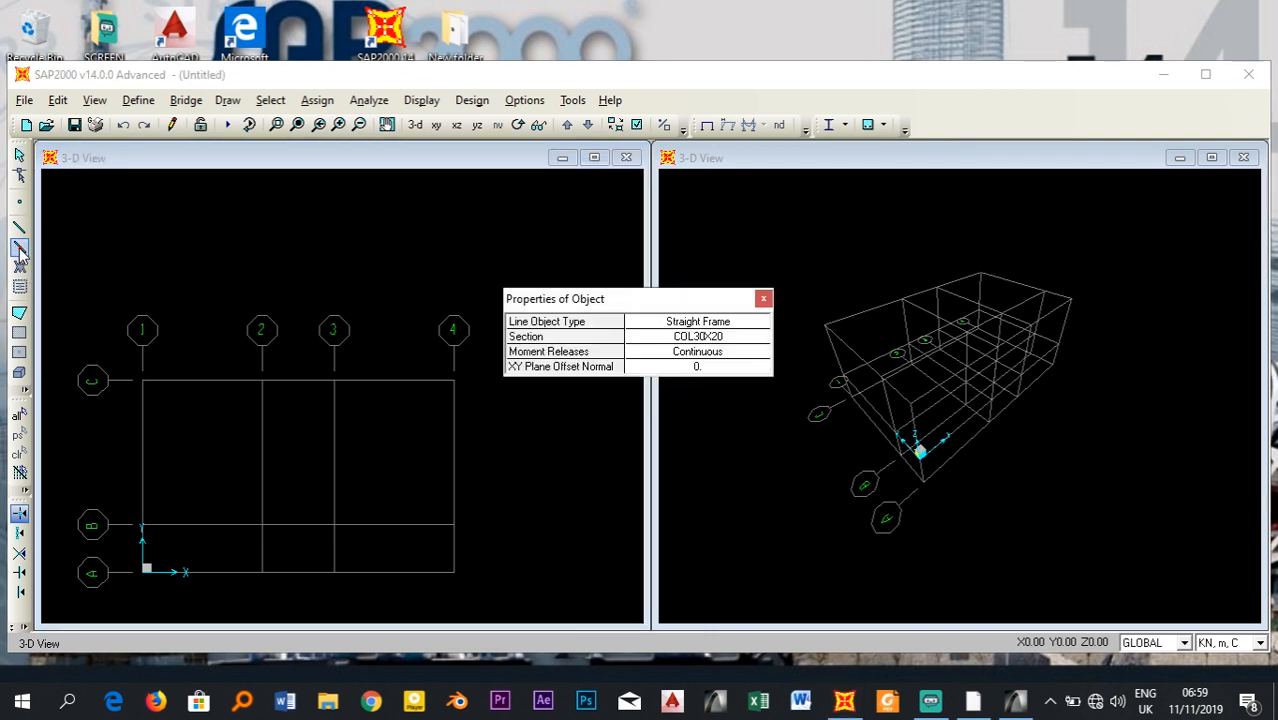
left_click(690, 339)
left_click(686, 337)
left_click(686, 337)
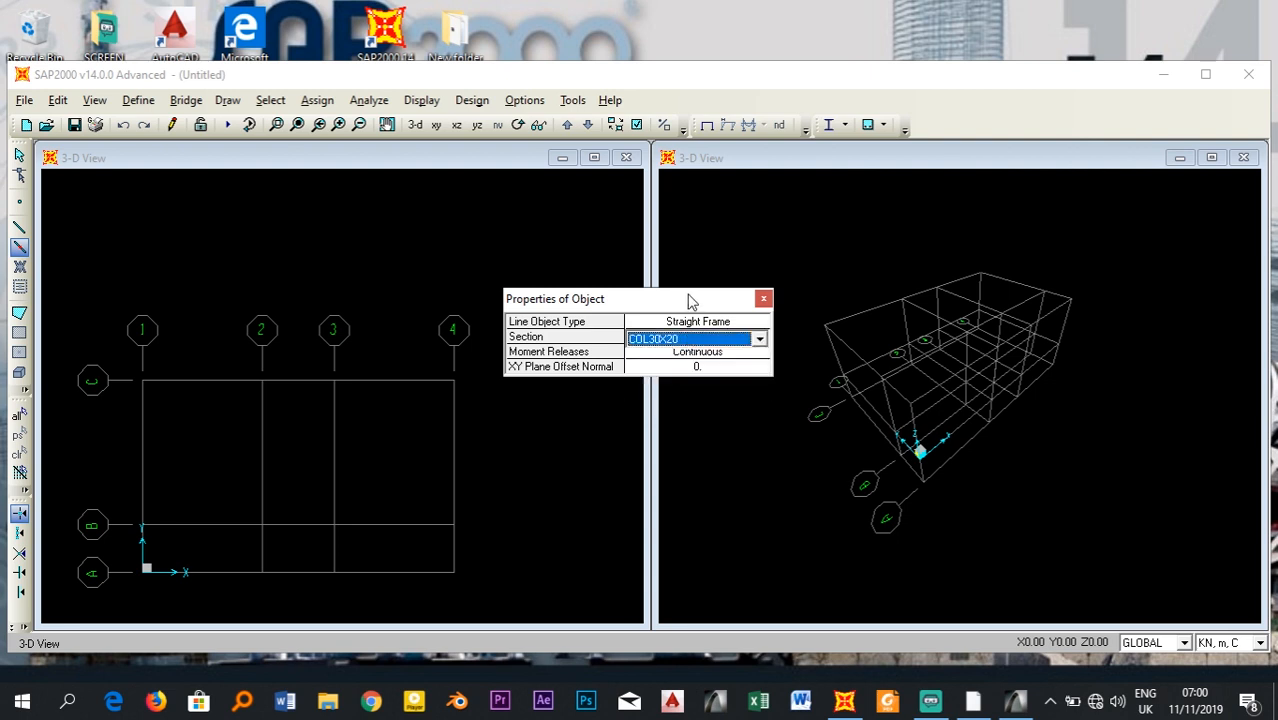
left_click_drag(688, 301, 801, 302)
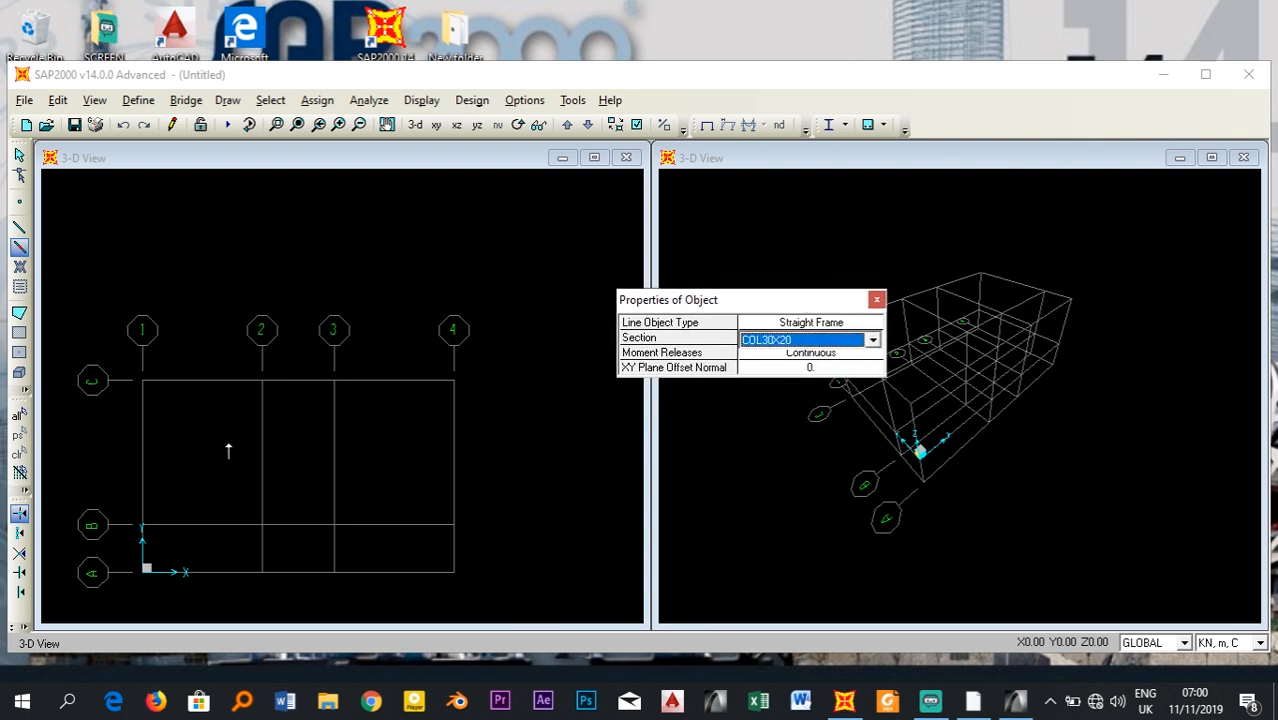
left_click(457, 125)
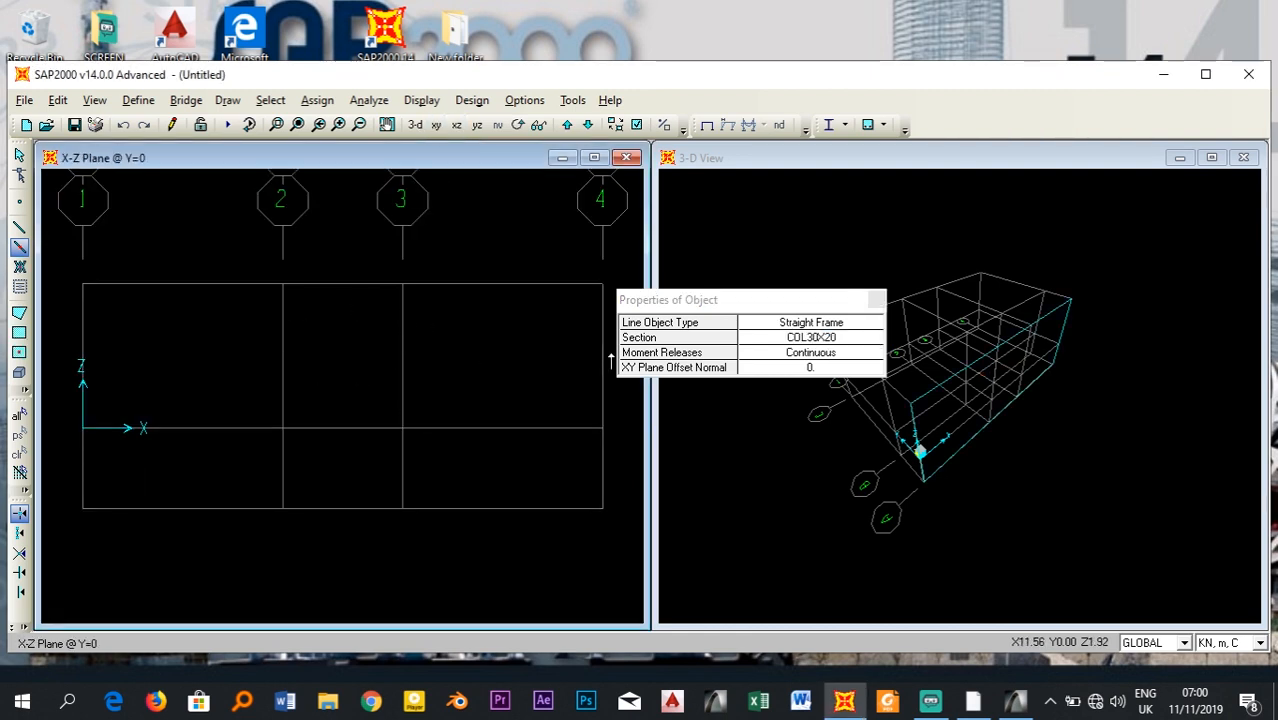
left_click_drag(729, 303, 724, 156)
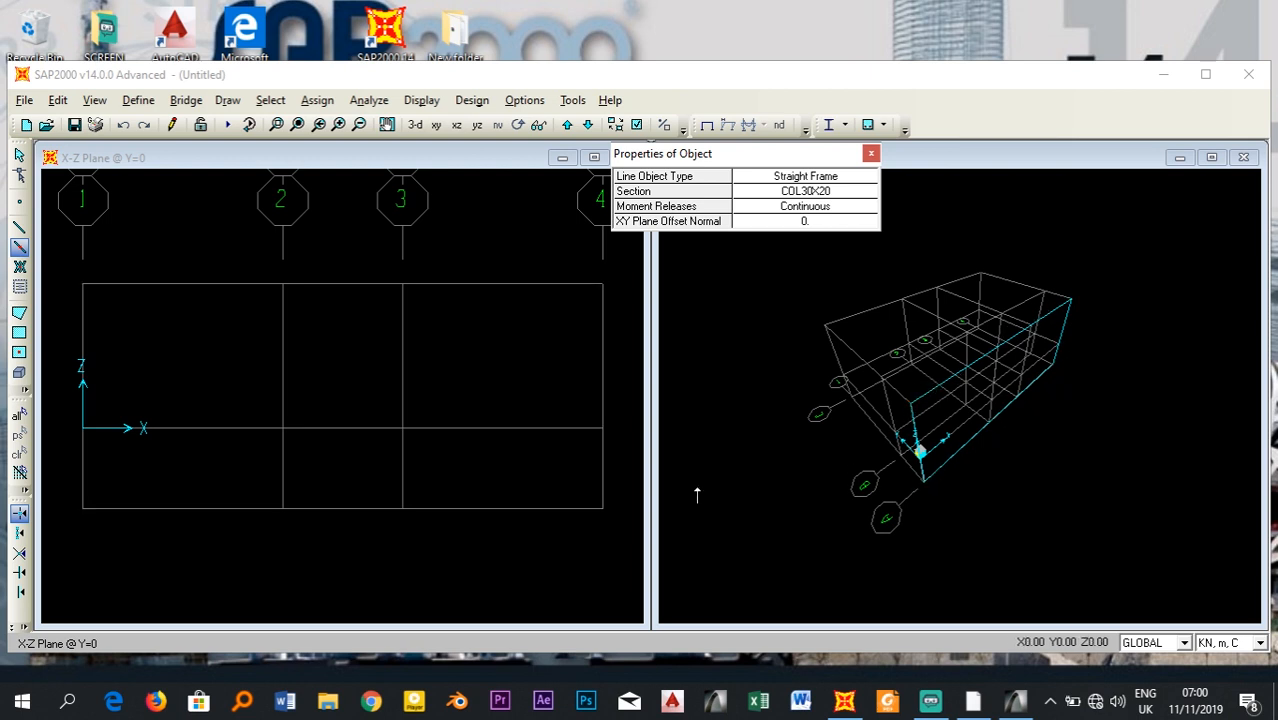
left_click_drag(61, 258, 103, 548)
left_click_drag(234, 248, 332, 560)
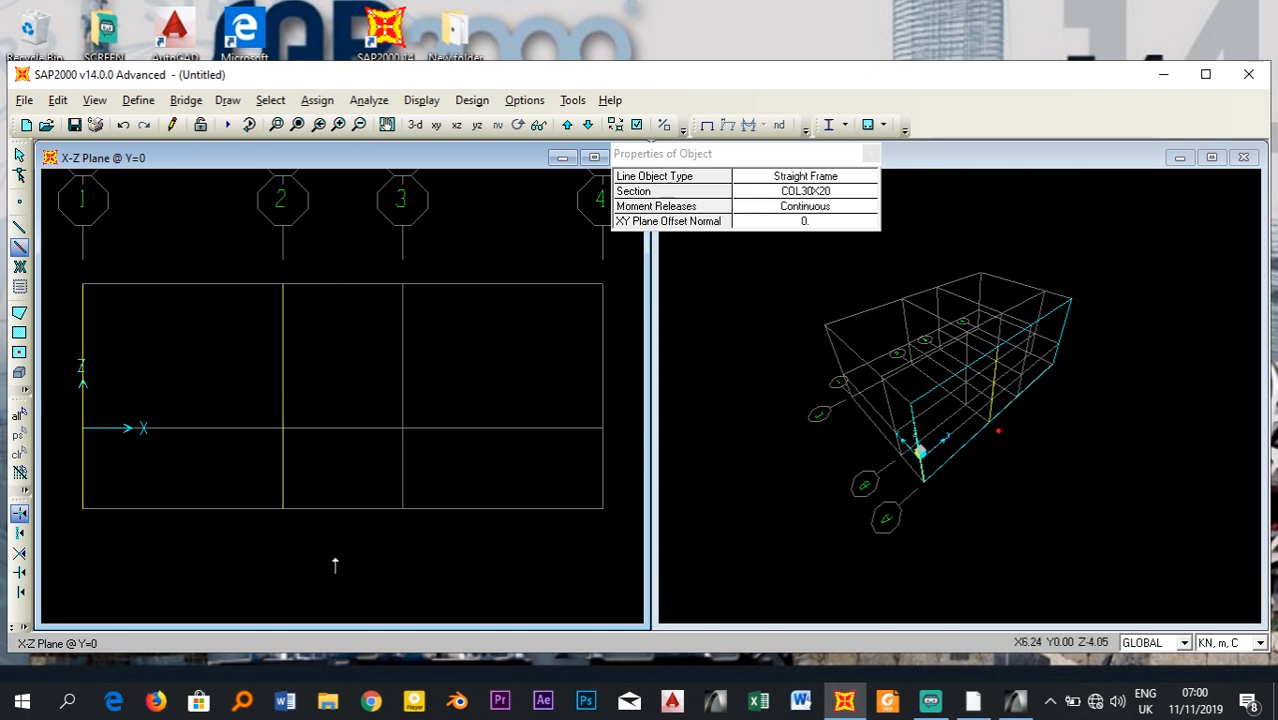
left_click_drag(378, 253, 430, 560)
left_click_drag(558, 258, 631, 555)
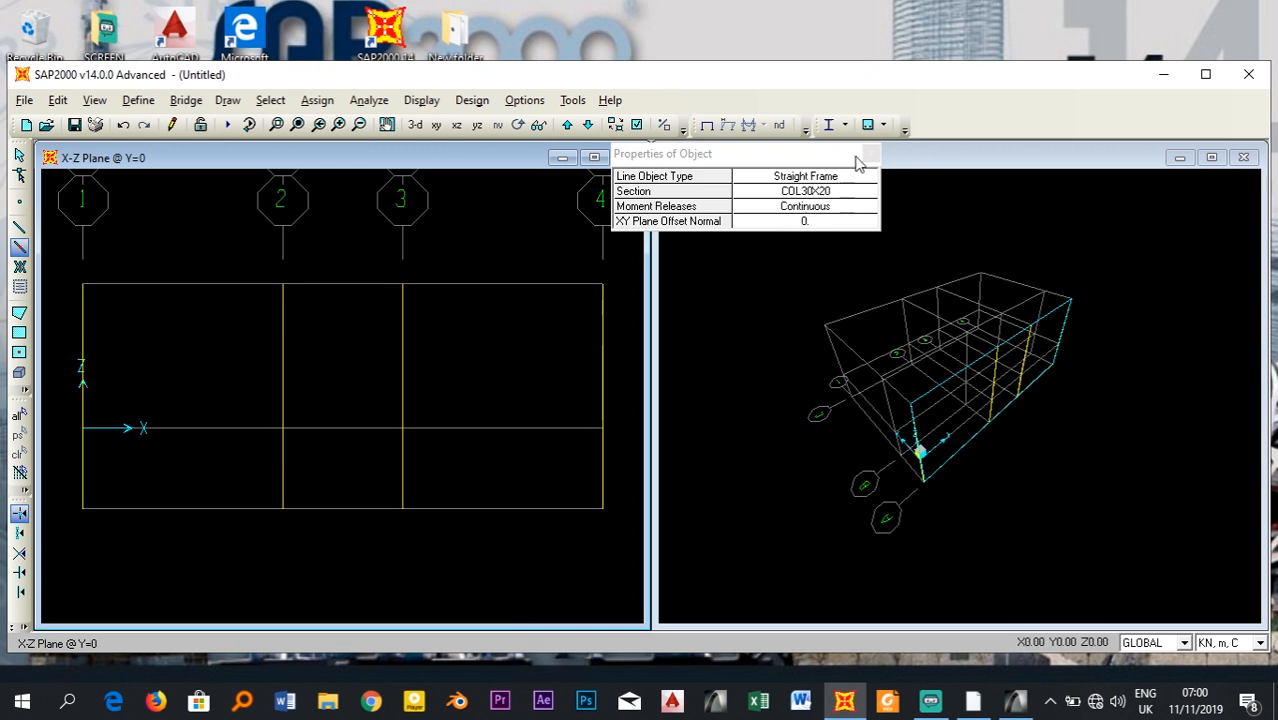
key("Escape")
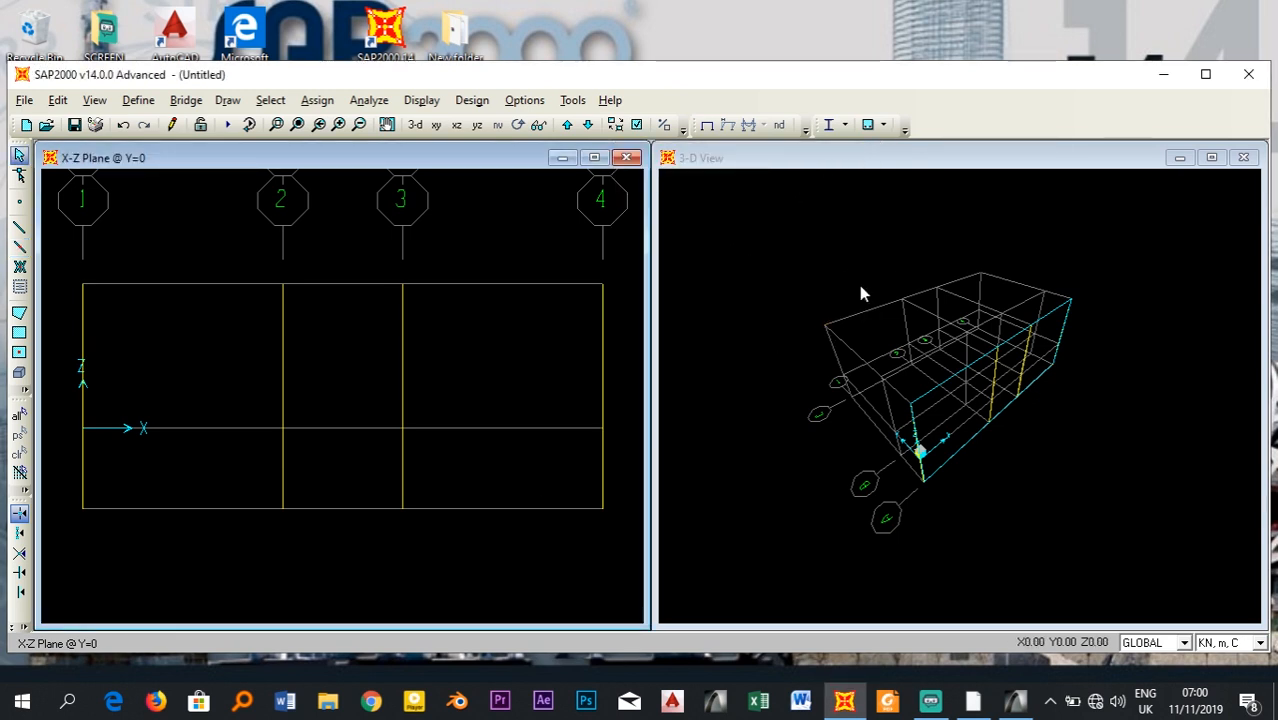
- Display the 3-D view's objects extruded and coloured by section
left_click(936, 157)
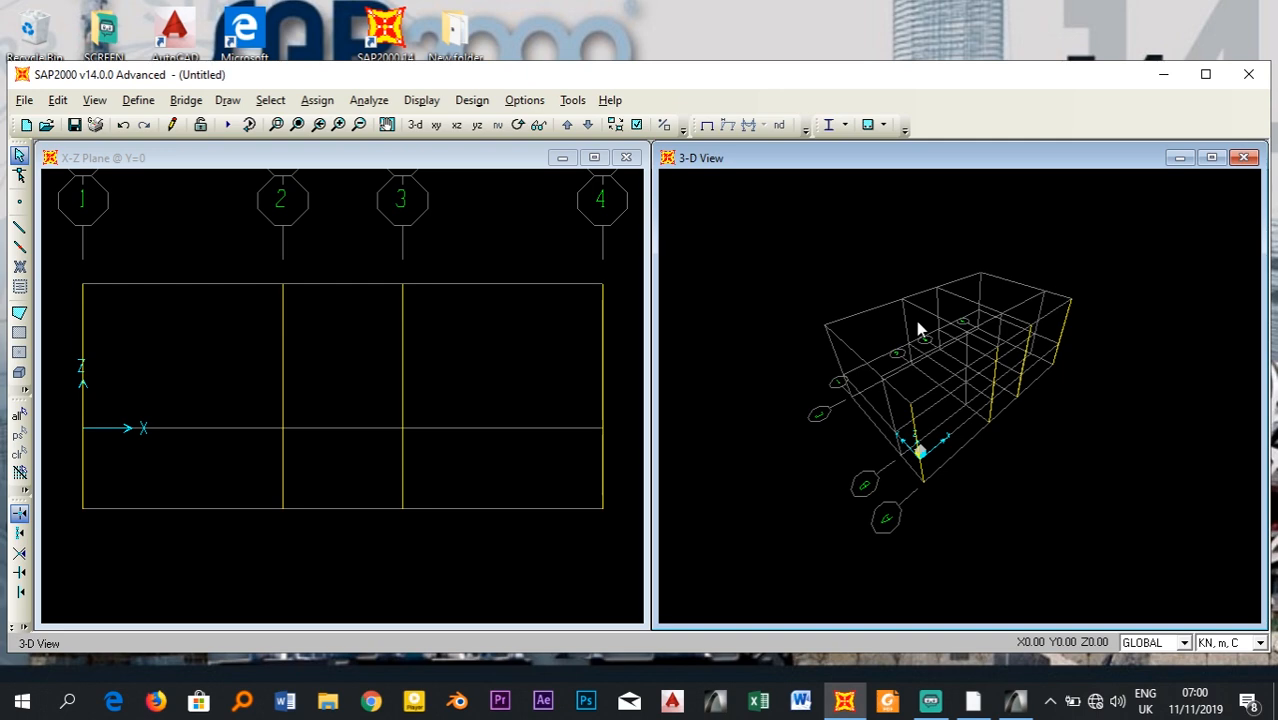
left_click(637, 127)
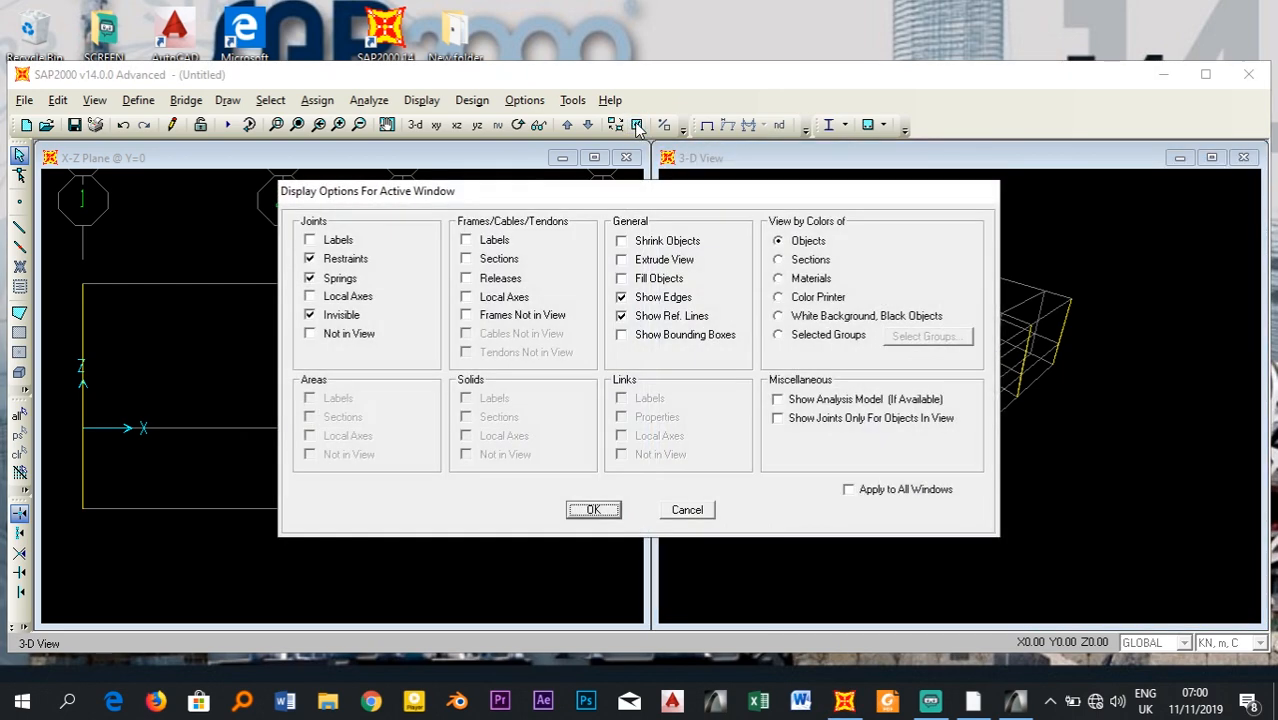
left_click(780, 260)
left_click(634, 262)
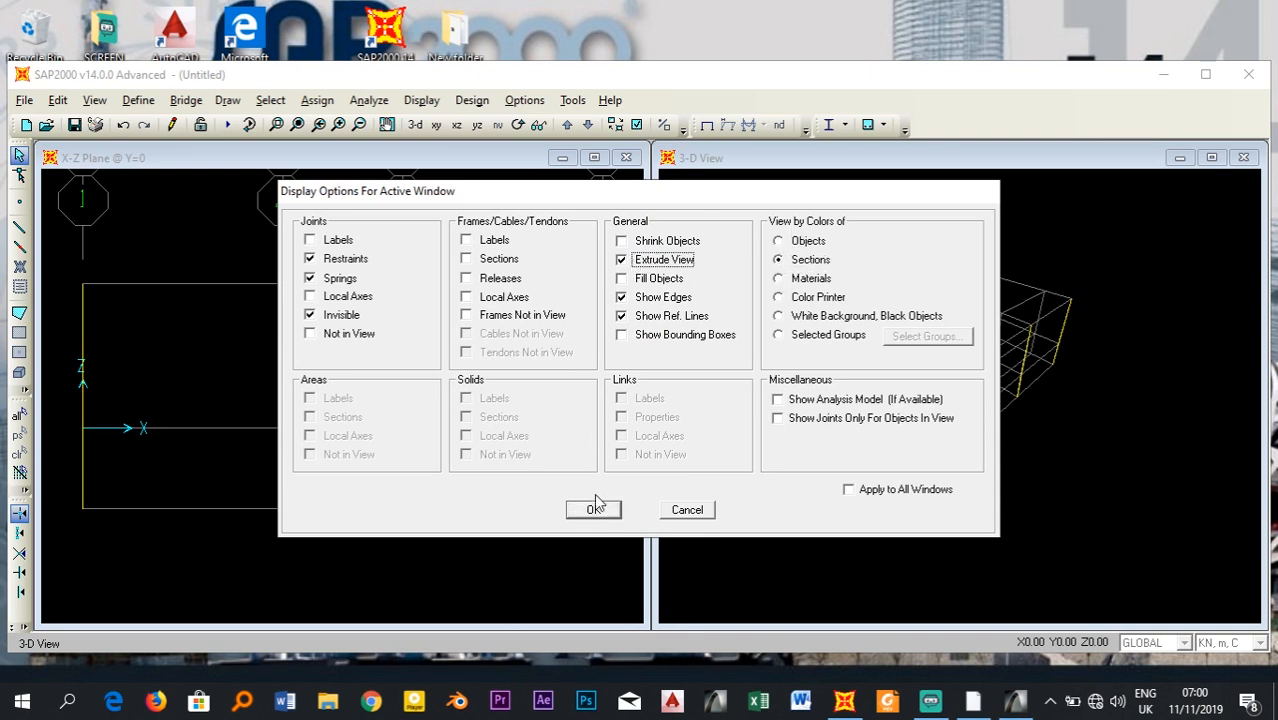
left_click(603, 512)
middle_click_drag(957, 410, 788, 332, "shift")
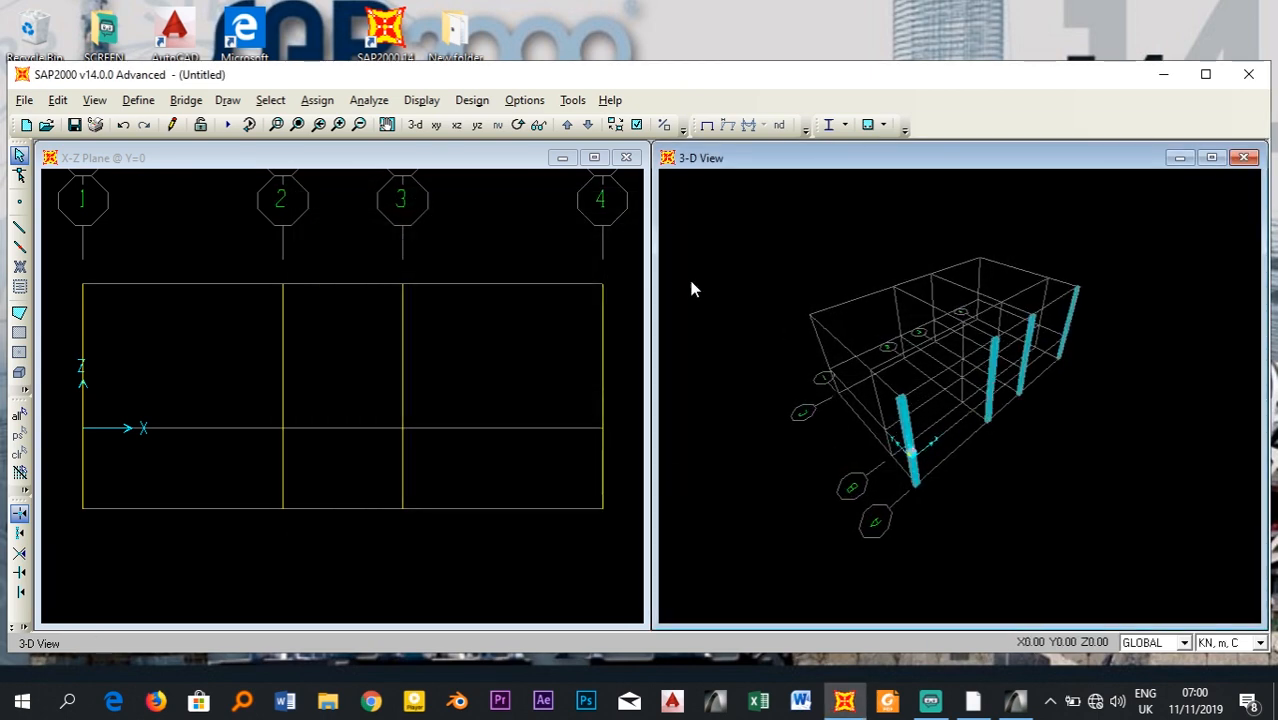
- Examine the orientation of the extruded column at grid line 1 and compare it with the columns in ArchiCAD's ground floor plan
left_click(276, 124)
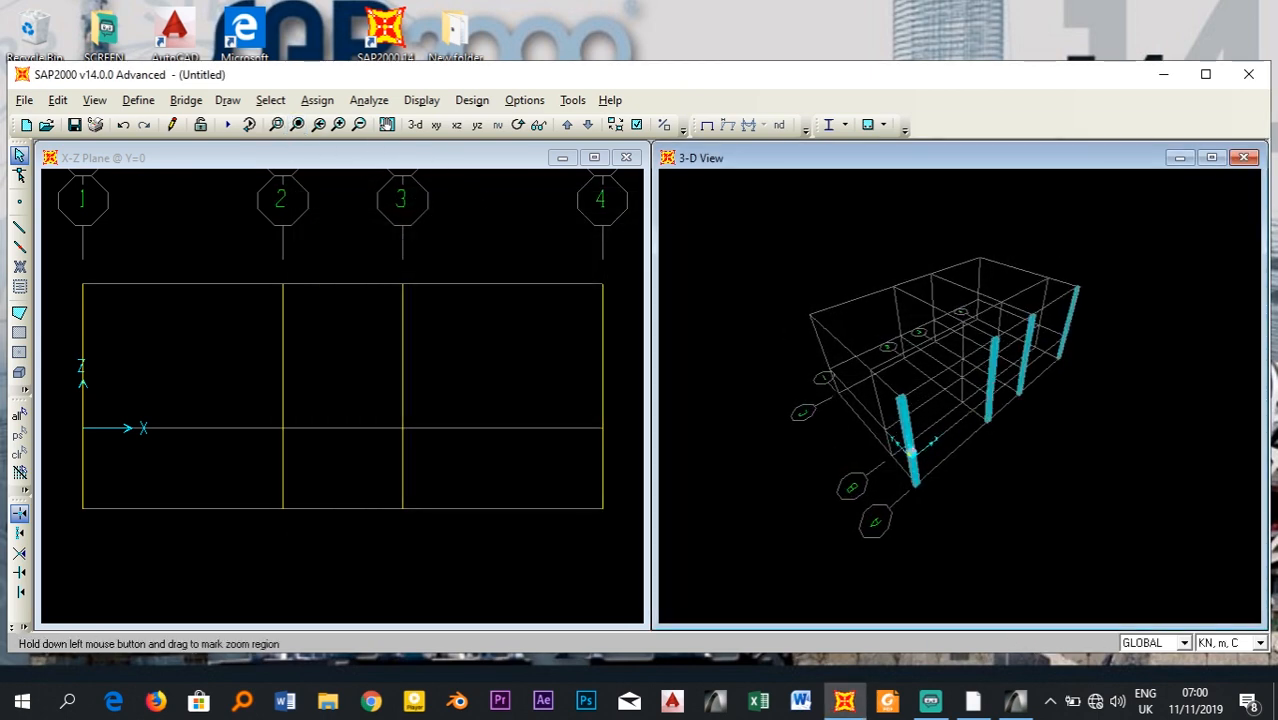
left_click_drag(912, 412, 915, 418)
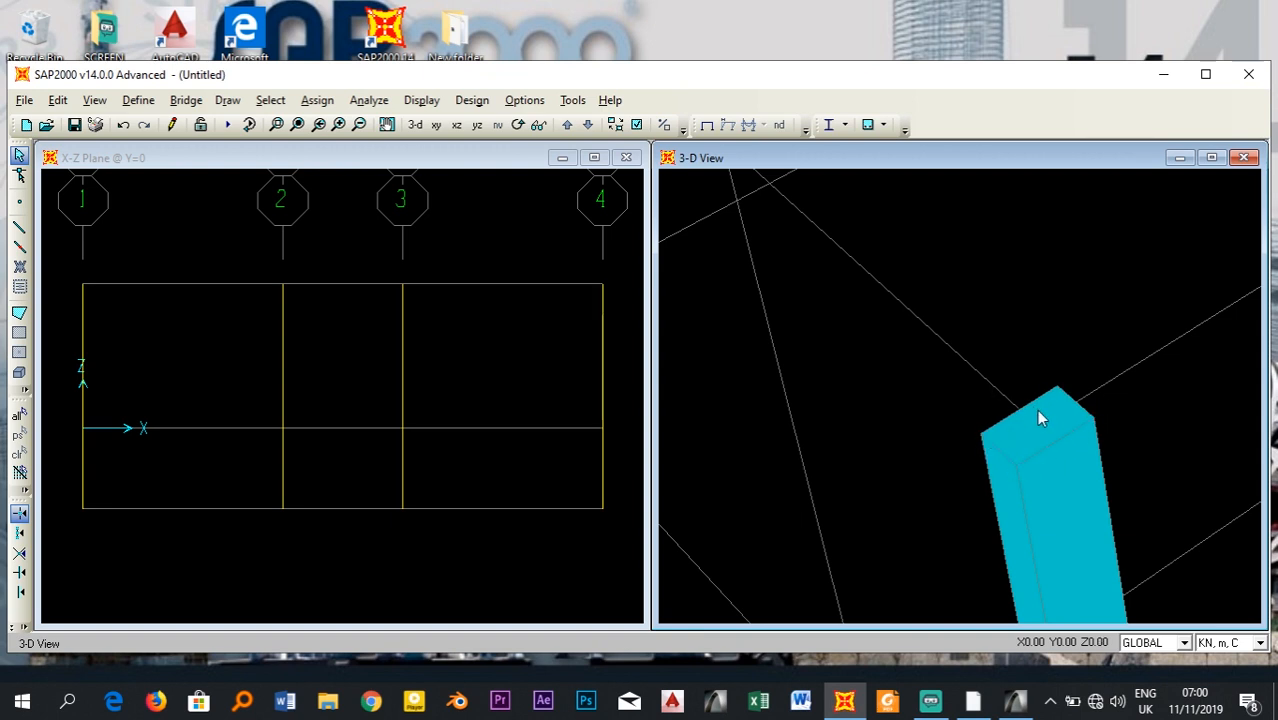
left_click(1015, 701)
scroll(715, 472, "up", 2)
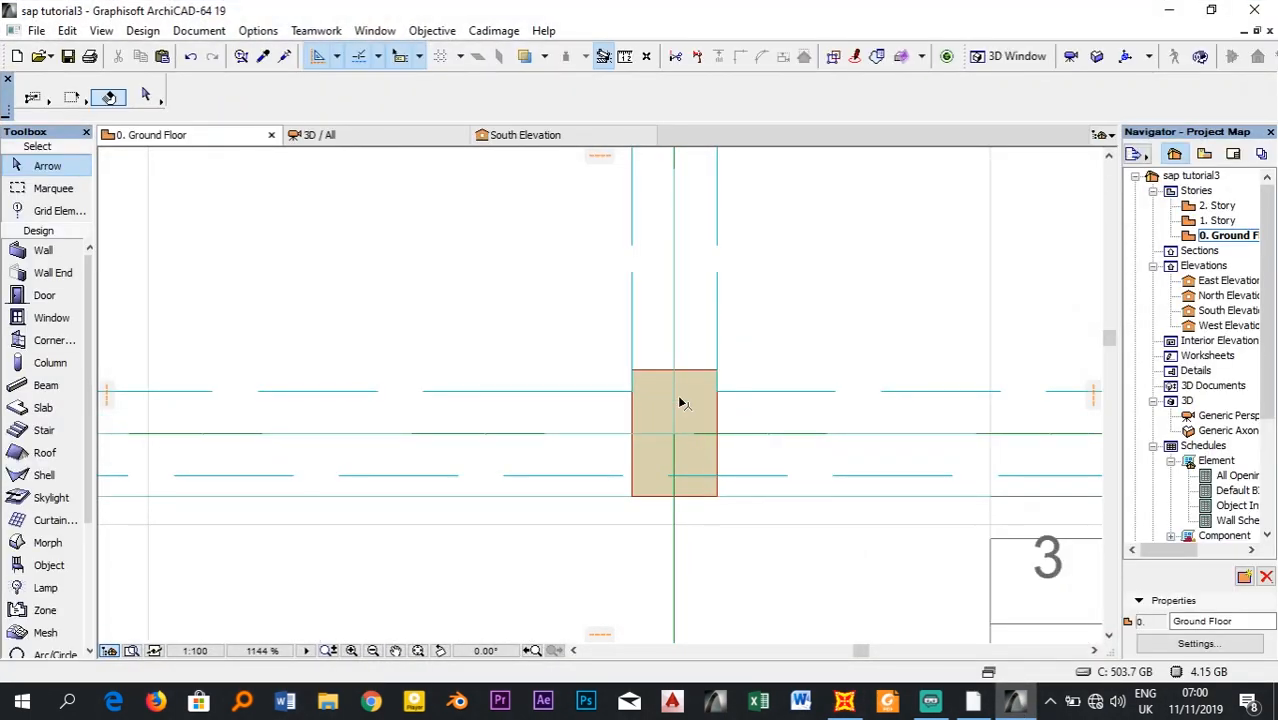
left_click(845, 702)
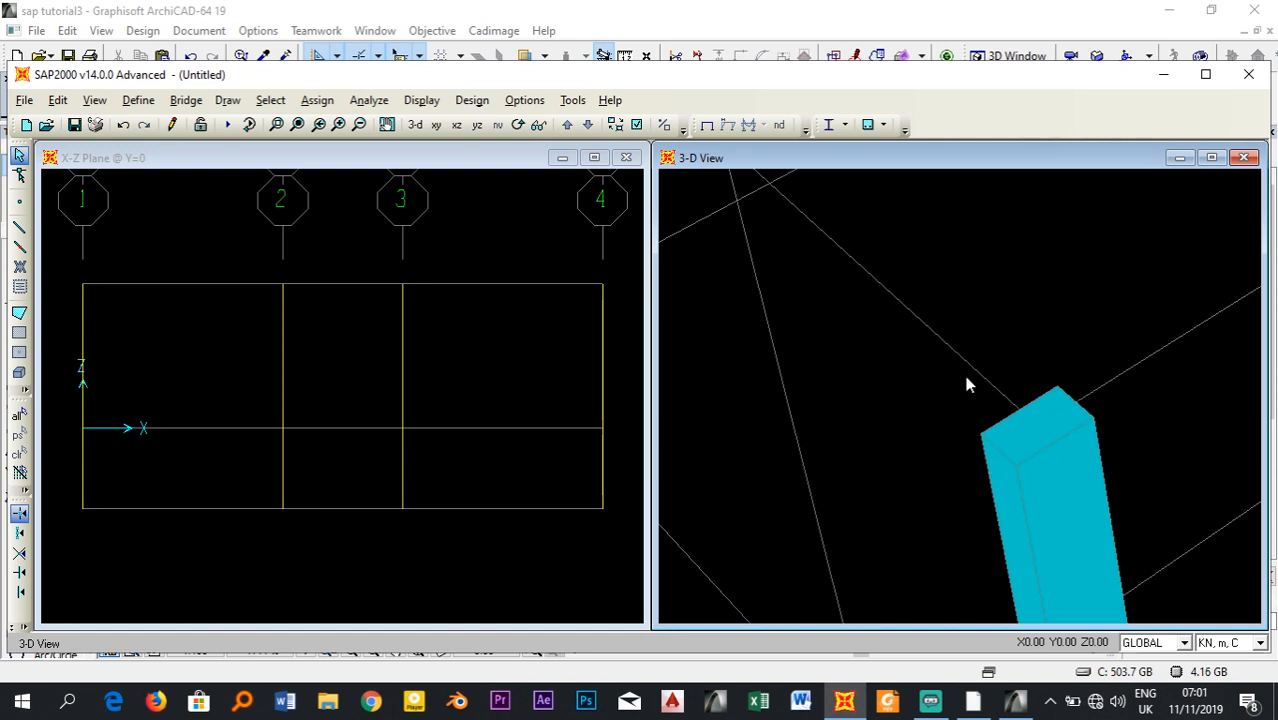
- Set the local axis angle of all the COL30X20 columns to 90 degrees and check the rotated column at grid line 1
scroll(765, 365, "down", 8)
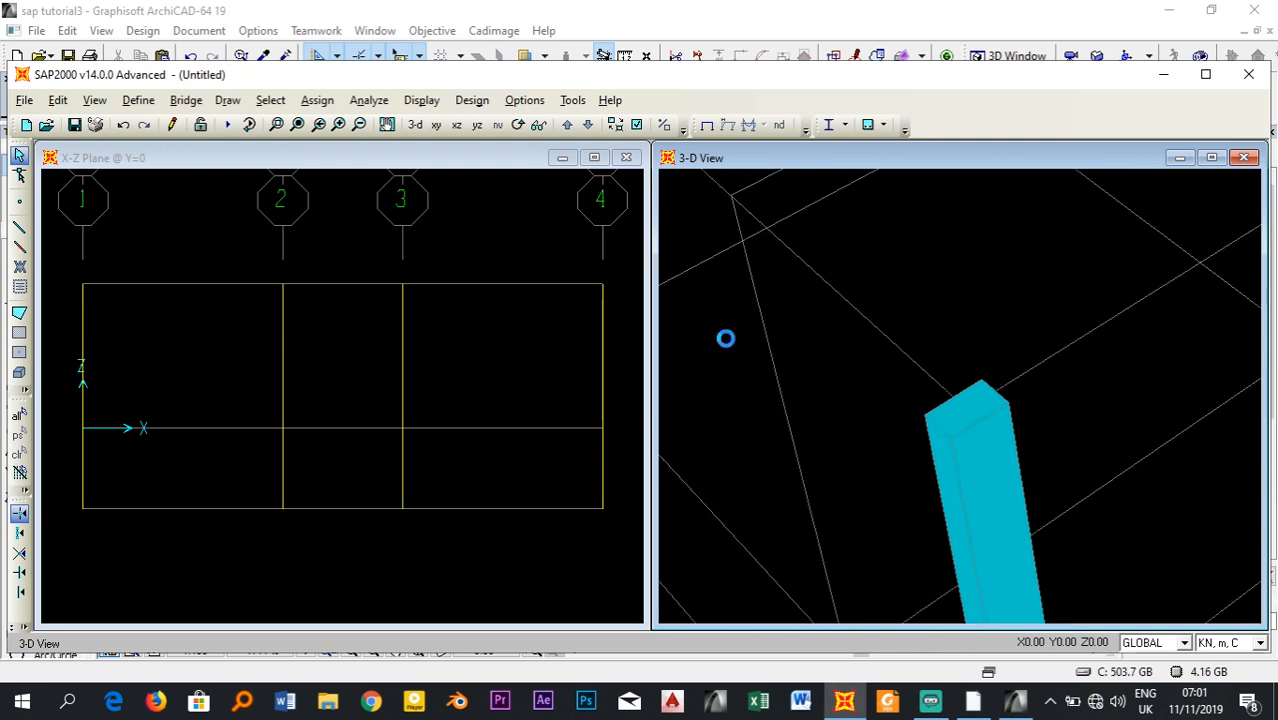
scroll(765, 290, "down", 2)
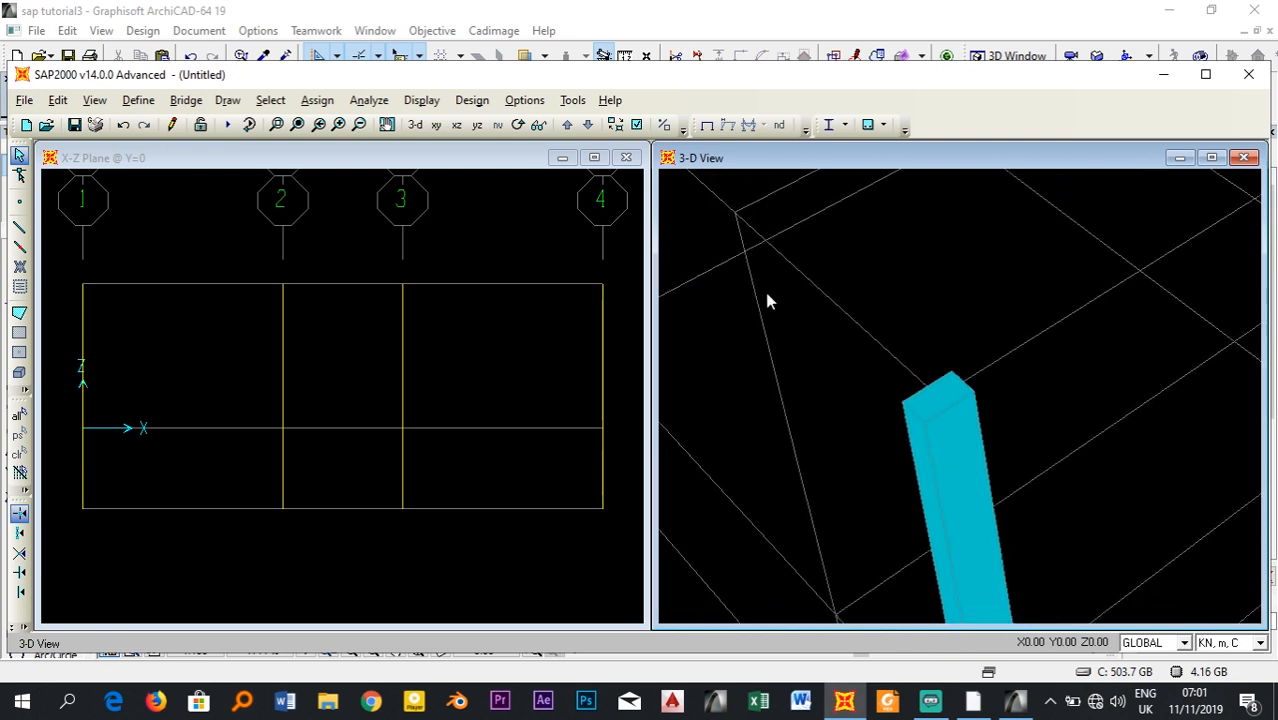
left_click(298, 127)
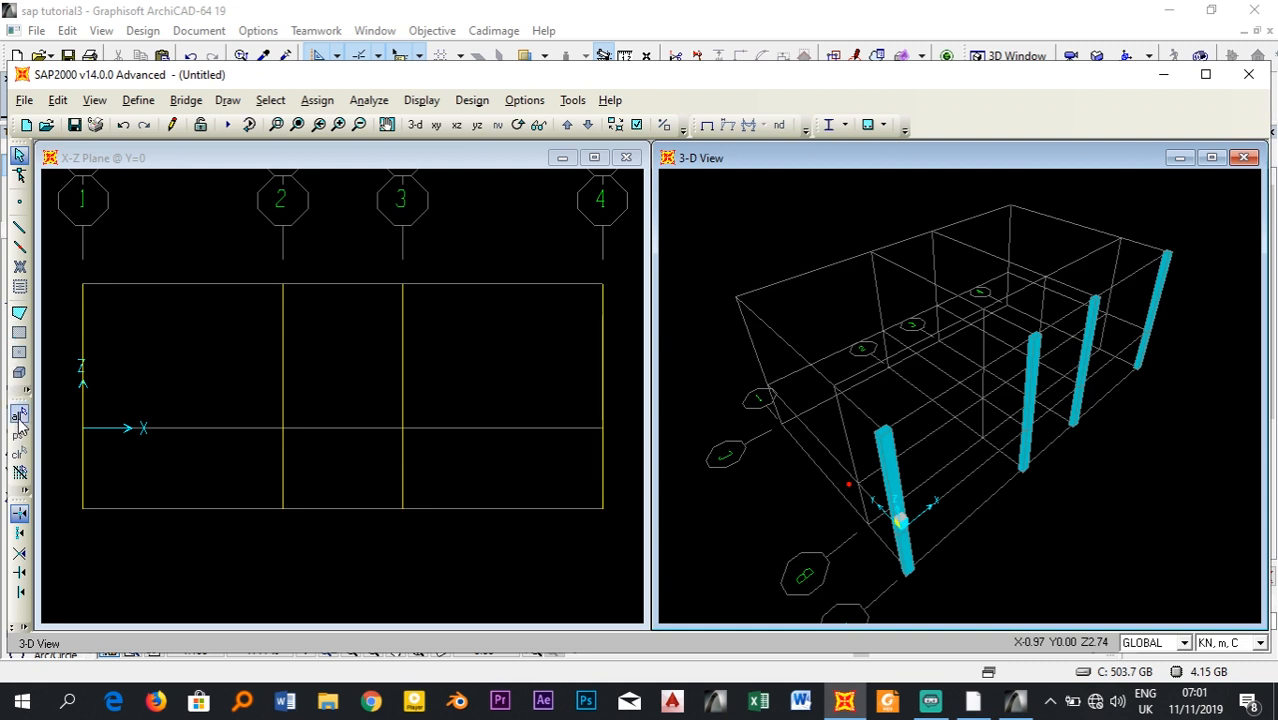
left_click(20, 418)
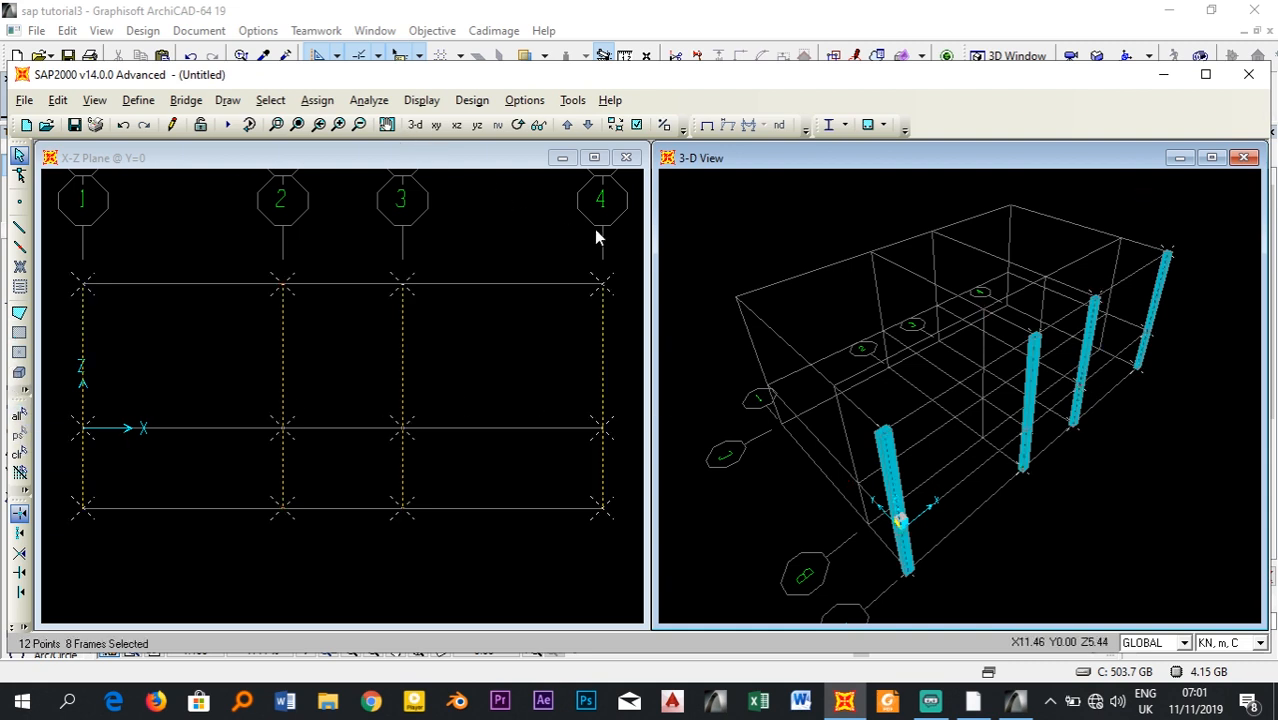
left_click(322, 108)
left_click(336, 147)
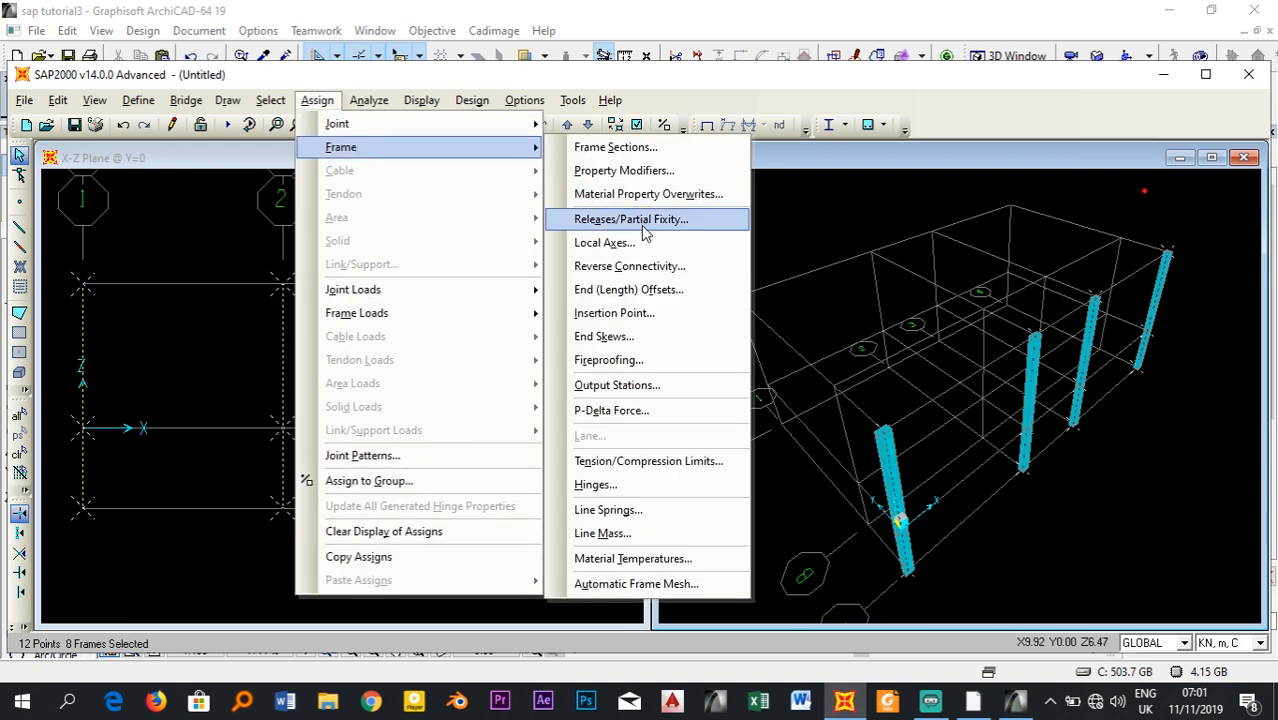
left_click(605, 243)
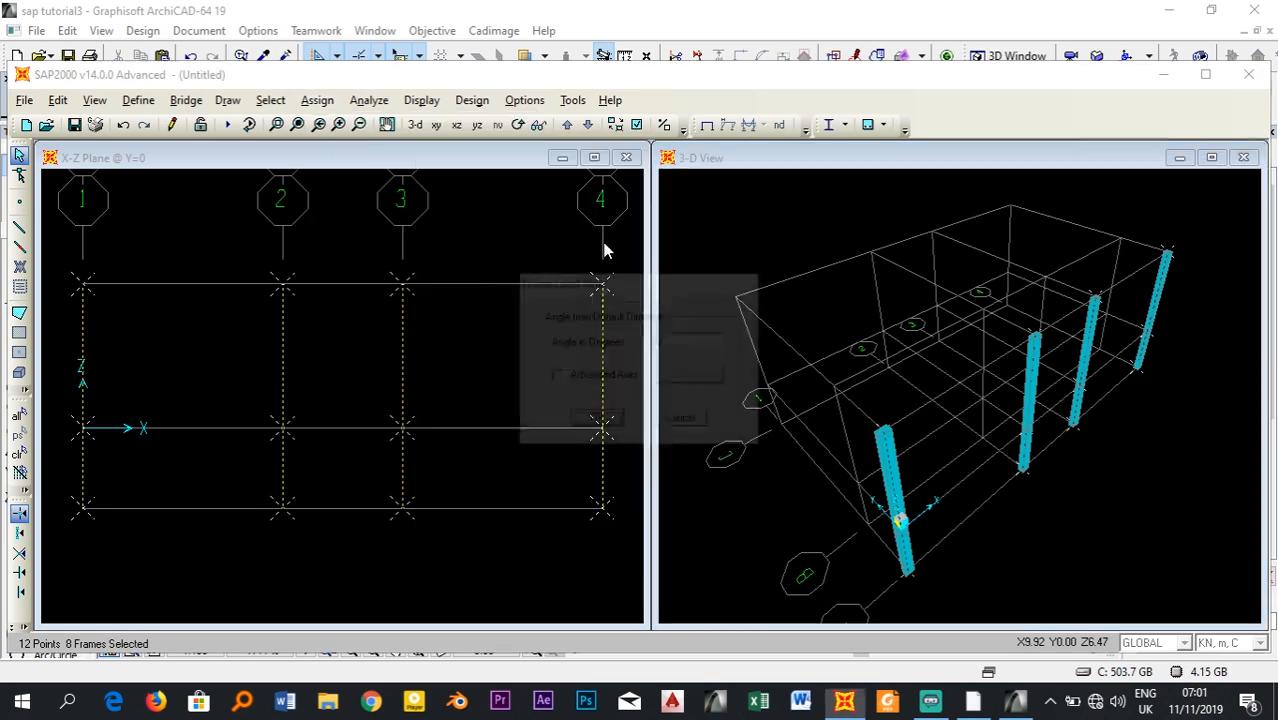
double_click(668, 342)
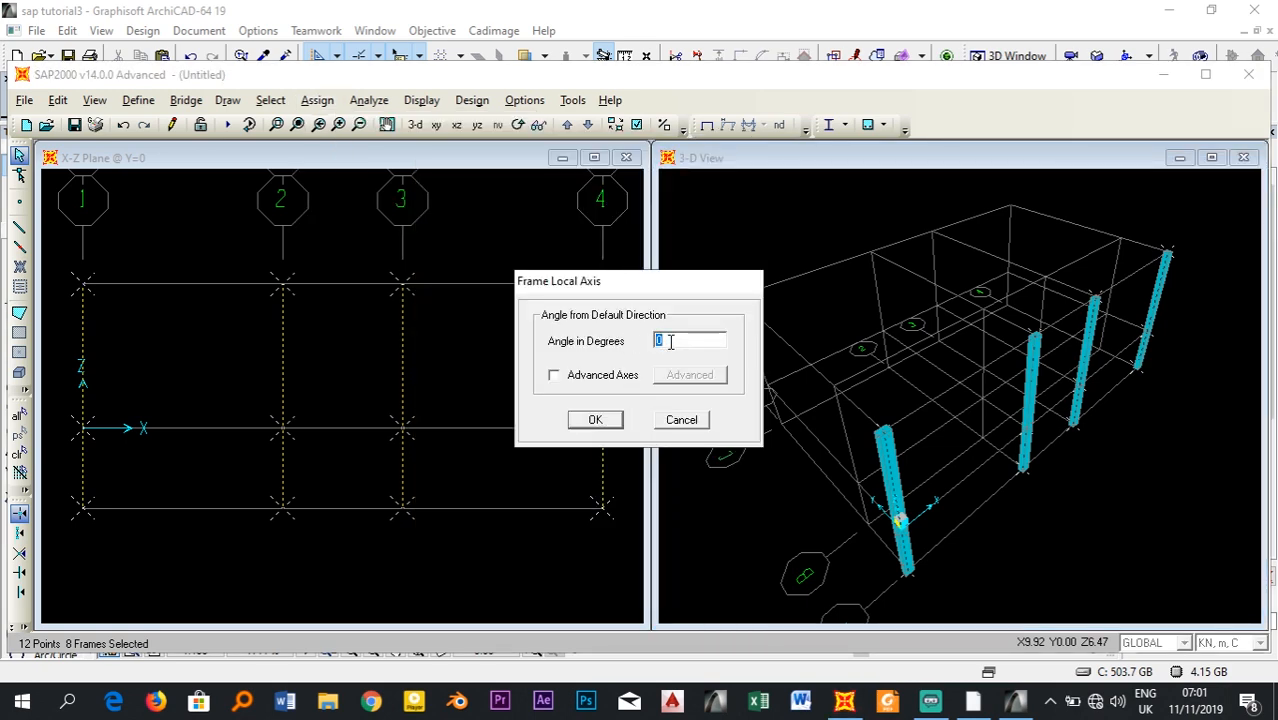
type("90")
left_click(605, 421)
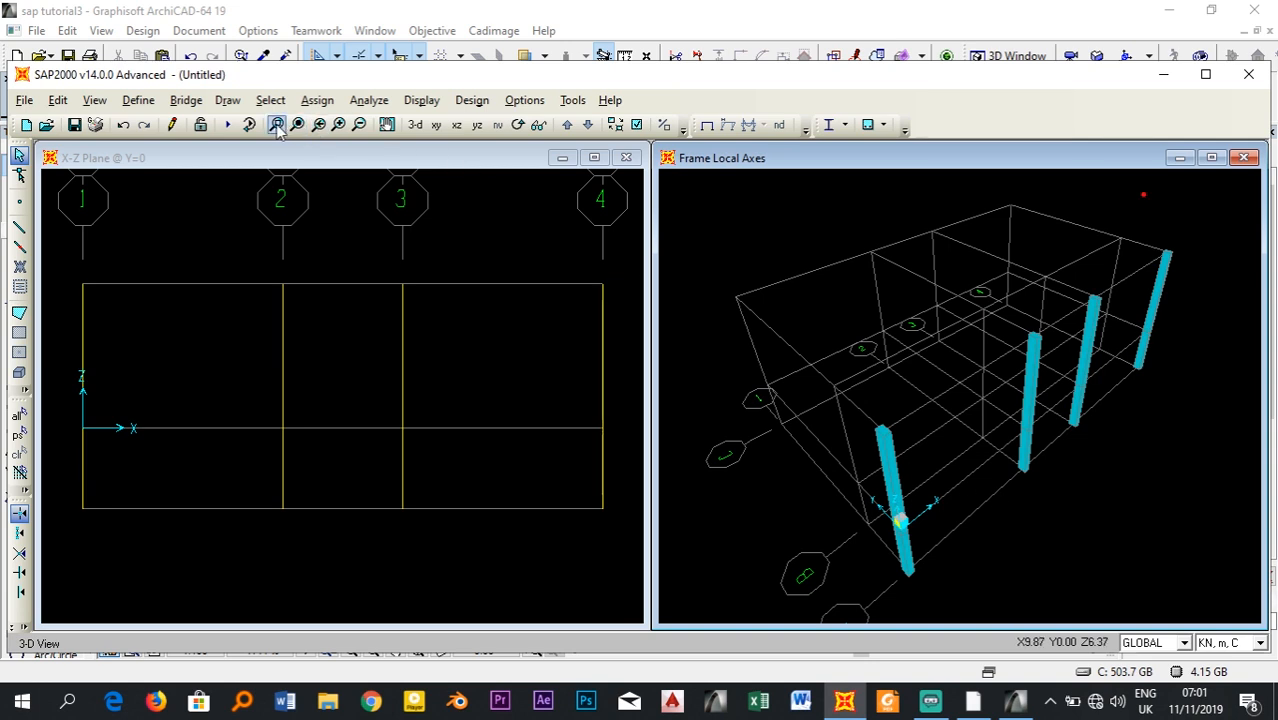
left_click_drag(883, 452, 884, 458)
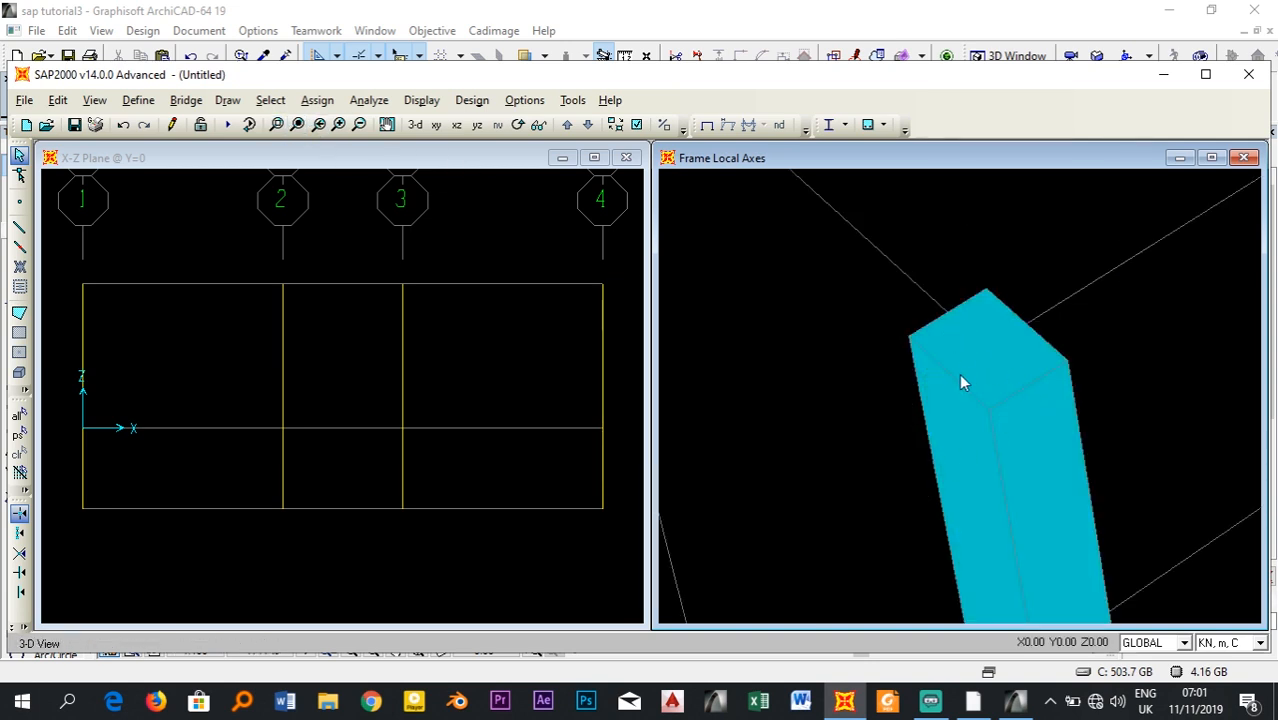
left_click(297, 124)
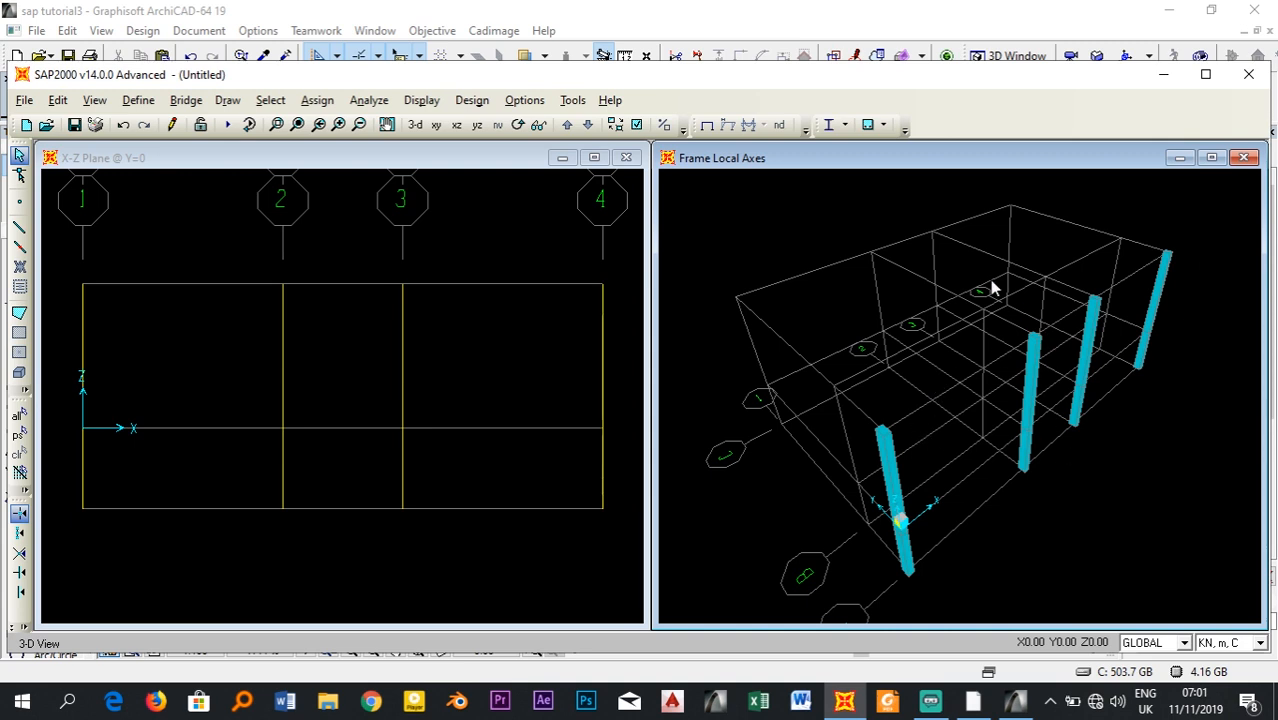
- Replicate all the columns once linearly with a Y increment of 2
left_click(19, 414)
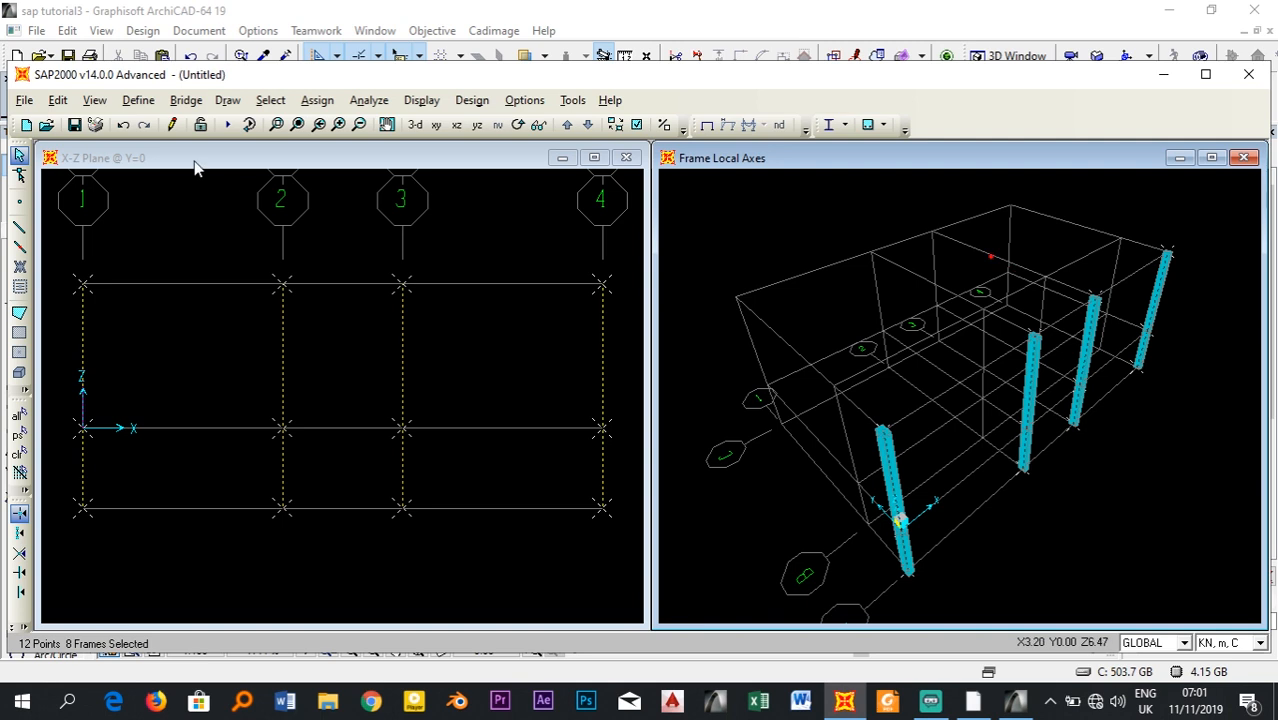
left_click(60, 104)
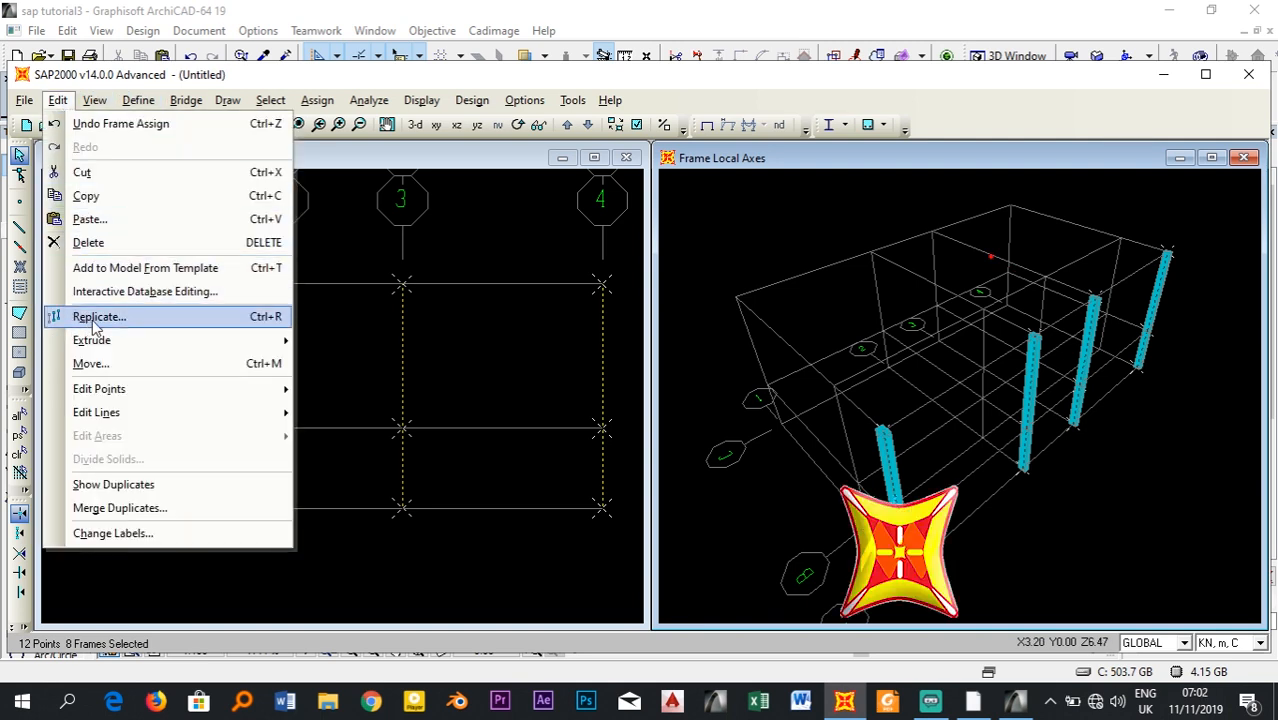
left_click(270, 327)
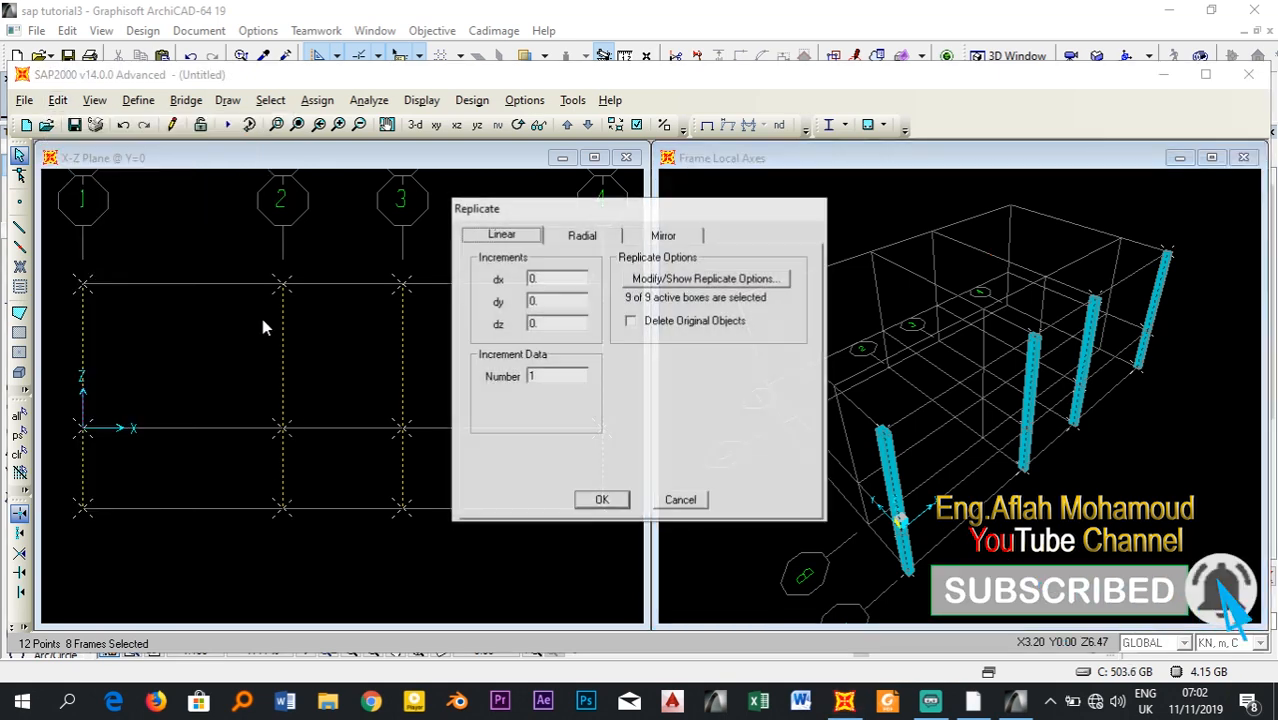
left_click_drag(727, 218, 586, 183)
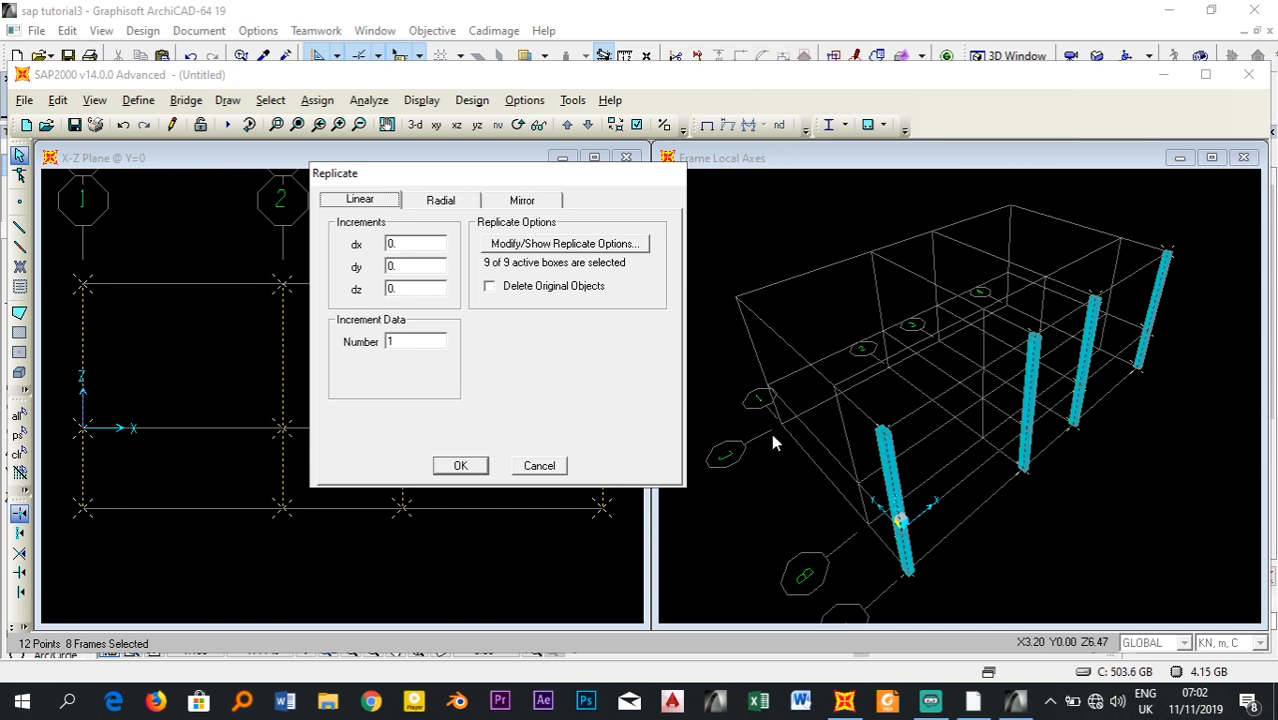
double_click(401, 267)
type("2")
left_click(461, 466)
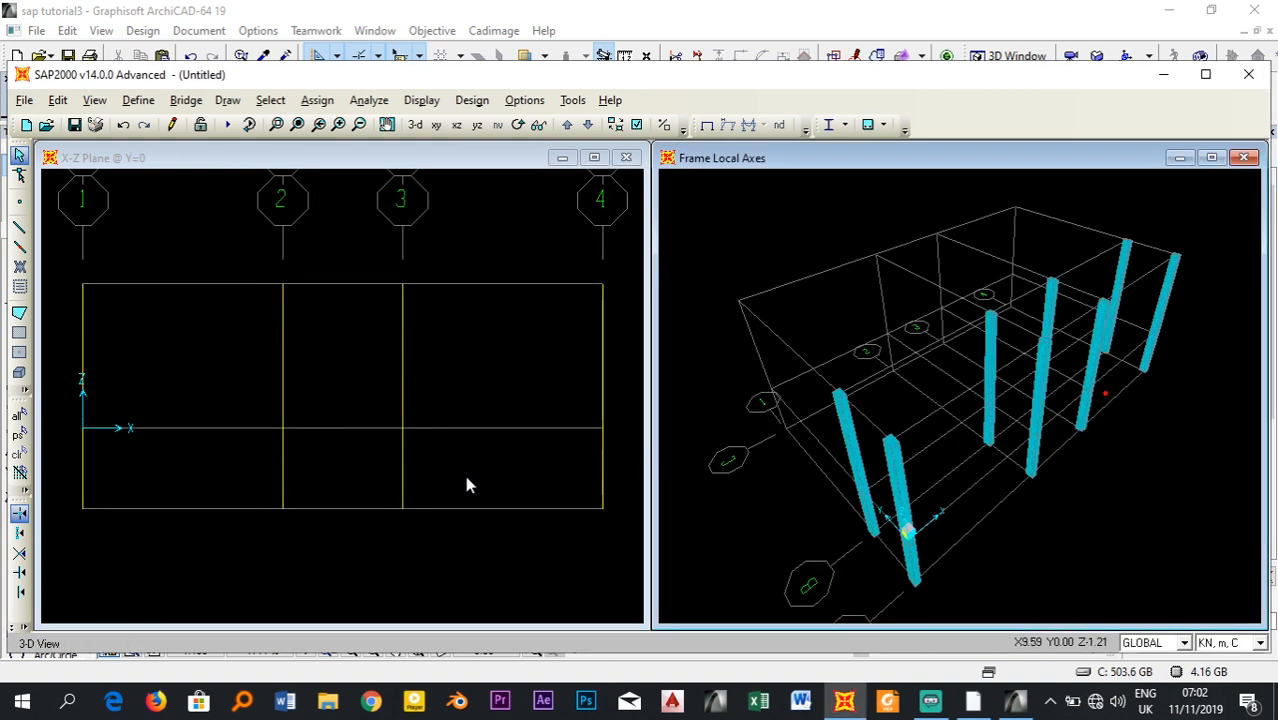
- Reselect the original columns at Y=0 and replicate them once linearly in Y onto grid line C
left_click(18, 436)
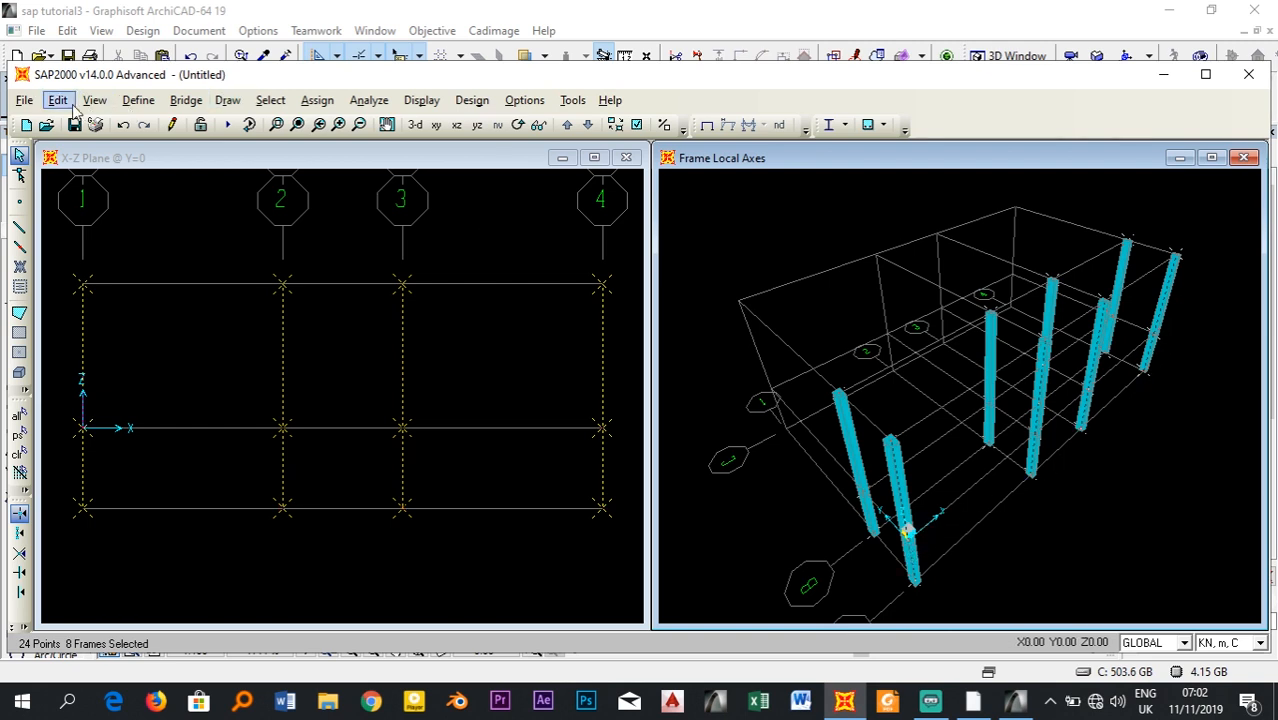
key("ctrl+r")
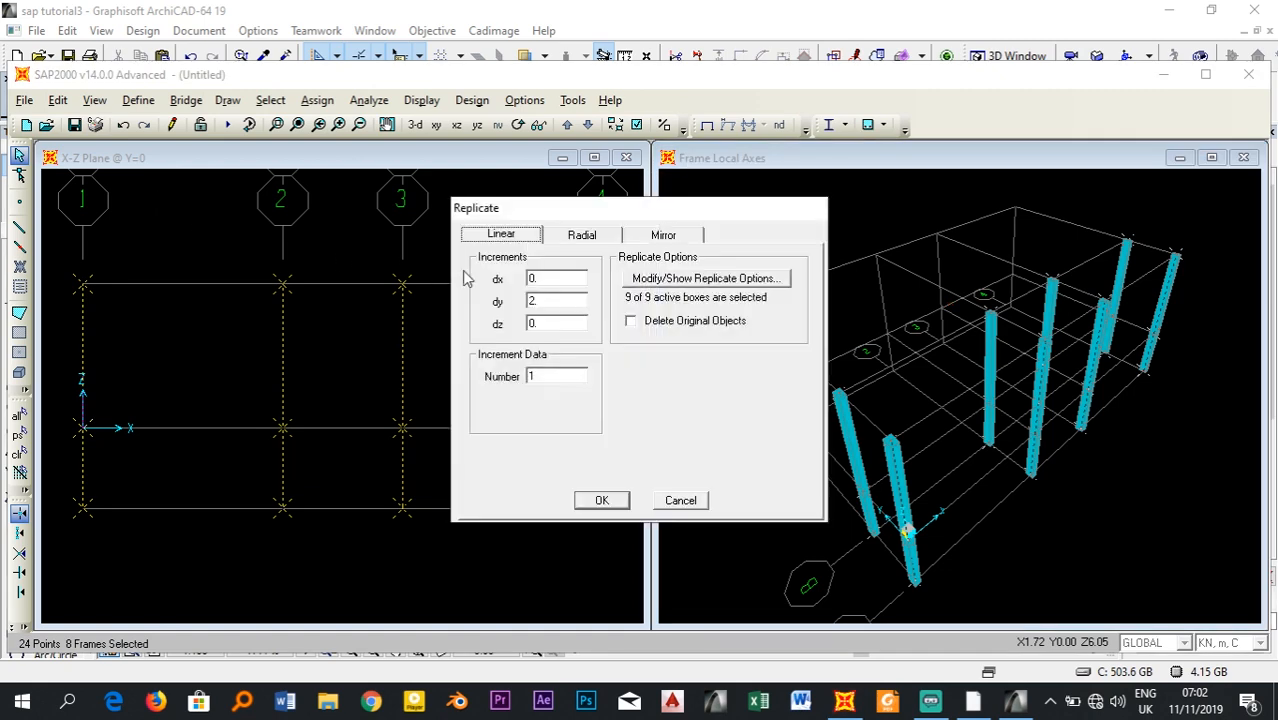
left_click_drag(686, 212, 522, 217)
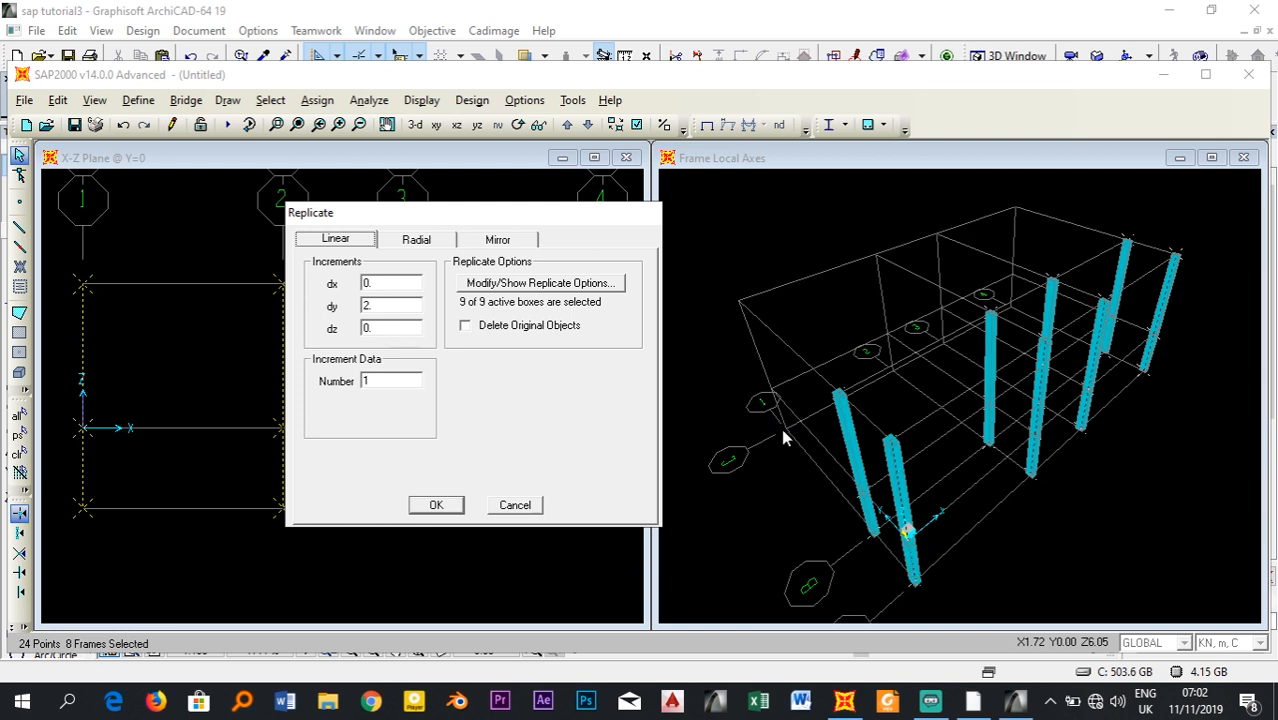
double_click(395, 309)
left_click(437, 505)
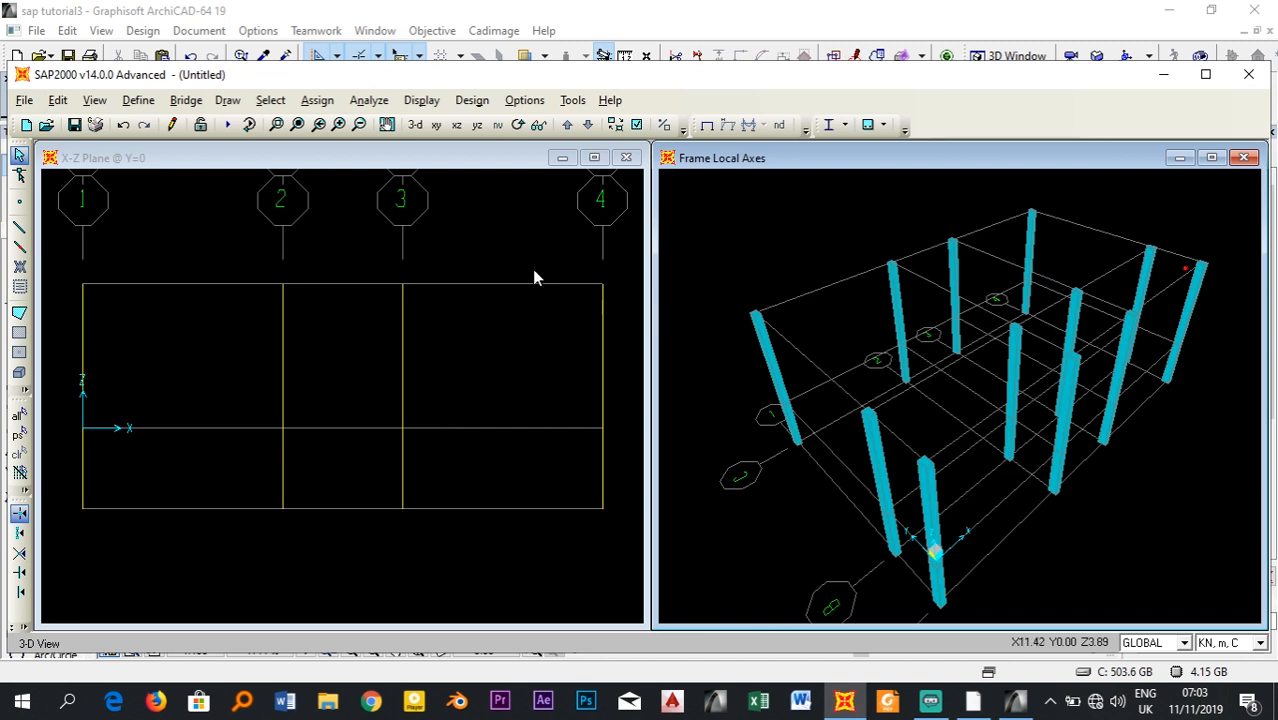
- Quick-draw GB35X20 ground beams on all grid lines in the X-Y plane at Z=0
left_click(498, 238)
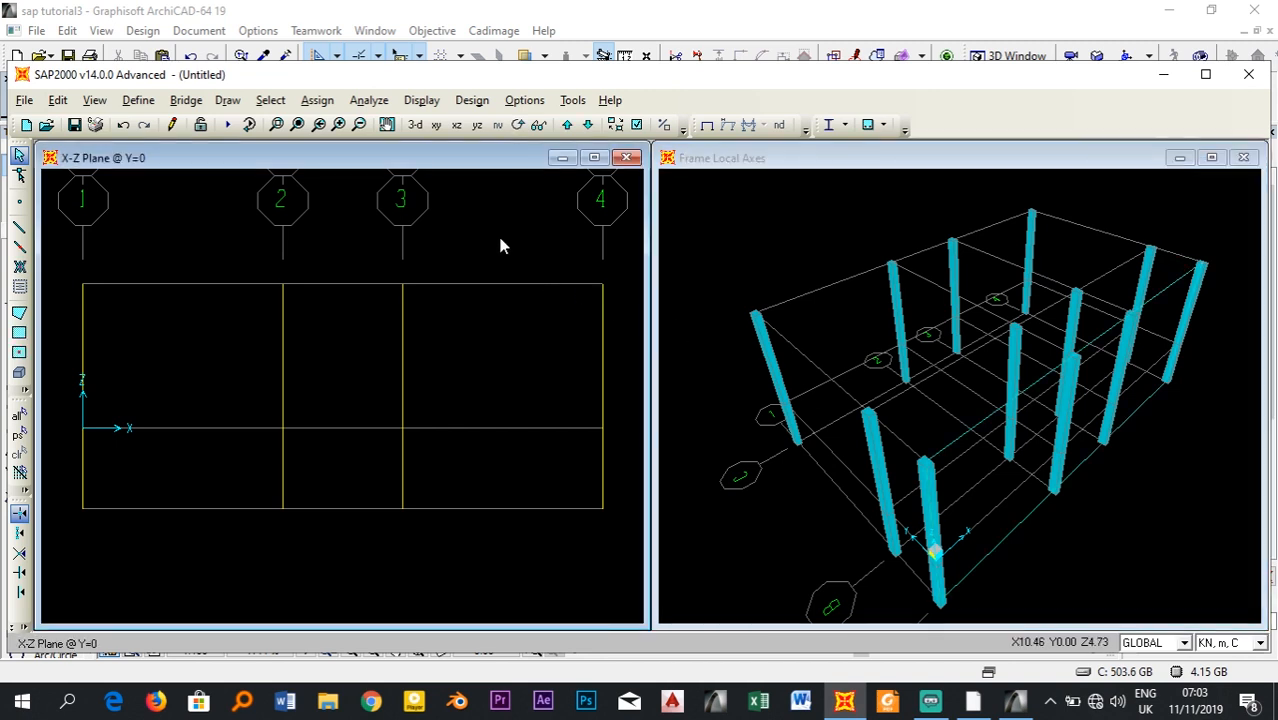
left_click(436, 124)
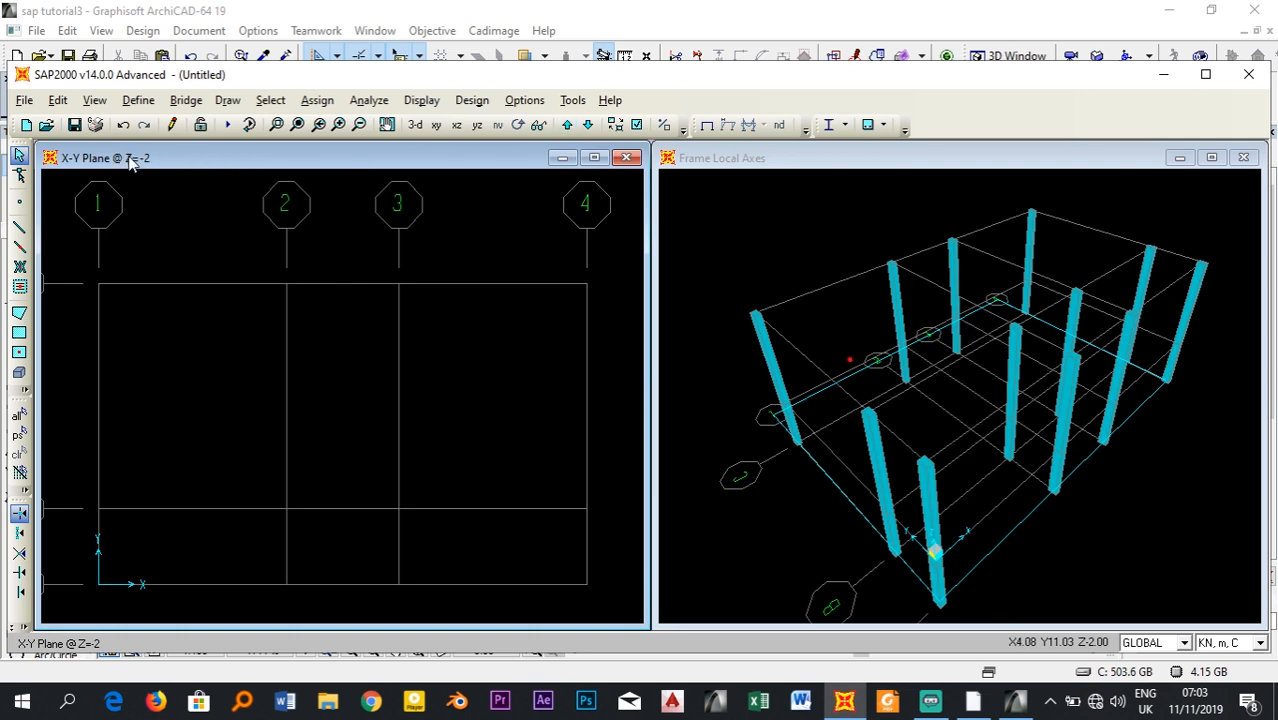
left_click(567, 125)
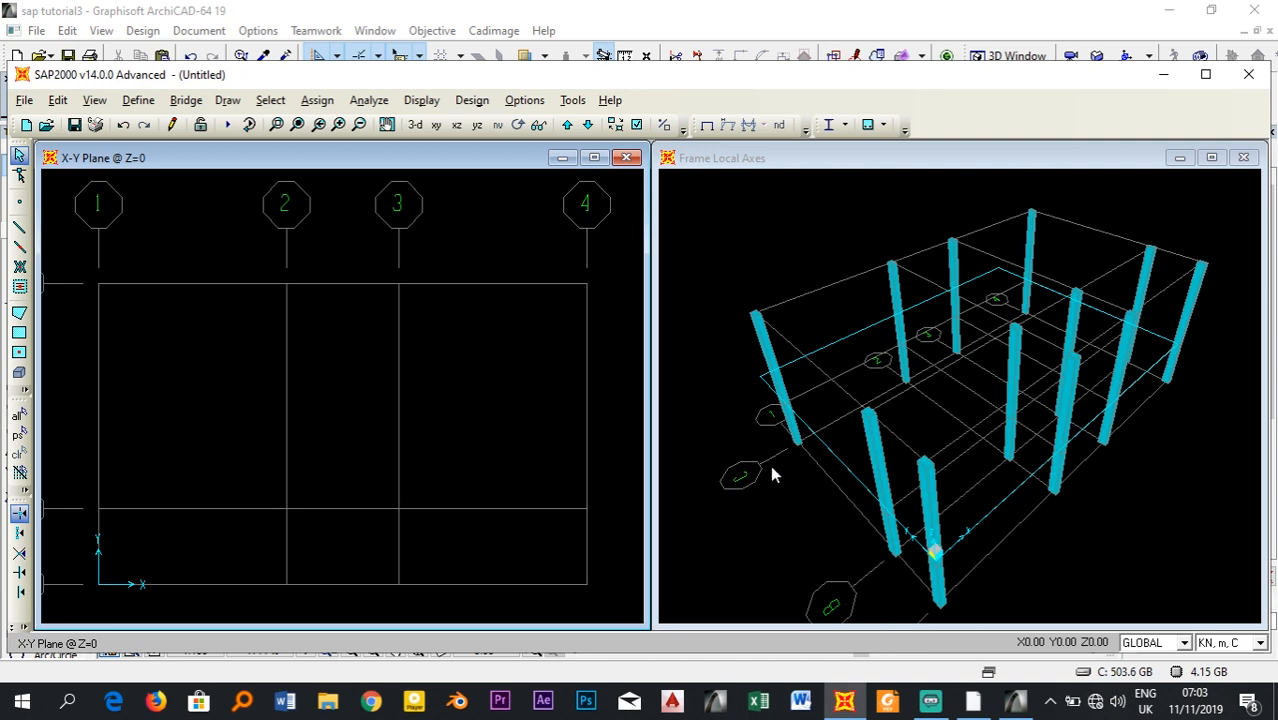
scroll(502, 370, "down", 1)
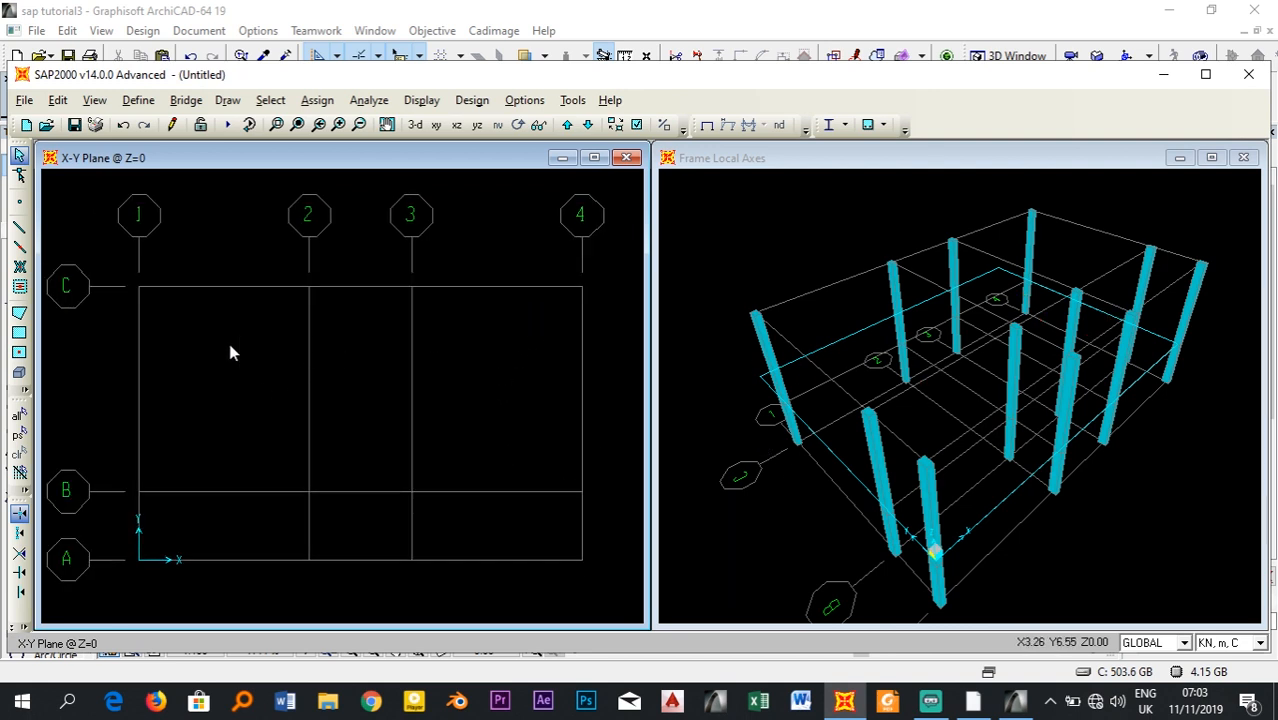
left_click(19, 249)
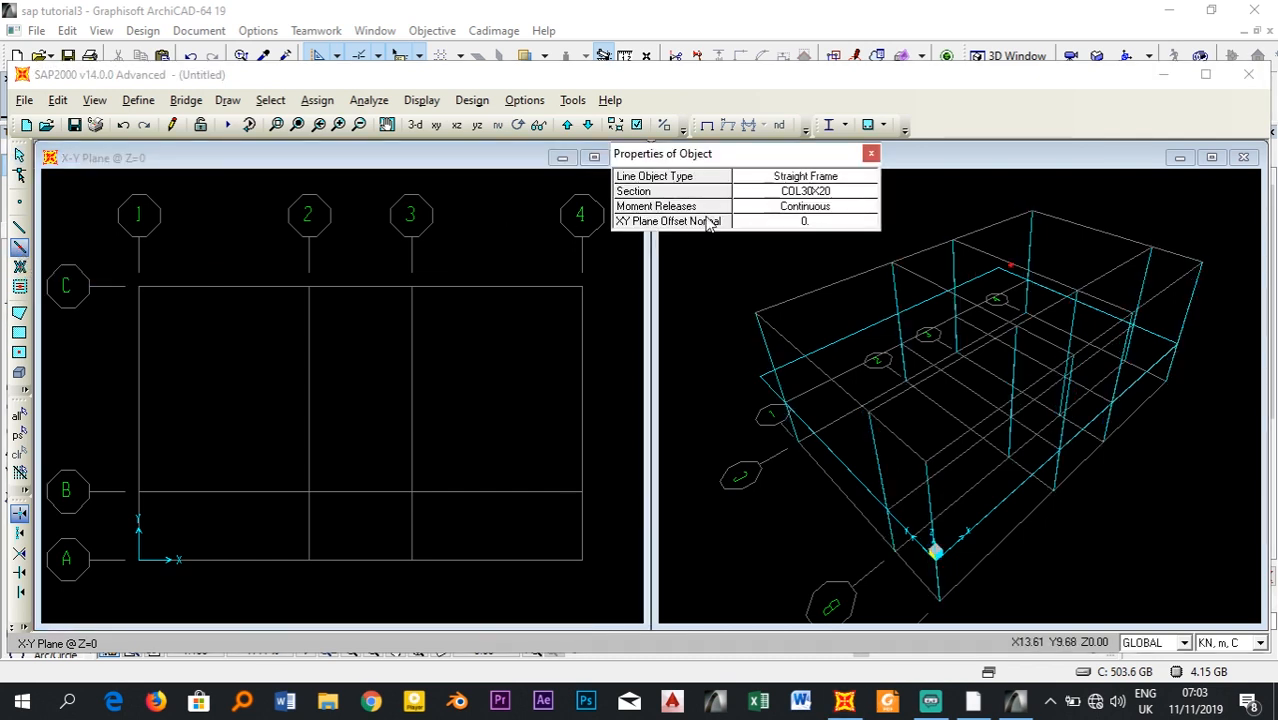
left_click(812, 192)
left_click(866, 193)
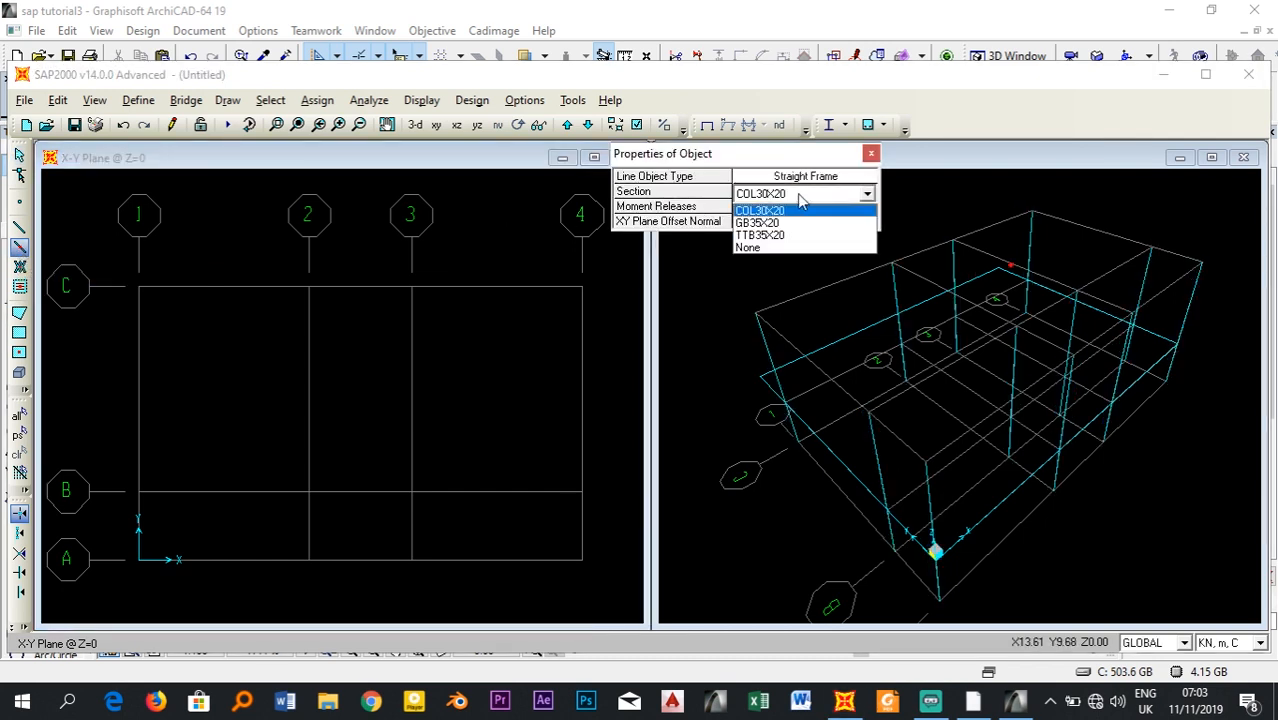
left_click(784, 224)
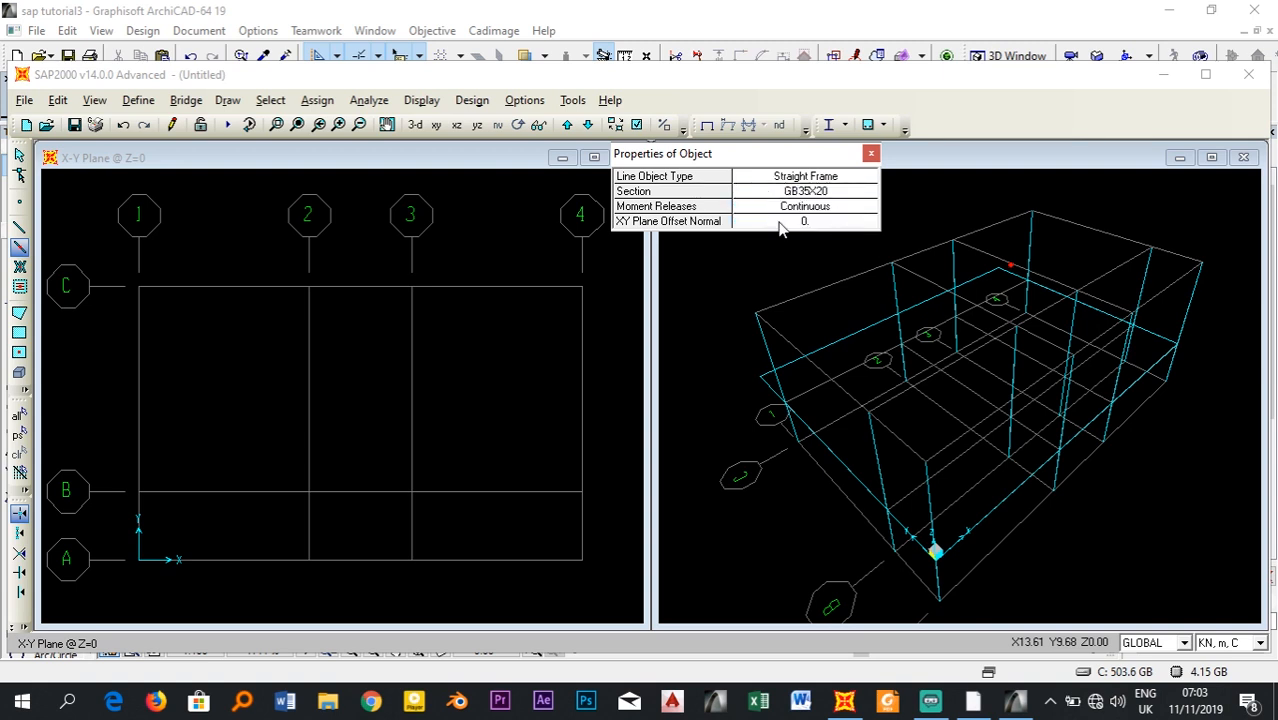
mouse_move(116, 261)
left_mouse_down()
mouse_move(291, 442)
mouse_move(617, 595)
left_mouse_up()
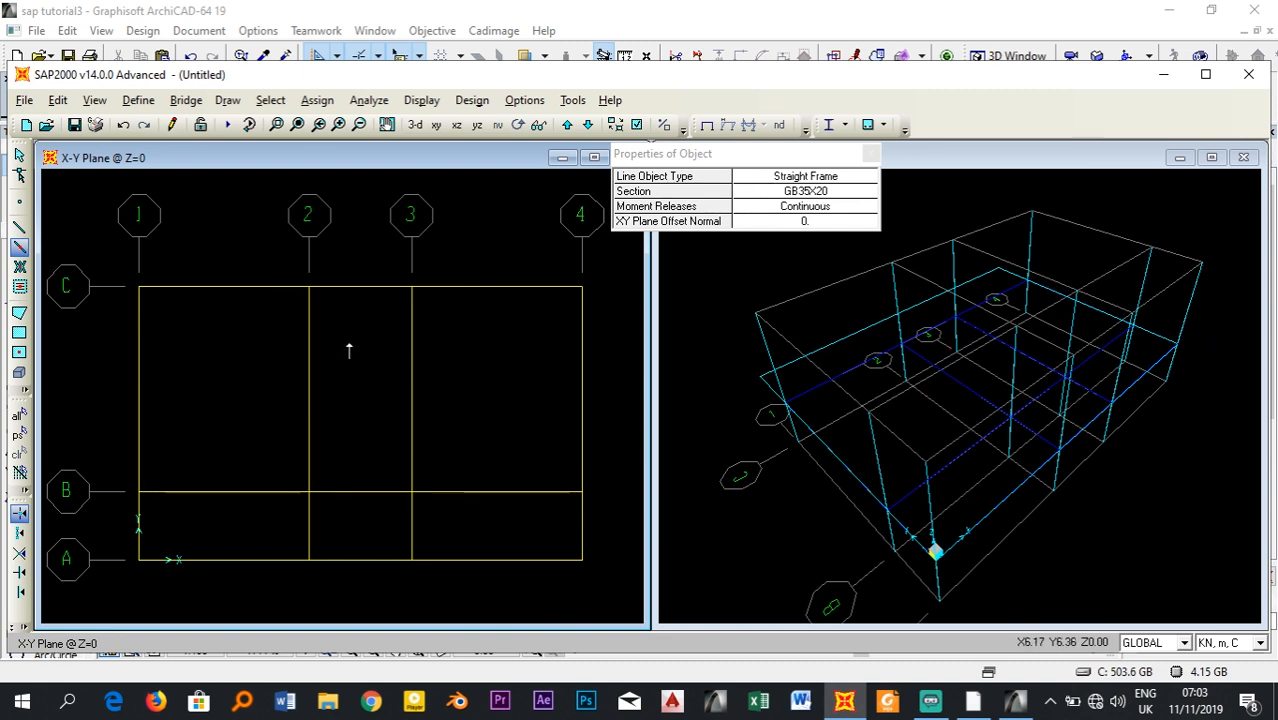
- Quick-draw TTB35X20 beams on all grid lines in the X-Y plane at Z=3.6 and end the drawing command
left_click(768, 153)
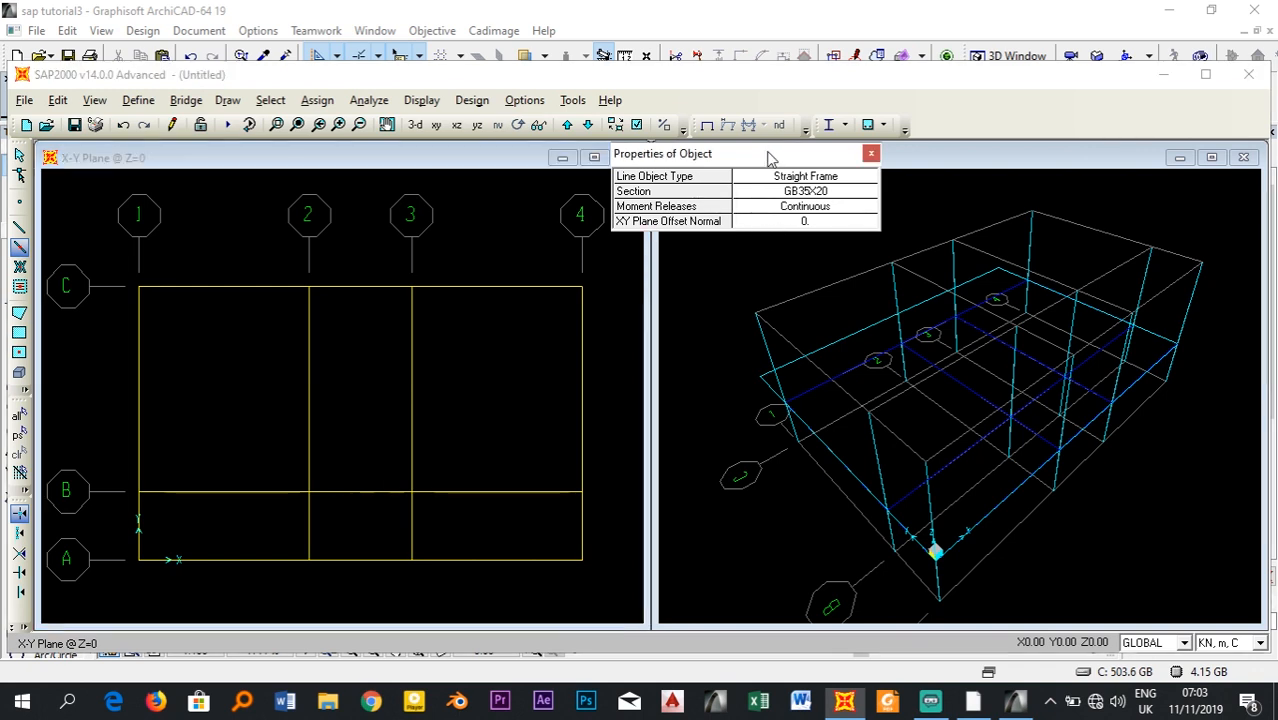
left_click(567, 125)
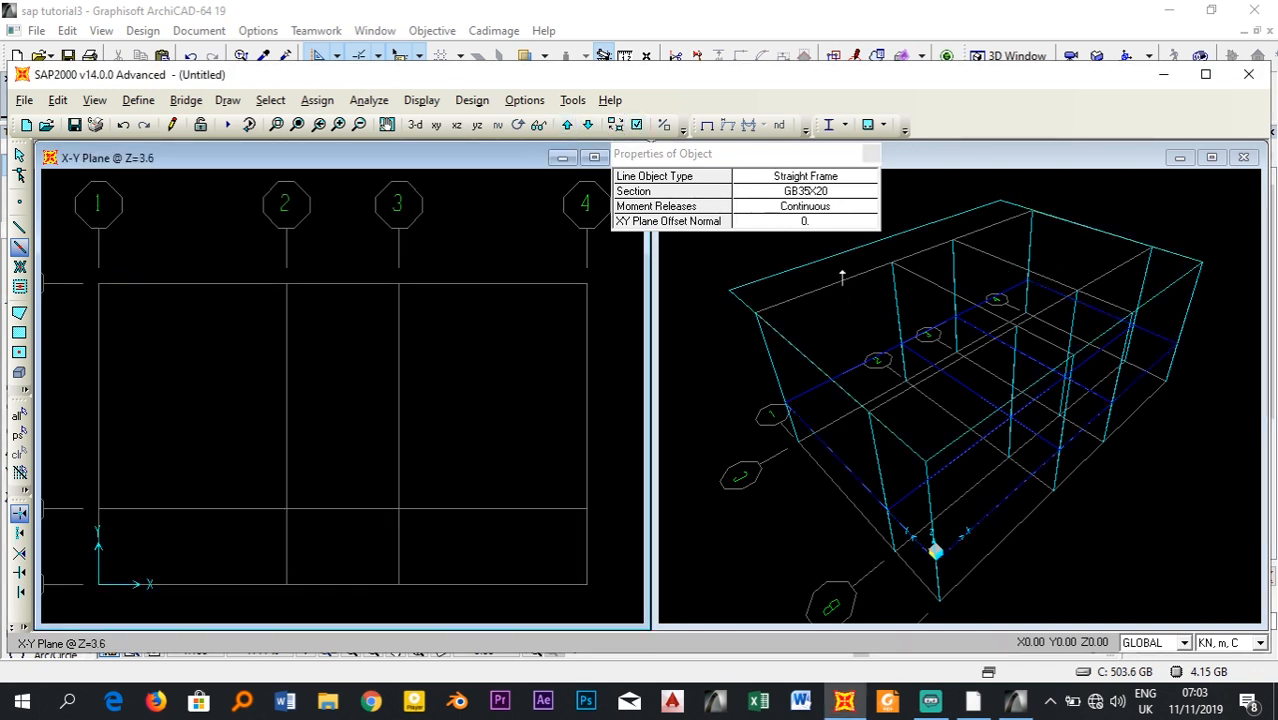
left_click(810, 195)
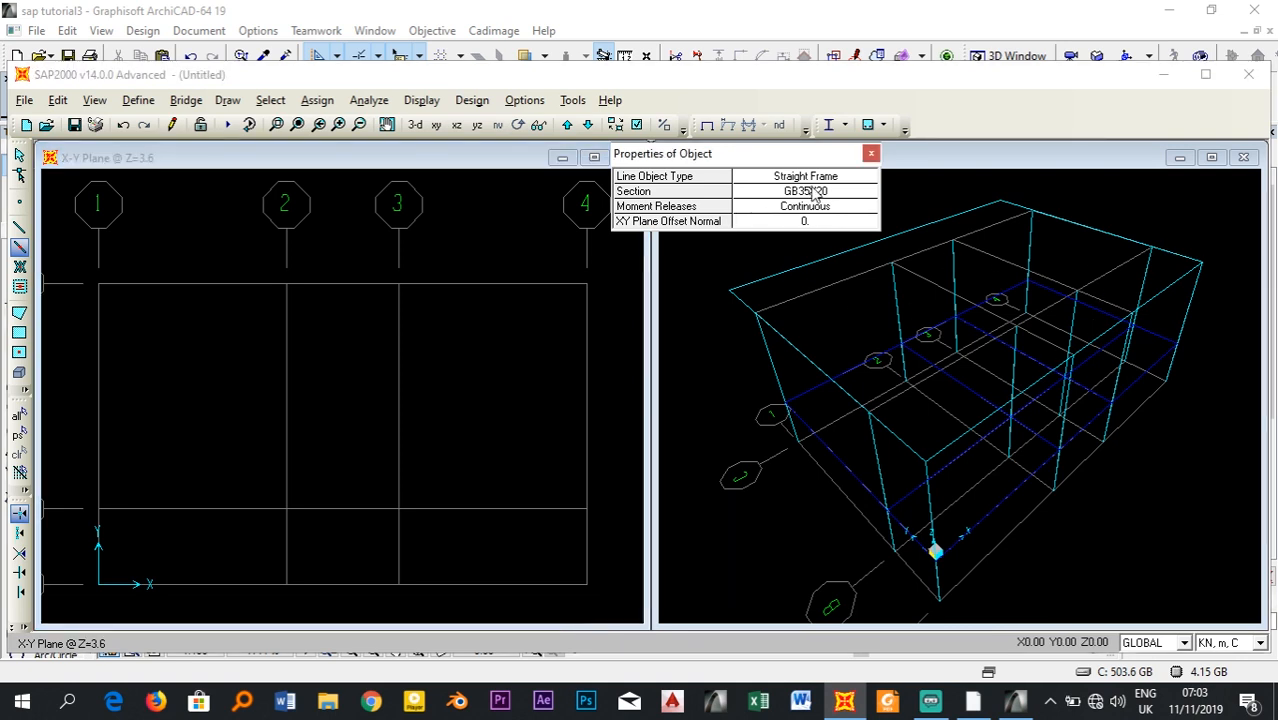
left_click(808, 193)
left_click(766, 236)
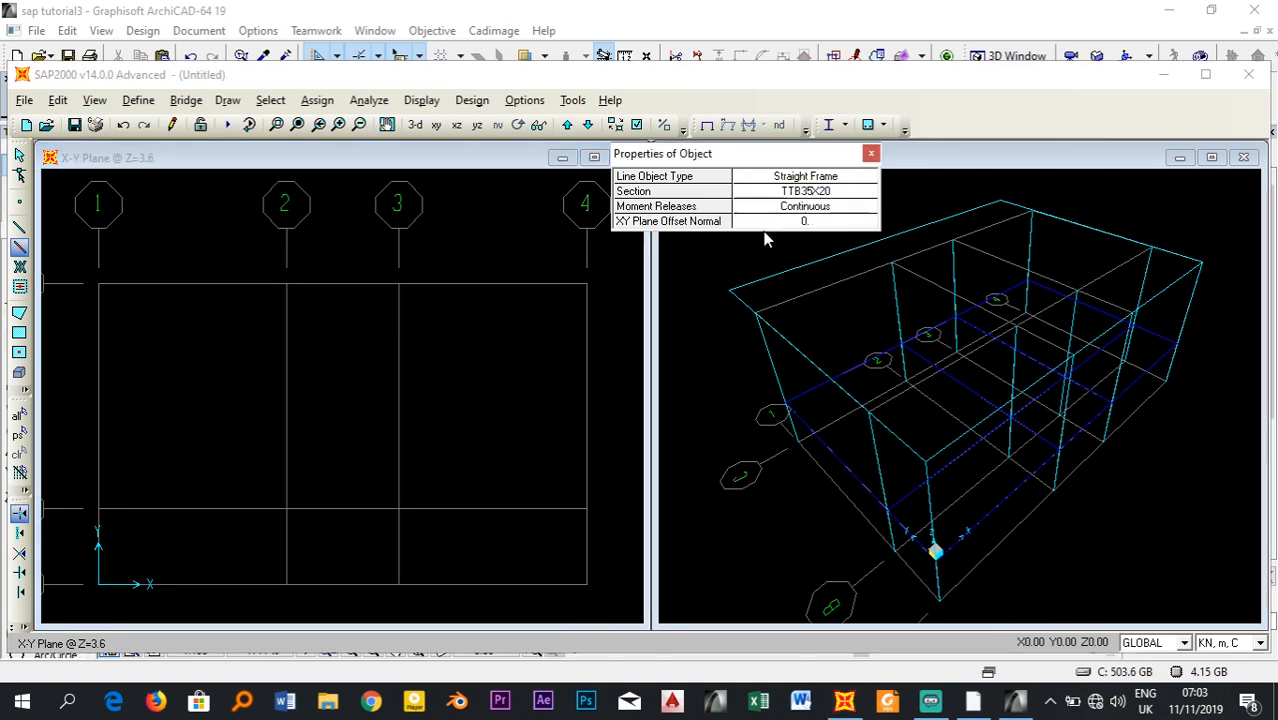
mouse_move(78, 265)
left_mouse_down()
mouse_move(411, 536)
mouse_move(604, 604)
left_mouse_up()
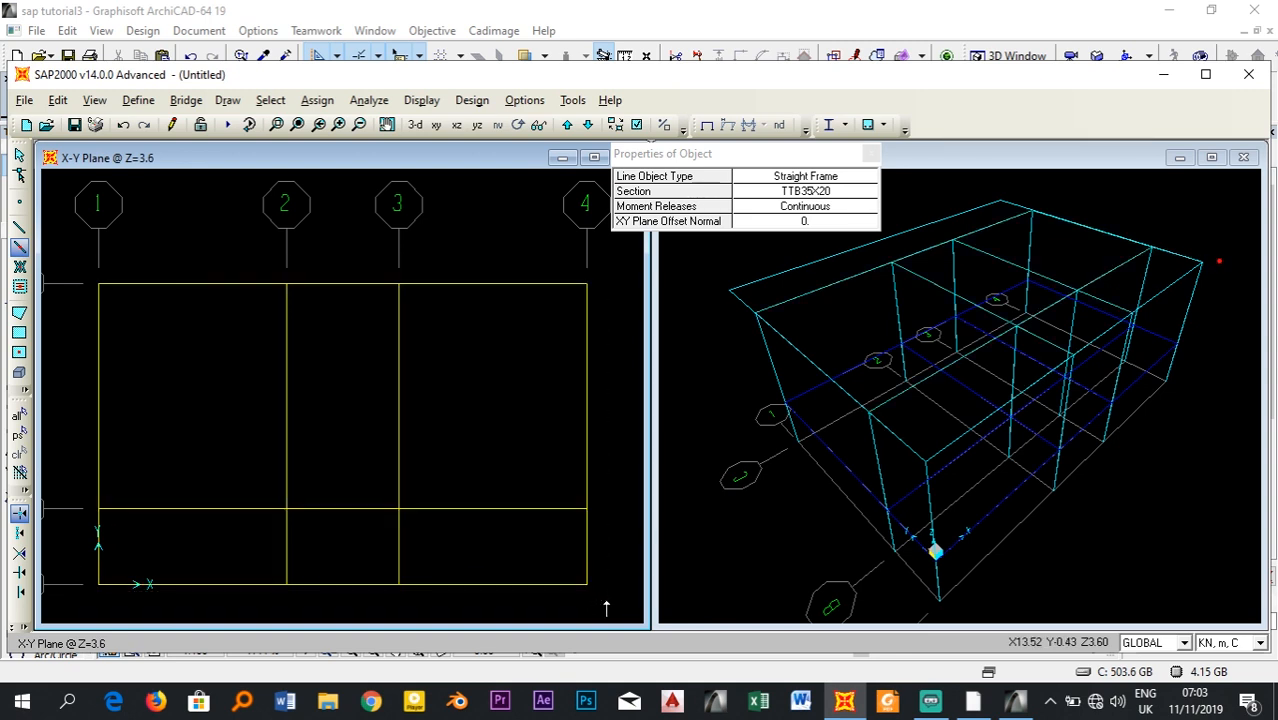
left_click(870, 153)
key("Escape")
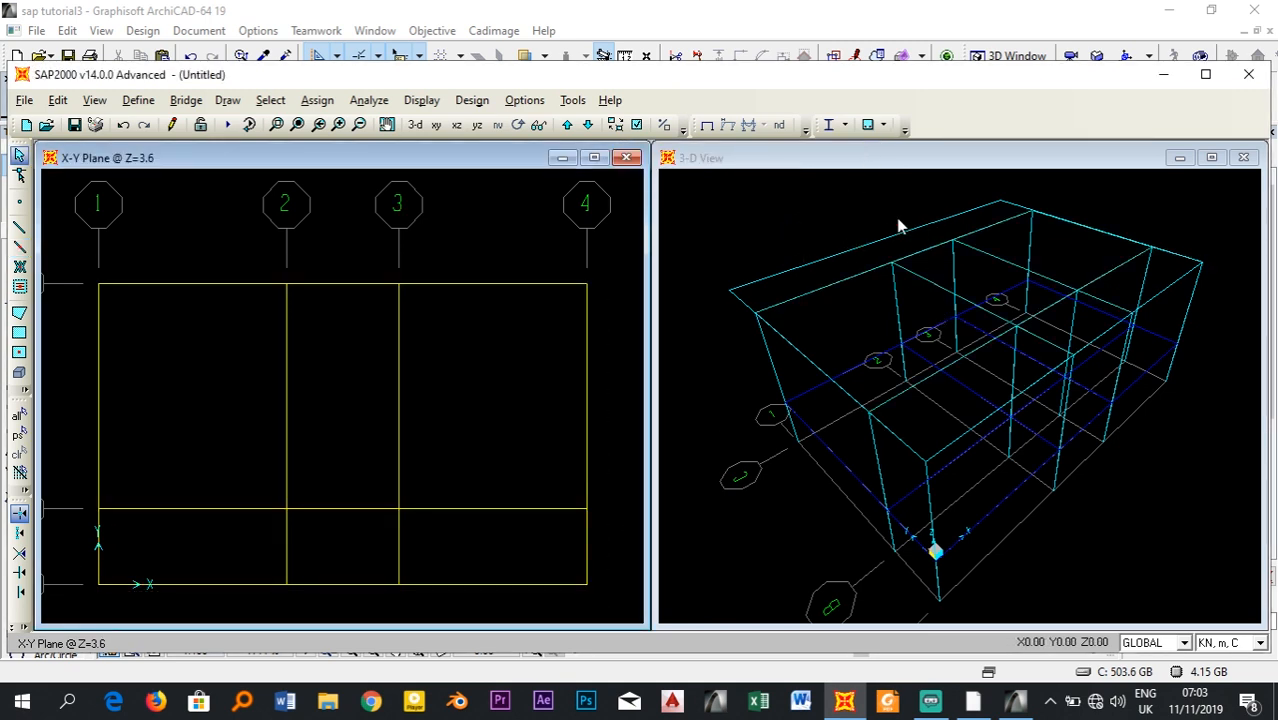
- Show the members extruded in the 3-D view and change the COL30X20 frame section's display colour to yellow
left_click(851, 201)
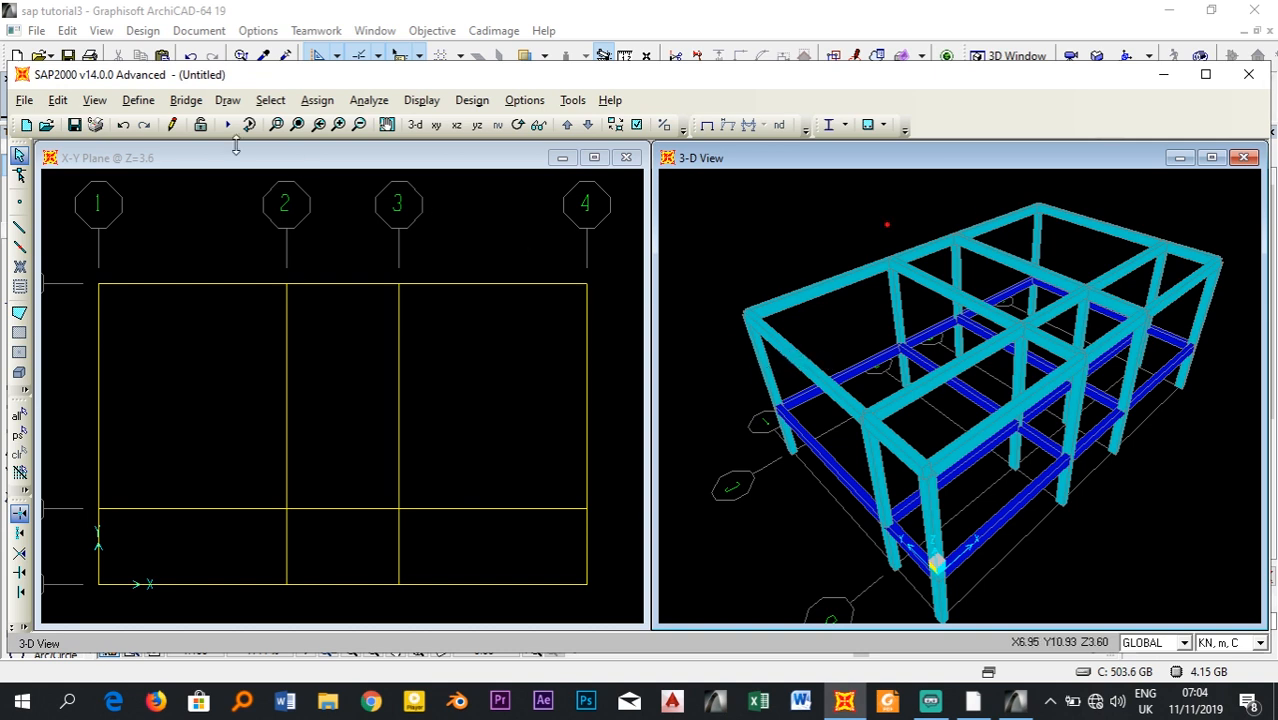
left_click(136, 101)
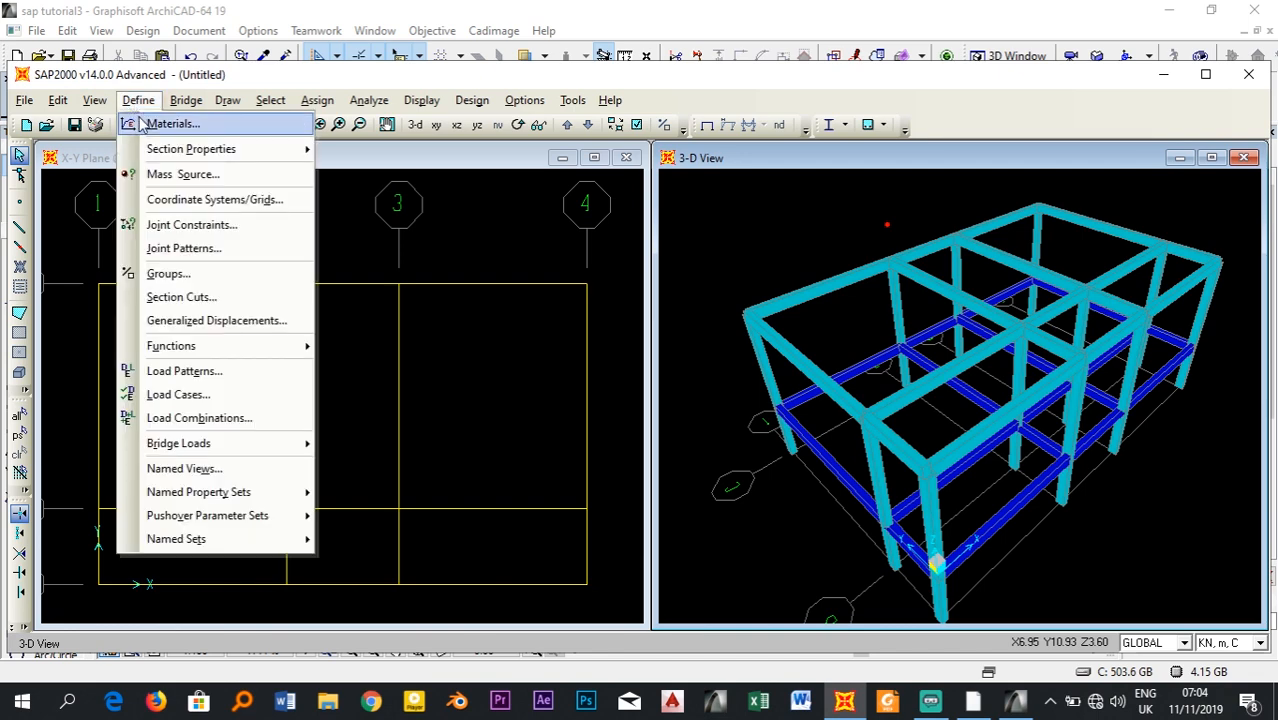
mouse_move(152, 149)
left_click(352, 149)
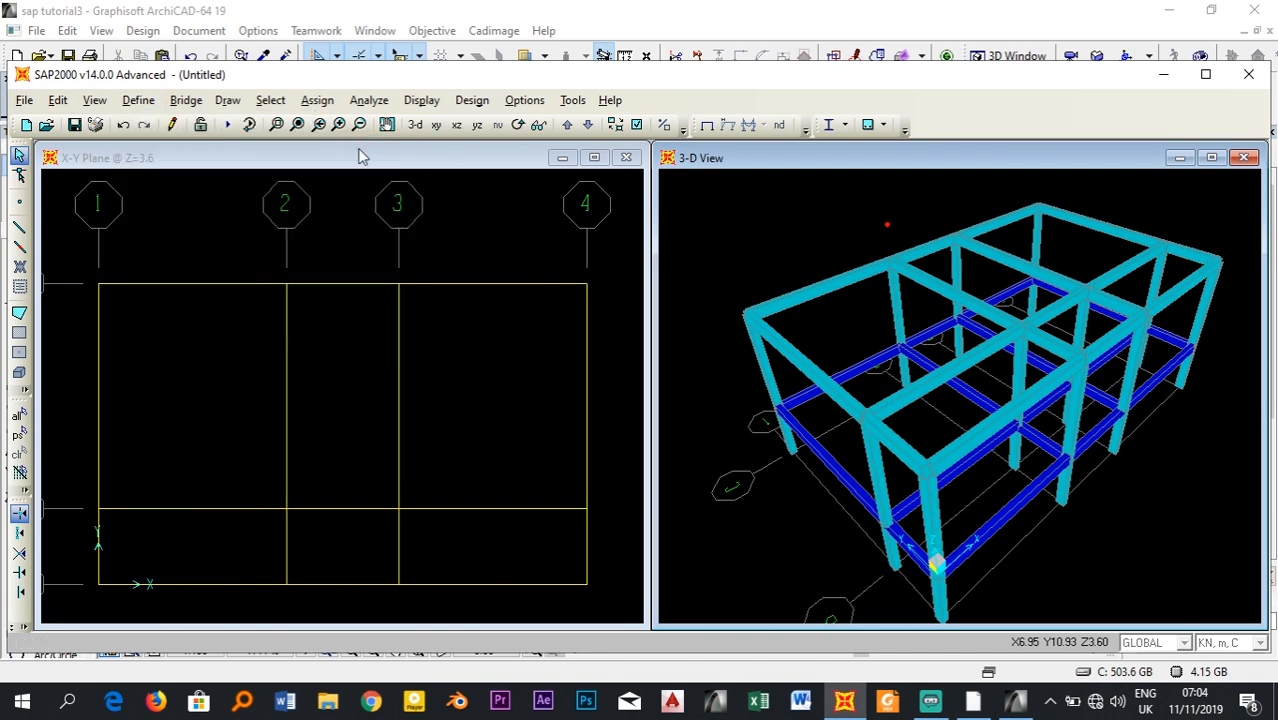
left_click(716, 307)
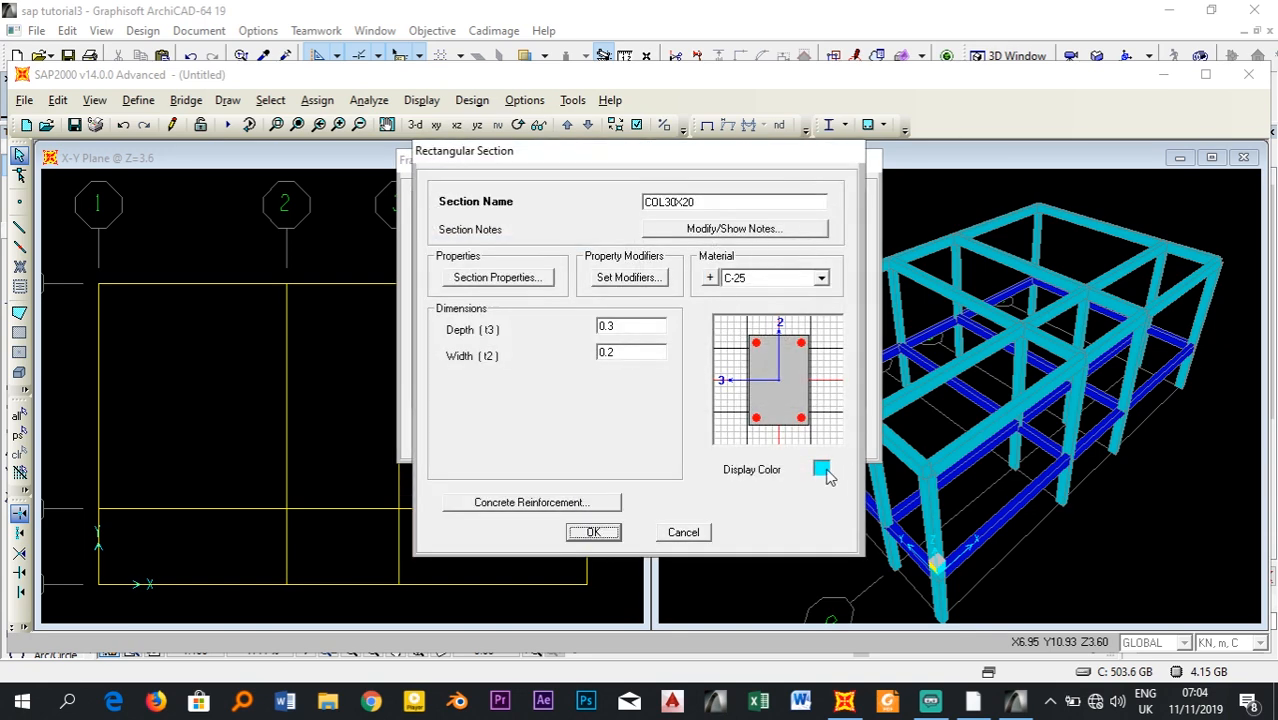
left_click(821, 469)
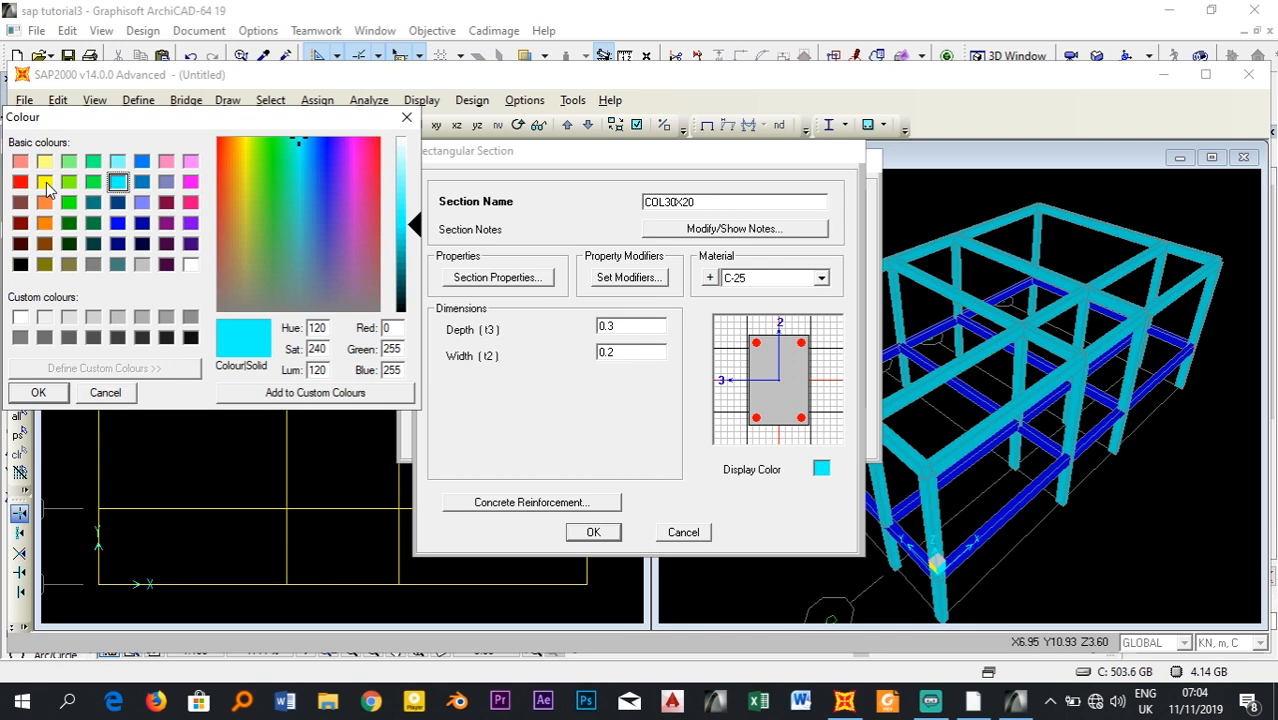
left_click(45, 183)
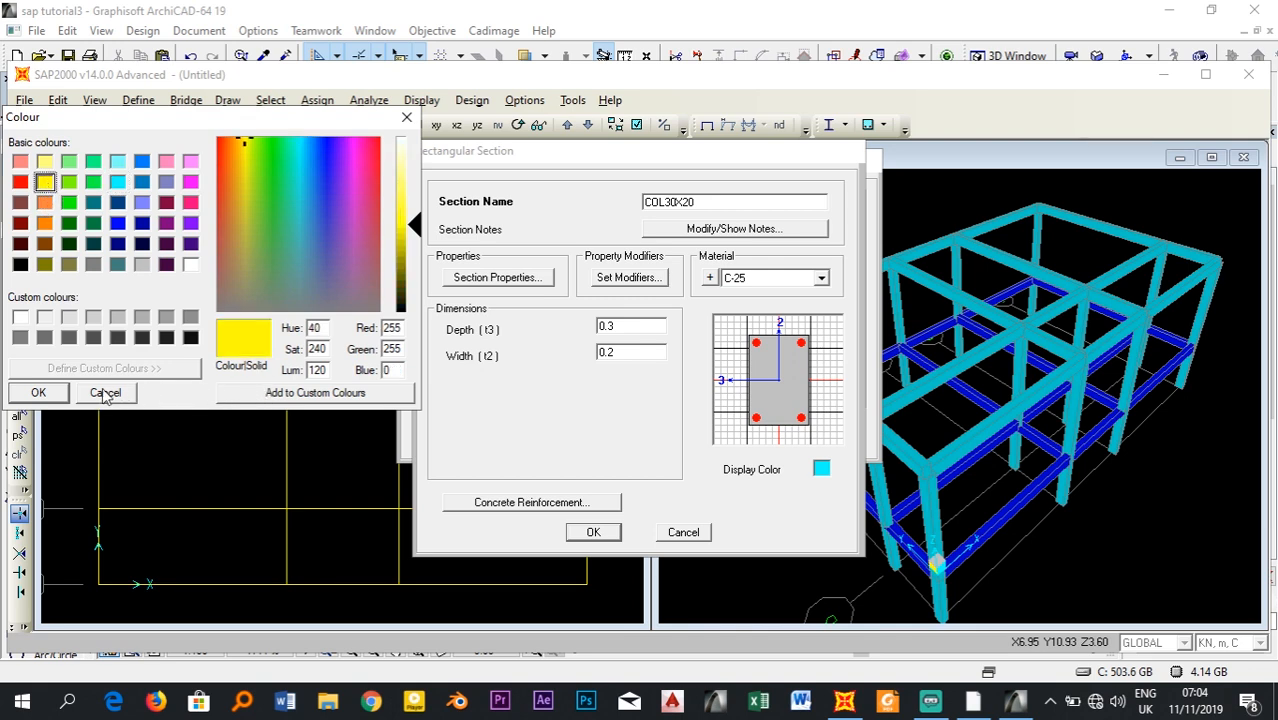
left_click(38, 392)
left_click(590, 533)
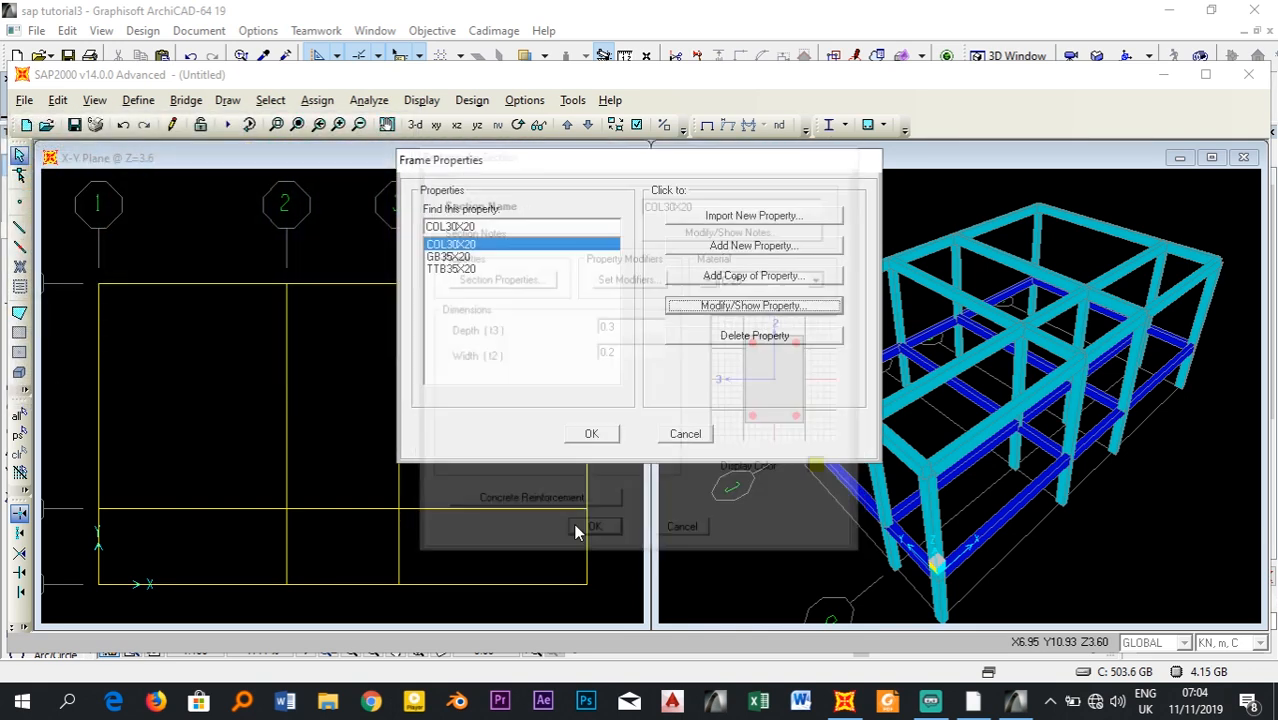
left_click(590, 434)
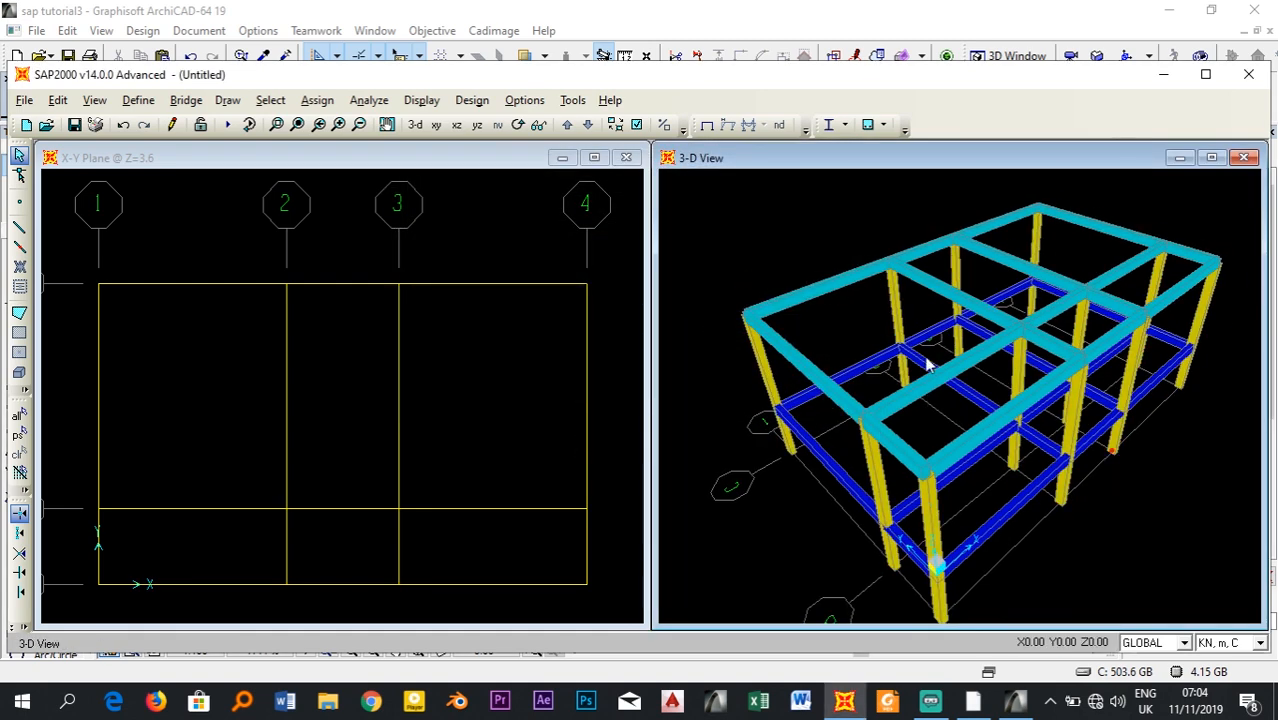
- Quick-draw SLAB areas in all six grid bays of the X-Y plane at Z=3.6 and end the drawing command
scroll(928, 364, "down", 1)
scroll(1116, 460, "down", 1)
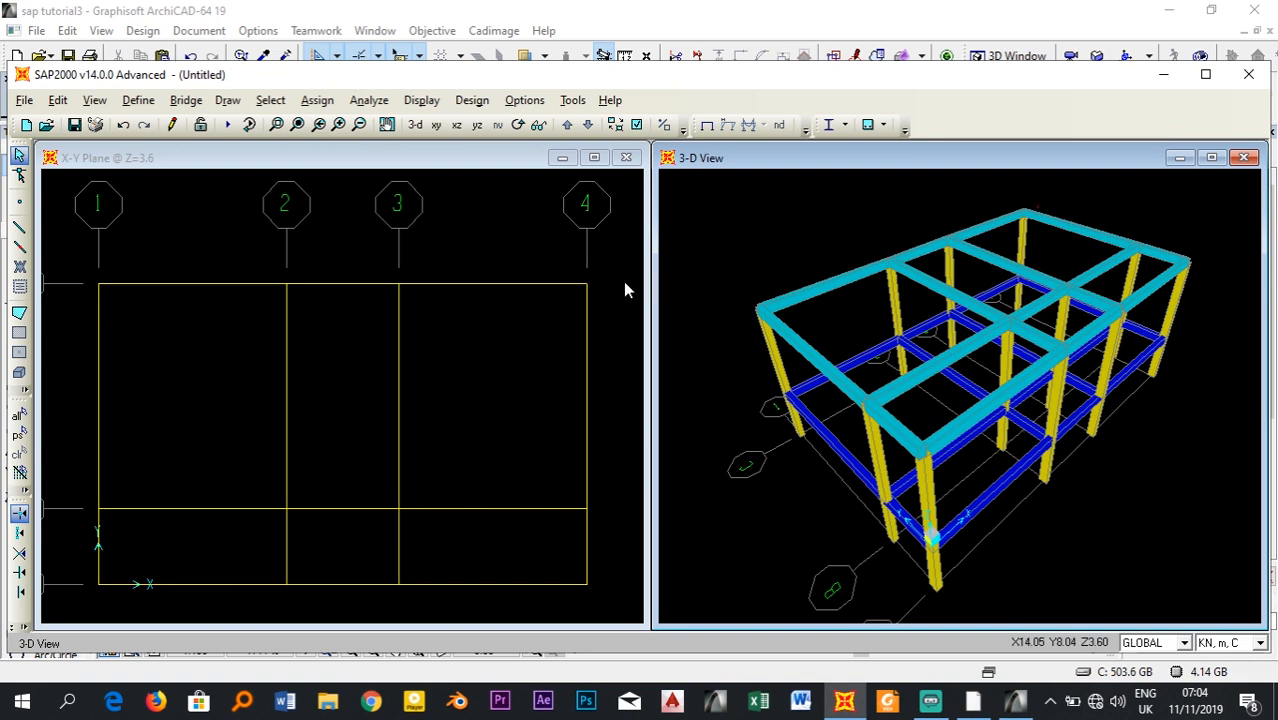
left_click(492, 213)
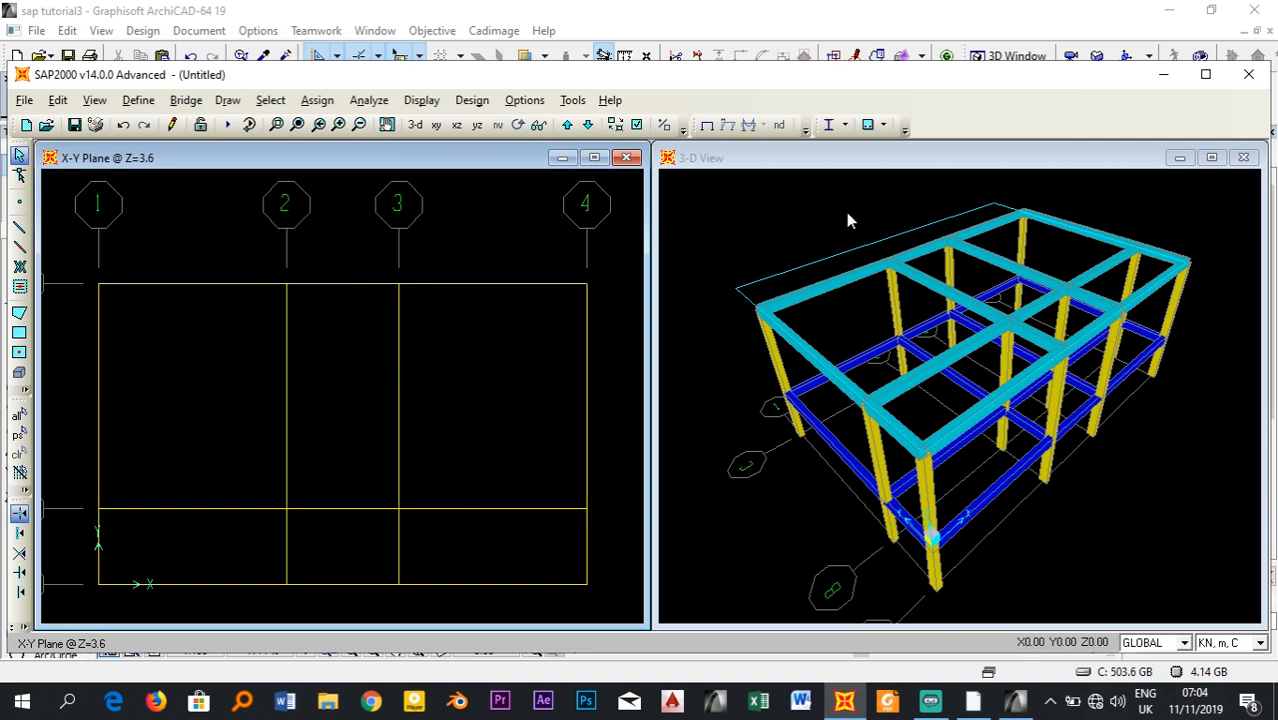
left_click(19, 354)
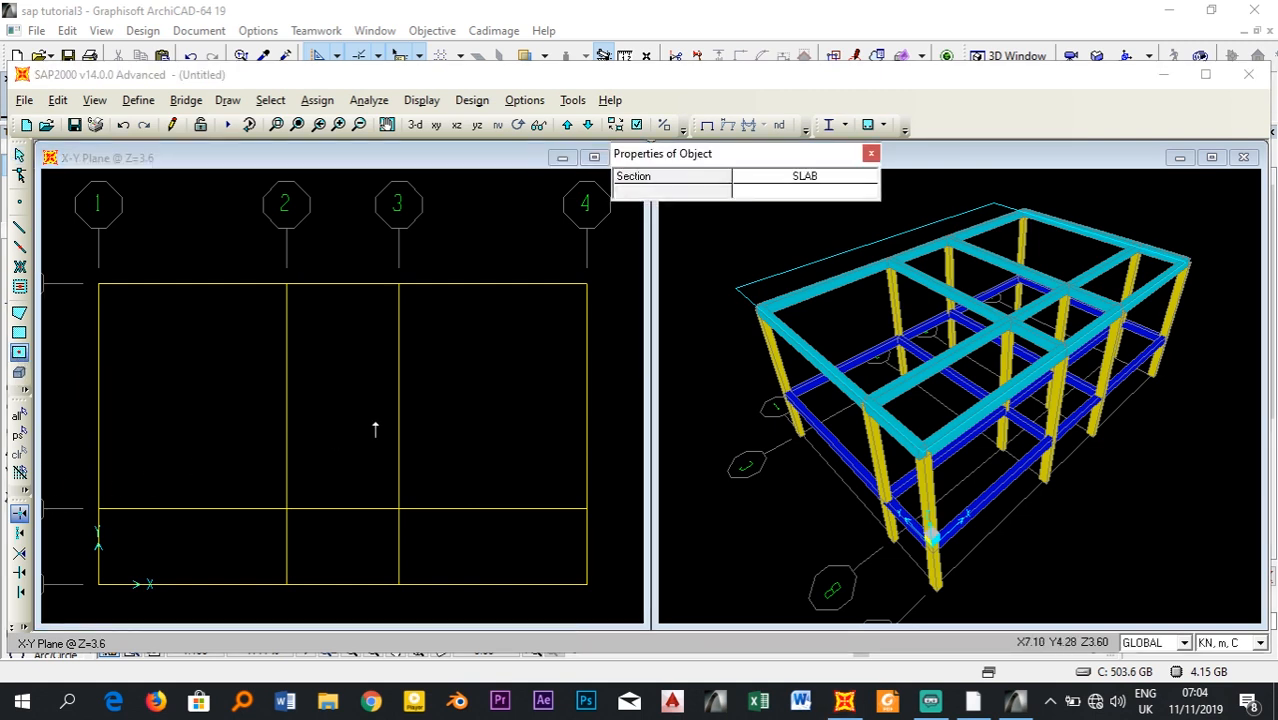
left_click(805, 180)
left_click(801, 182)
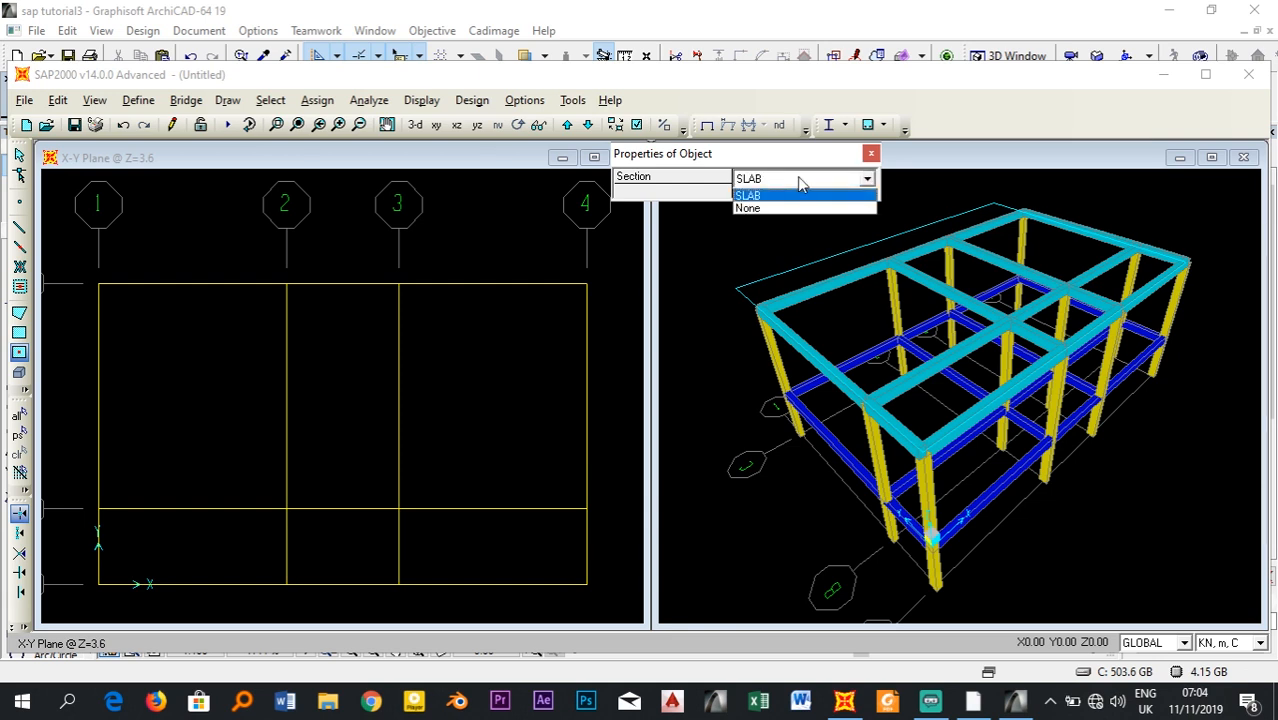
left_click(762, 195)
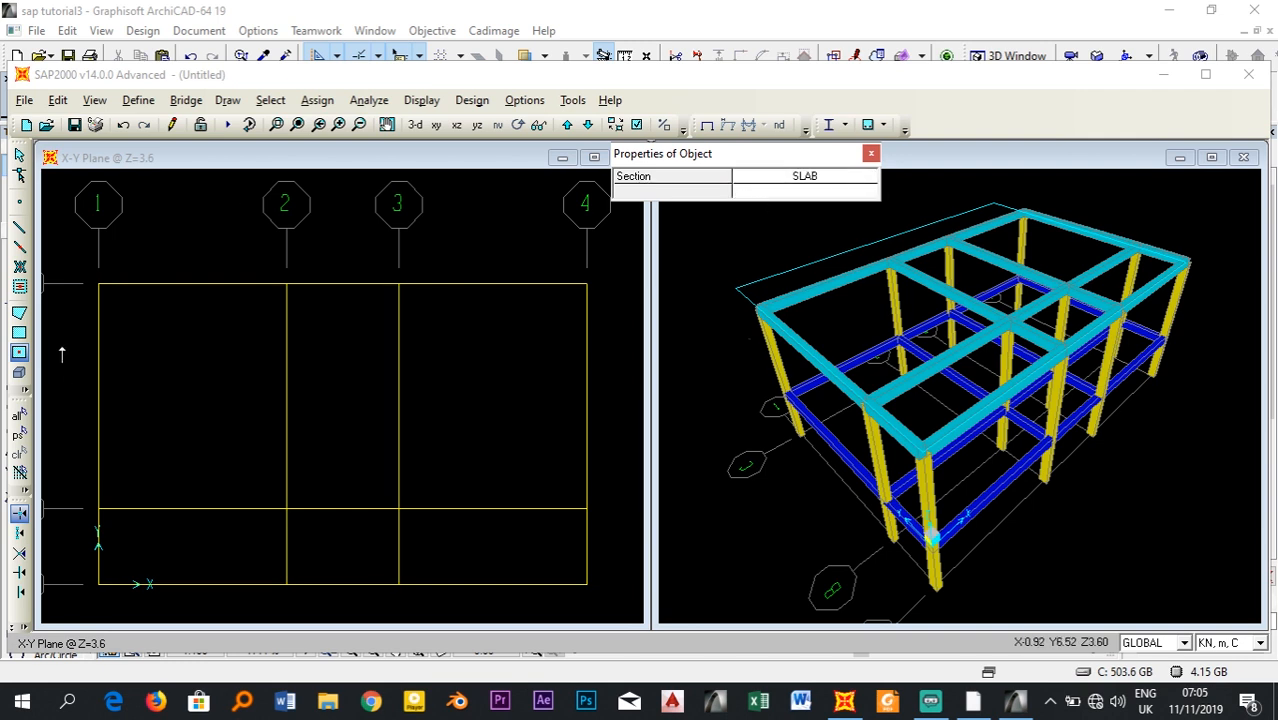
left_click(189, 362)
left_click(335, 360)
left_click(497, 363)
left_click(448, 548)
left_click(331, 548)
left_click(211, 544)
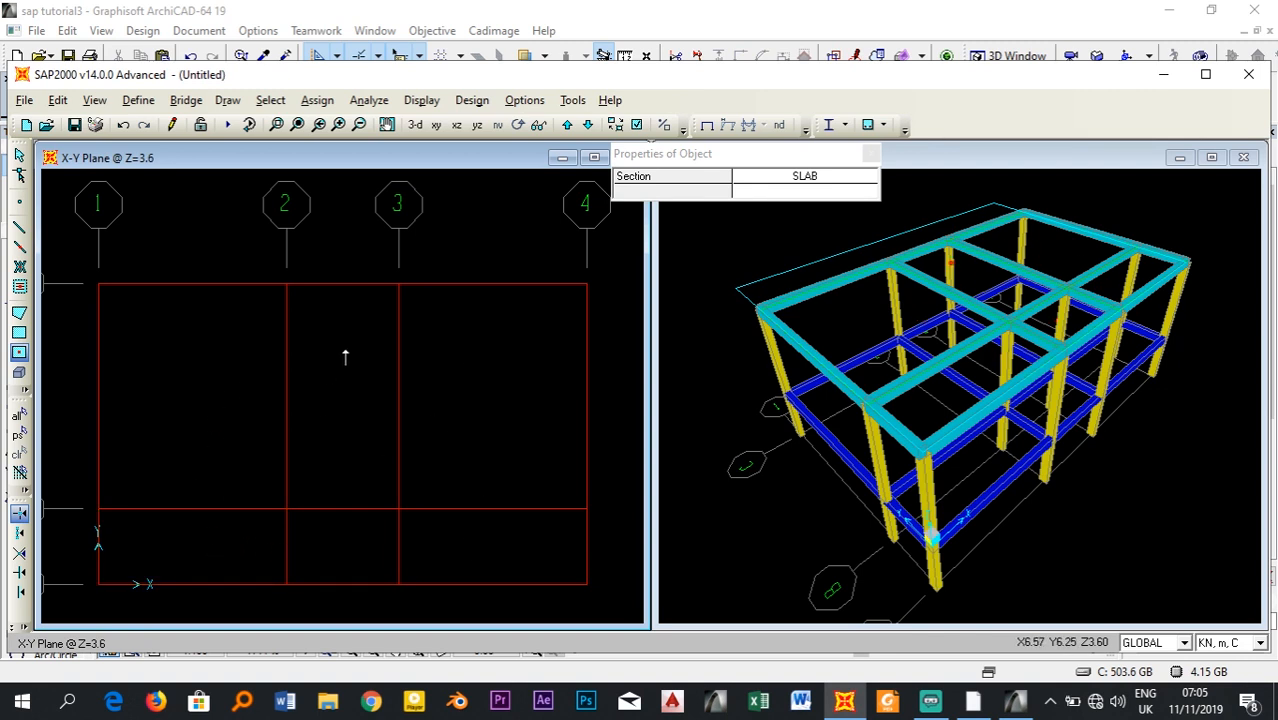
left_click(871, 155)
key("Escape")
left_click(987, 191)
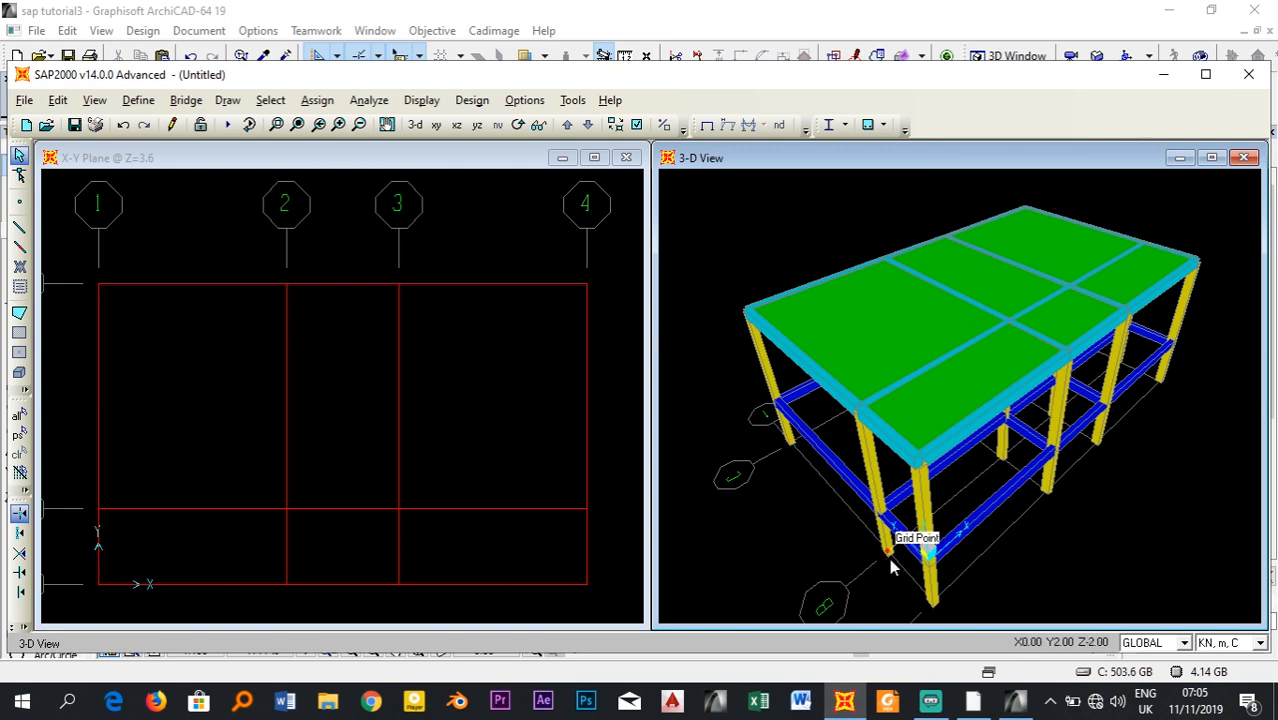
- Select all column base joints in the X-Y plane at Z=-2 and assign fixed restraints in all translations and rotations
left_click(462, 232)
left_click(588, 124)
left_click(588, 124)
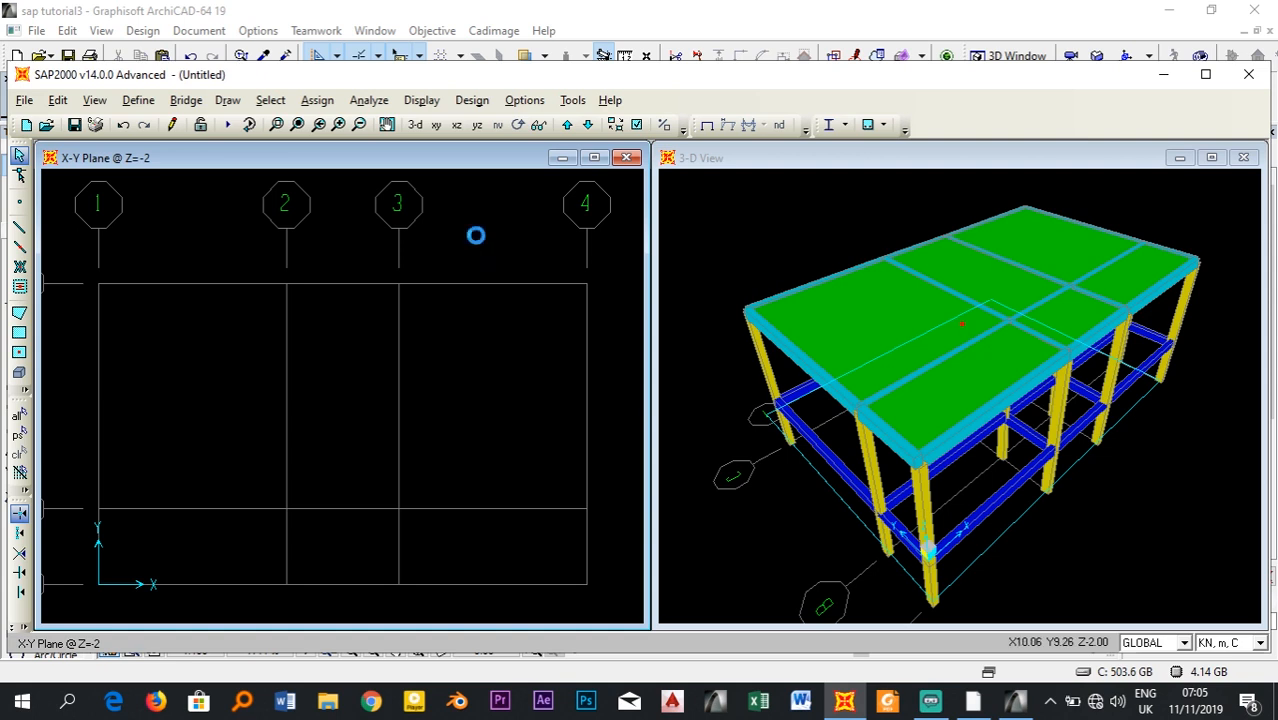
scroll(475, 250, "down", 1)
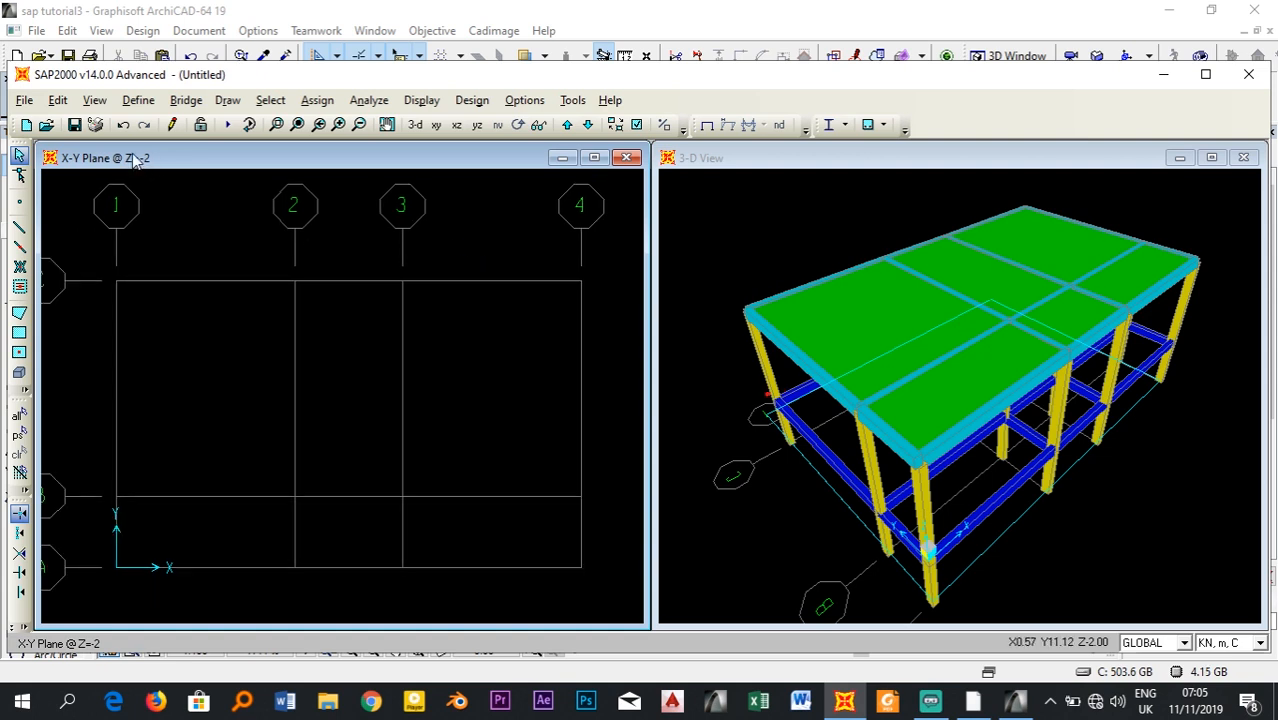
left_click_drag(100, 270, 600, 606)
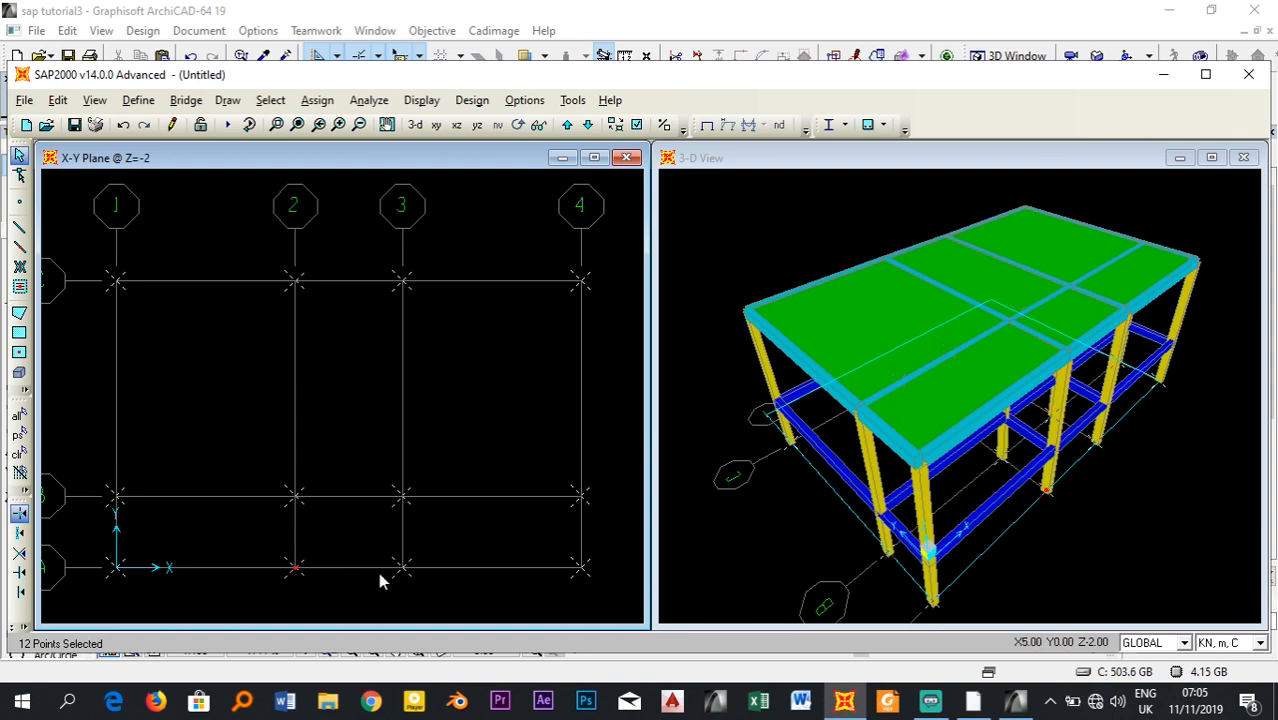
left_click(316, 101)
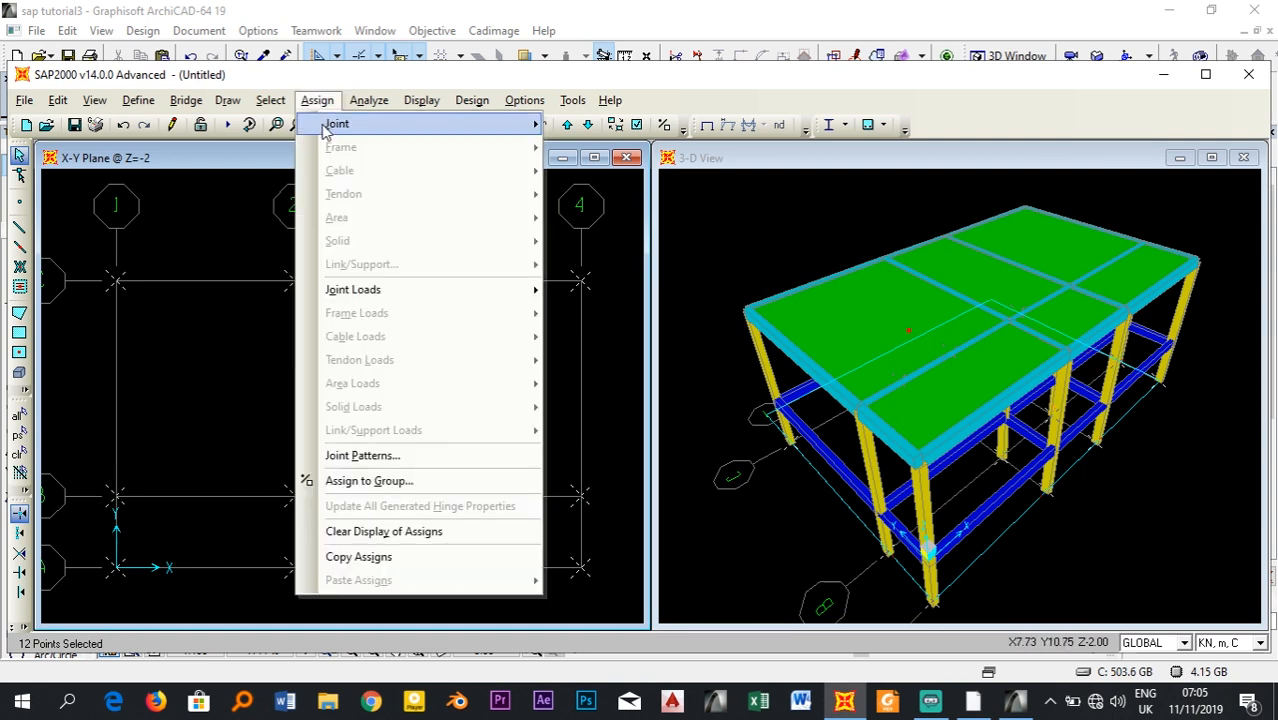
mouse_move(330, 124)
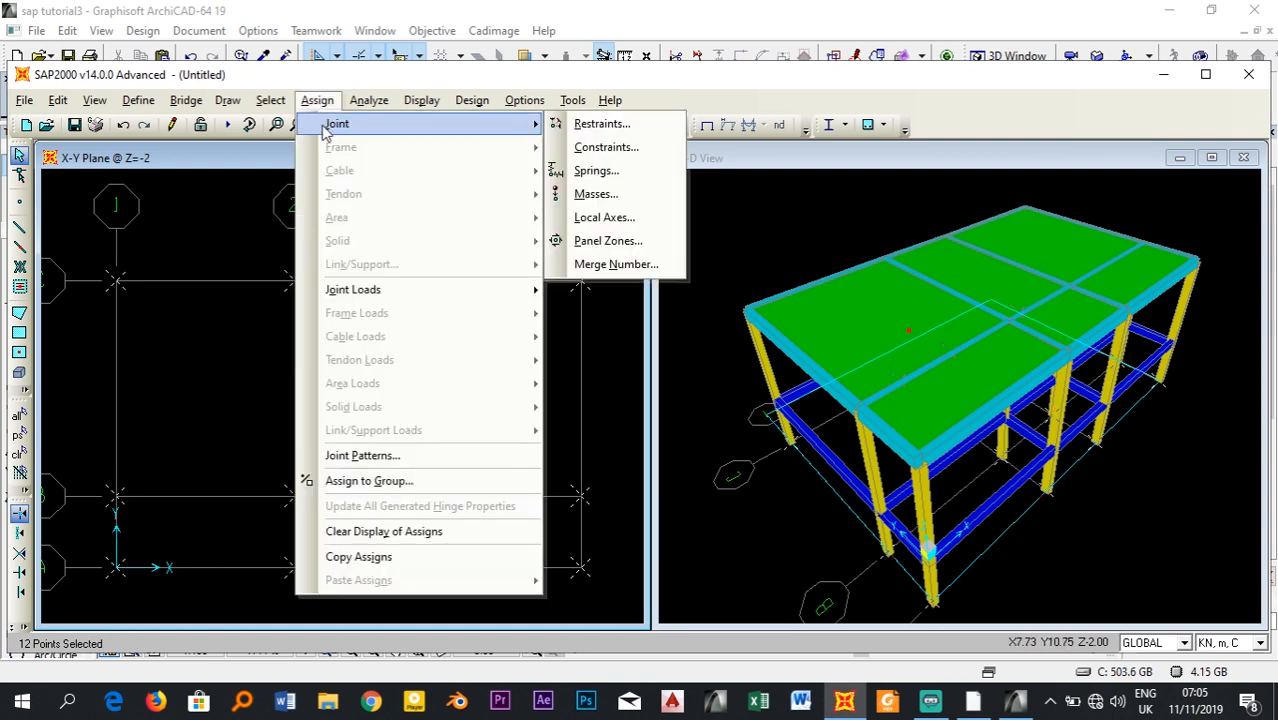
left_click(595, 125)
left_click(598, 414)
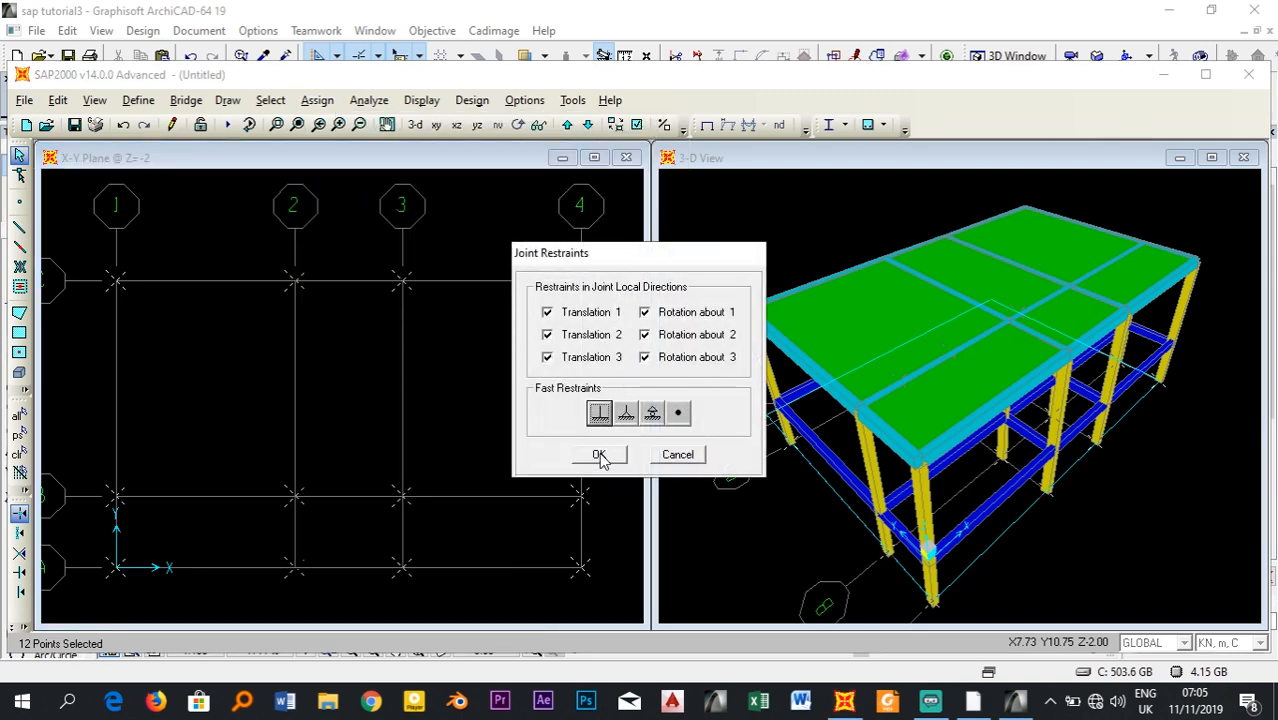
left_click(598, 455)
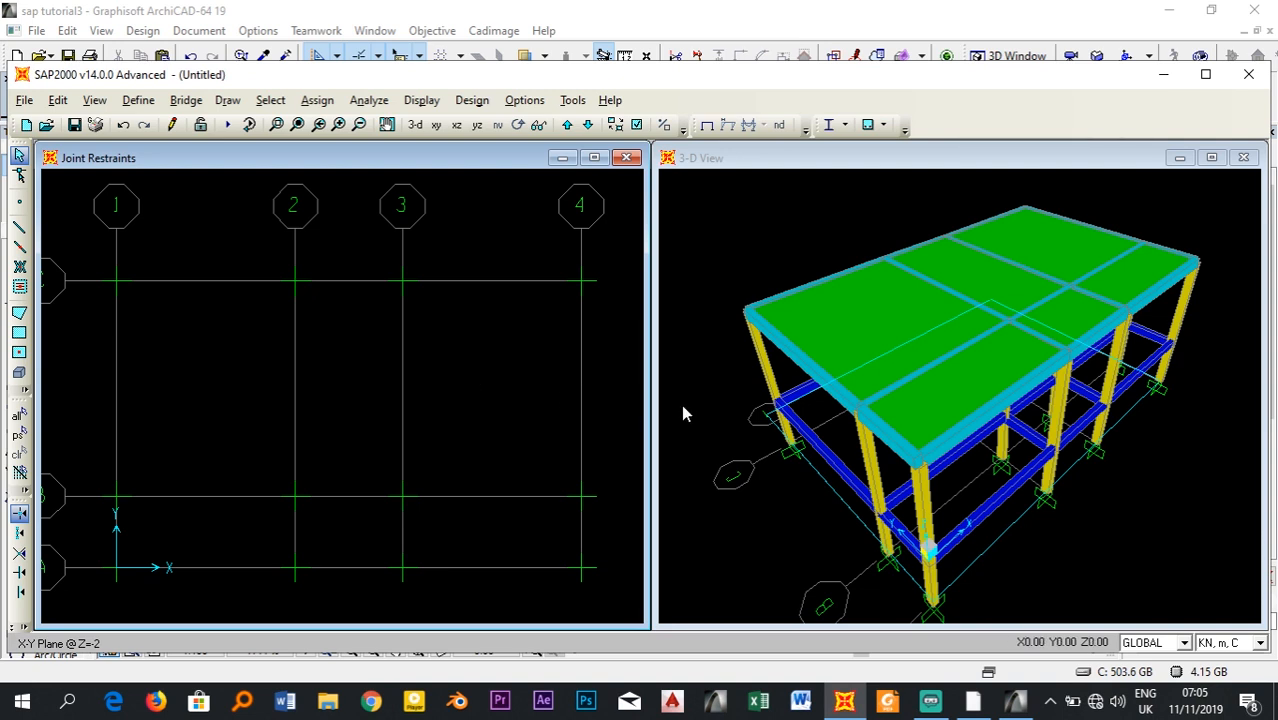
left_click(760, 258)
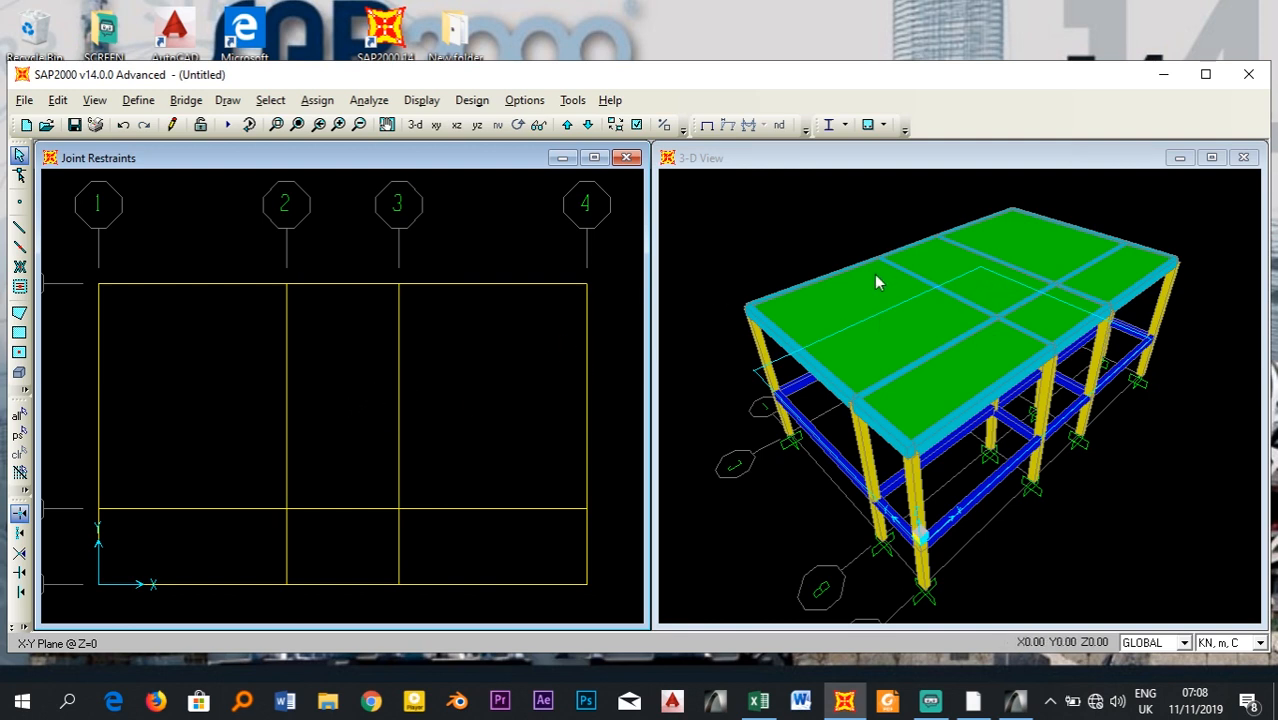
- Define a new load pattern named LL with type LIVE and self-weight multiplier 0
left_click(140, 100)
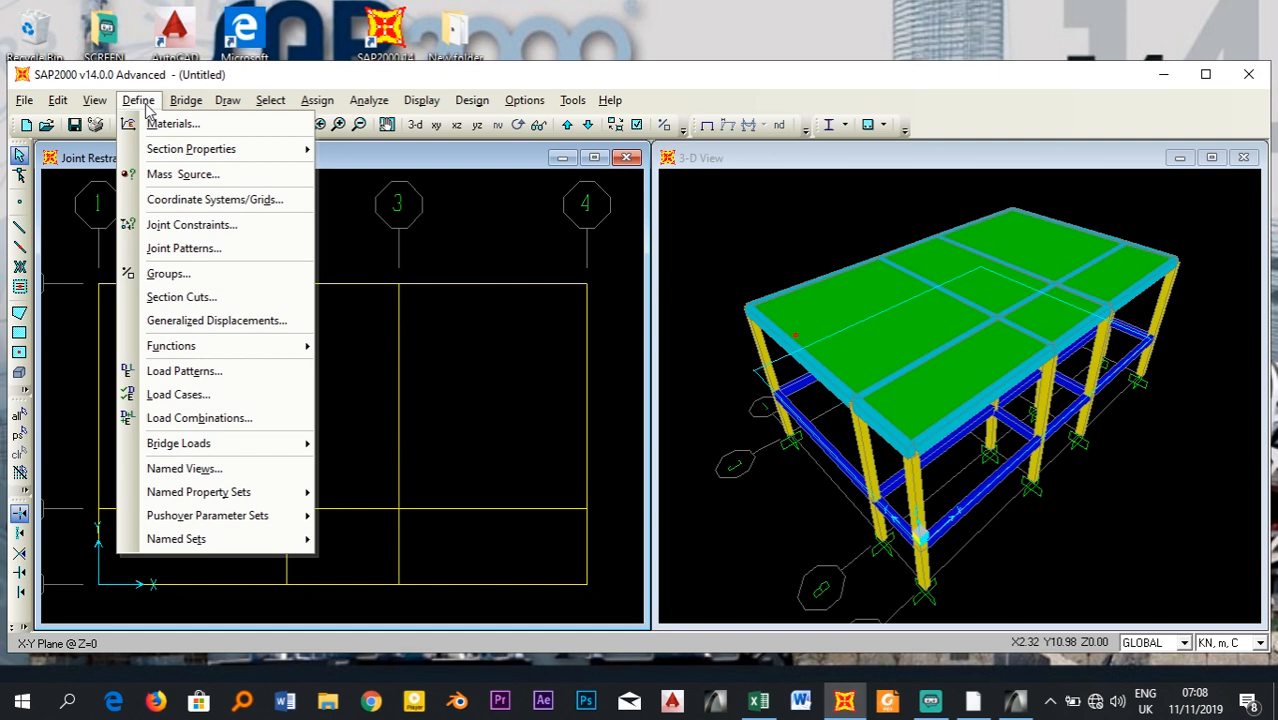
left_click(185, 372)
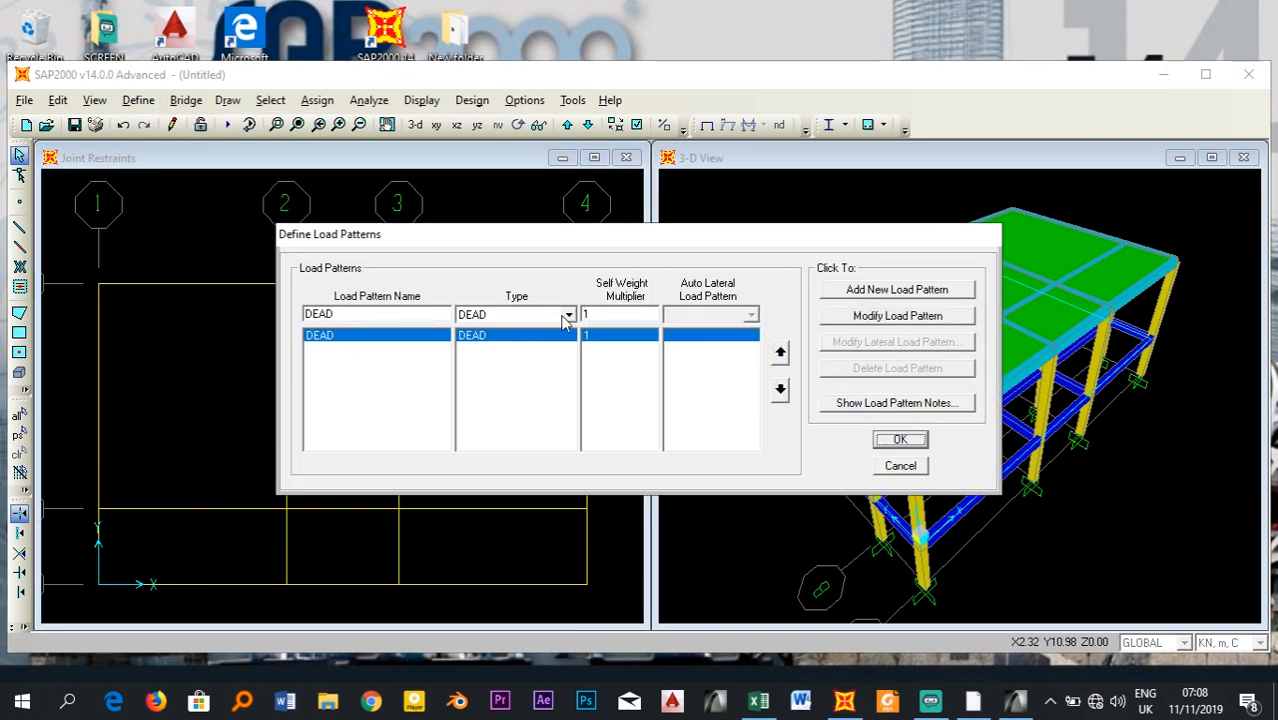
double_click(379, 318)
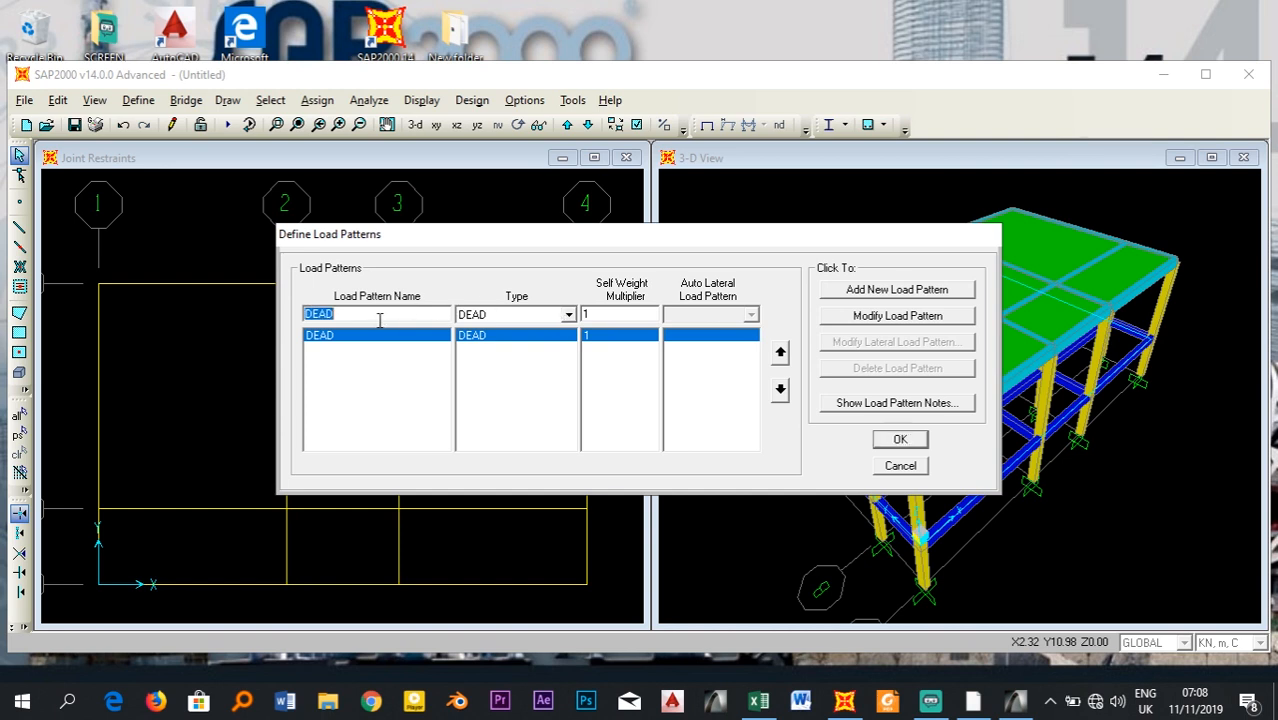
type("LL")
left_click(500, 316)
left_click(503, 345)
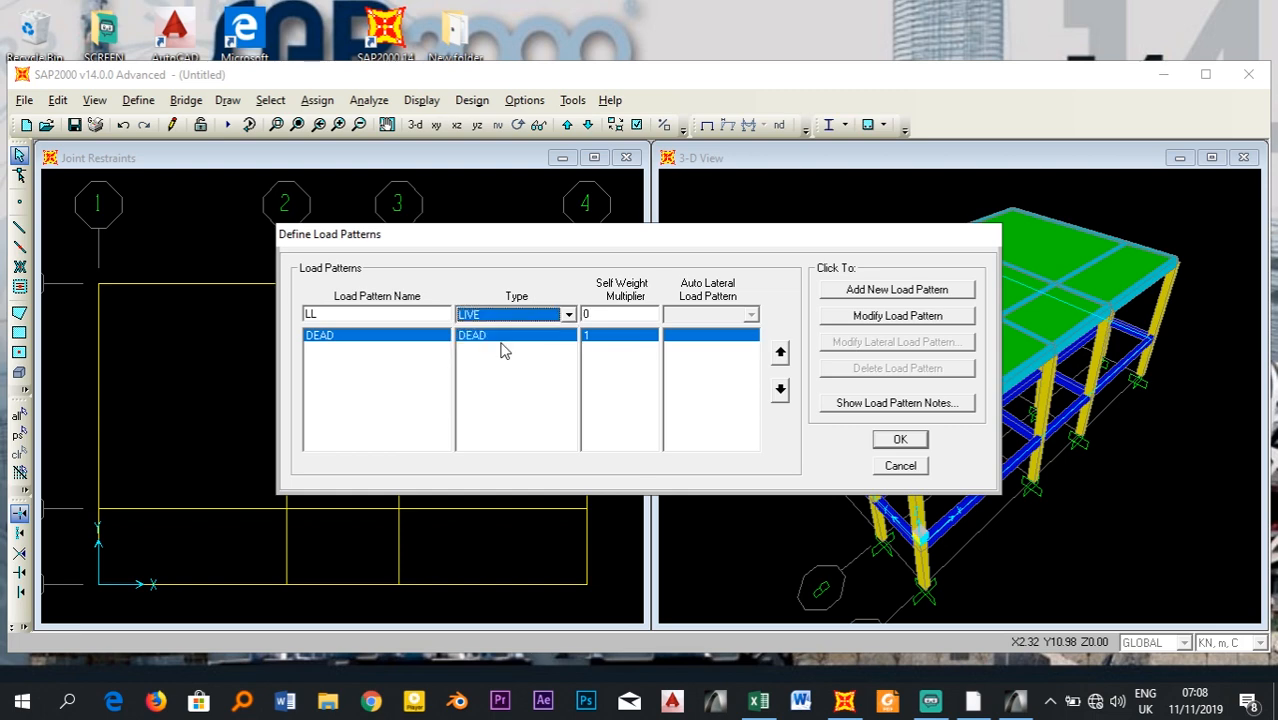
left_click(897, 292)
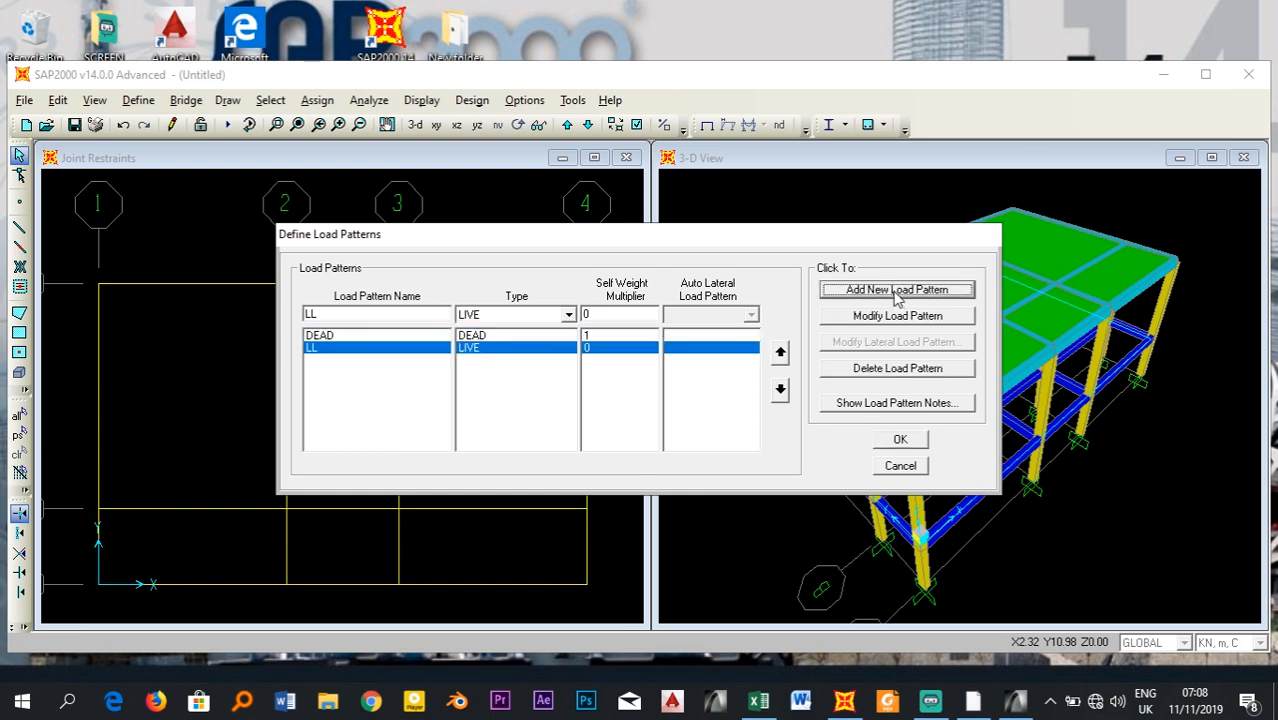
left_click(898, 444)
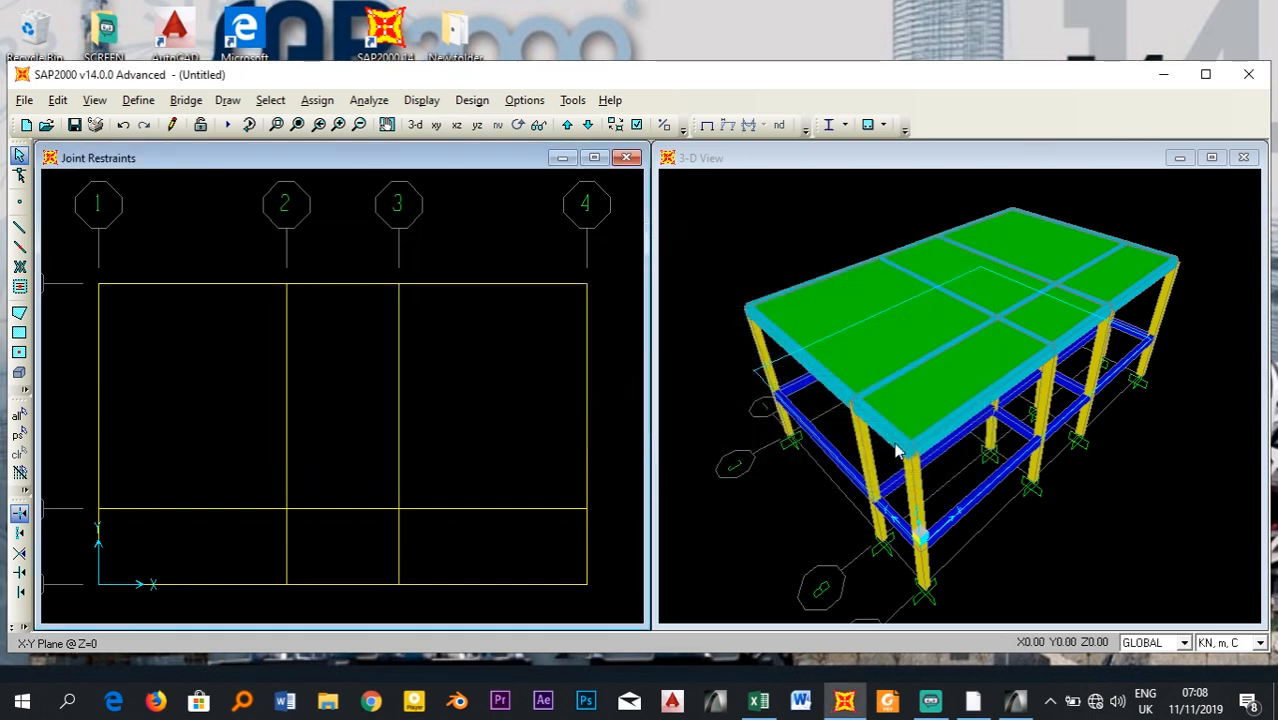
- Start a new Linear Add load combination COMB1 and add the DEAD load case with scale factor 1.3
left_click(141, 103)
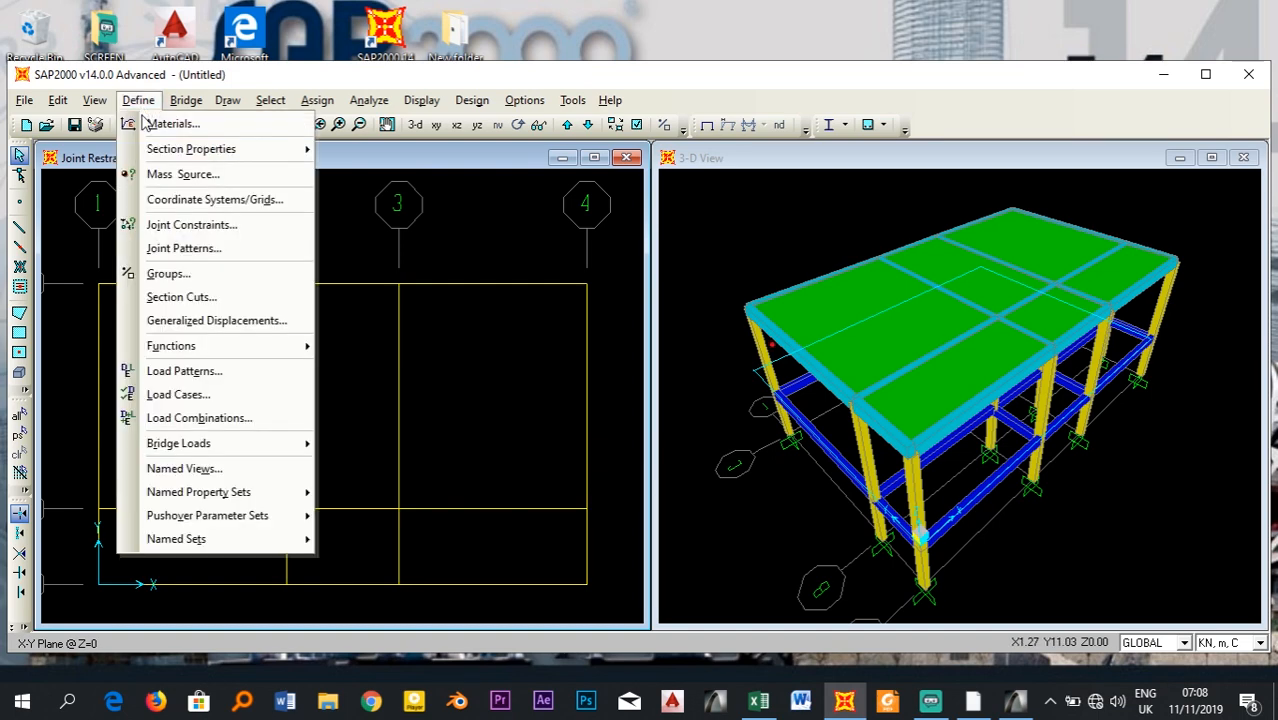
left_click(177, 425)
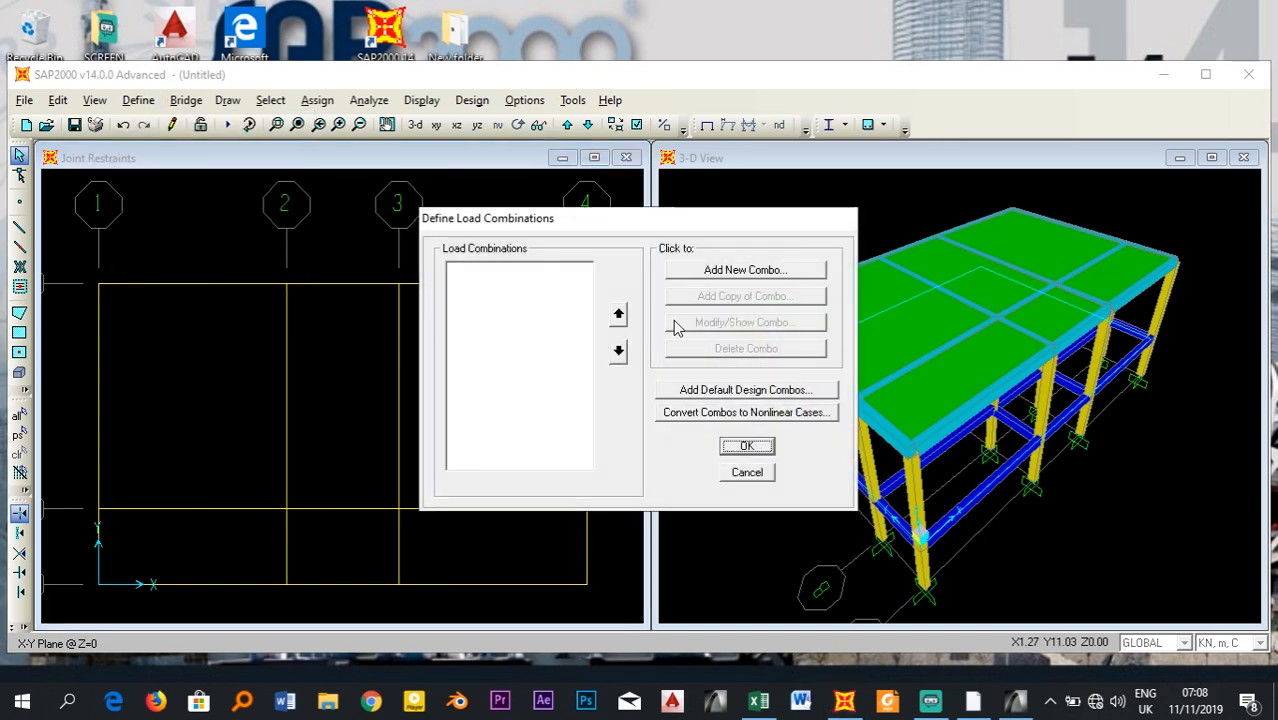
left_click(722, 272)
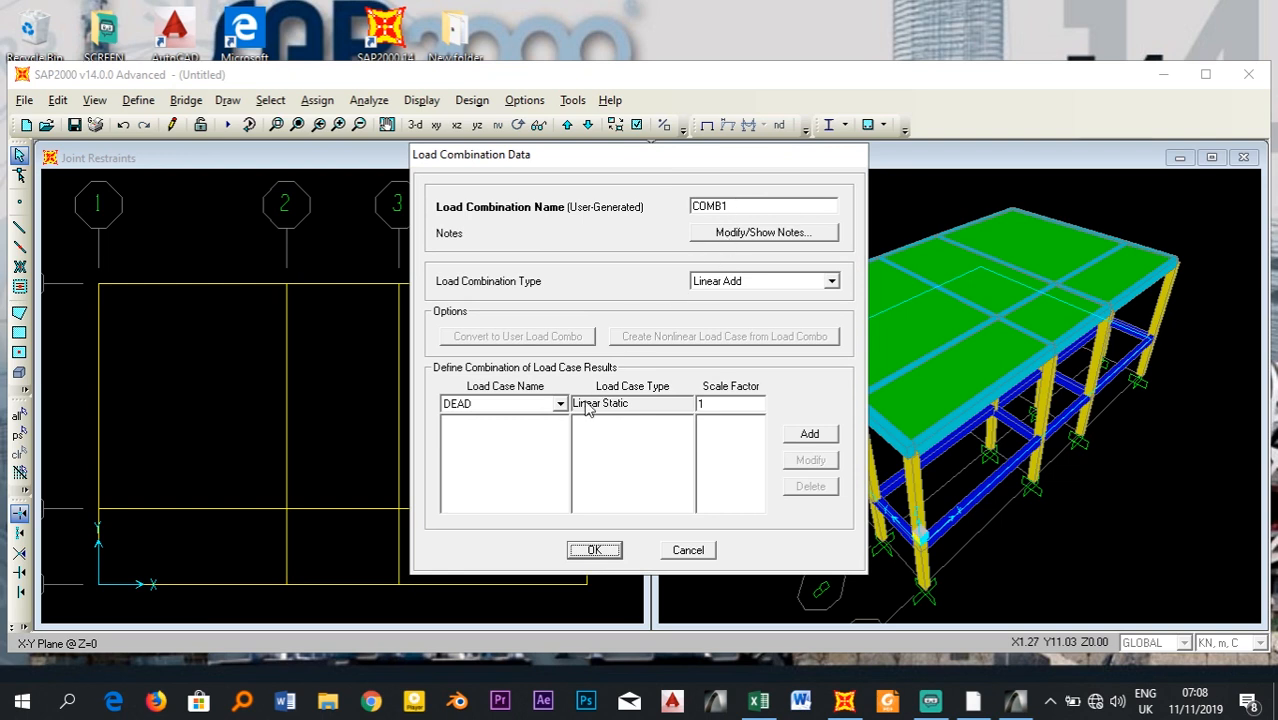
double_click(720, 405)
type("1.3")
left_click(809, 433)
- Add the LL load case to COMB1 with scale factor 1.6
left_click(493, 410)
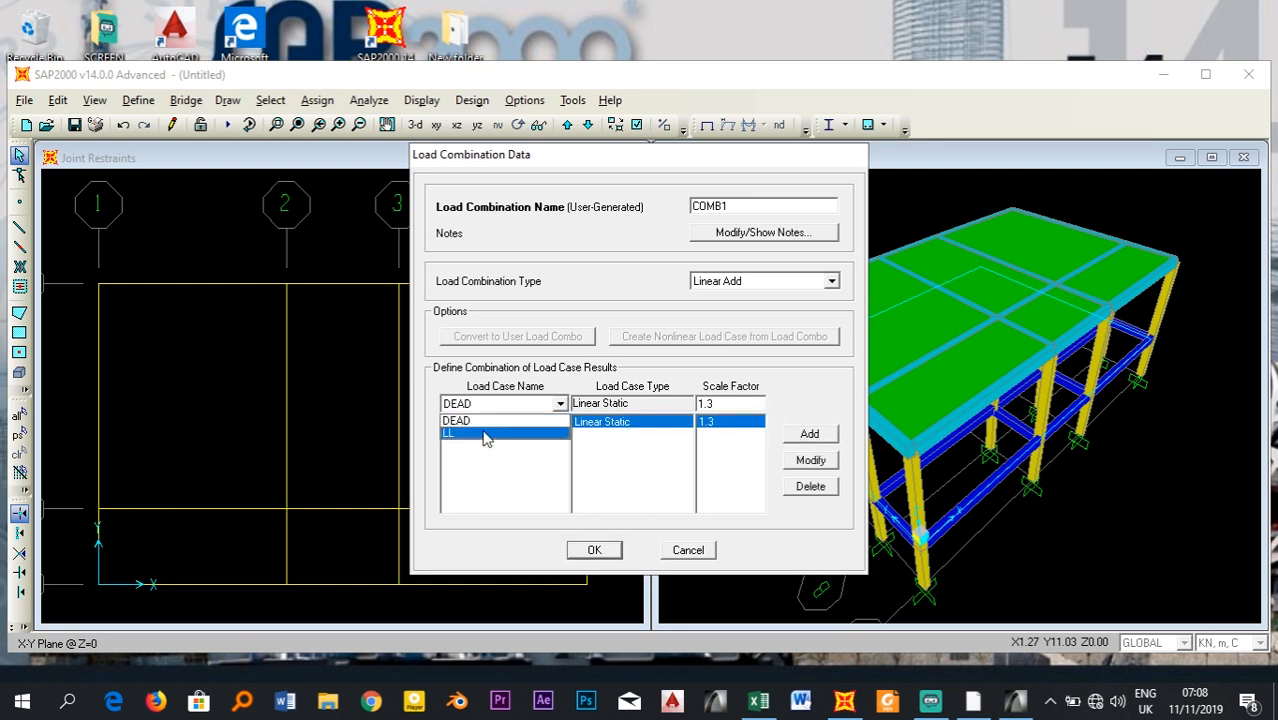
left_click(485, 437)
double_click(742, 403)
type("1")
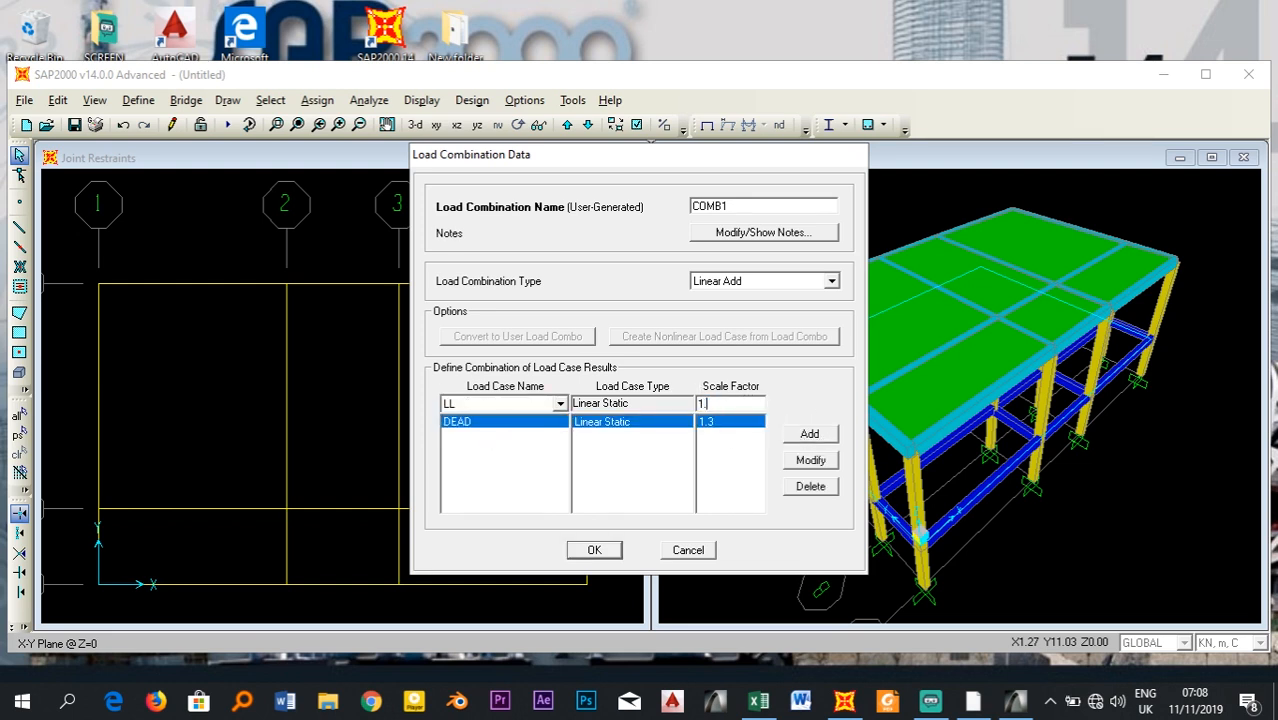
left_click(809, 433)
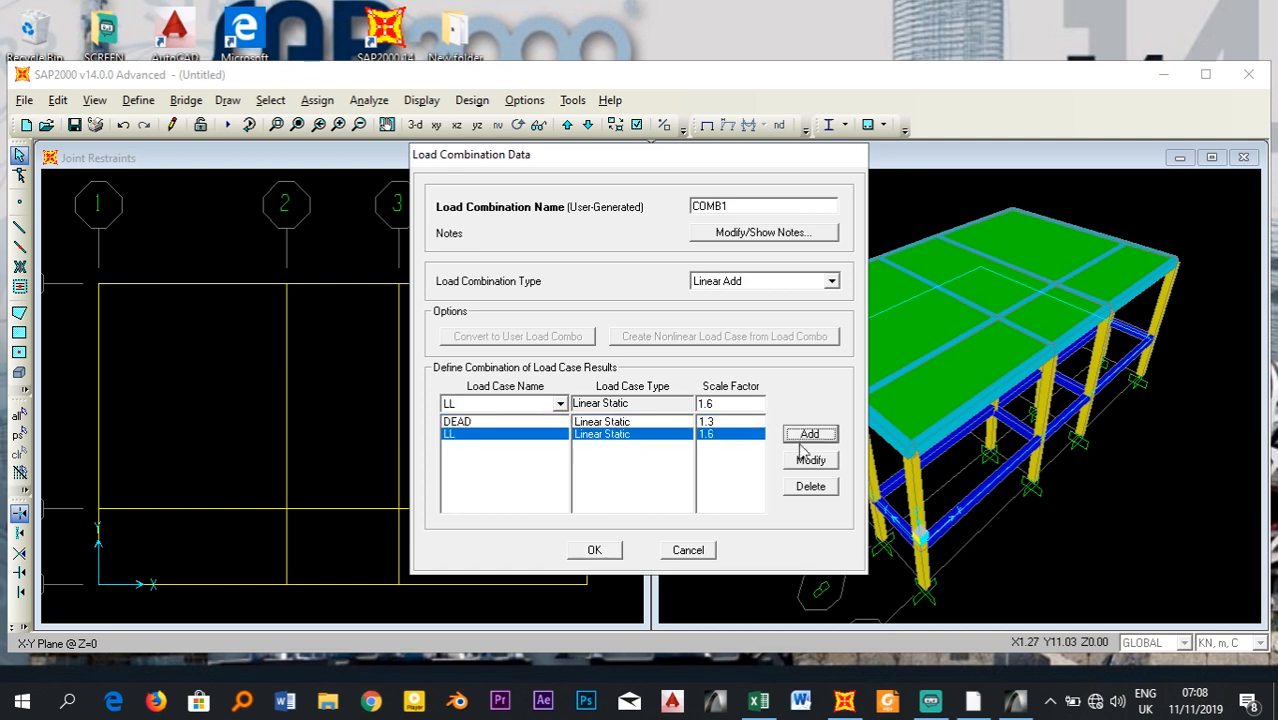
- Accept the COMB1 load combination and finish defining load combinations
left_click(605, 549)
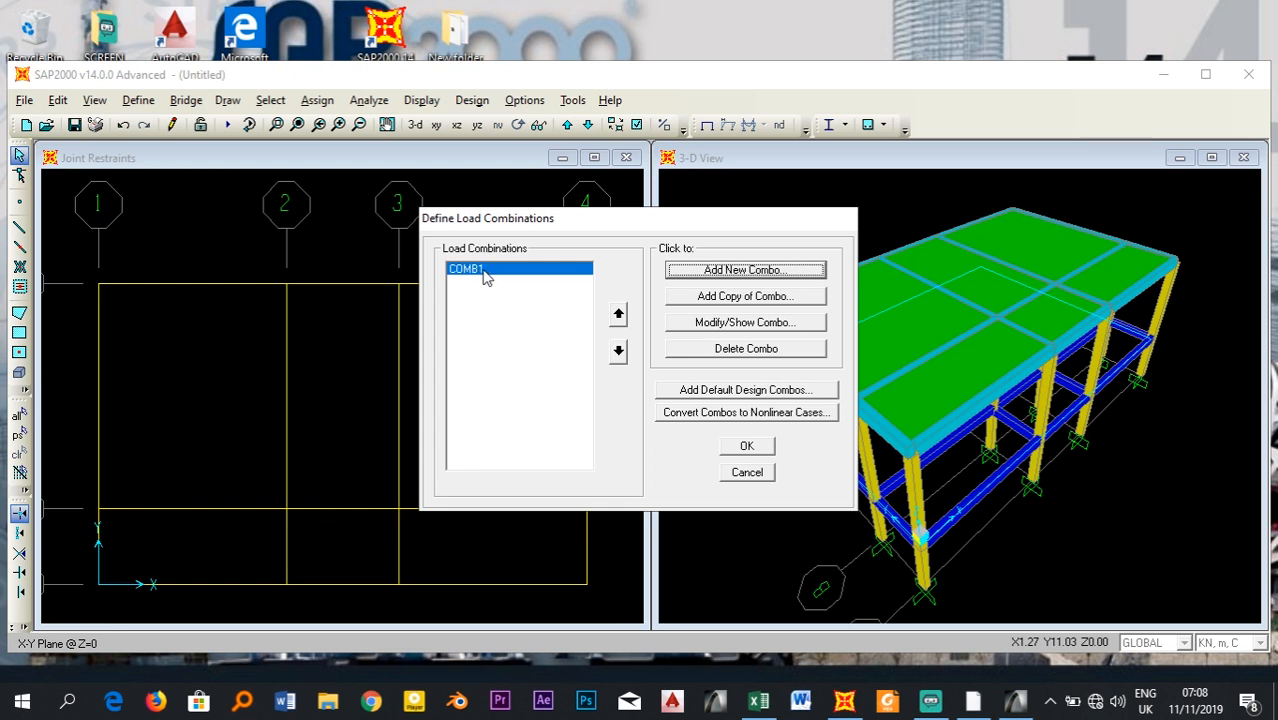
left_click(756, 452)
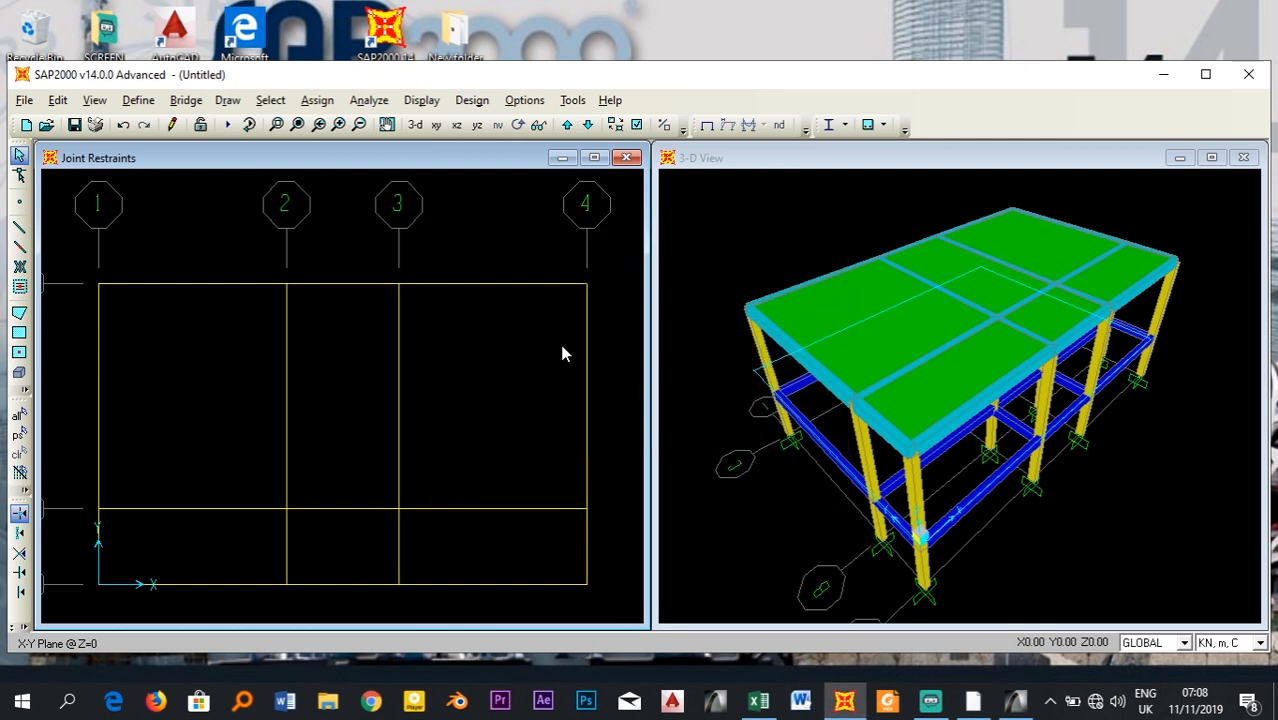
- Select all beams bounding the three larger bays in the X-Y plane at Z=0, leaving out the narrow front bays
left_click_drag(606, 403, 90, 331)
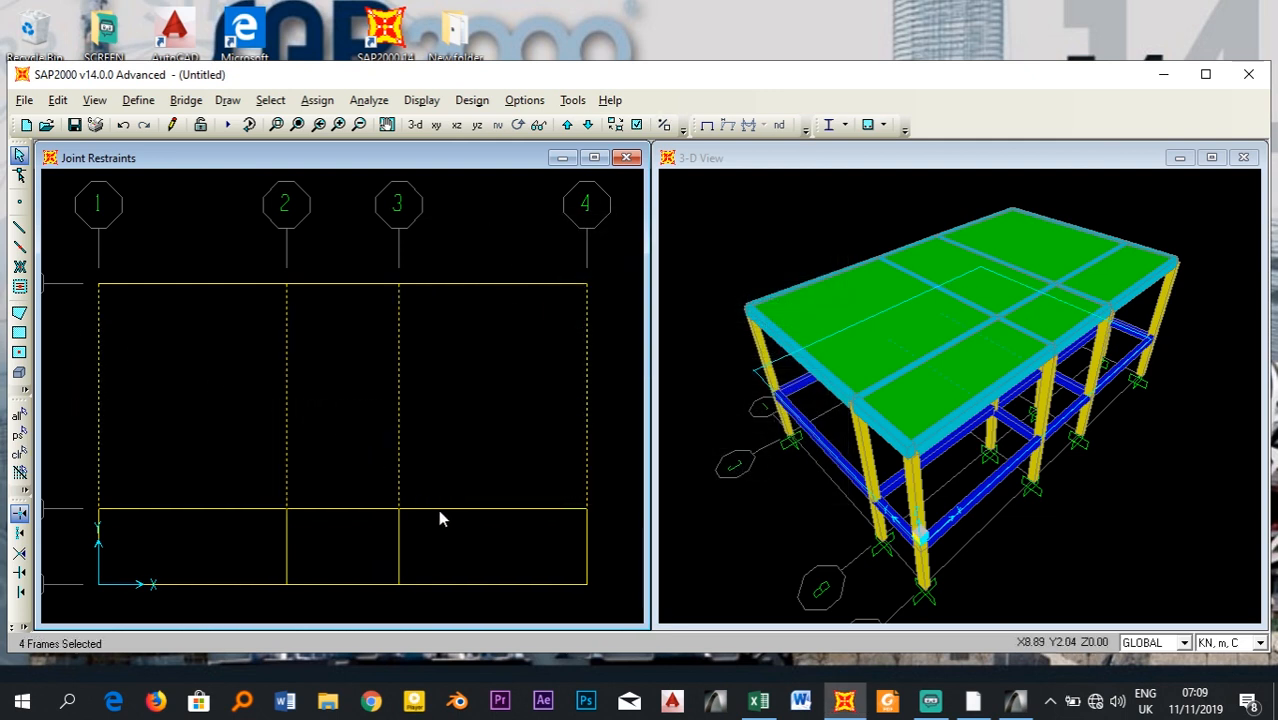
left_click_drag(503, 491, 470, 272)
left_click_drag(357, 523, 334, 286)
left_click_drag(234, 514, 171, 249)
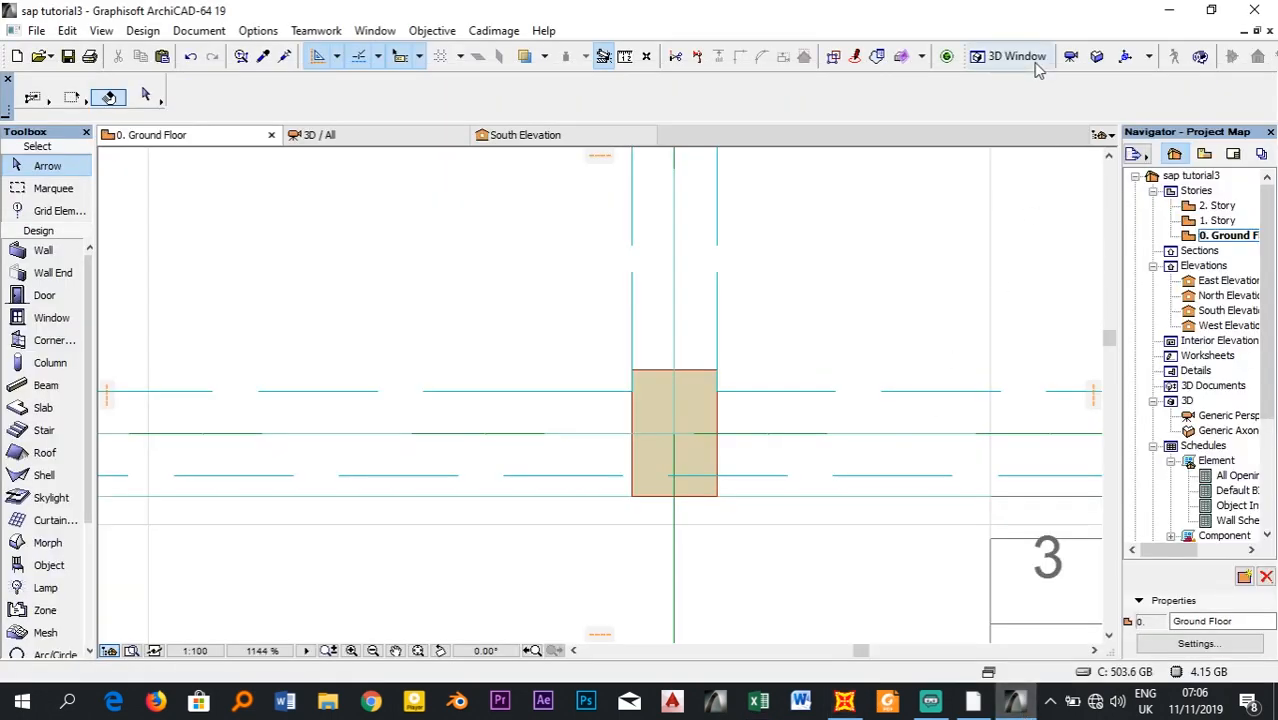
- Examine the building's walls in the ArchiCAD 3D view and return to SAP2000
left_click(1036, 63)
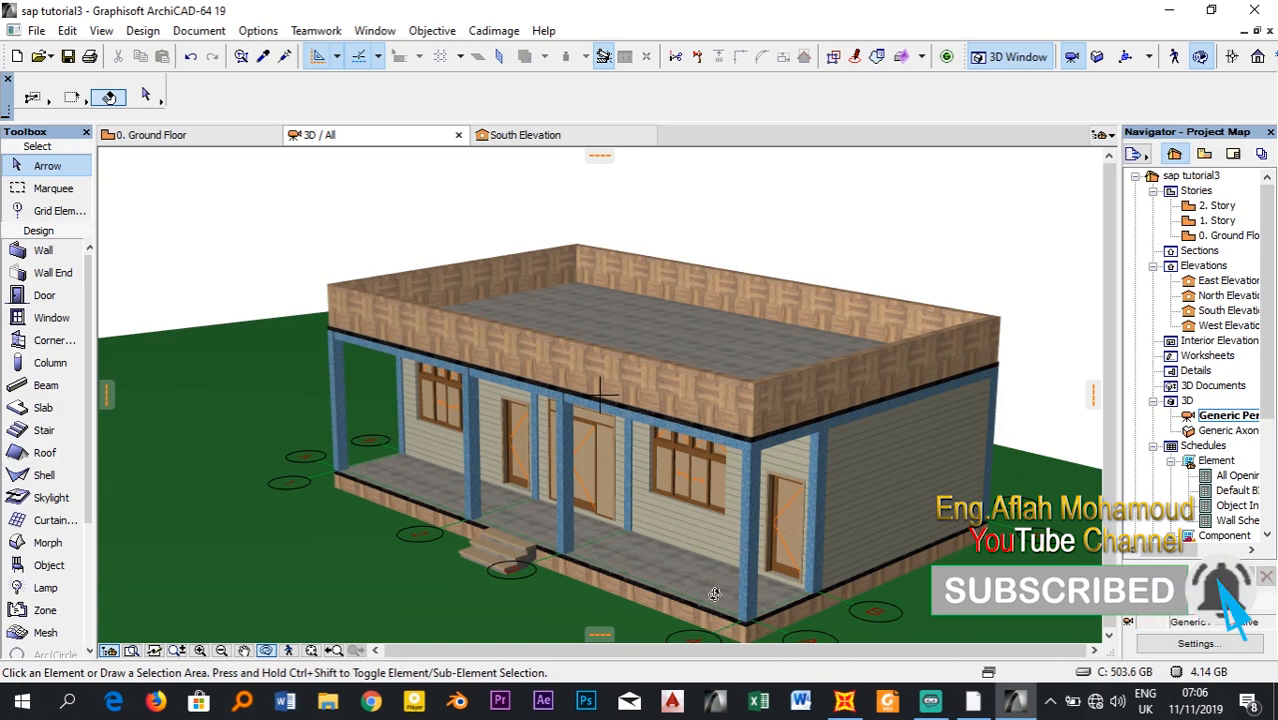
left_click(1164, 12)
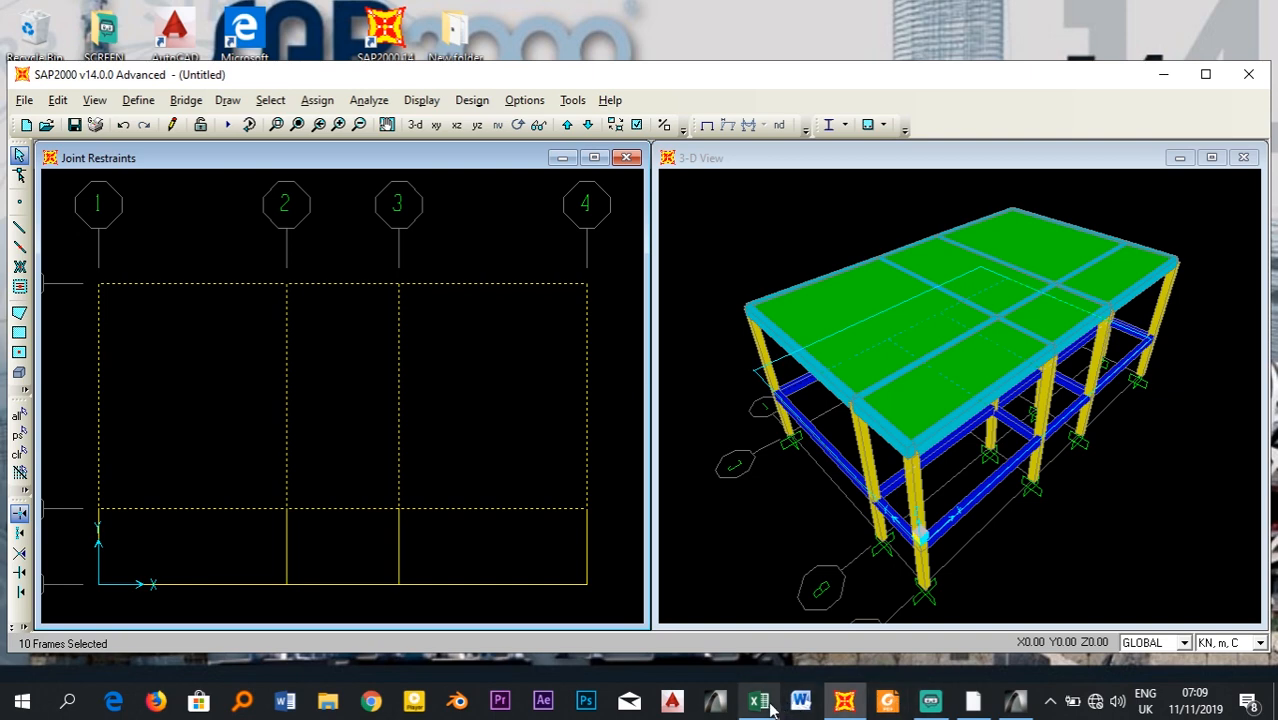
- Switch to the Excel wall load sheet and examine the thickness and height cells F5 and G5
mouse_move(760, 703)
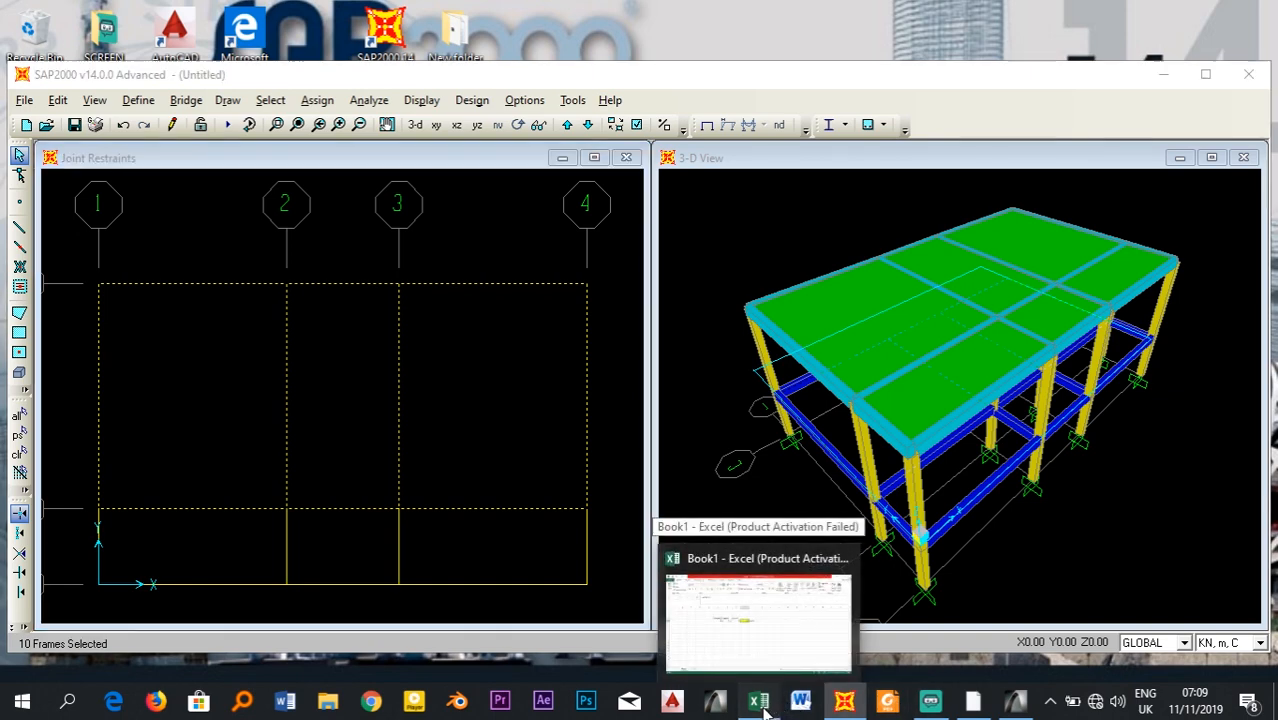
left_click(760, 703)
left_click(340, 301)
left_click(349, 316)
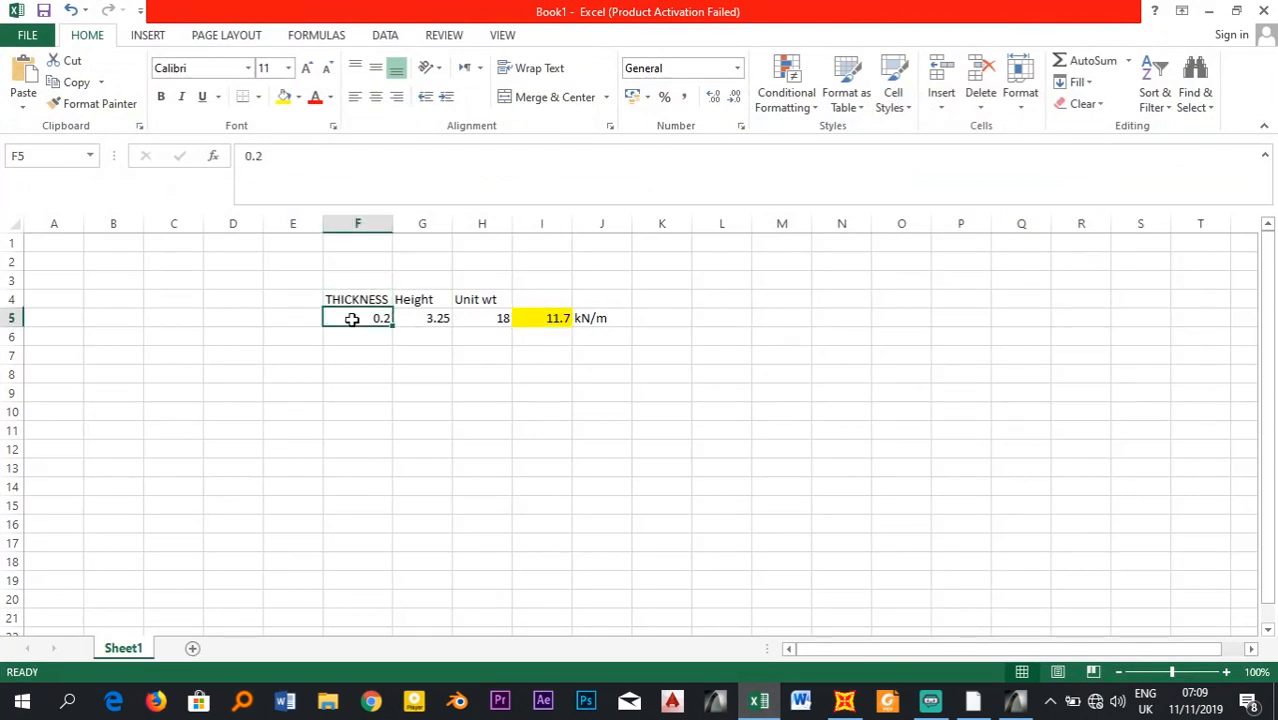
left_click(430, 303)
left_click(431, 320)
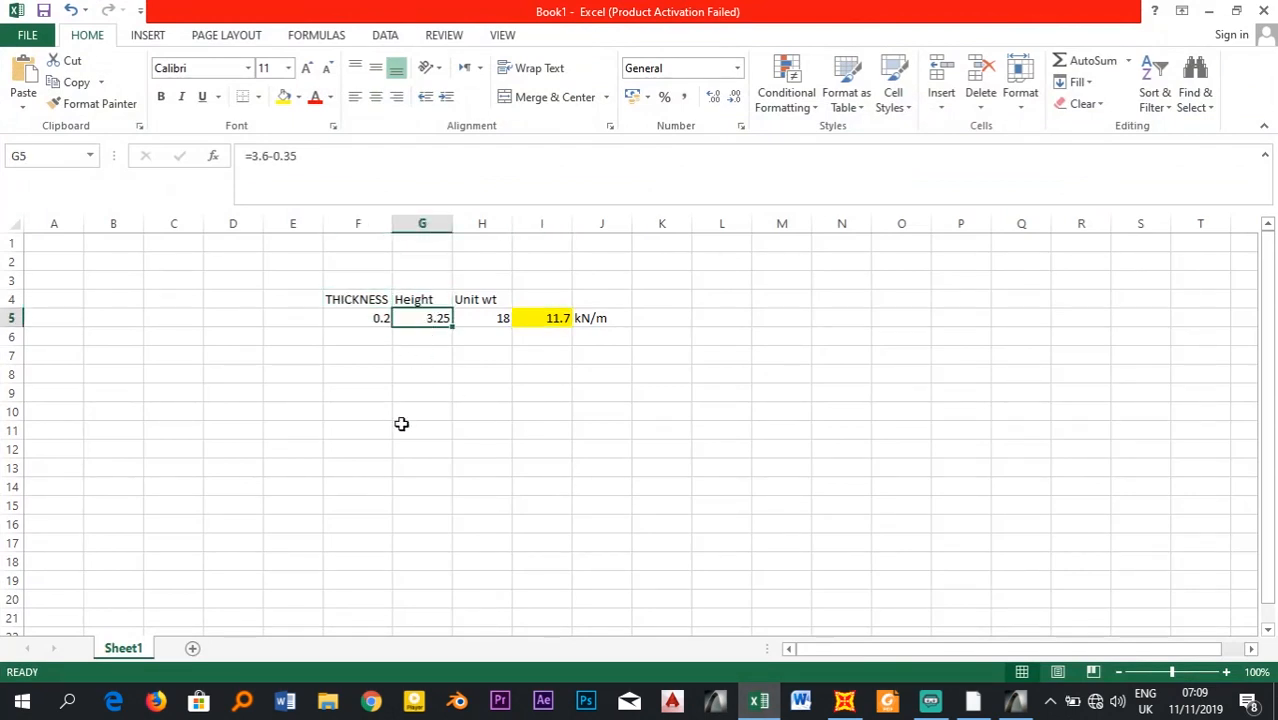
- Calculate =3.6-0.35 in cell M6, label it M in the neighbouring cell, and clear the scratch cells
left_click(784, 340)
type("=3.6")
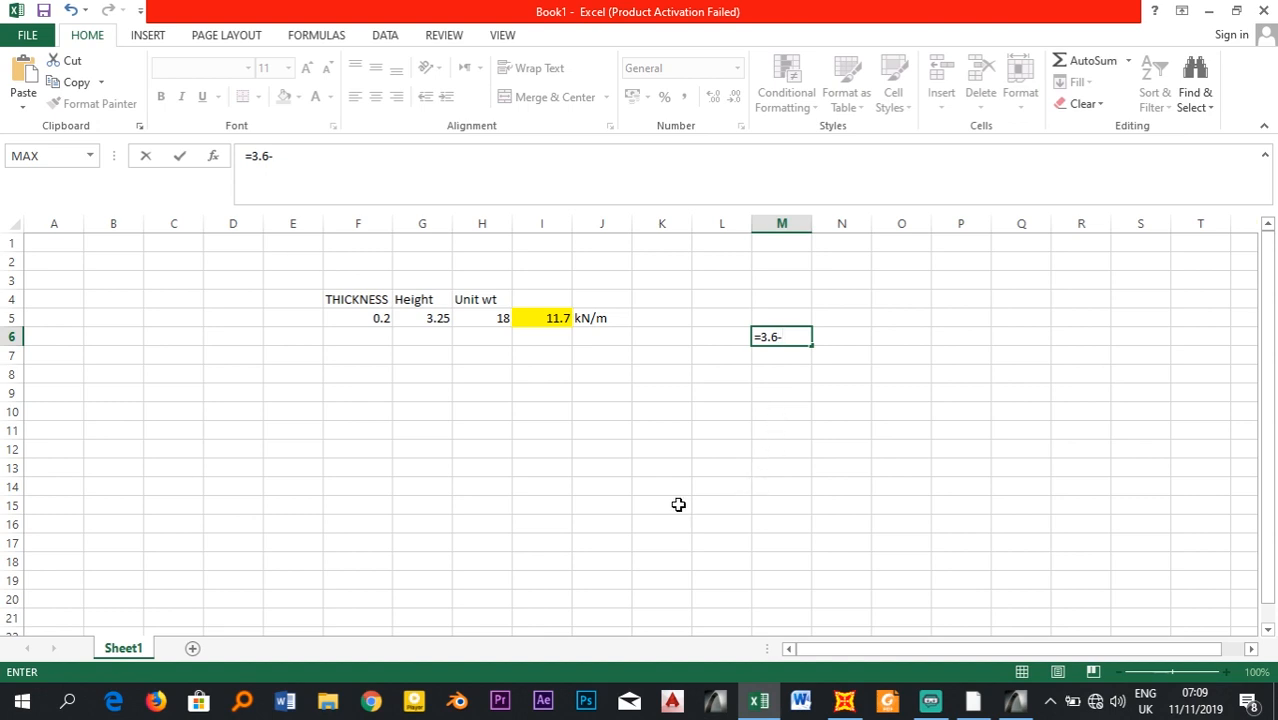
type("-0.35")
key("Return")
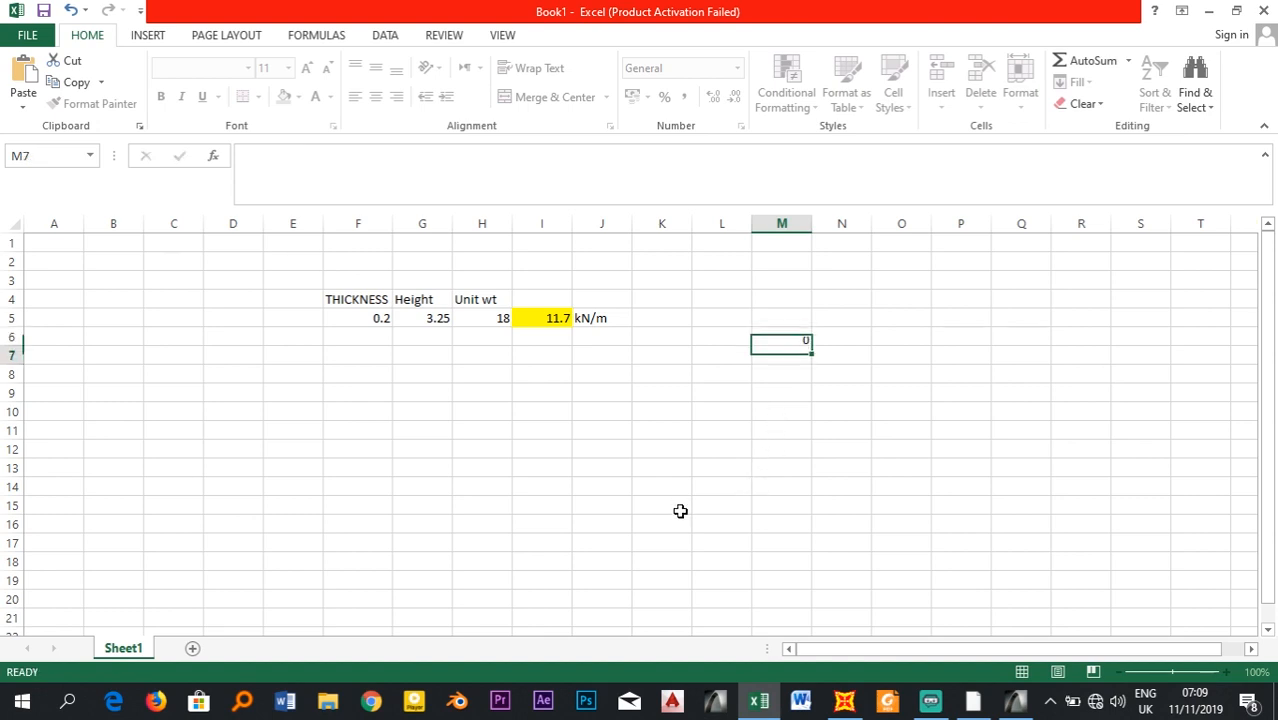
left_click(787, 340)
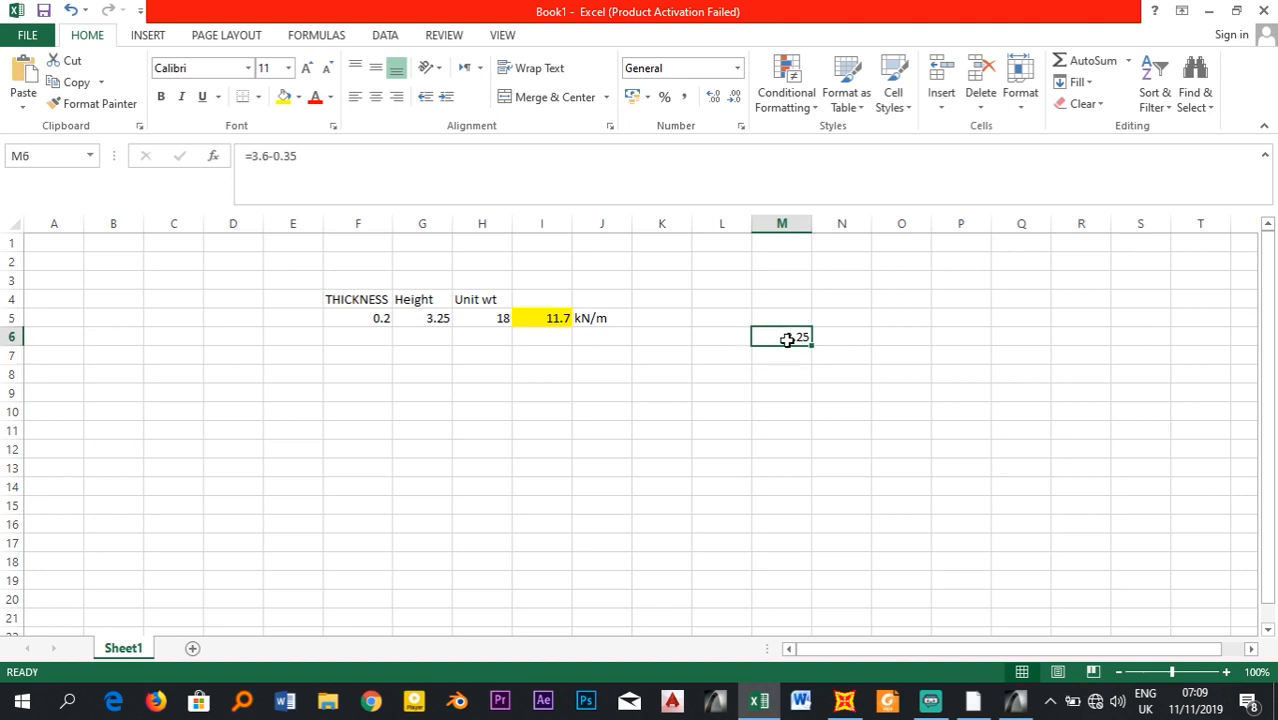
left_click(822, 340)
type("M")
key("Return")
left_click_drag(900, 355, 771, 333)
key("Delete")
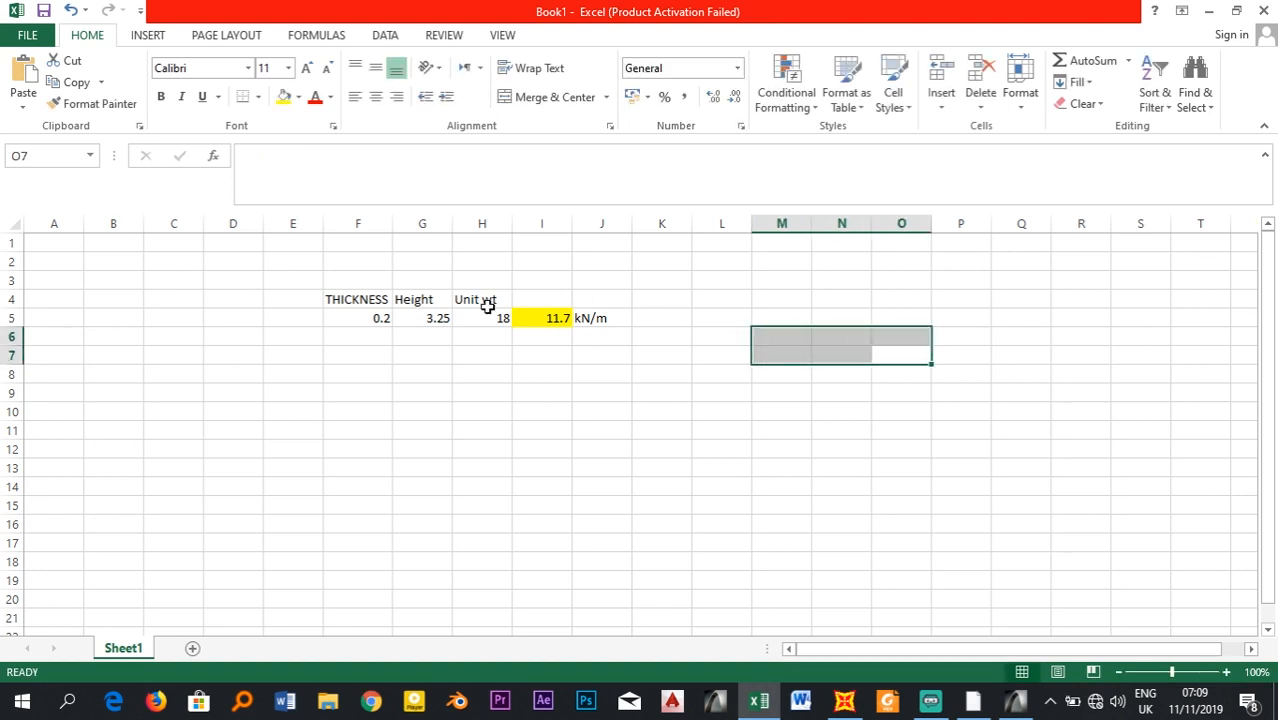
- Examine the height, unit weight, thickness and resulting wall load cells in row 5, and return to SAP2000
left_click(422, 317)
left_click(497, 318)
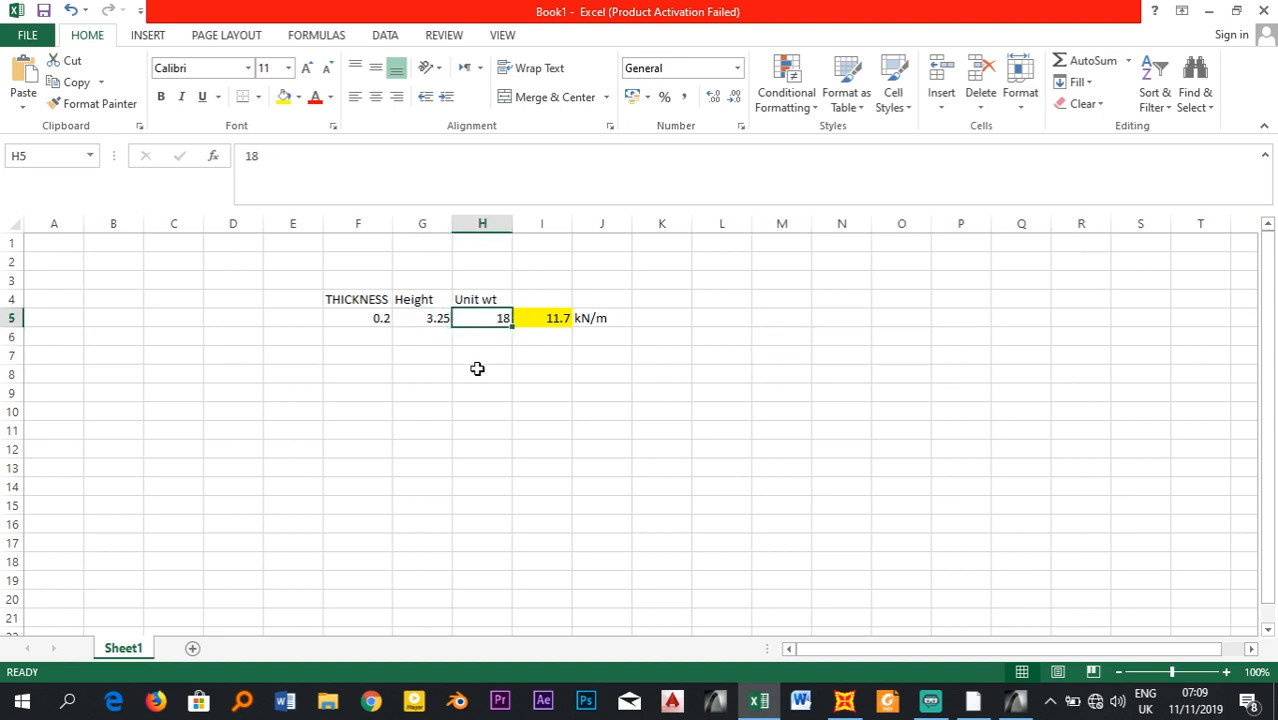
left_click(380, 316)
left_click(412, 318)
left_click(499, 319)
left_click(542, 319)
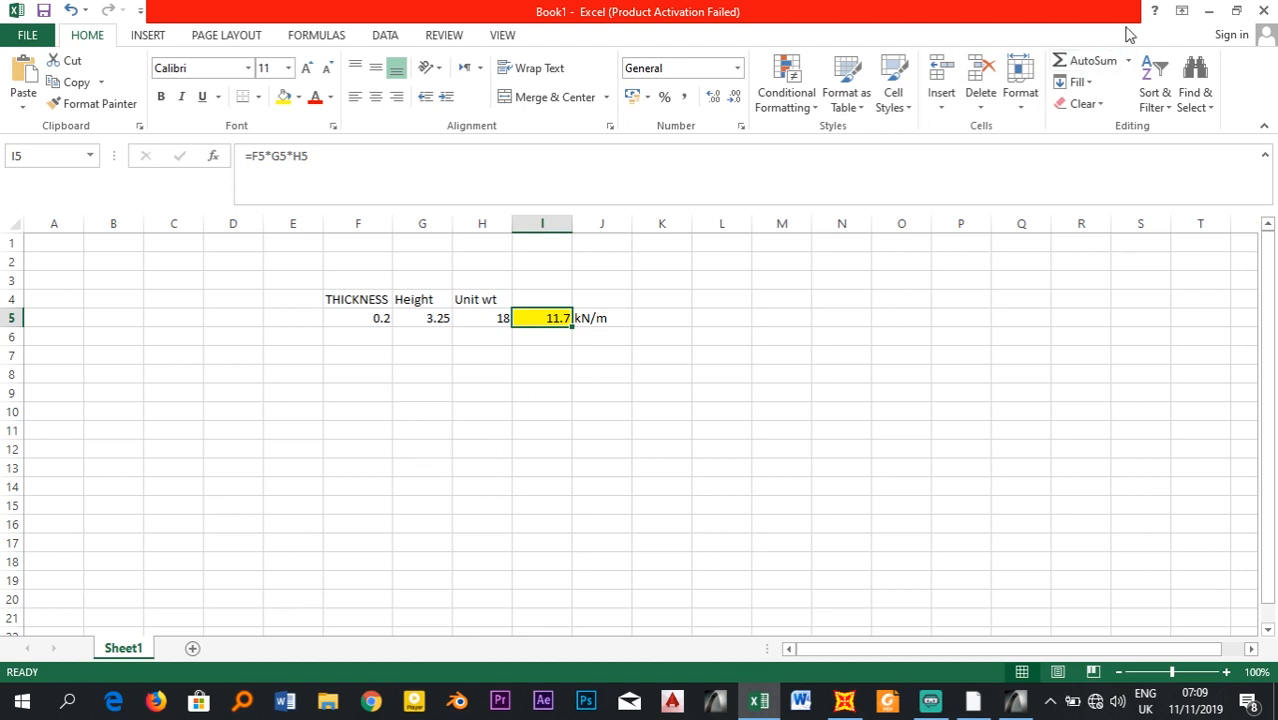
left_click(1208, 11)
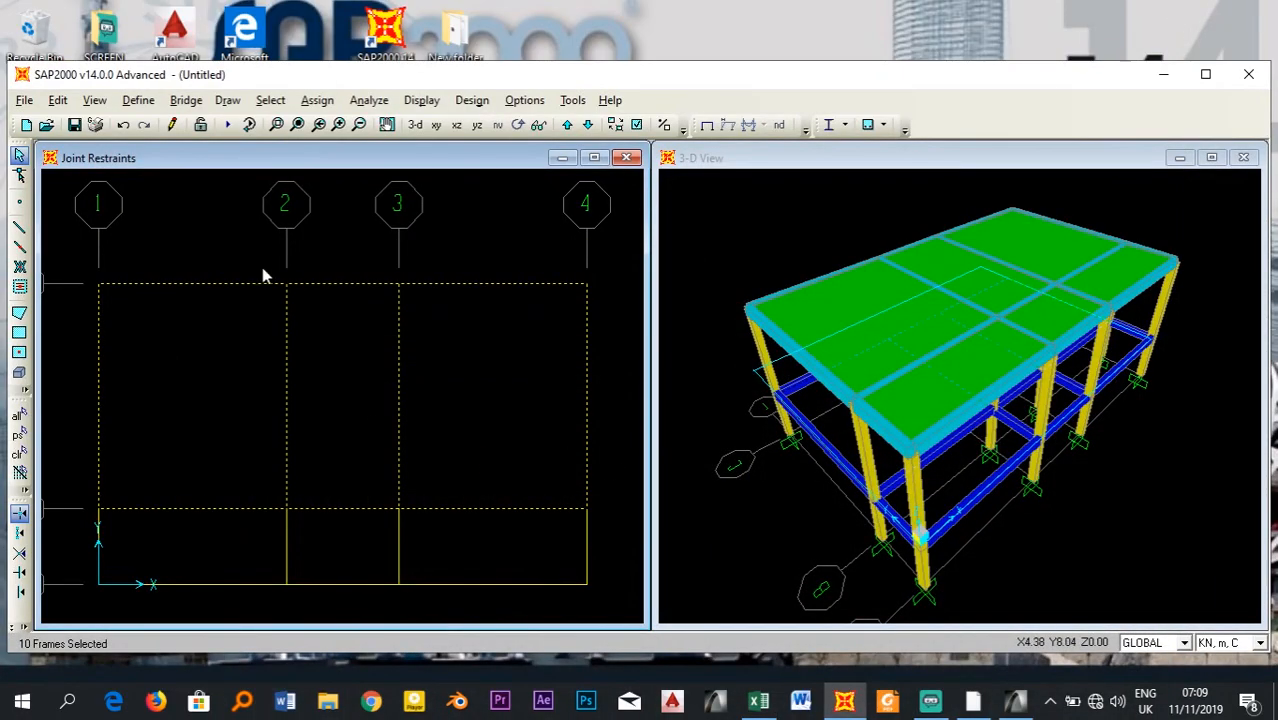
- Assign a uniform gravity load of 11.7 kN/m in the DEAD pattern to the selected beams, replacing existing loads
left_click(316, 100)
mouse_move(347, 315)
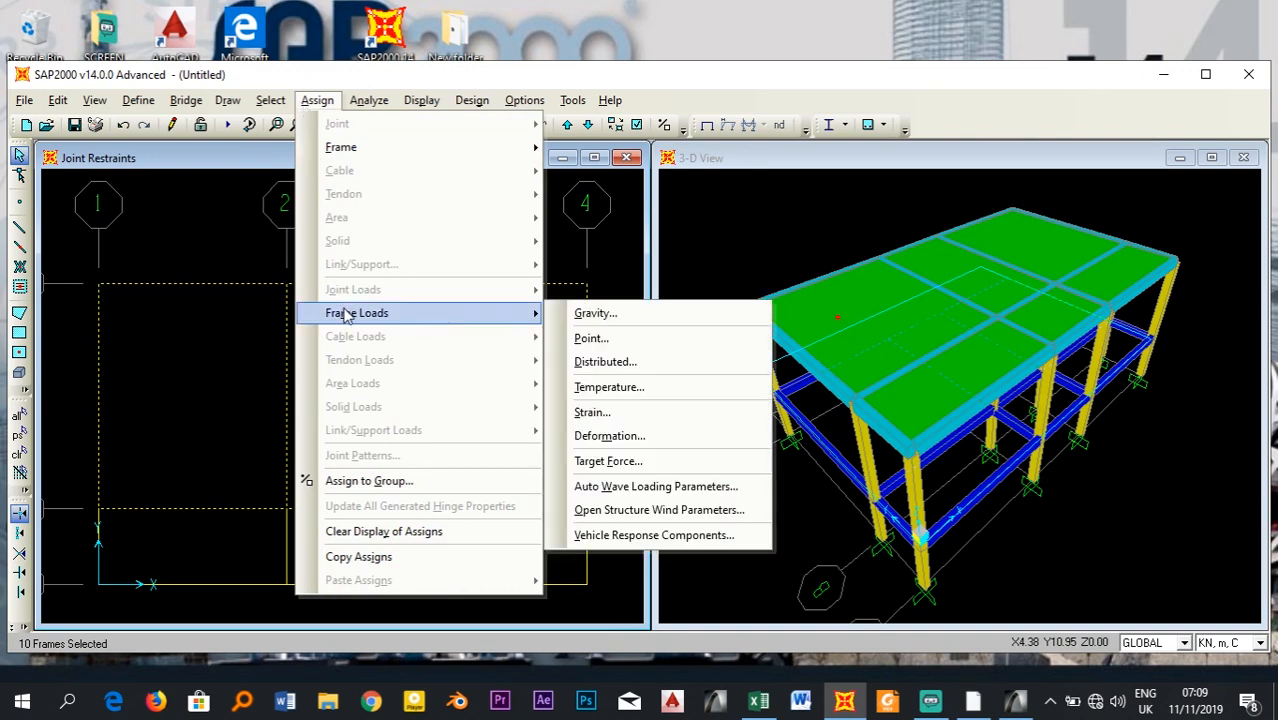
left_click(585, 362)
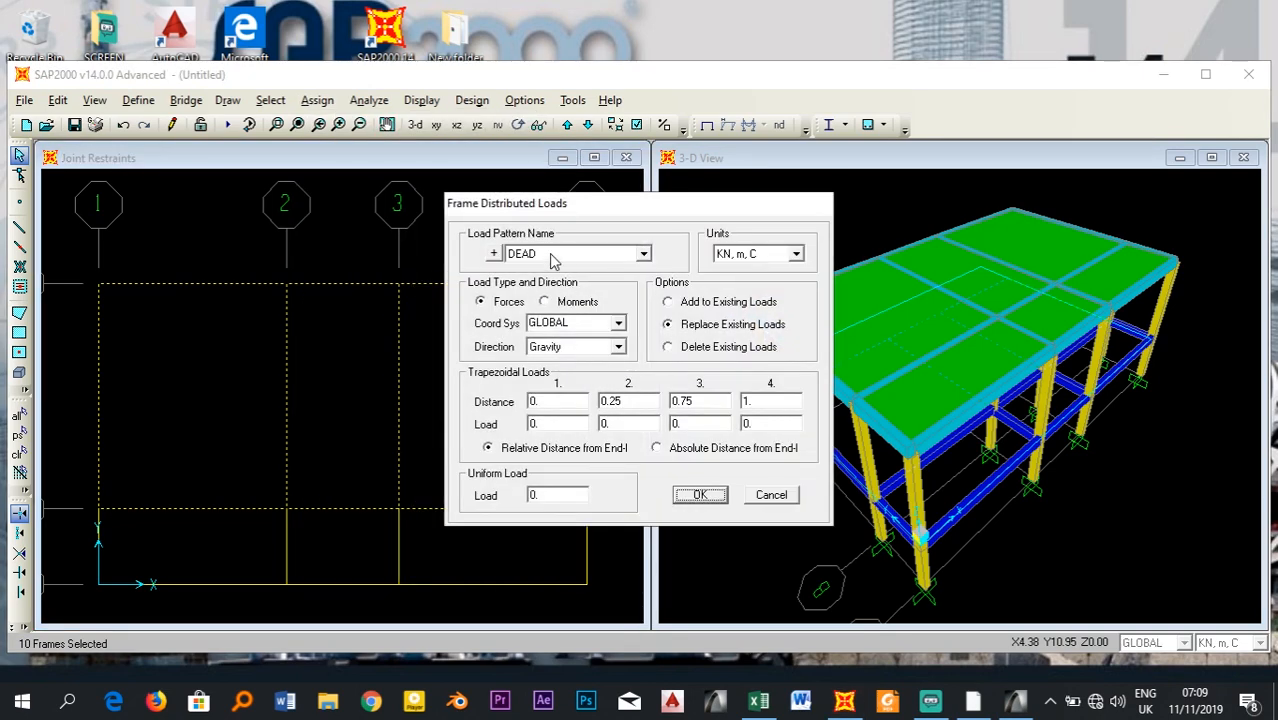
double_click(548, 500)
type("11")
left_click(701, 495)
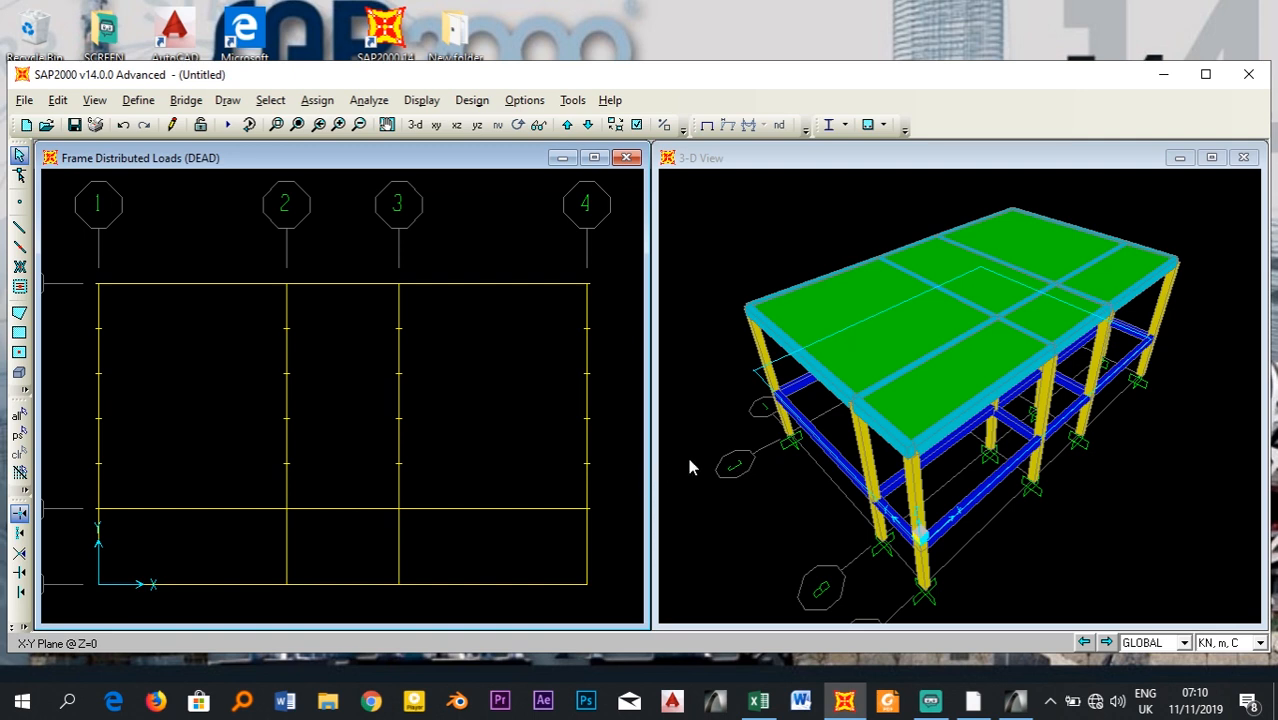
- Move the plan view up to Z=3.6, clear the selection, and select all perimeter roof beams
left_click(566, 125)
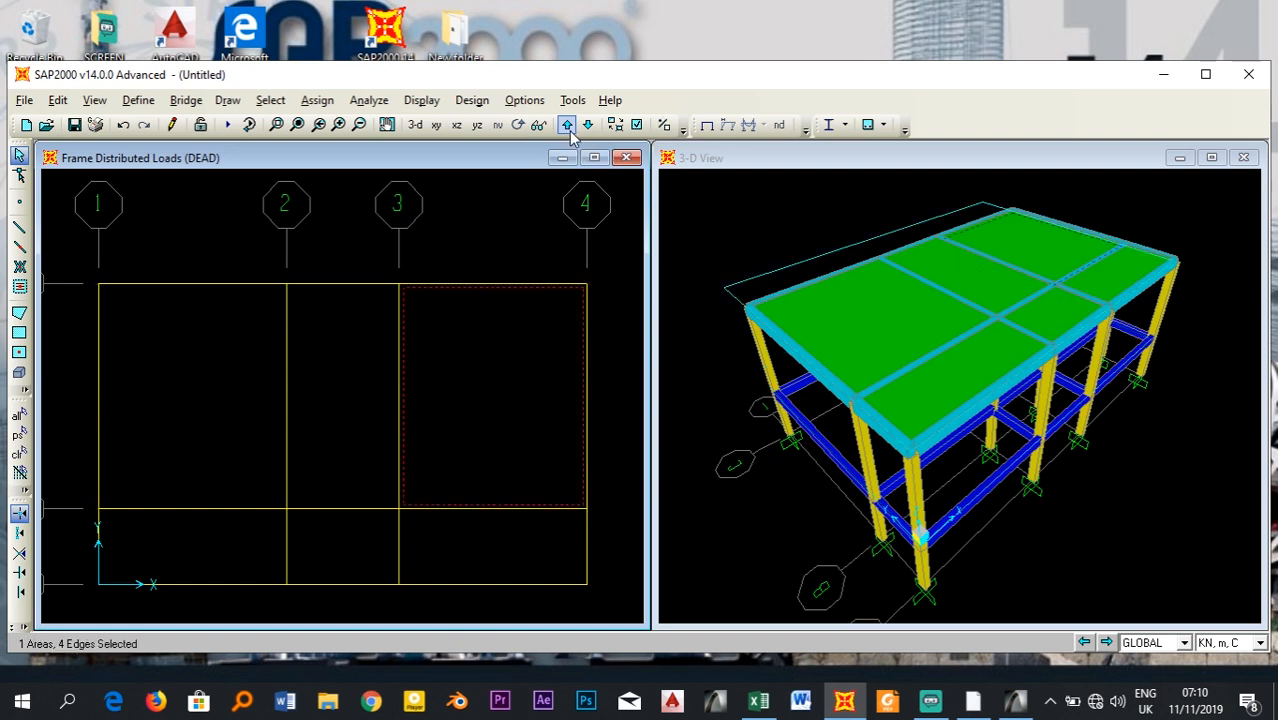
key("ctrl+q")
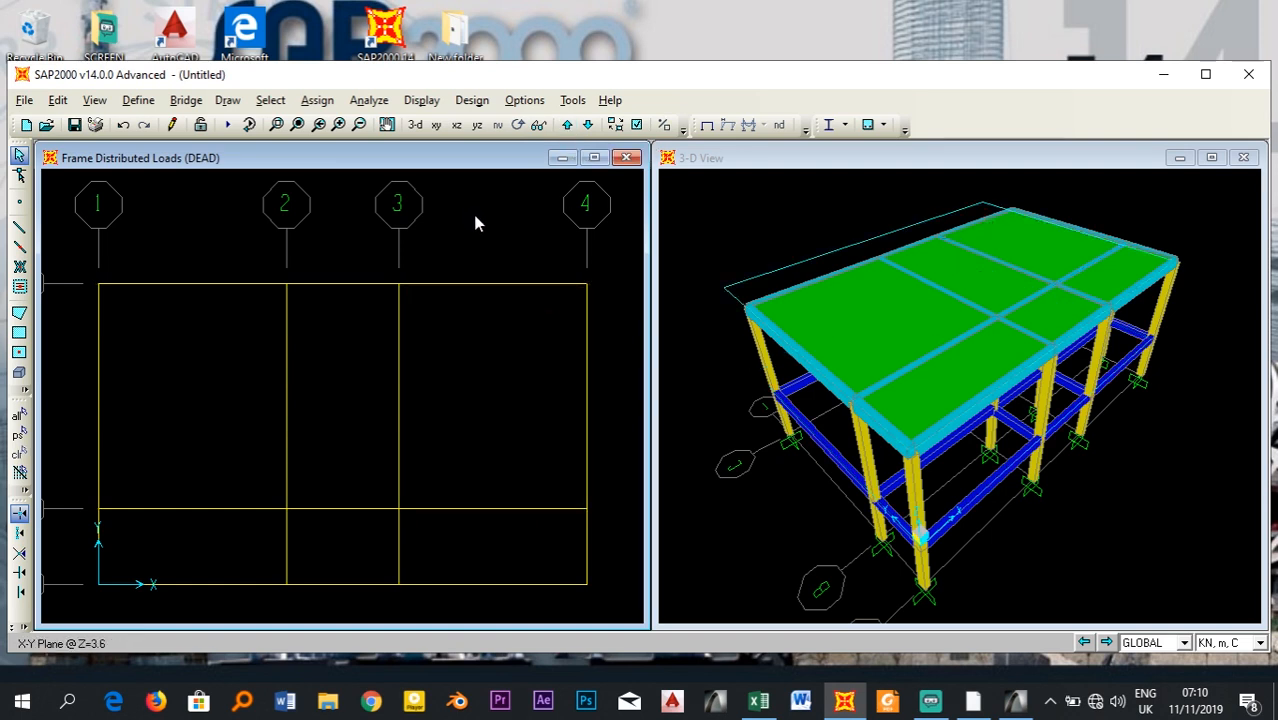
left_click(493, 284)
left_click(586, 448)
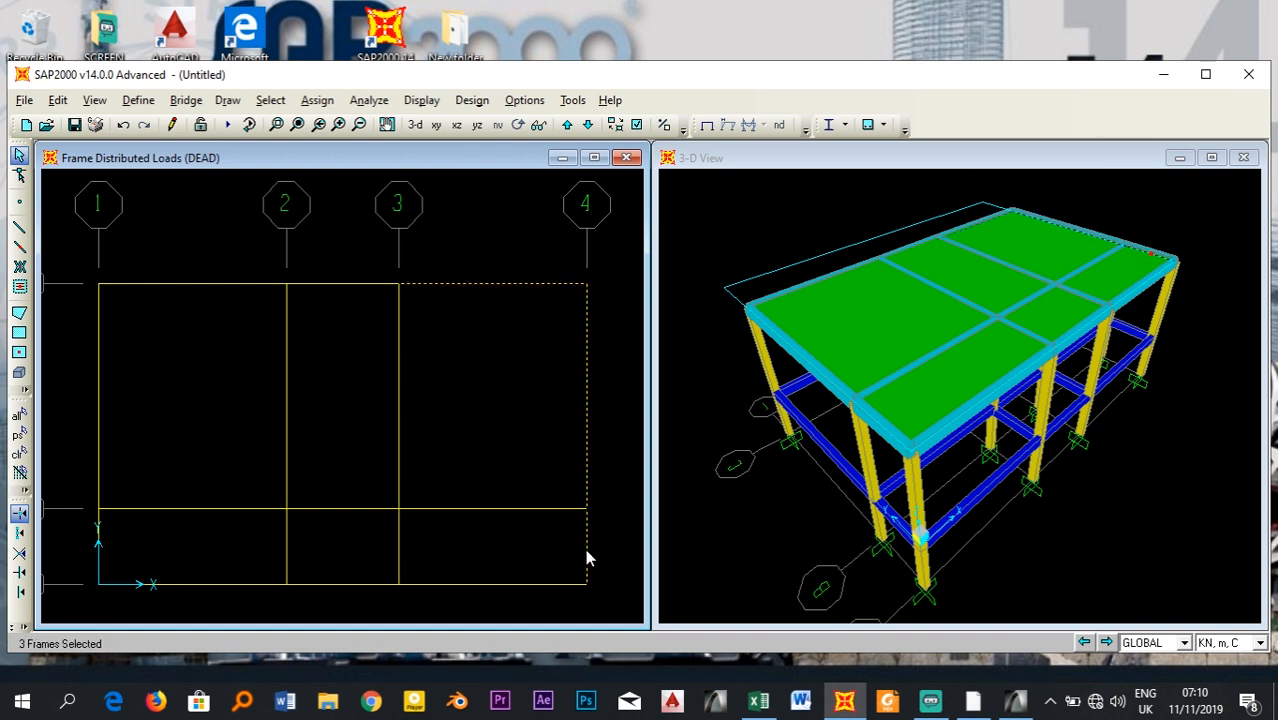
left_click(541, 585)
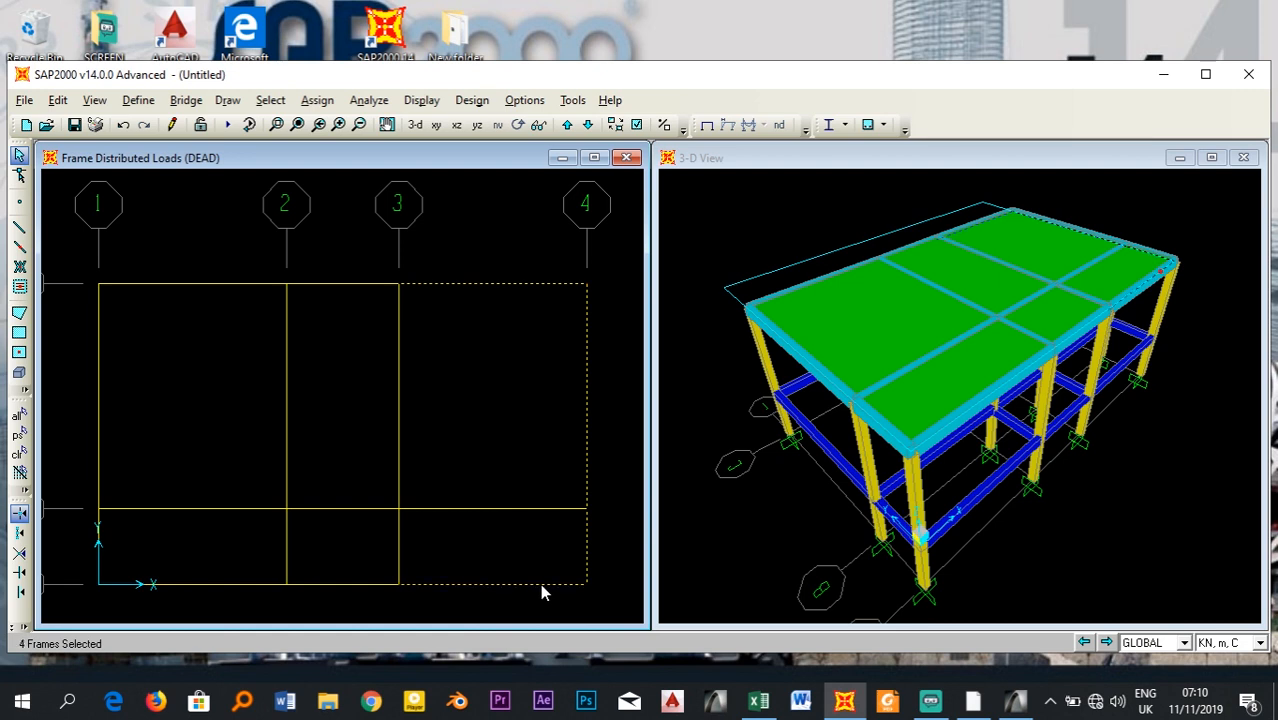
left_click(346, 586)
left_click(215, 584)
left_click(98, 412)
left_click(184, 288)
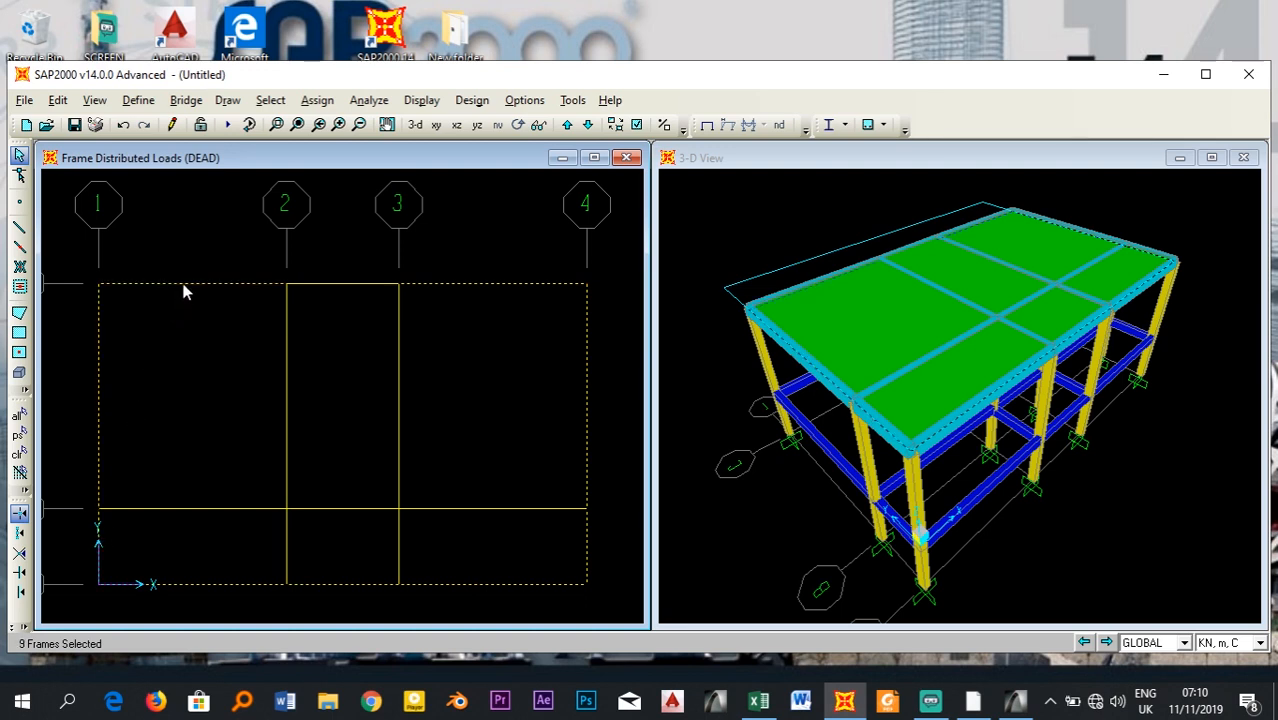
left_click(344, 288)
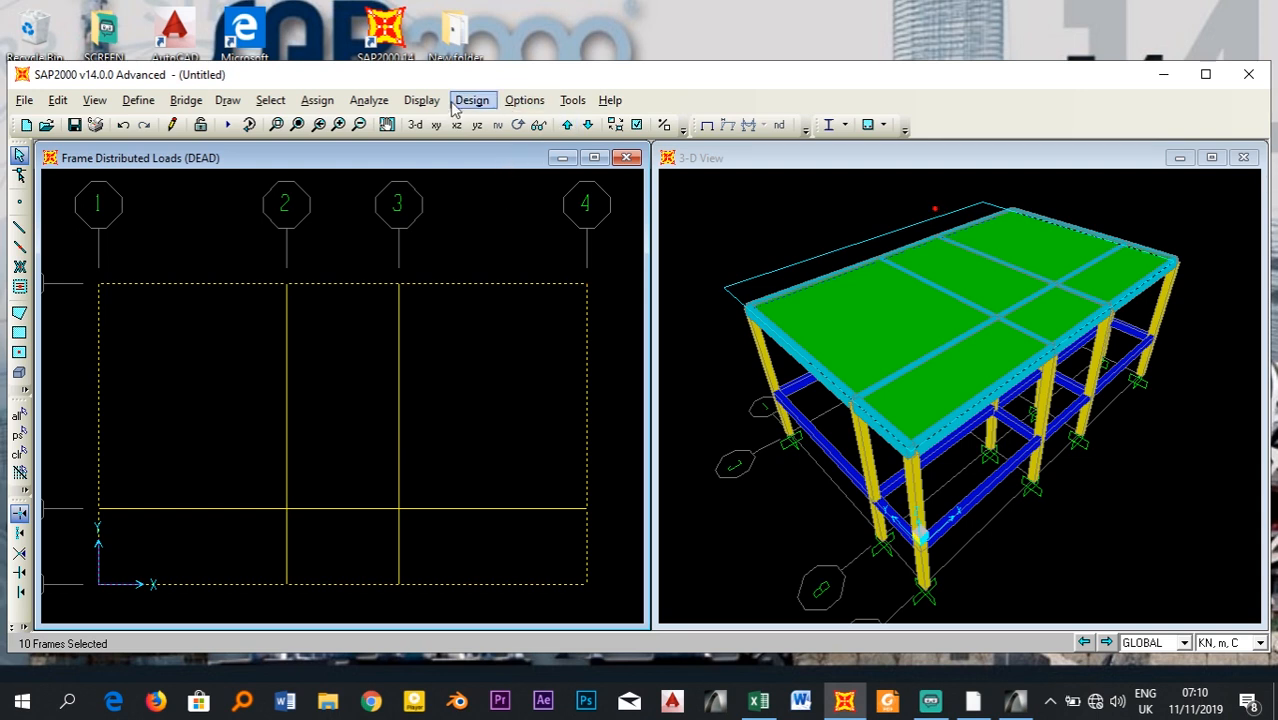
- Open the frame distributed load assignment for the selected perimeter roof beams
left_click(317, 101)
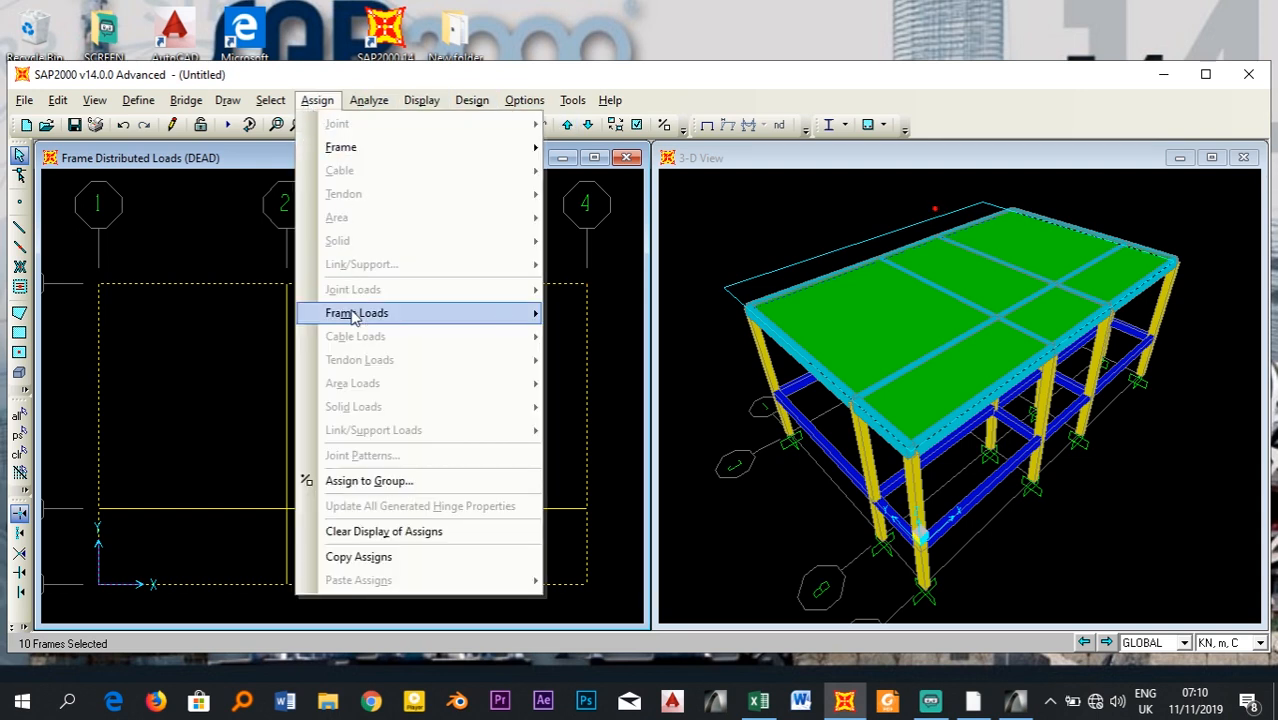
mouse_move(456, 318)
left_click(600, 362)
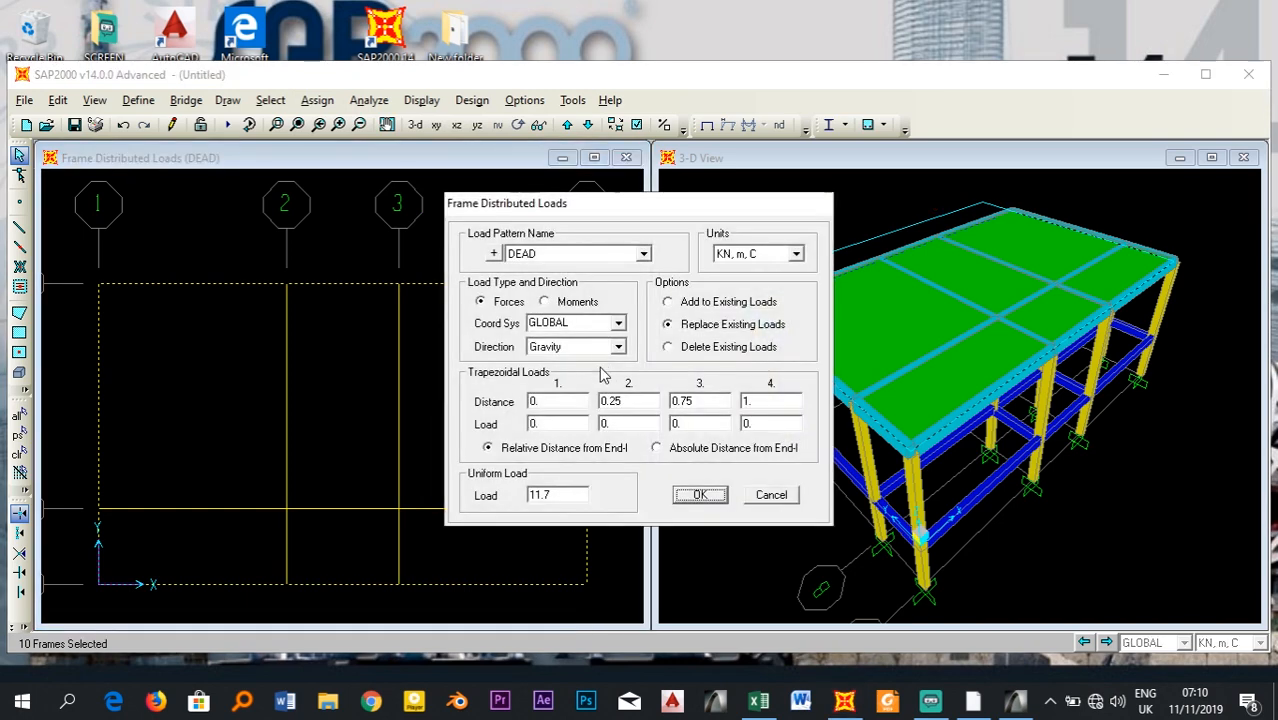
- Switch to Excel, set the wall height in cell G5 to 1, and check the load calculation in row 5
left_click(758, 703)
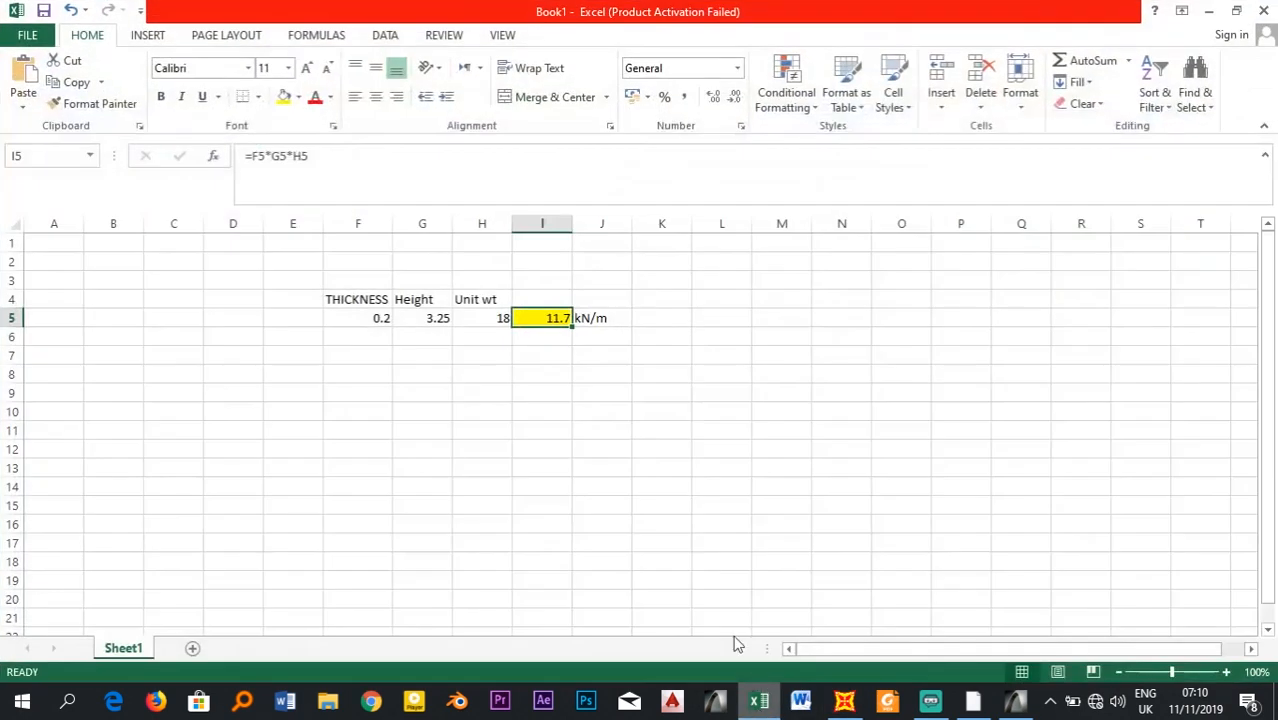
left_click(425, 320)
type("1")
key("Return")
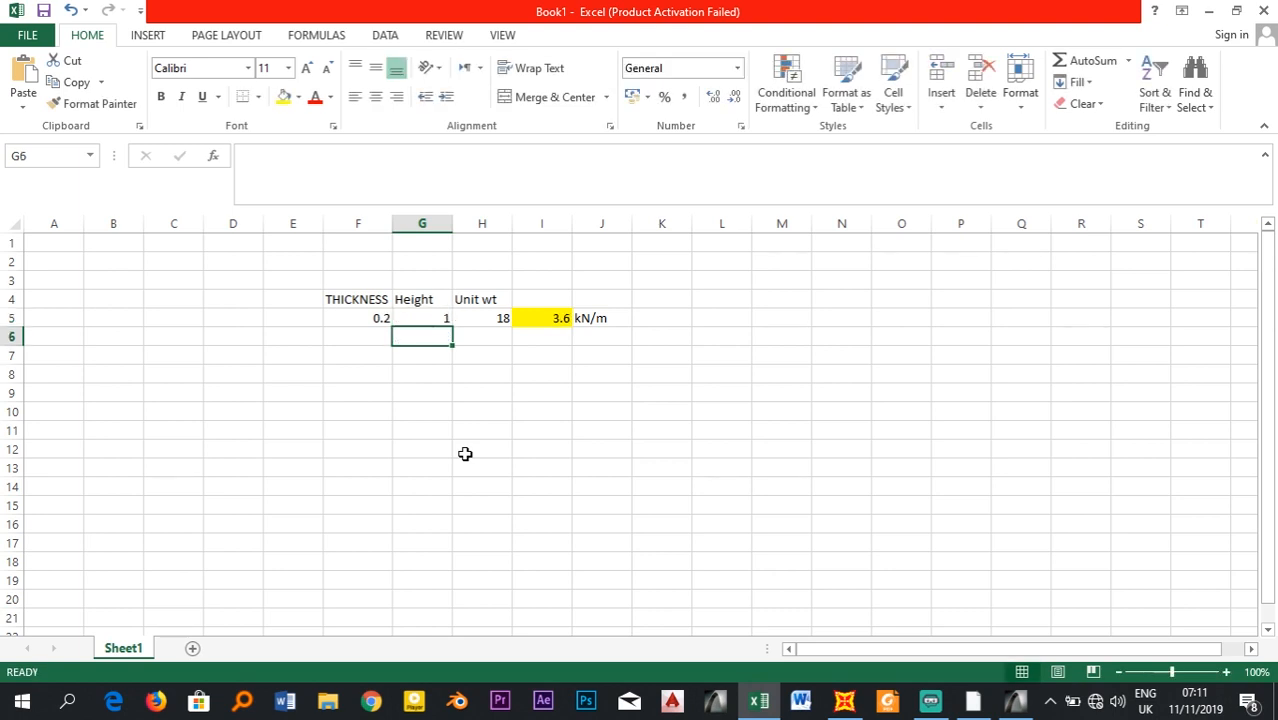
left_click(375, 318)
left_click(414, 319)
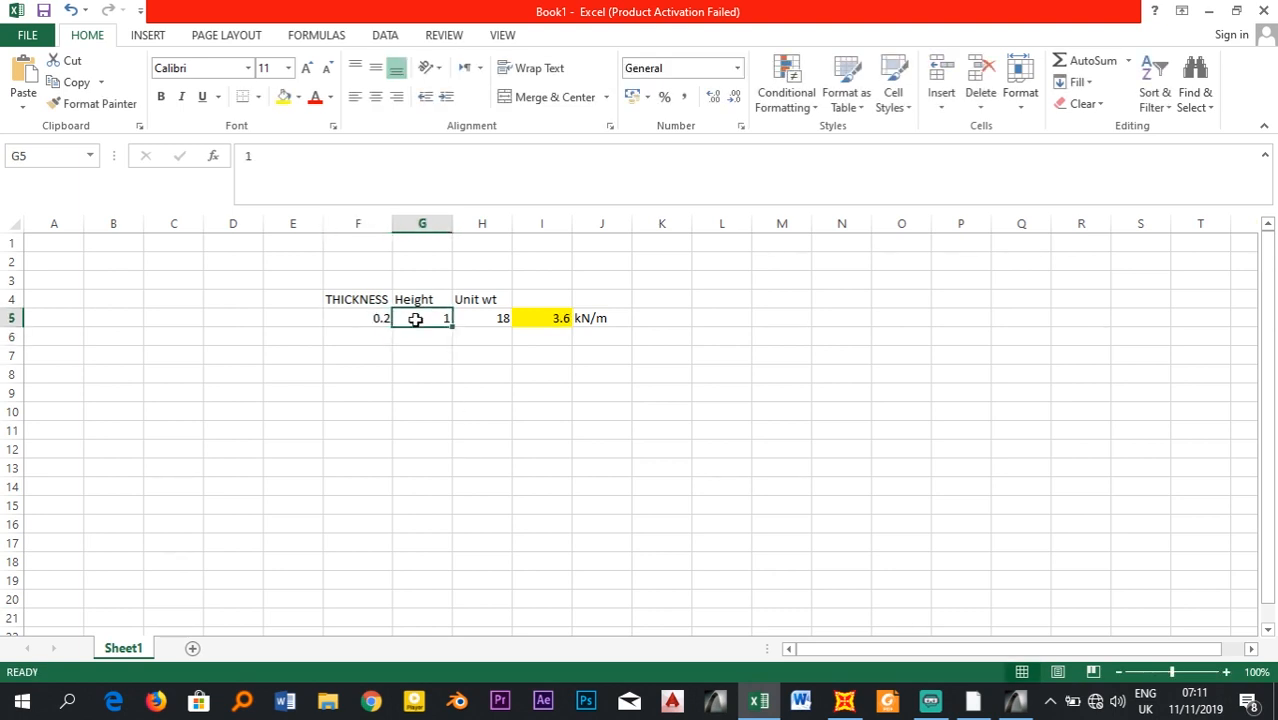
left_click(490, 318)
left_click(544, 318)
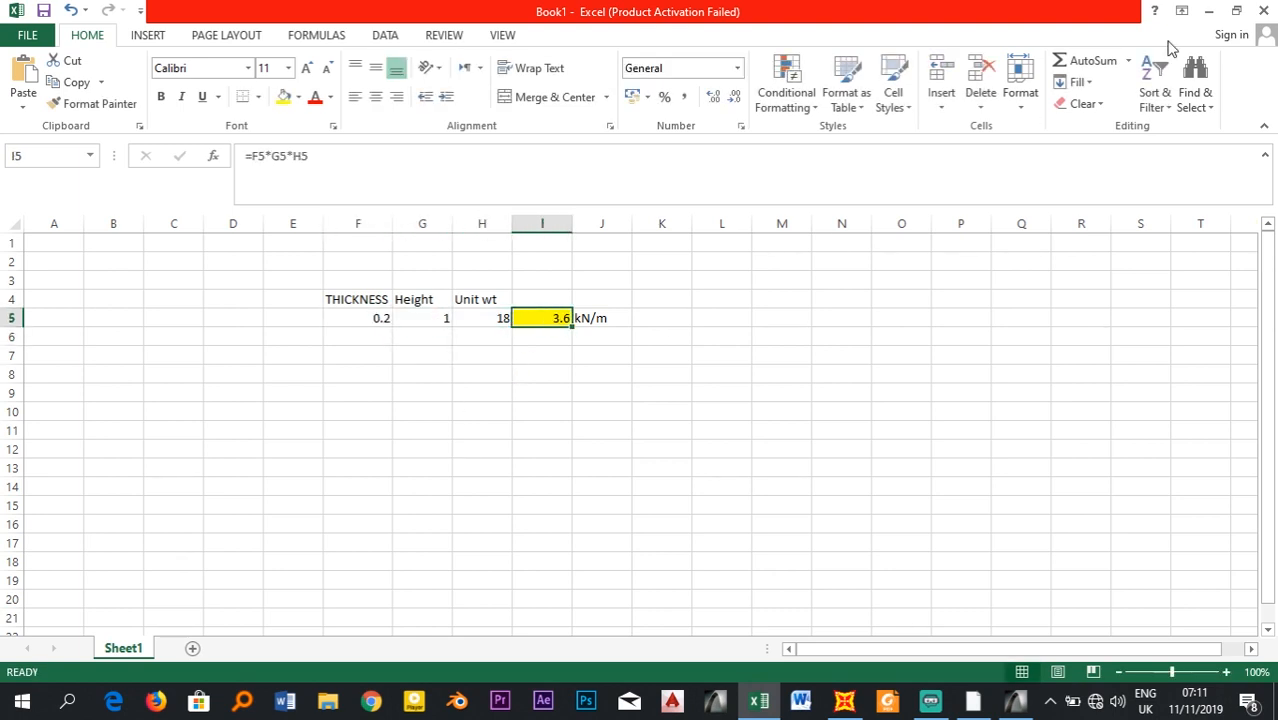
- Return to SAP2000 and assign a uniform DEAD gravity load of 3.6 kN/m to the selected roof beams
left_click(1209, 11)
double_click(570, 497)
type("3.6")
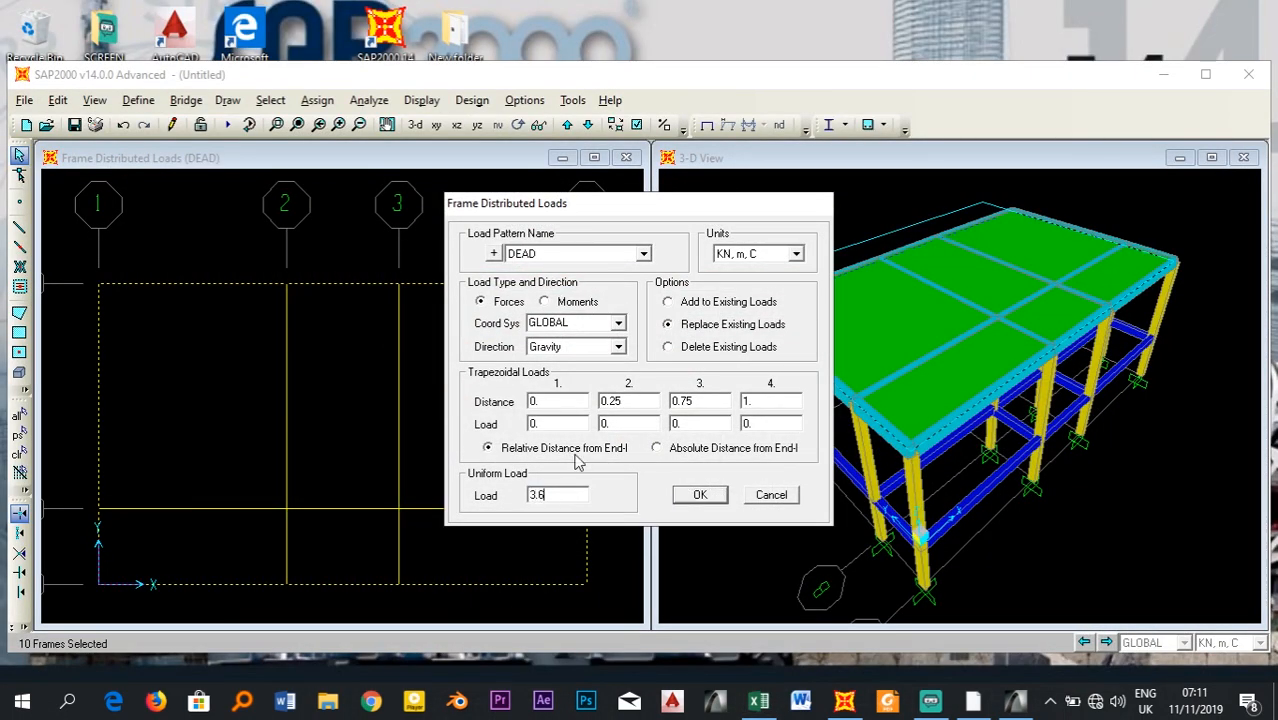
left_click(697, 495)
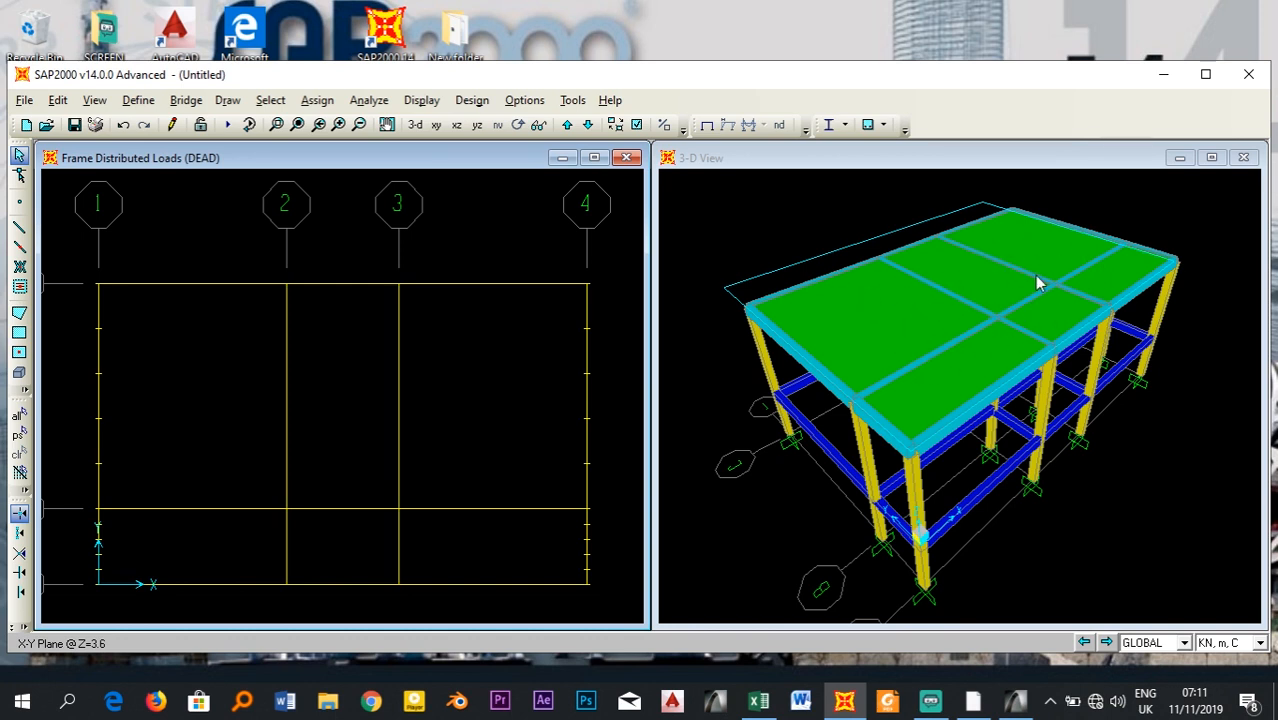
- Assign a uniform shell load of 0.5 kN/m² in the gravity direction, load pattern LL, to all six roof slab panels
left_click(474, 370)
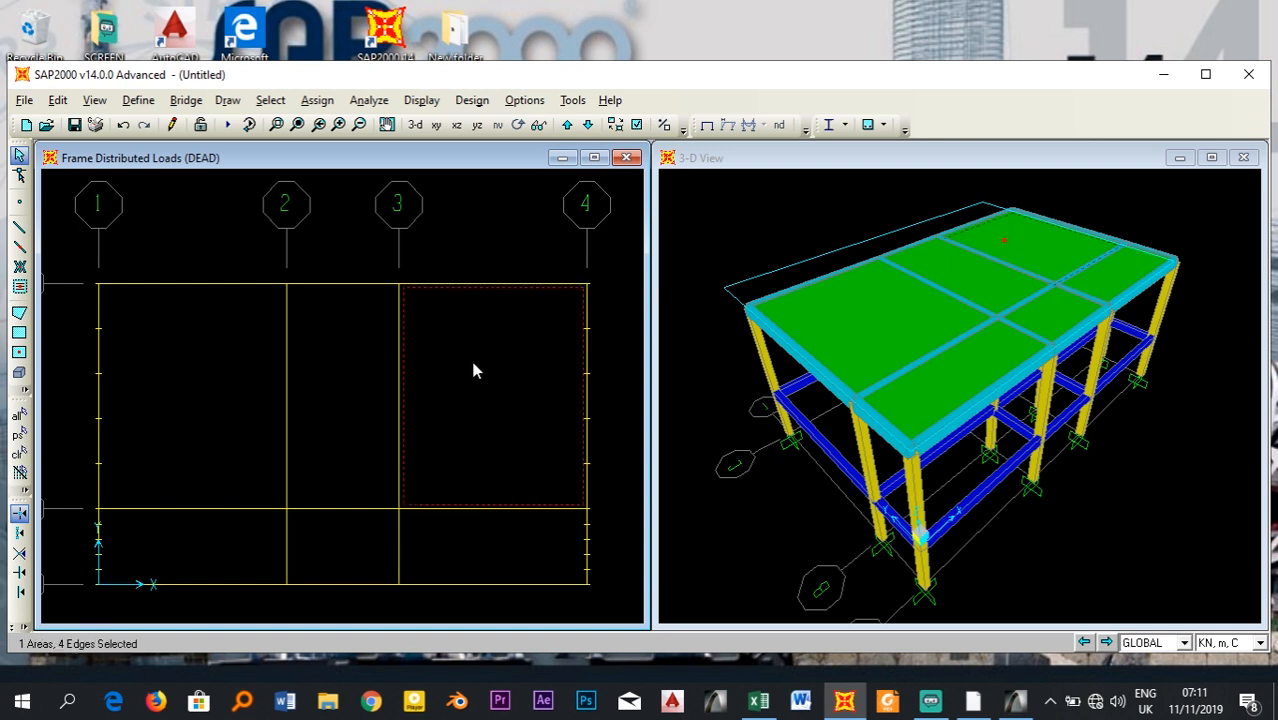
left_click(228, 360)
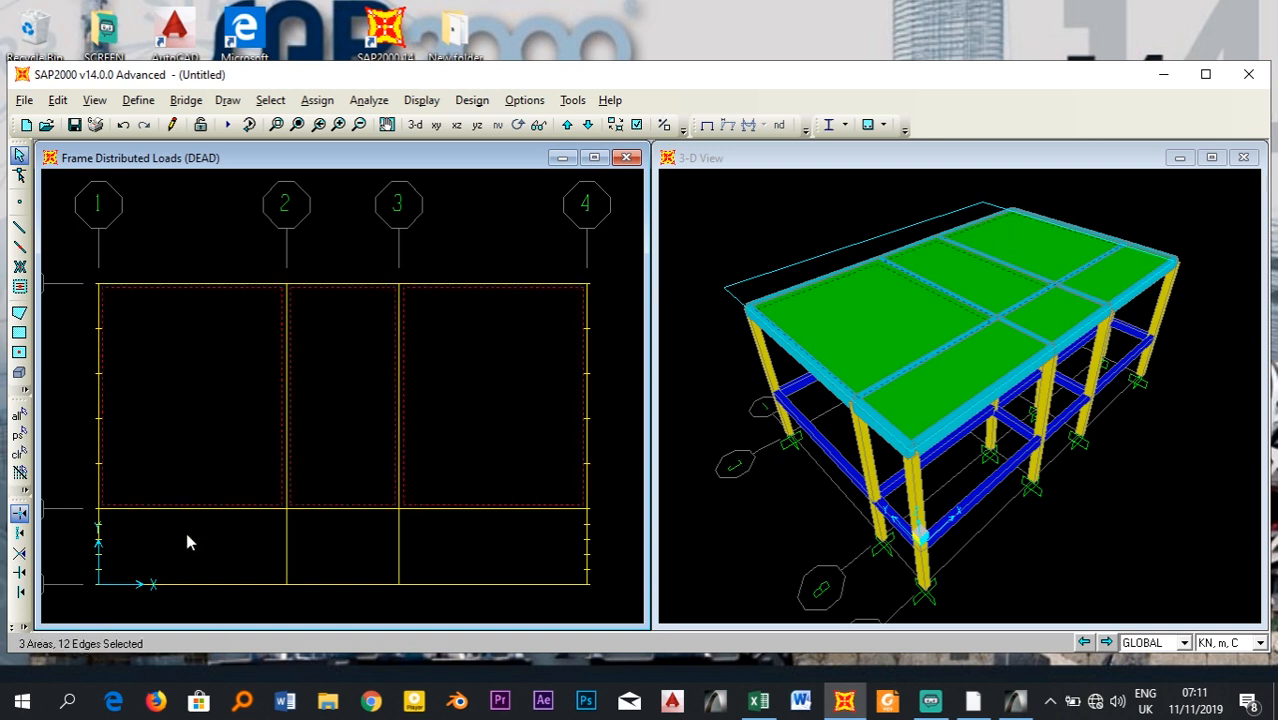
left_click(333, 551)
left_click(317, 100)
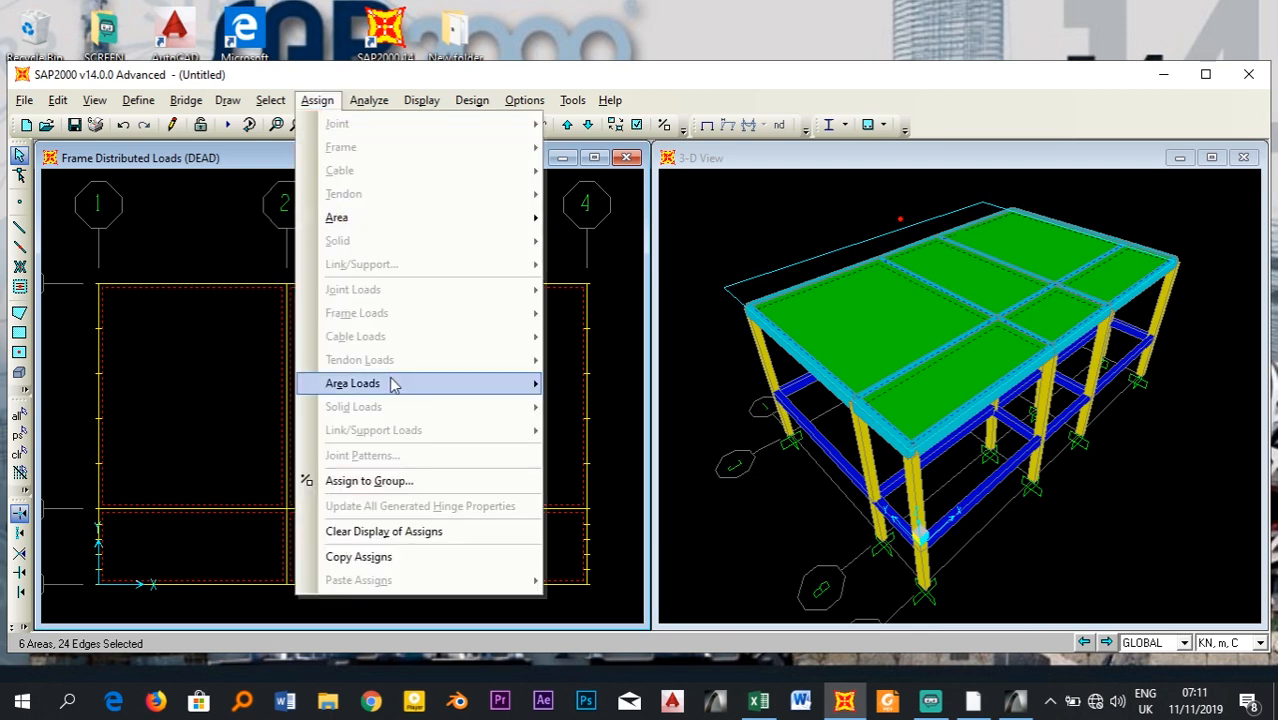
mouse_move(395, 383)
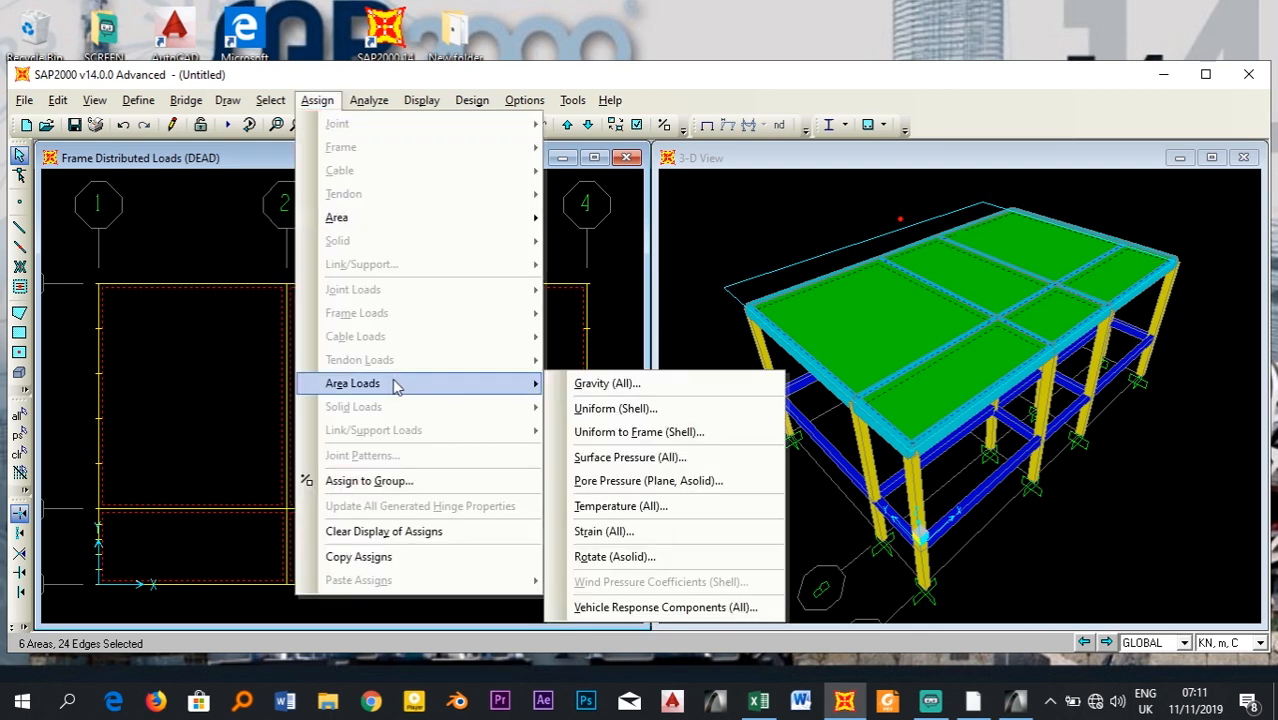
left_click(598, 409)
left_click(538, 314)
left_click(535, 339)
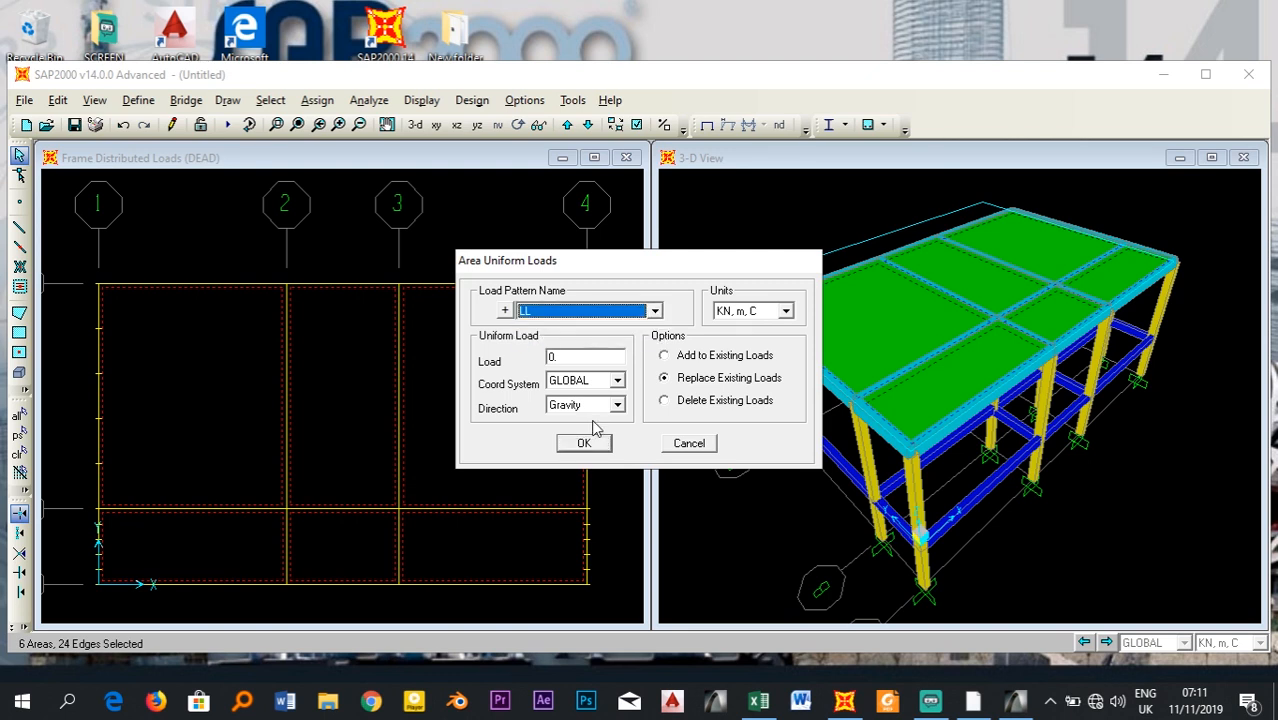
double_click(587, 358)
type("0.")
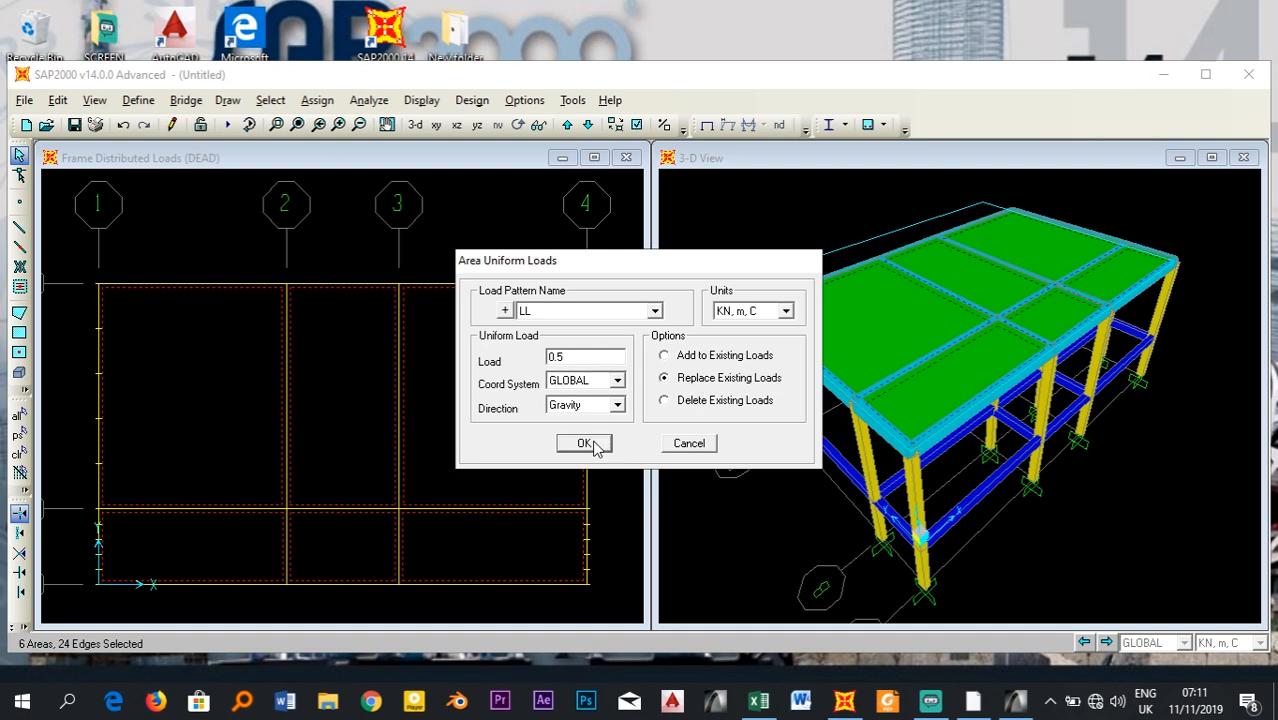
left_click(585, 443)
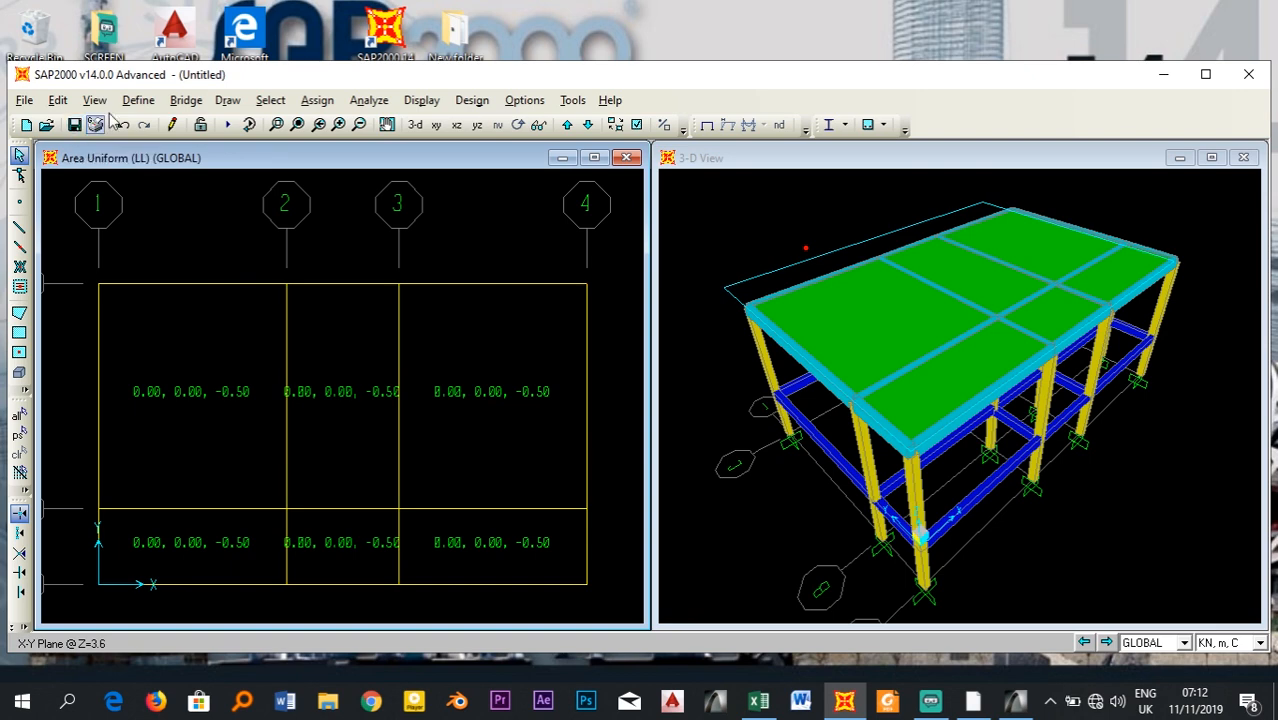
- Exclude the MODAL case from the analysis and run the DEAD and LL load cases
left_click(228, 126)
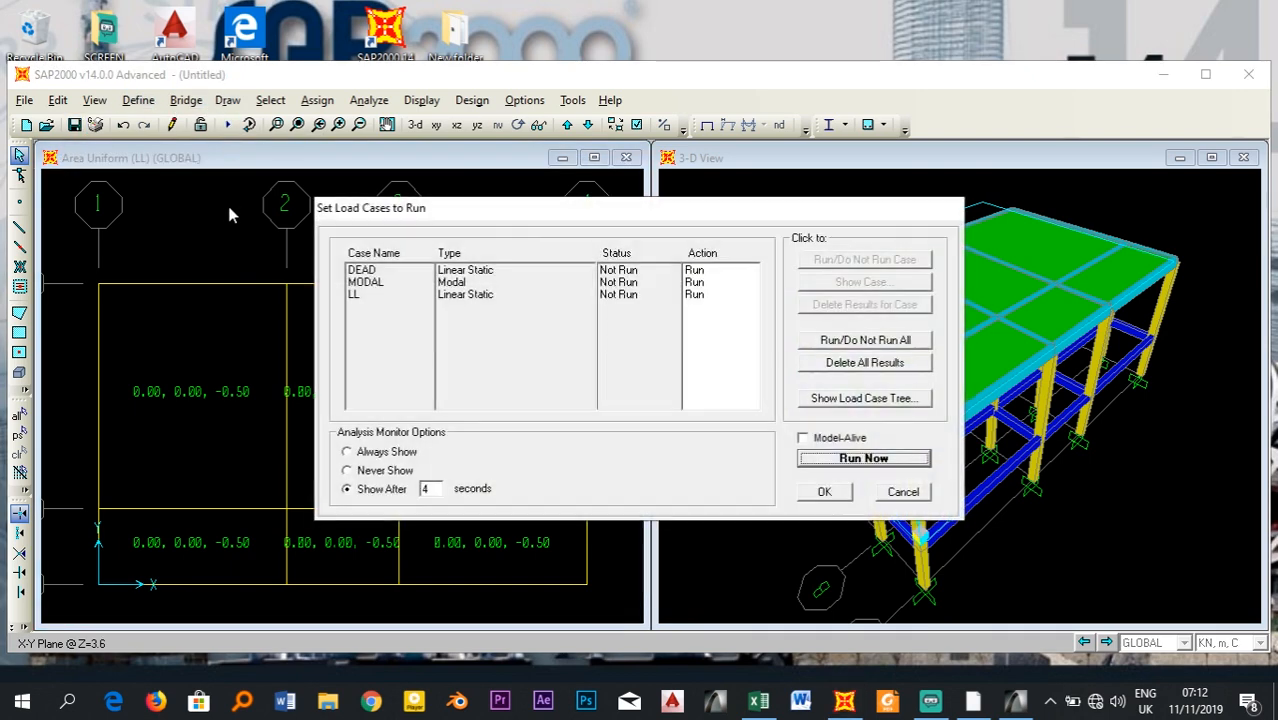
left_click(370, 283)
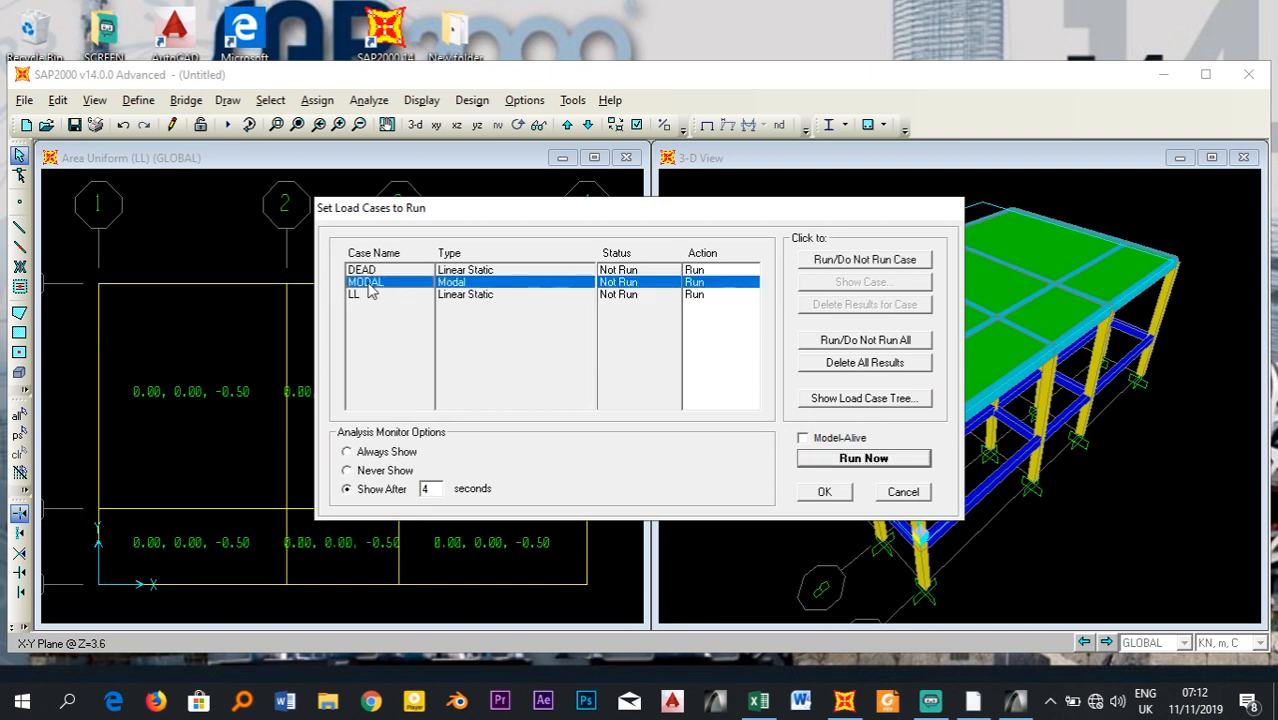
left_click(857, 261)
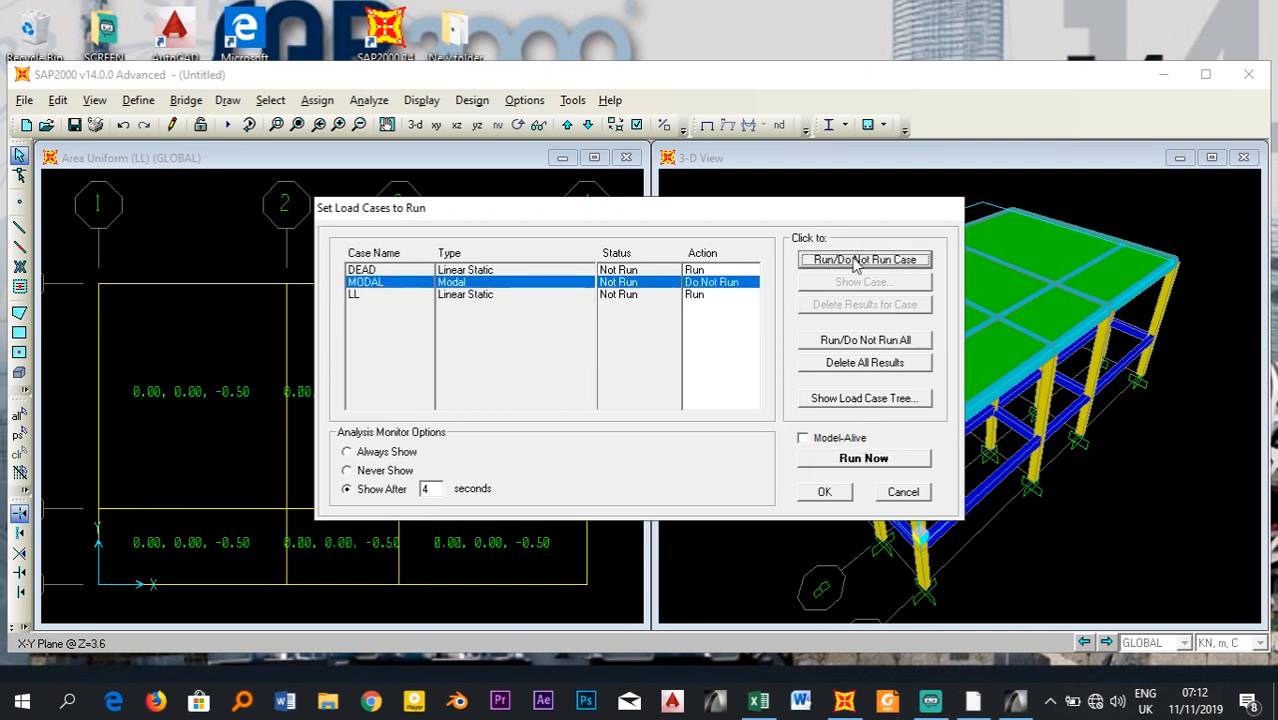
left_click(477, 271)
left_click(477, 296)
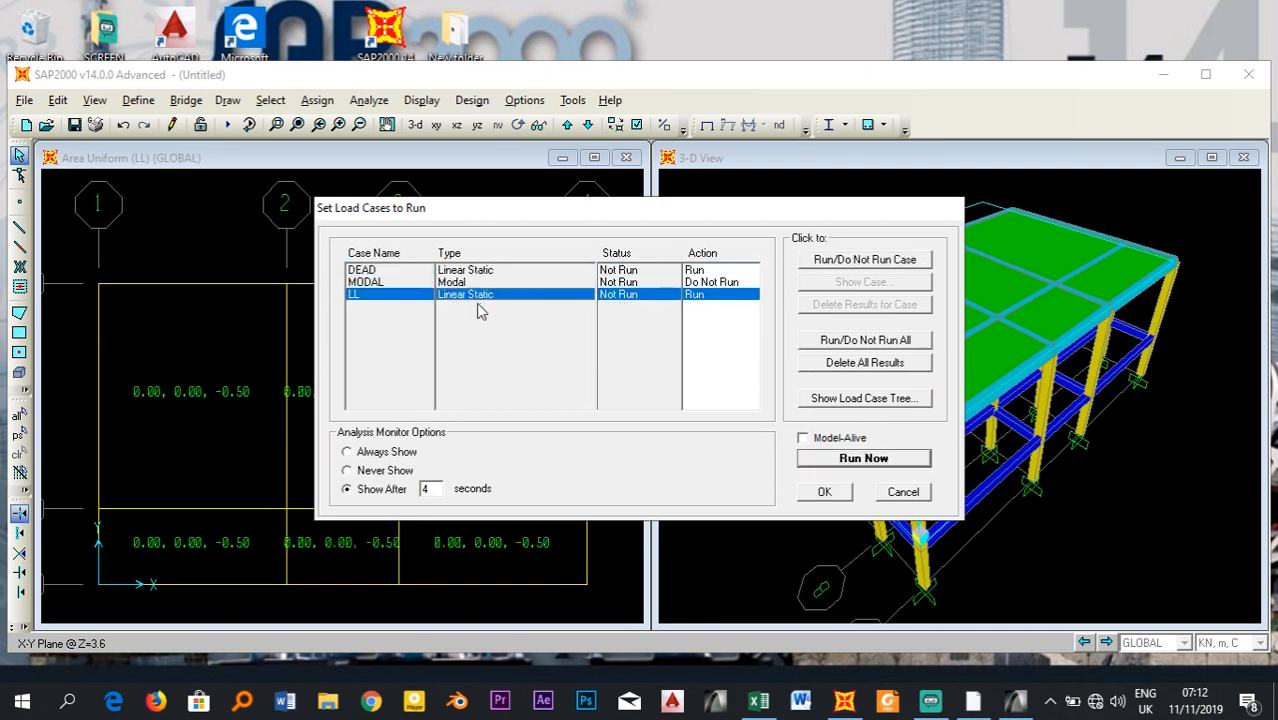
left_click(868, 461)
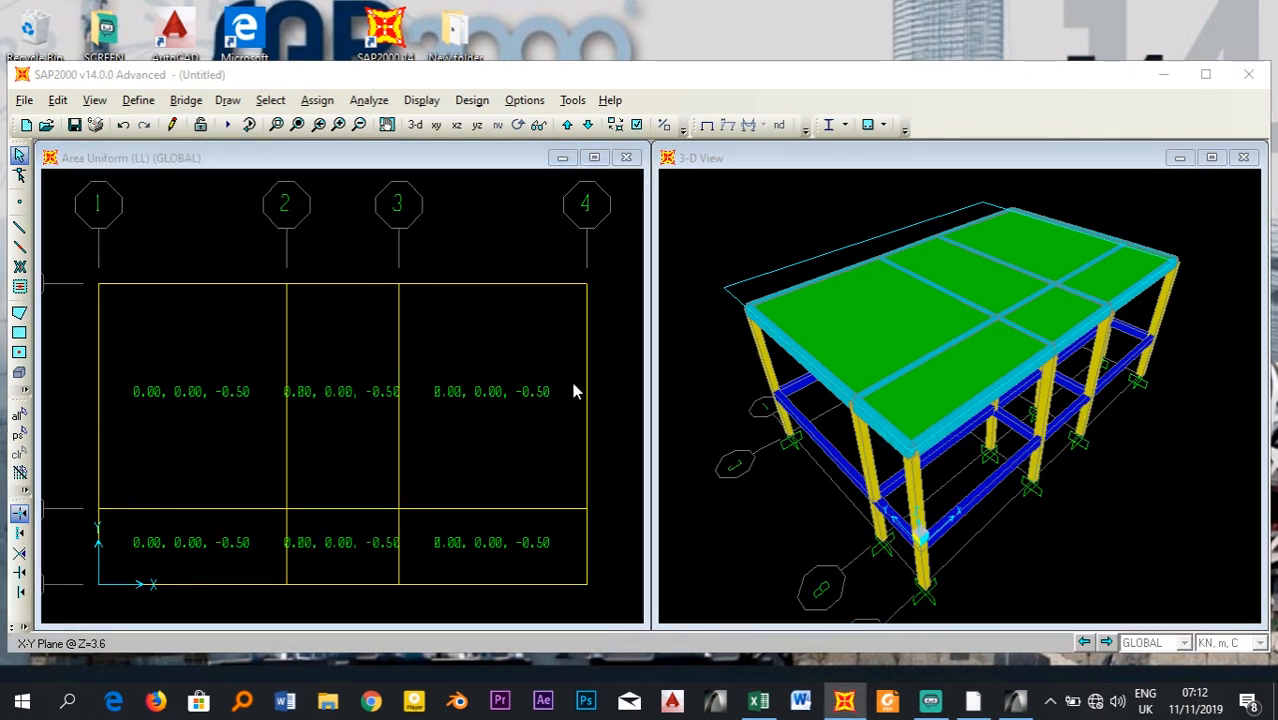
- Save the model as TUTORIAL3 in the CHECK folder and return the 3-D view to the undeformed shape after the analysis
key("ctrl+s")
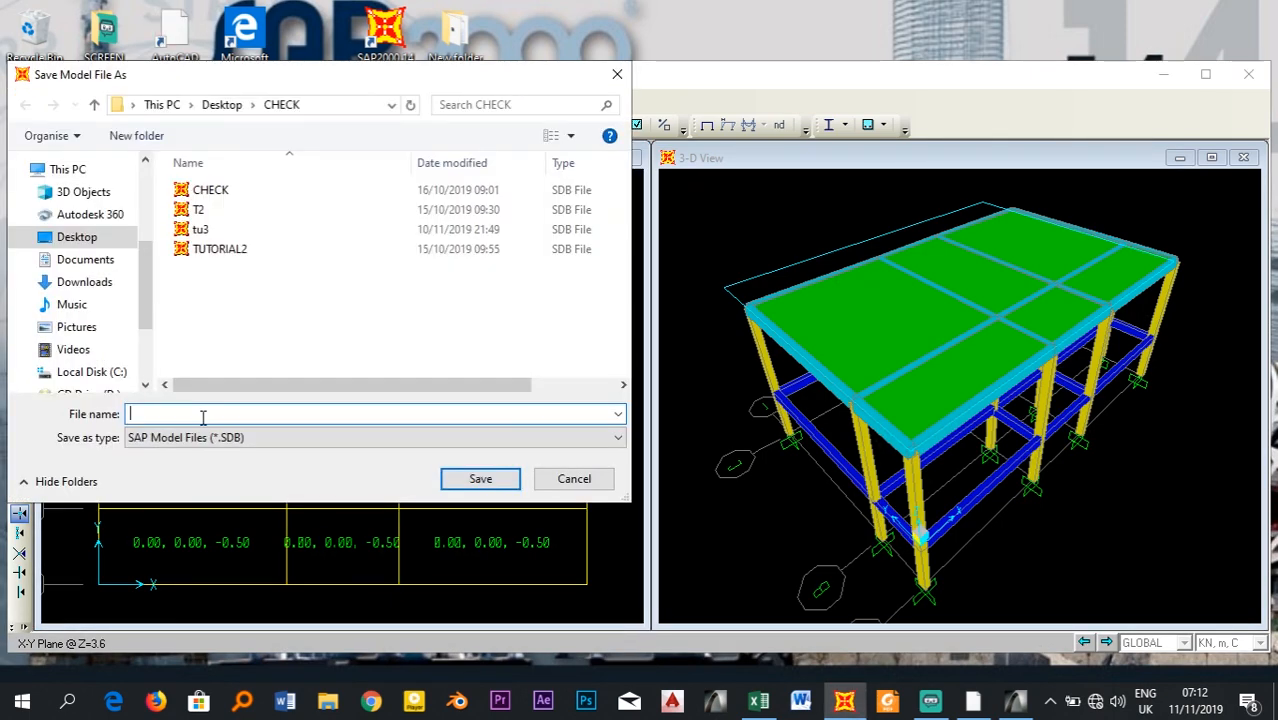
type("T")
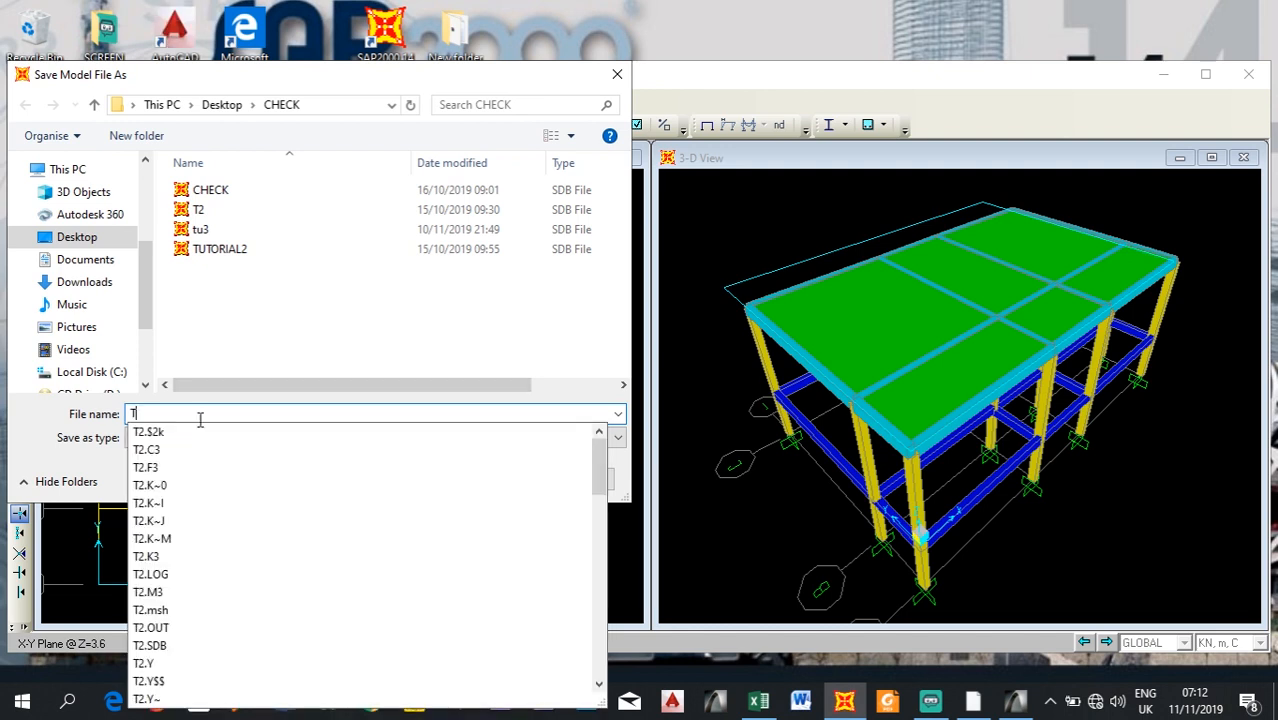
type("UTORIAL3")
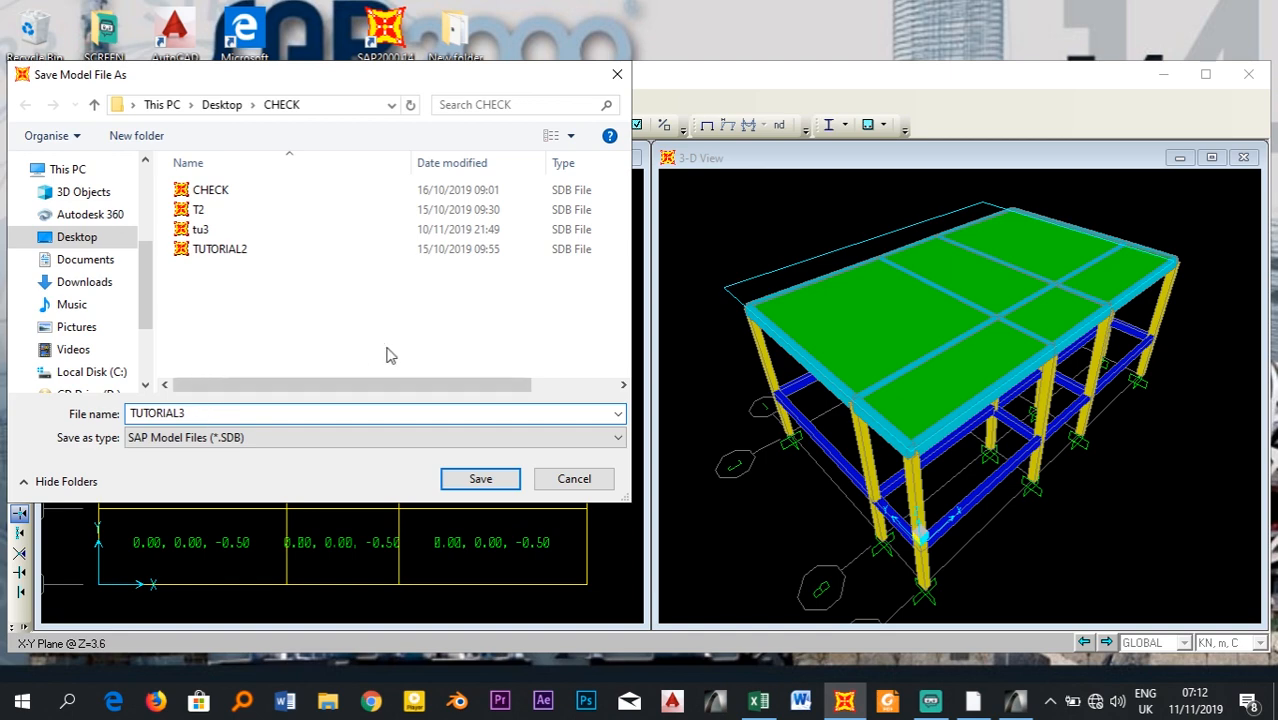
left_click(502, 482)
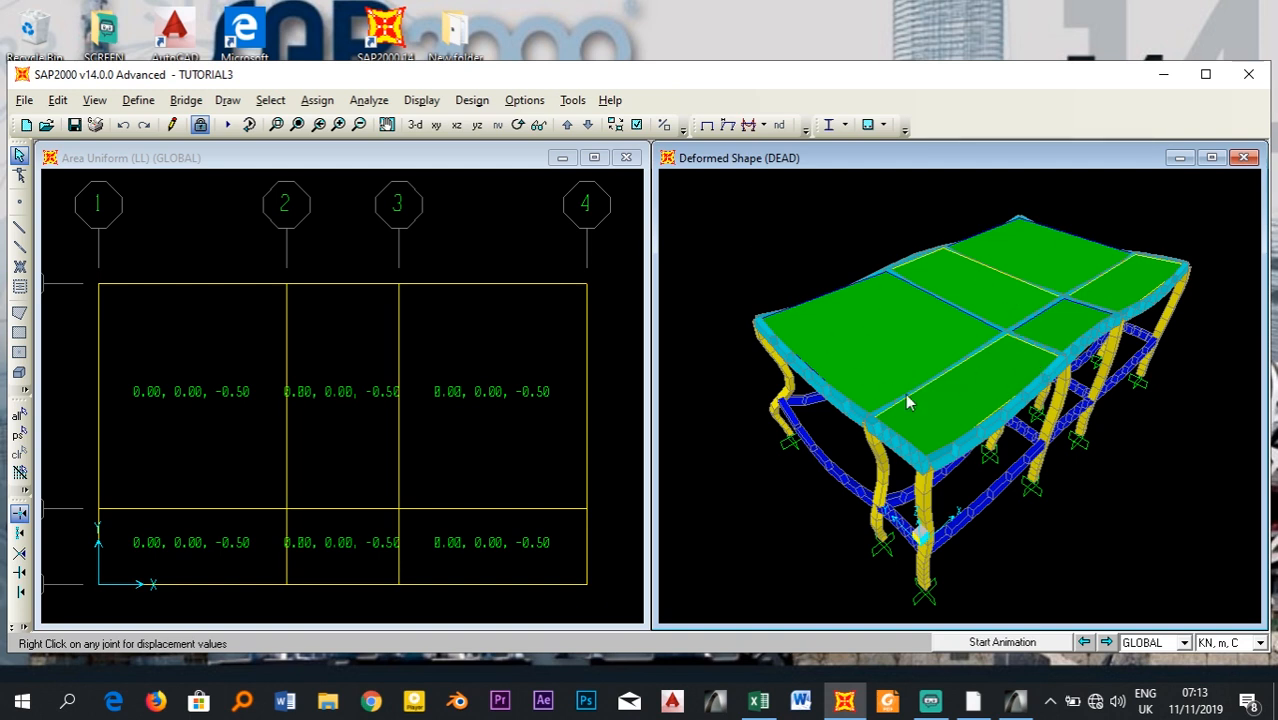
left_click(706, 124)
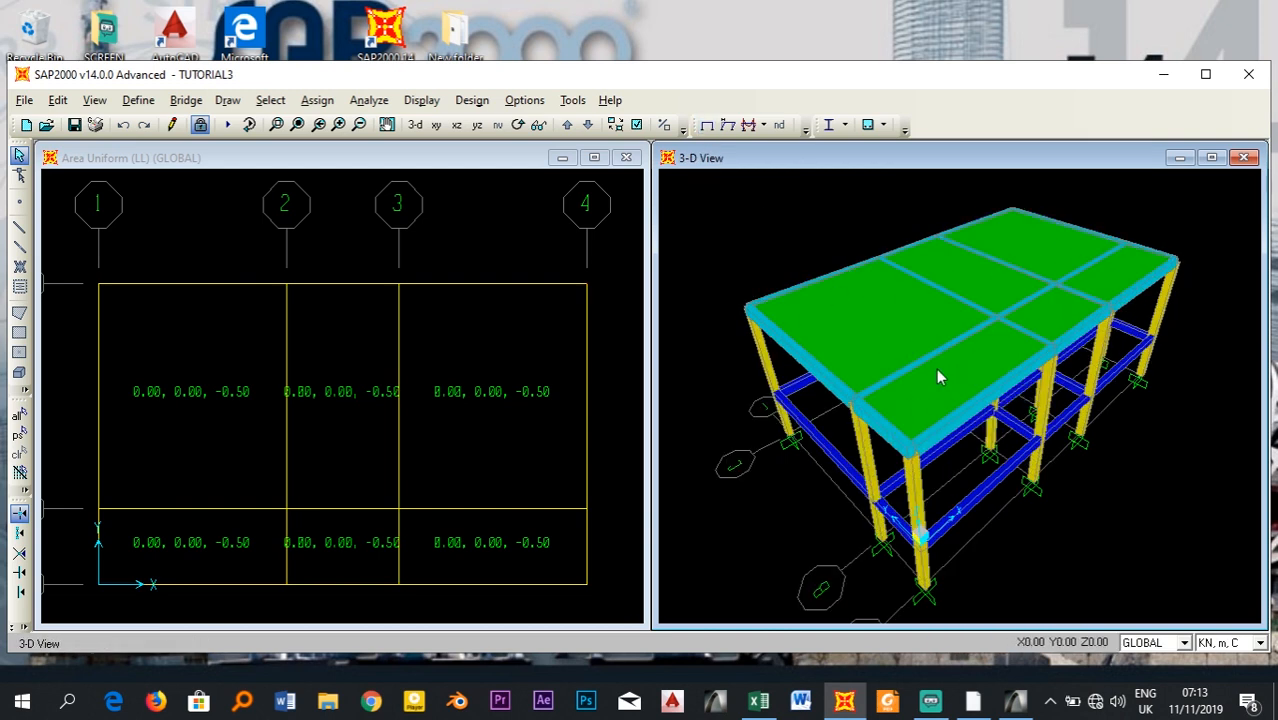
- Set the concrete frame design code to Eurocode 2-2004 in the design preferences
left_click(884, 126)
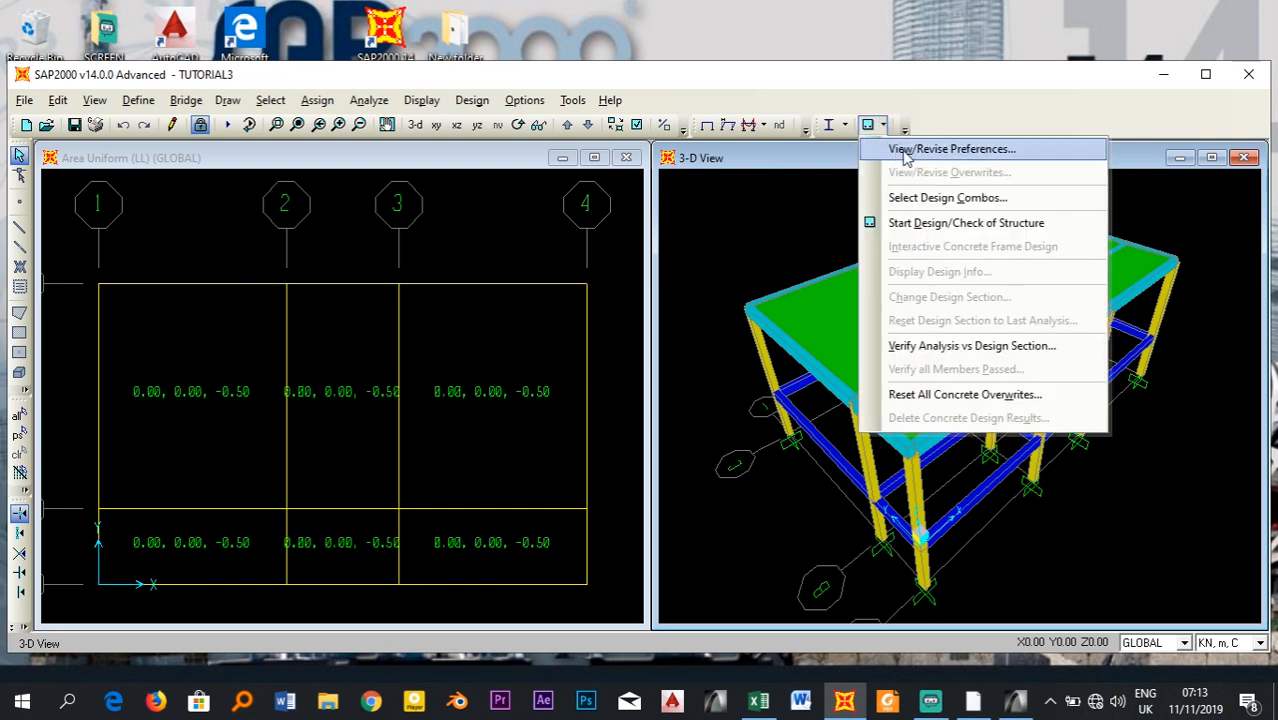
left_click(903, 150)
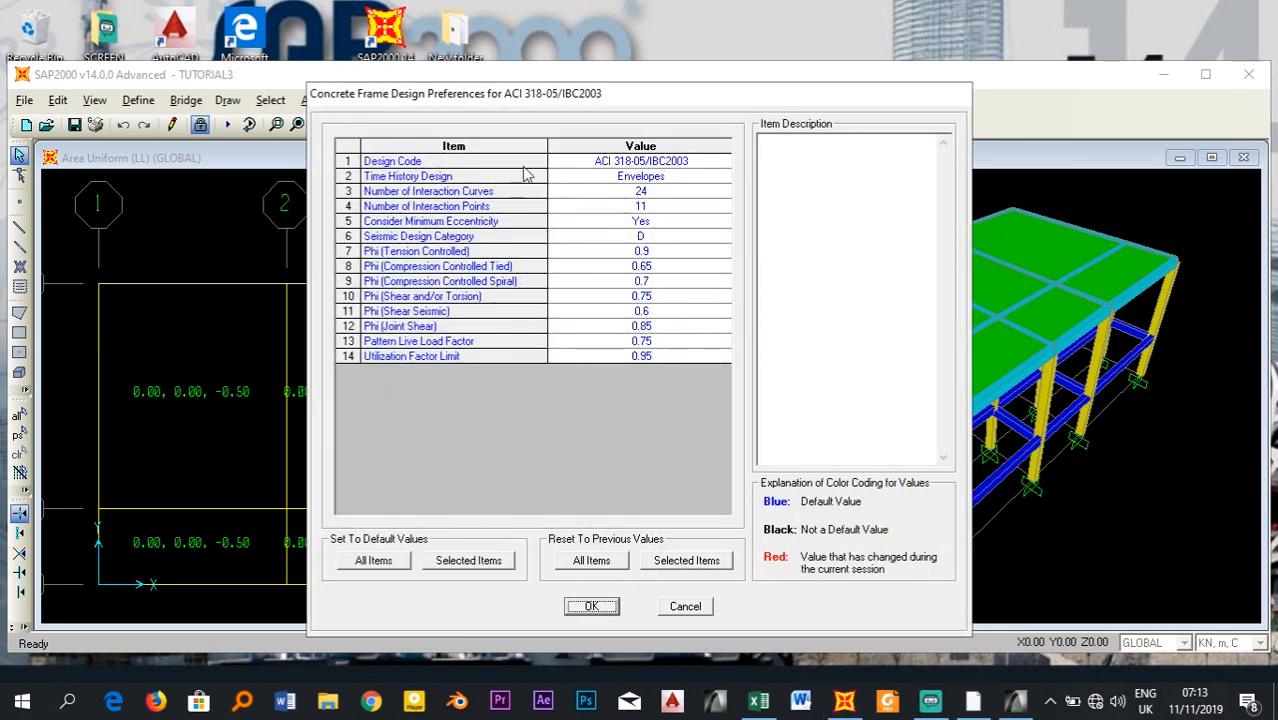
left_click(639, 167)
left_click(637, 163)
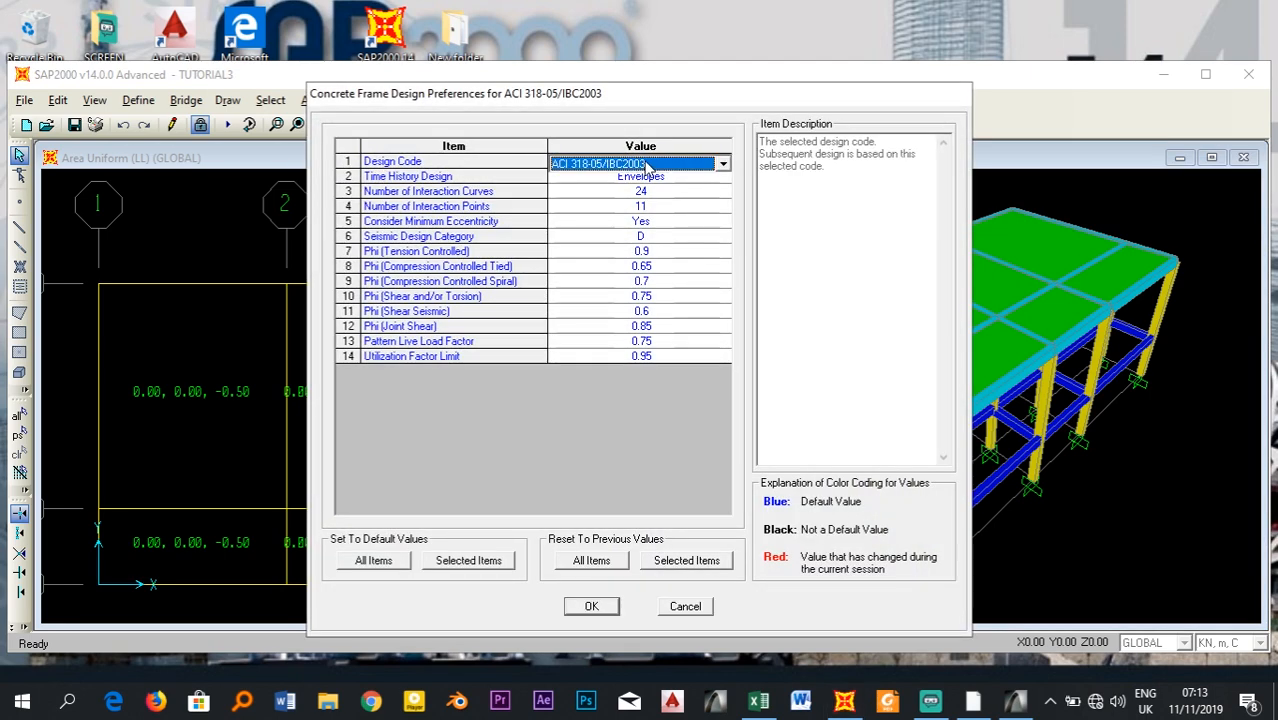
left_click(637, 163)
scroll(635, 228, "down", 2)
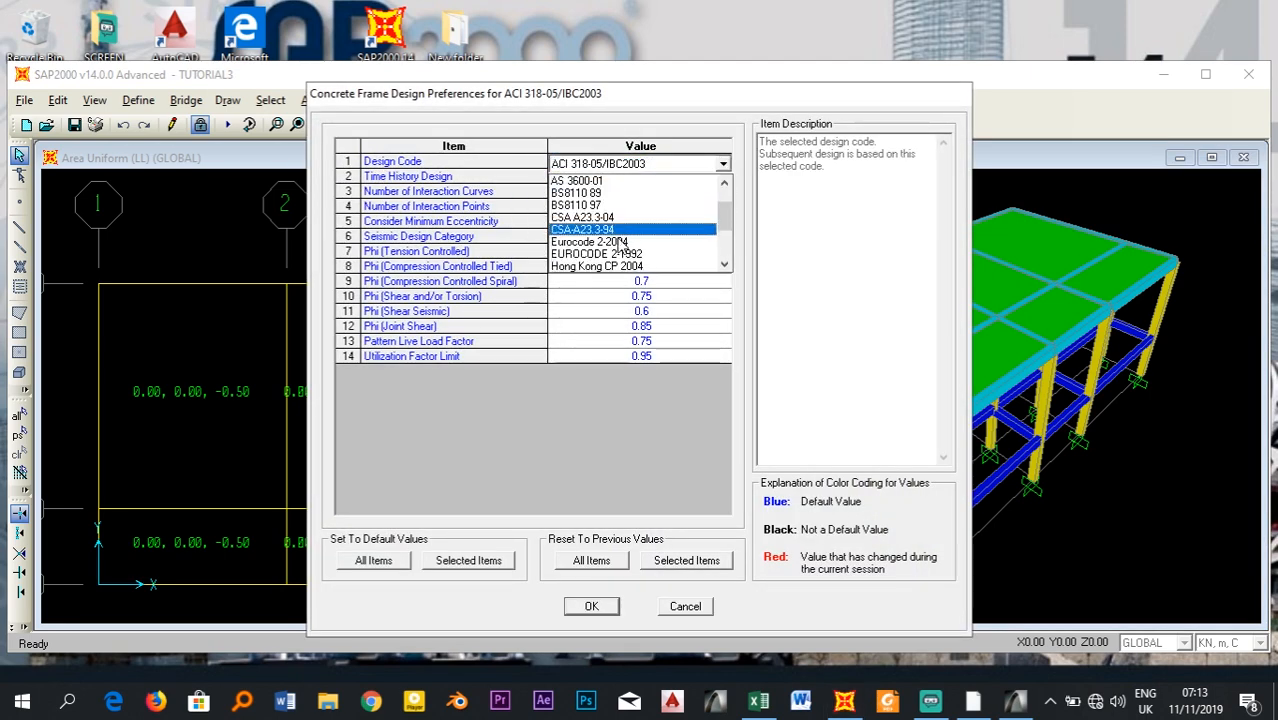
left_click(630, 226)
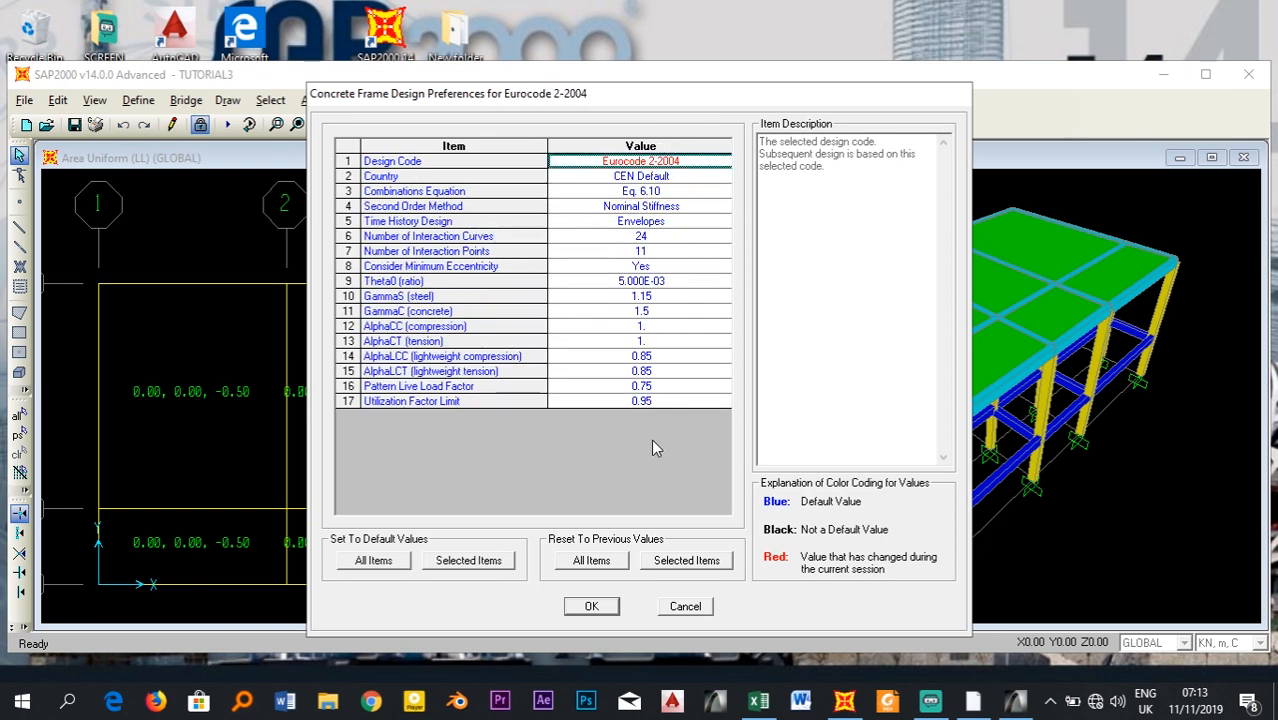
left_click(591, 607)
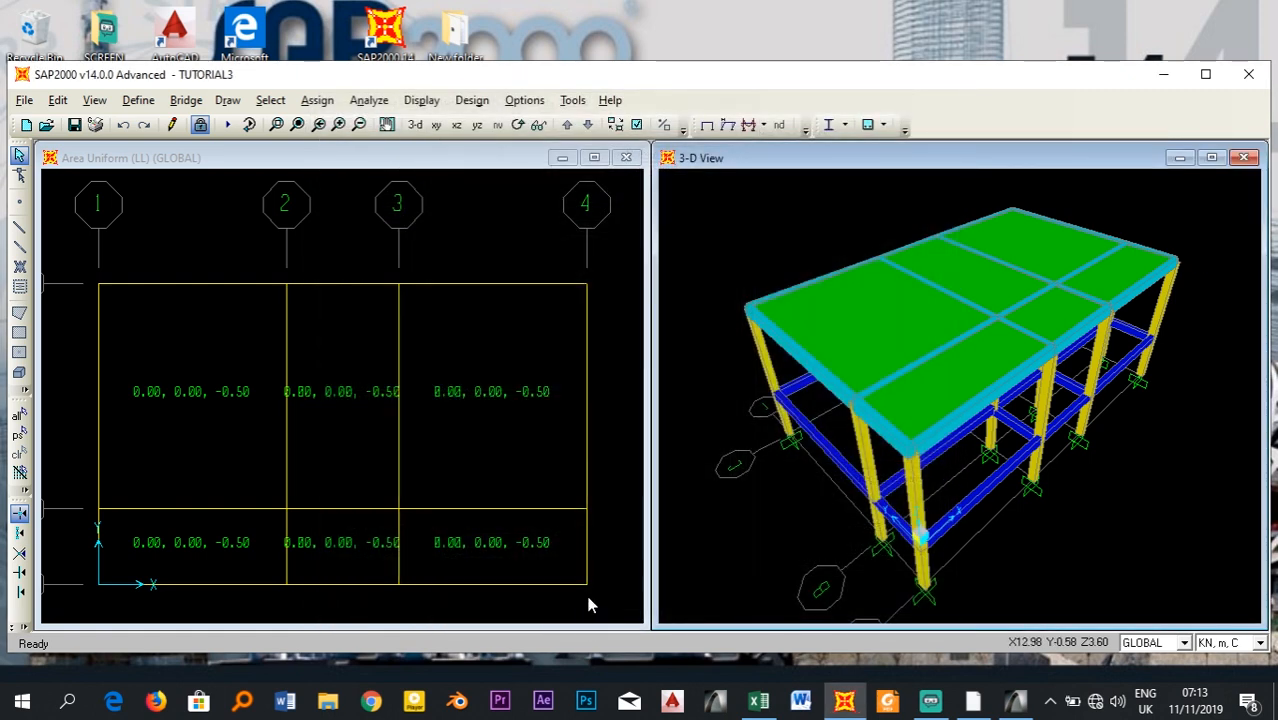
- Add COMB1 to the concrete design load combinations and disable automatic generation of code-based combinations
left_click(884, 128)
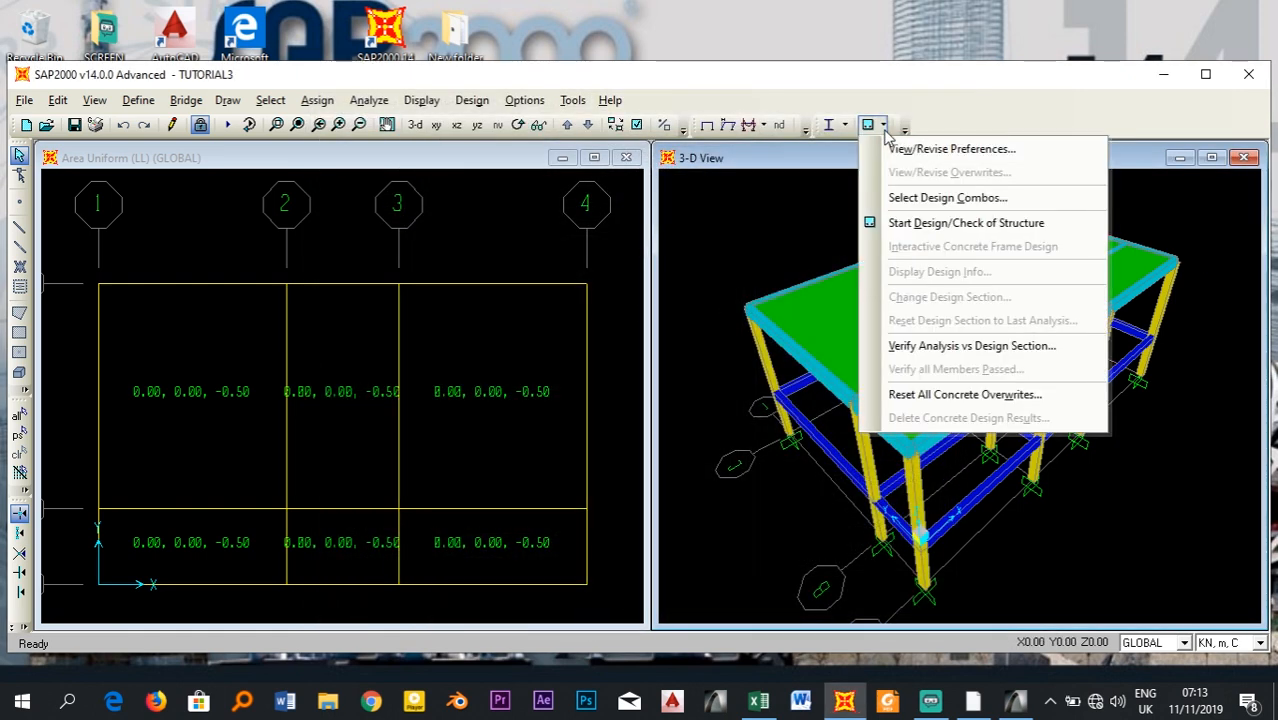
left_click(922, 200)
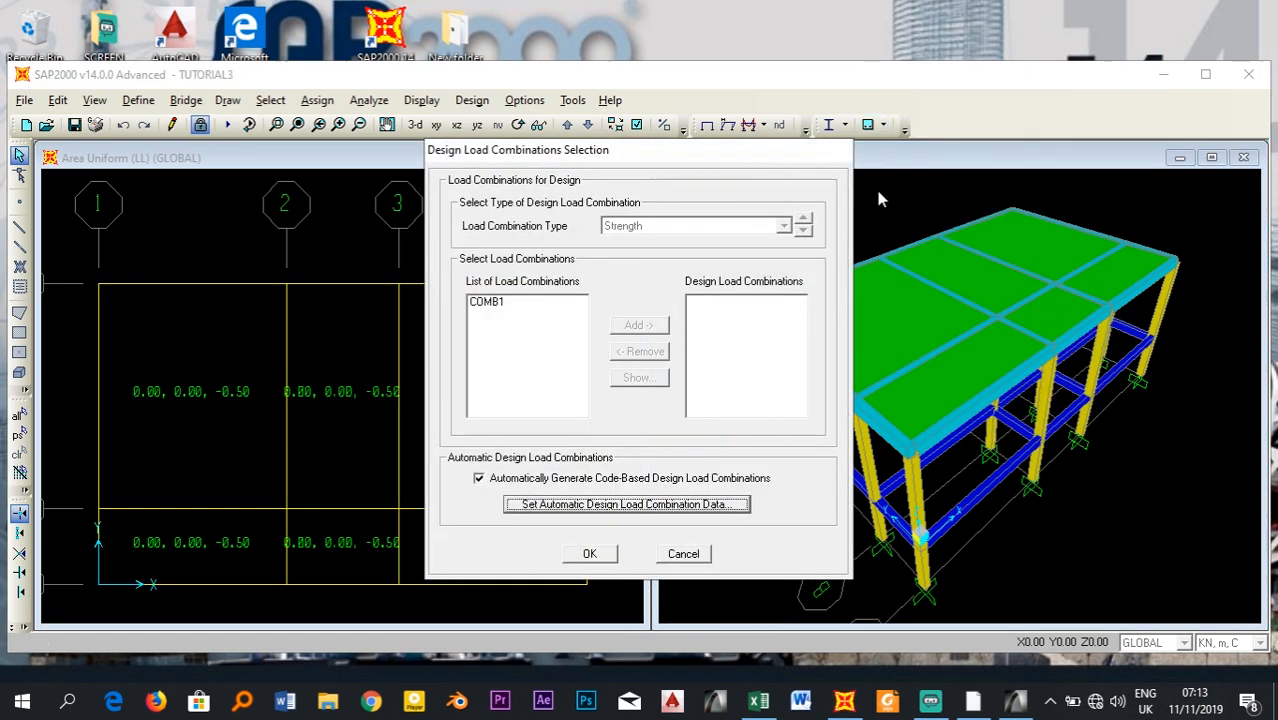
left_click(501, 303)
left_click(641, 328)
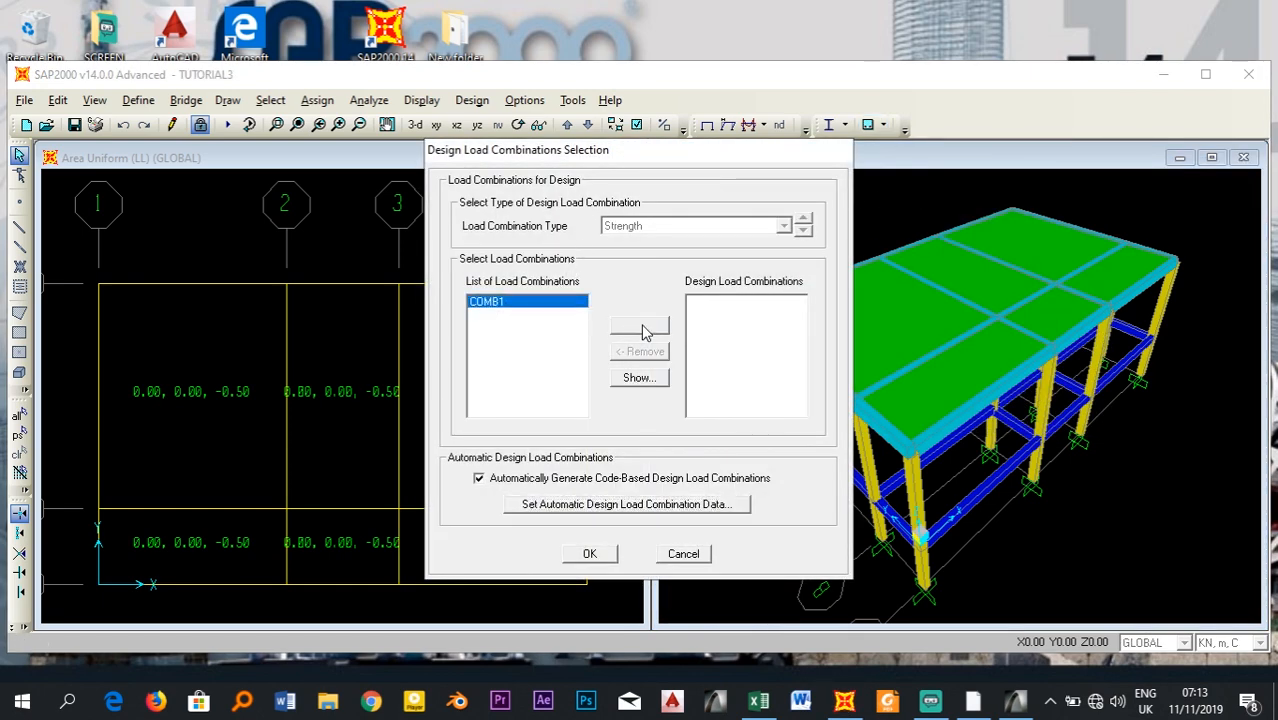
left_click(480, 480)
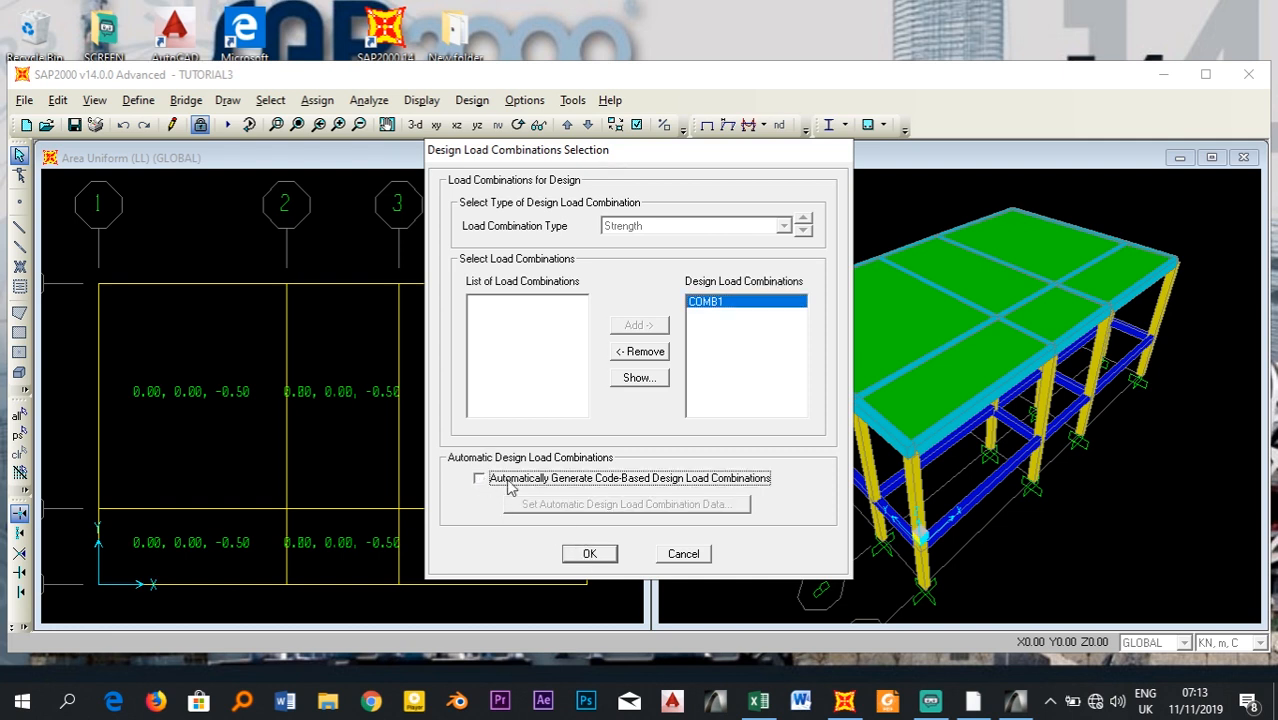
left_click(590, 555)
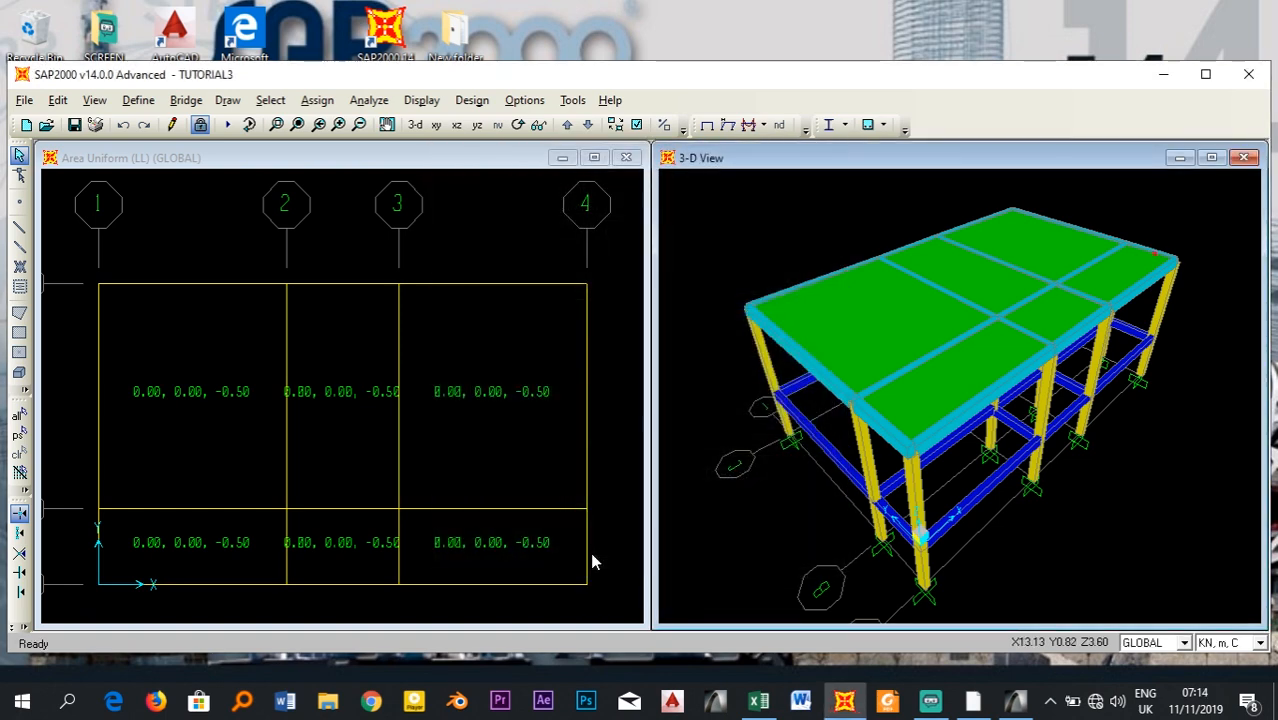
- Run the concrete design check of the structure and set the display units to KN, mm, C
left_click(885, 124)
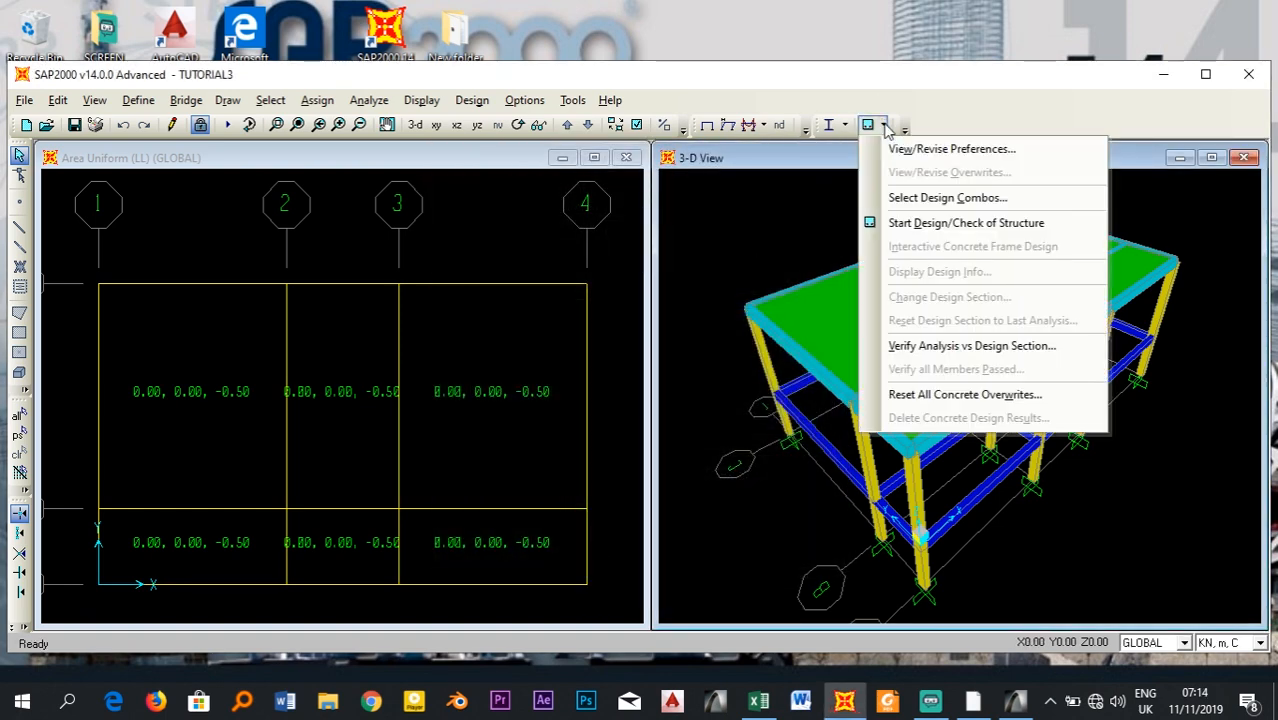
left_click(932, 232)
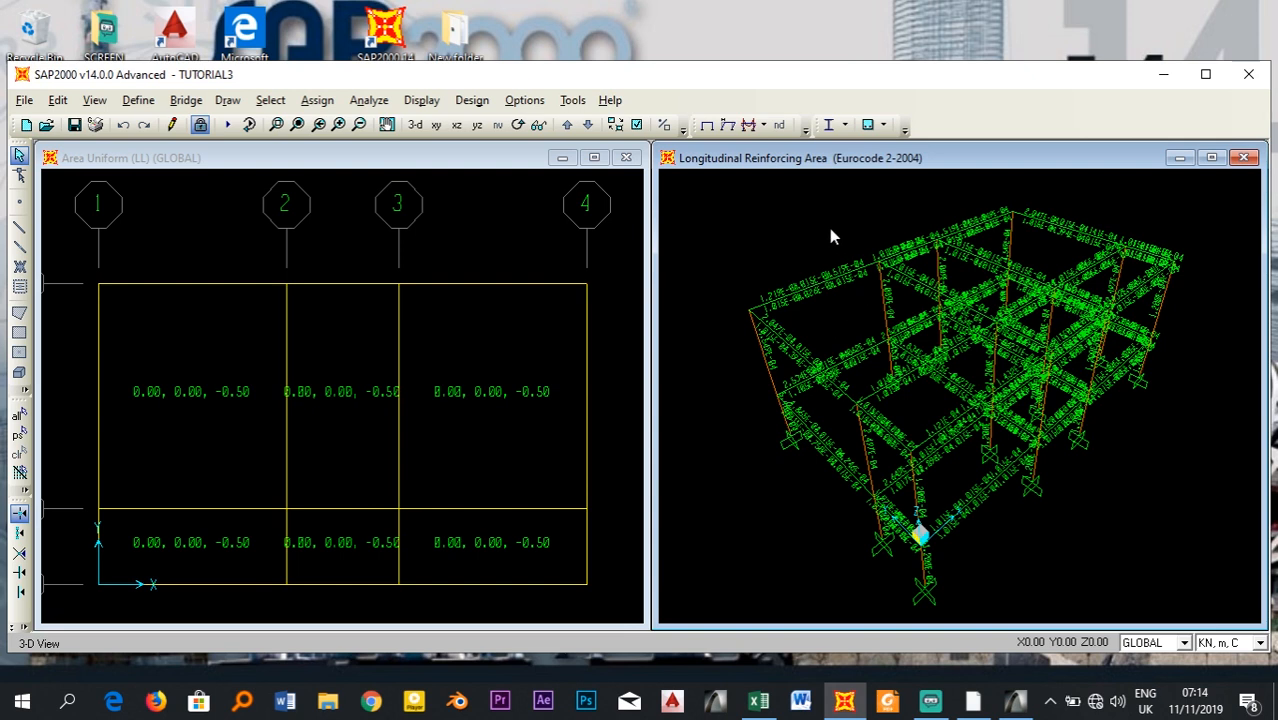
left_click(1222, 643)
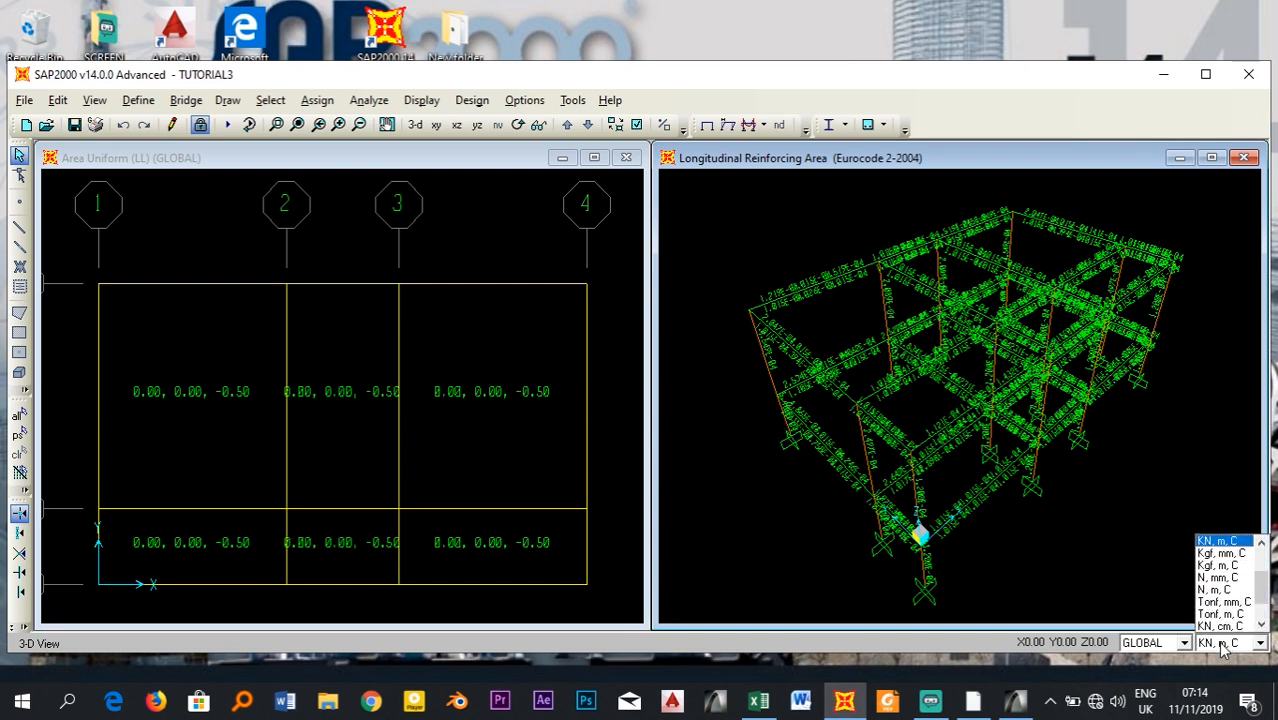
scroll(1224, 595, "up", 1)
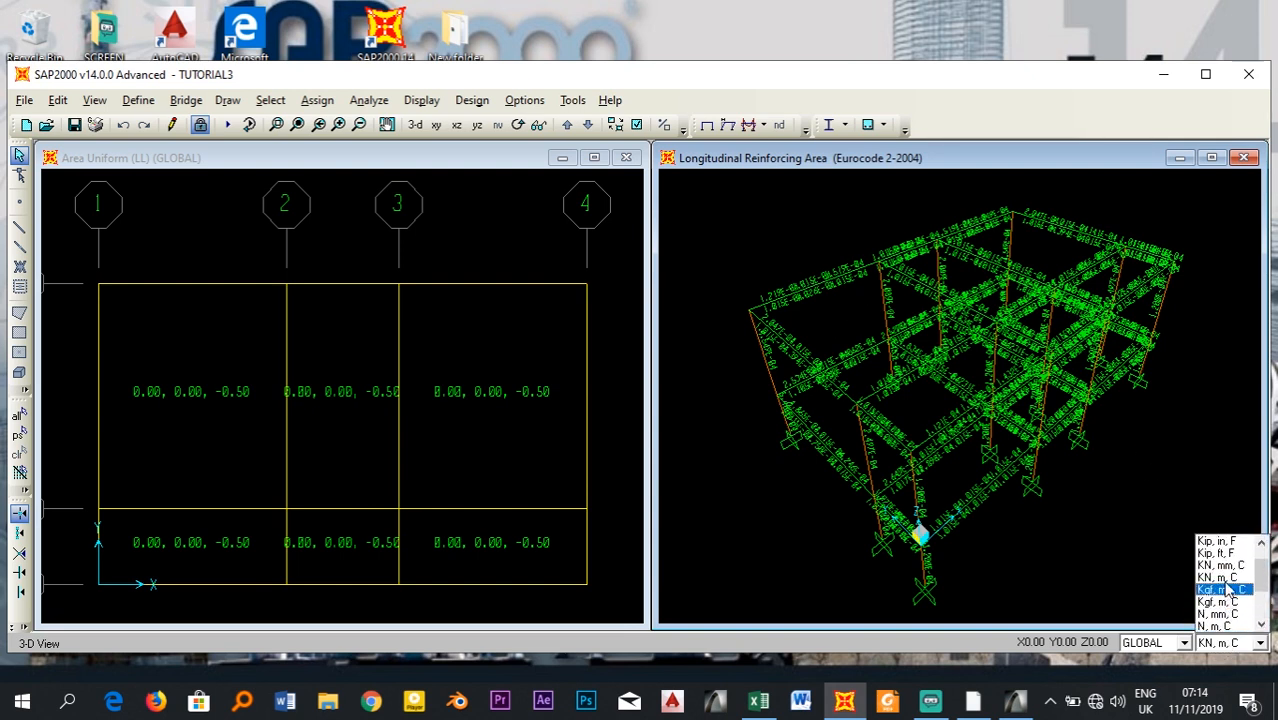
left_click(1220, 565)
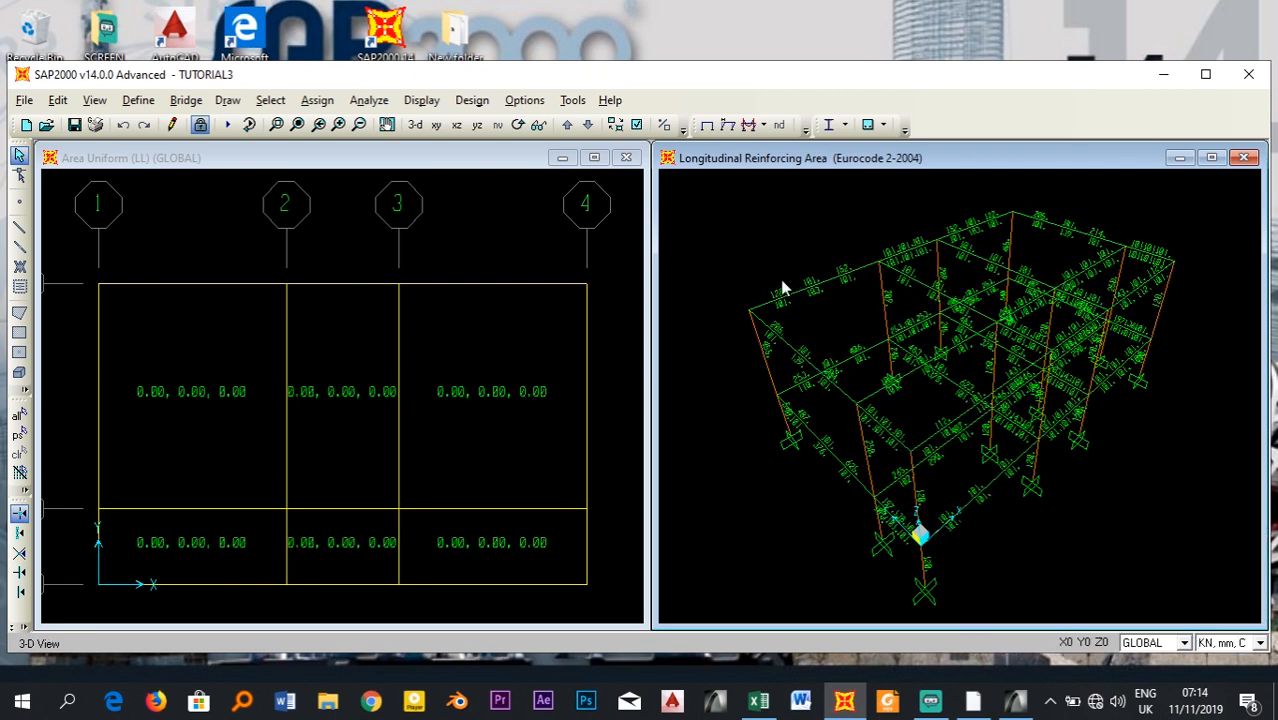
- Examine the beams' longitudinal reinforcing areas in X-Y plan at Z=3600 and at Z=0
left_click(436, 125)
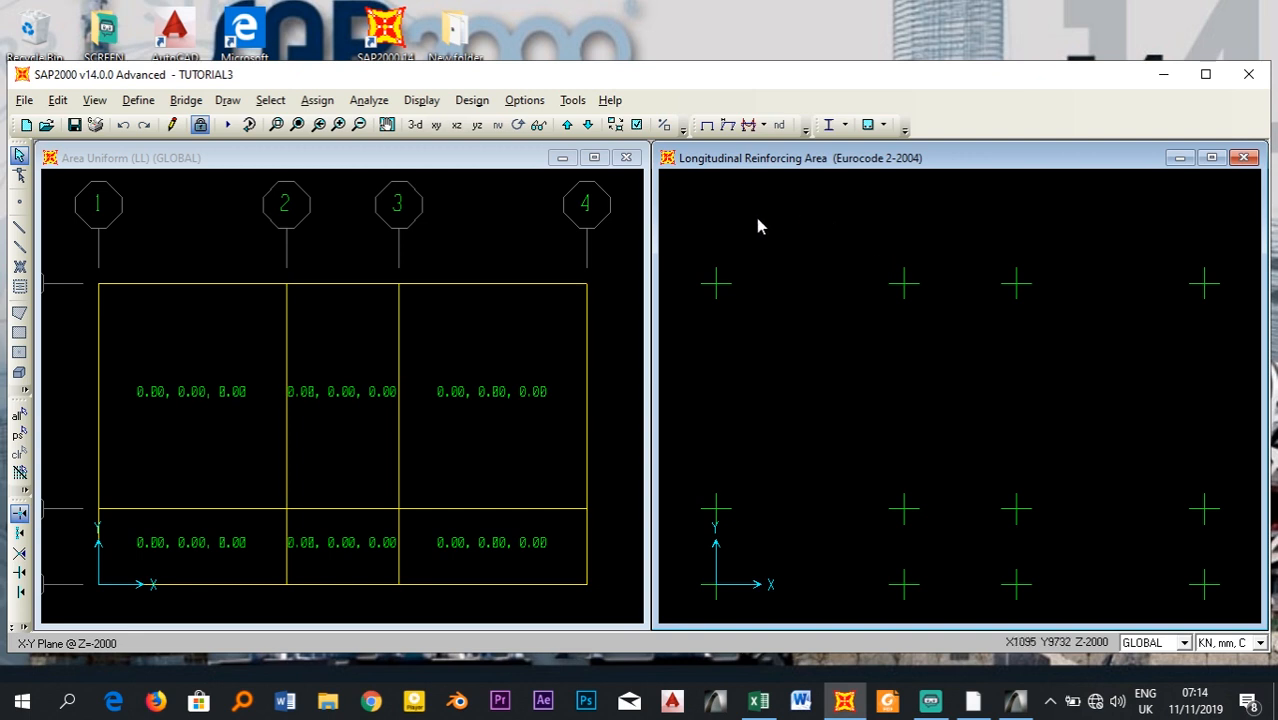
scroll(769, 227, "down", 1)
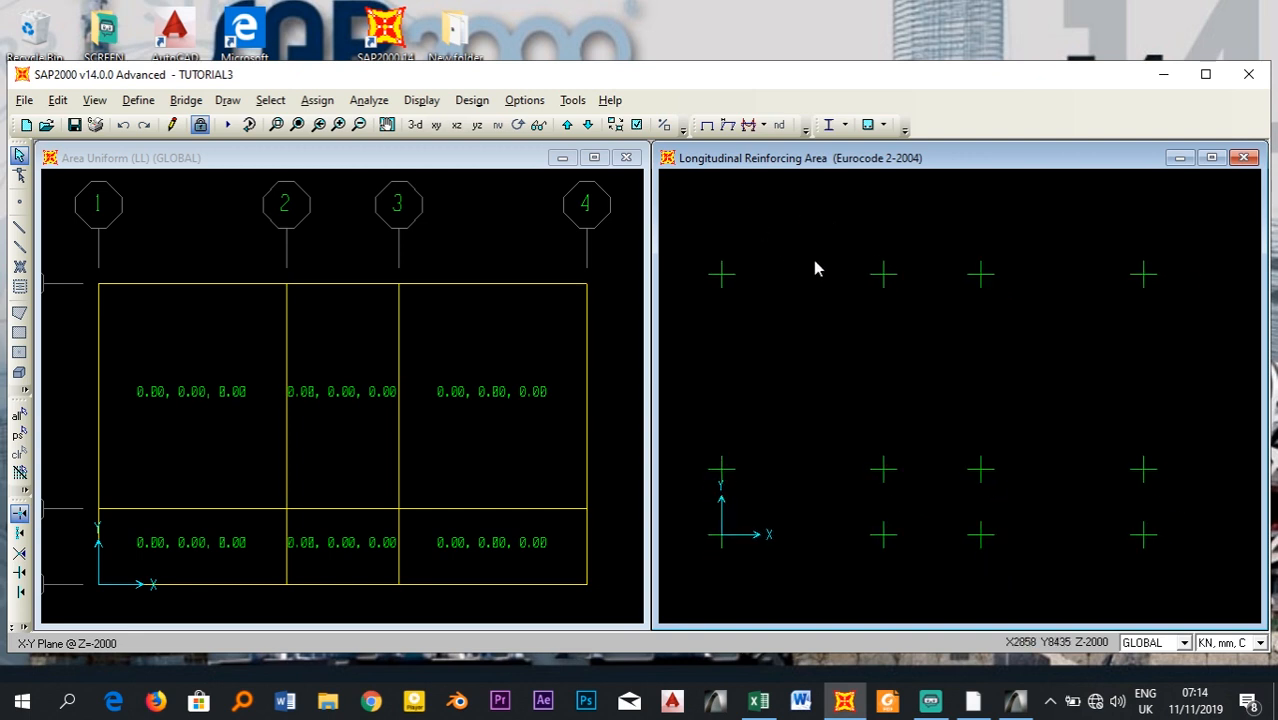
left_click(587, 124)
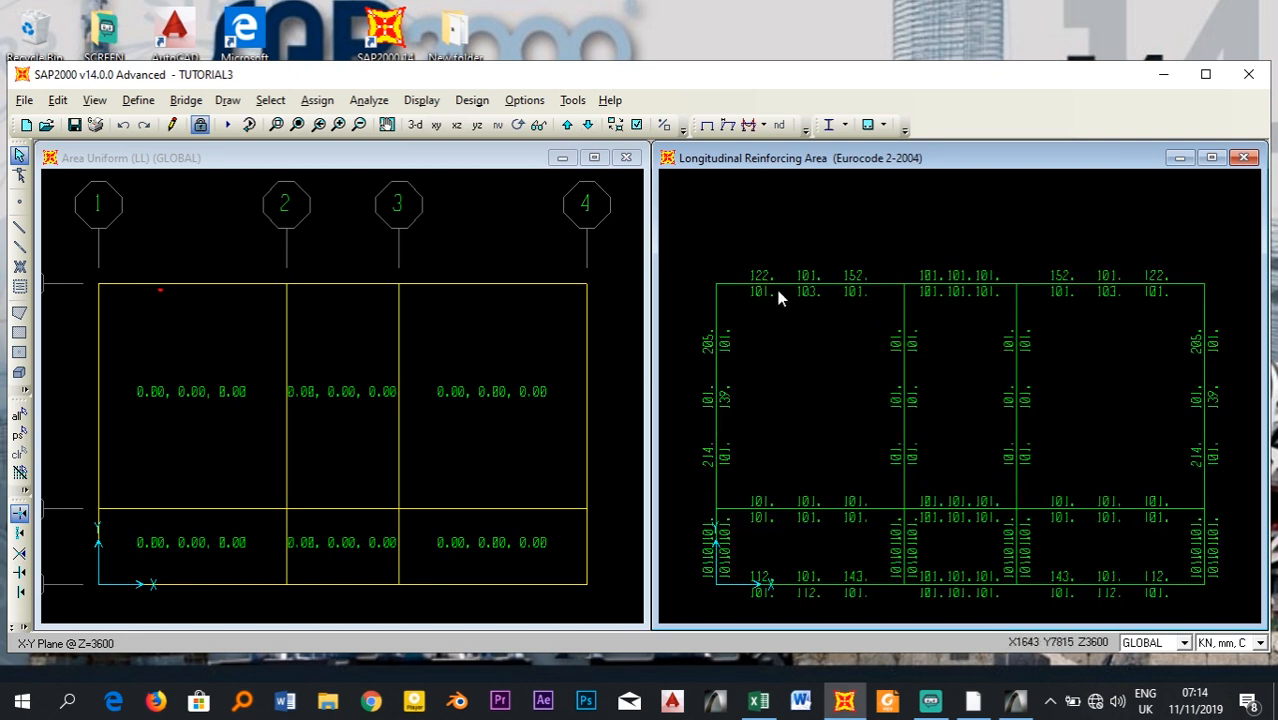
scroll(757, 286, "up", 2)
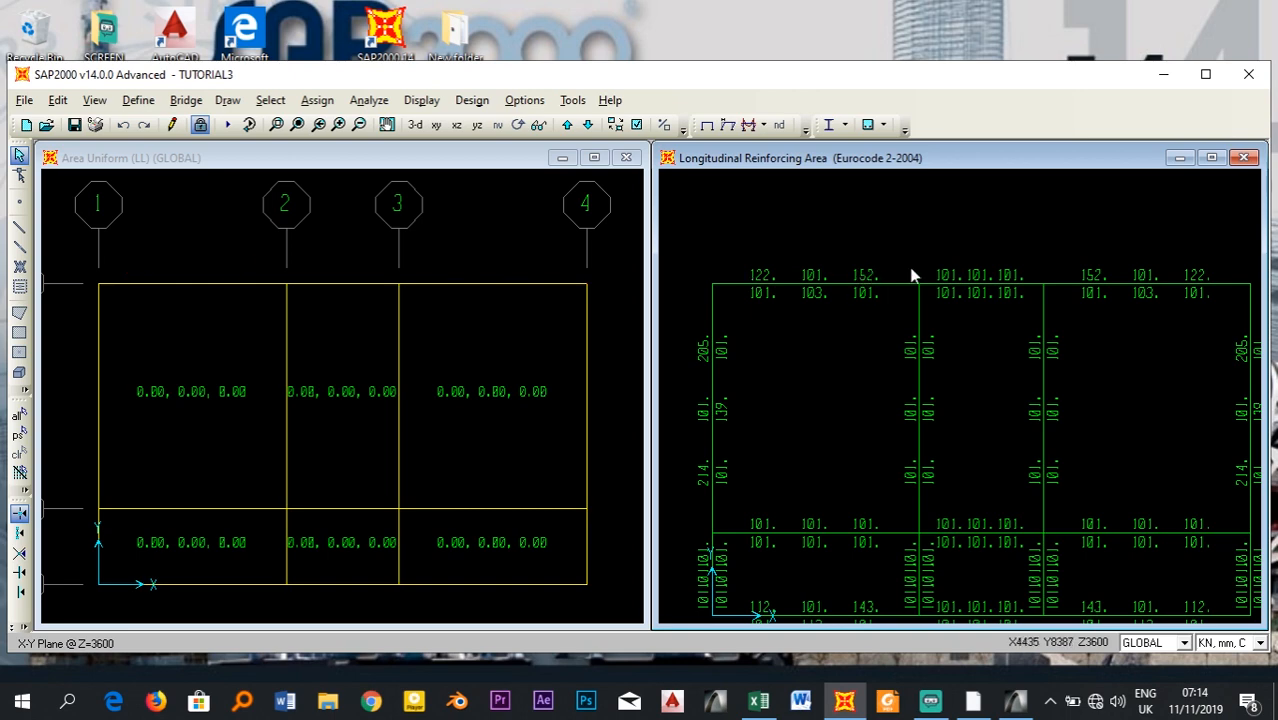
scroll(880, 278, "down", 1)
scroll(890, 285, "down", 2)
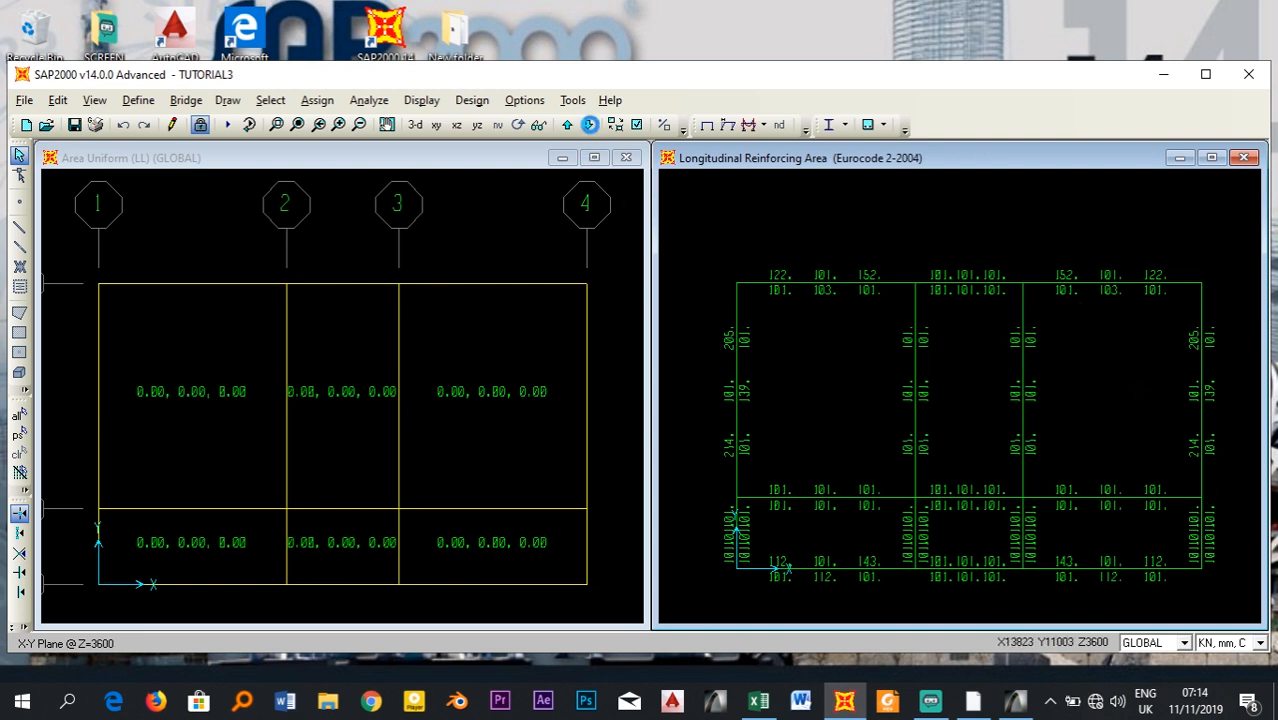
left_click(588, 125)
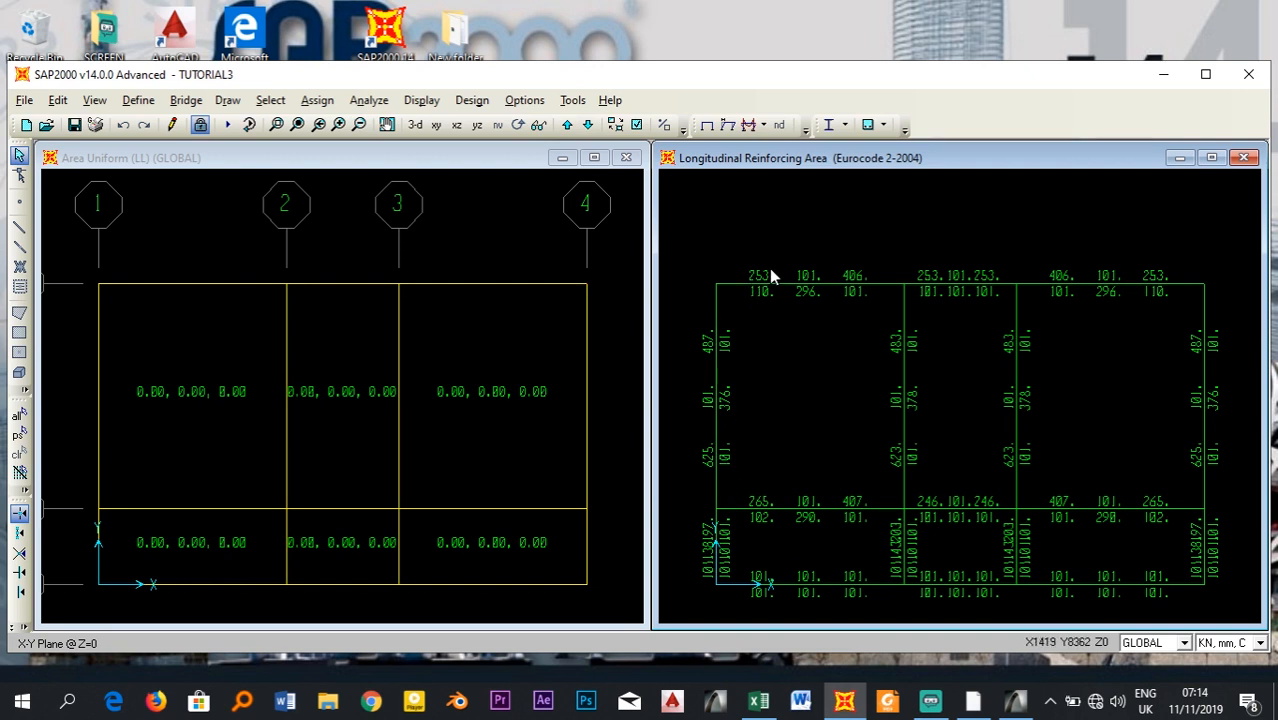